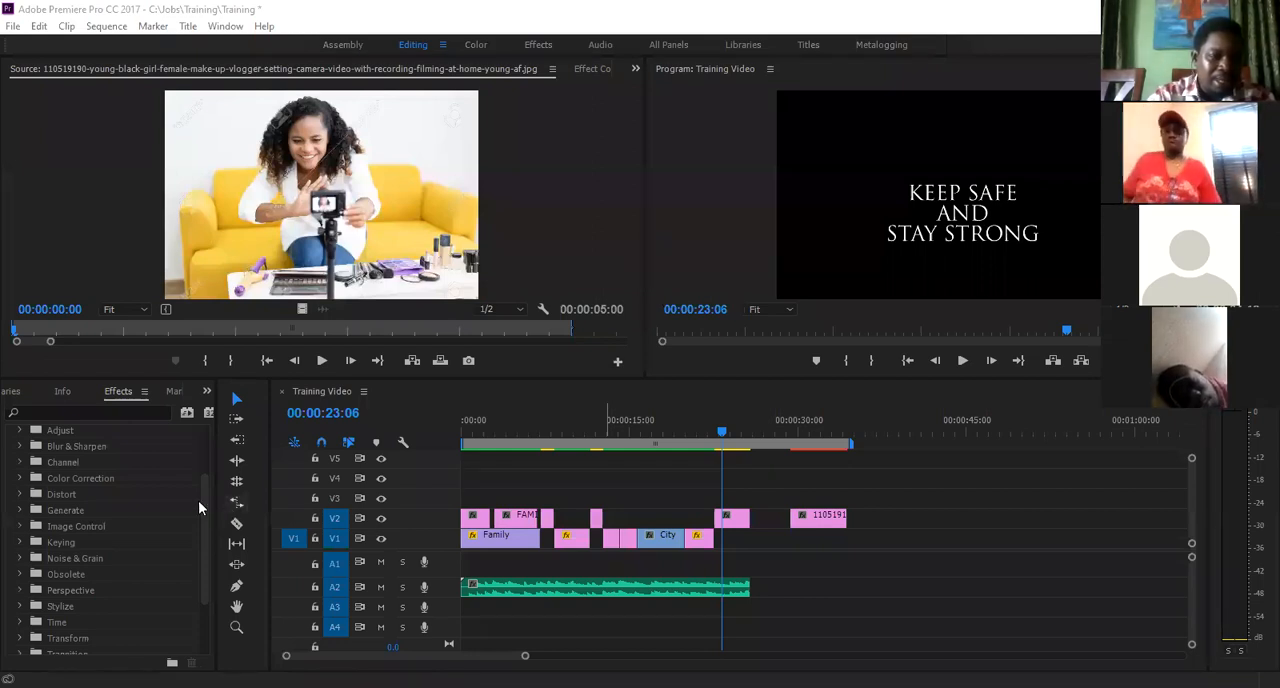
- Examine the Video Effects categories, including the effects in the Adjust group
left_click_drag(204, 482, 204, 460)
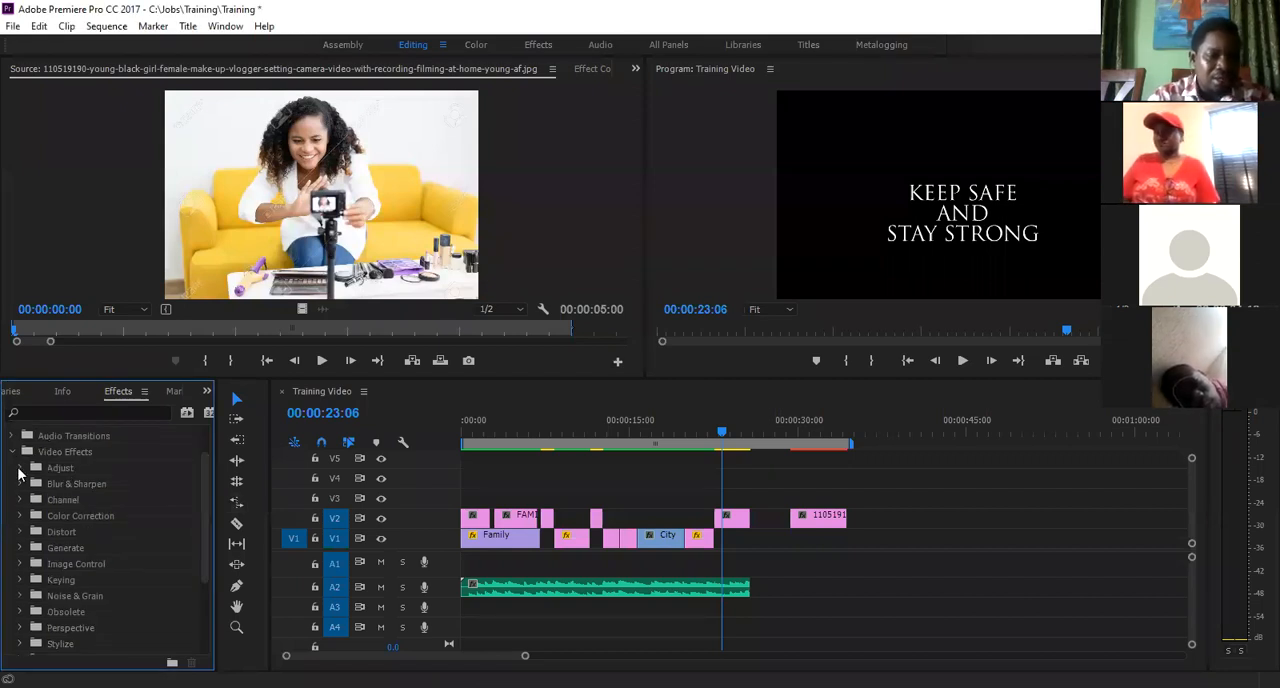
left_click(19, 468)
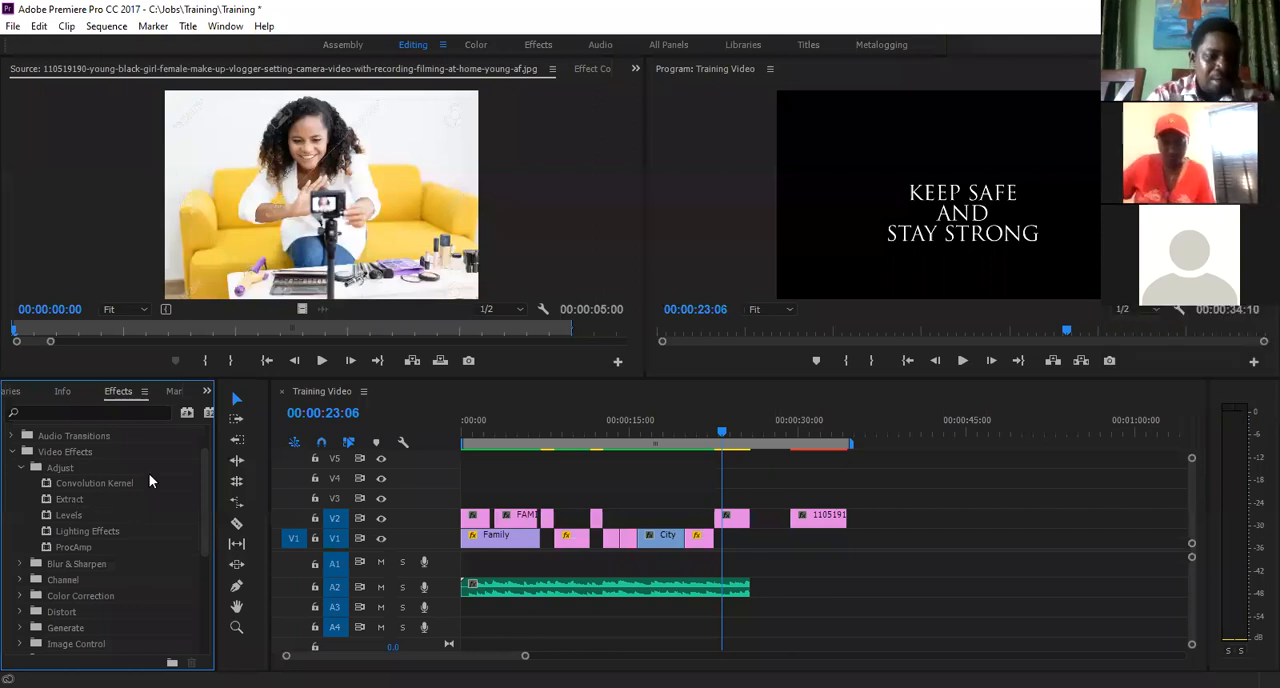
scroll(192, 539, "down", 2)
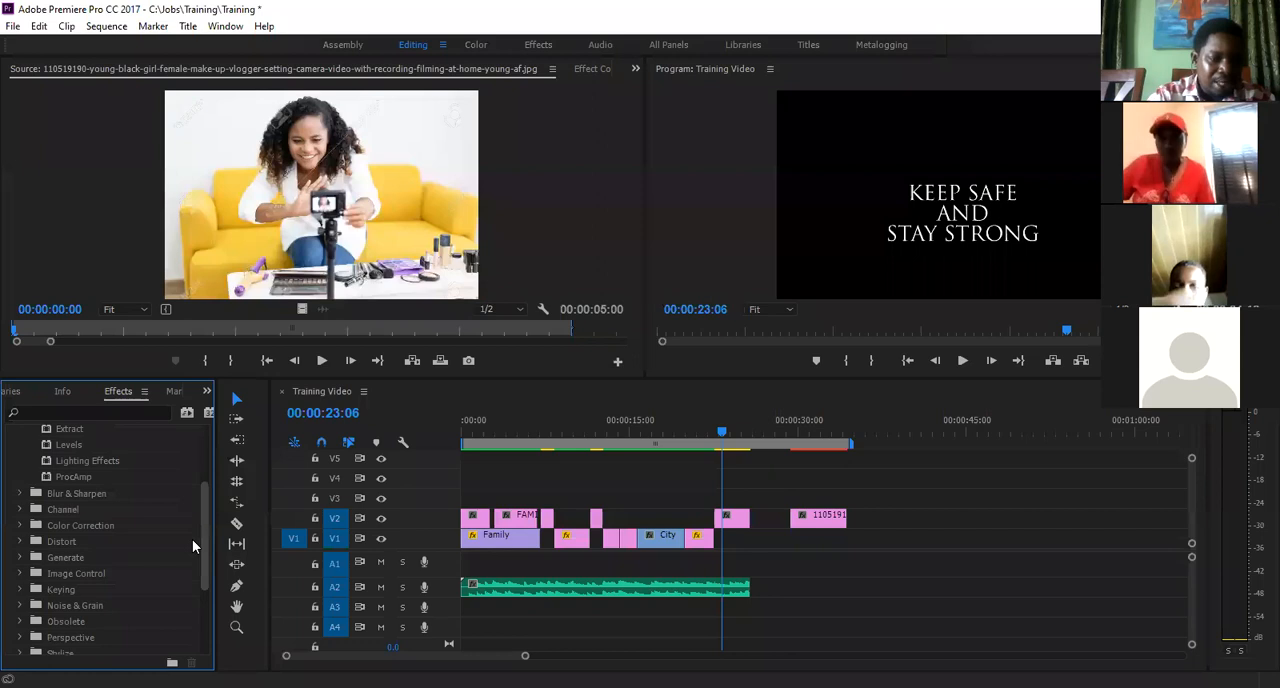
scroll(192, 539, "down", 3)
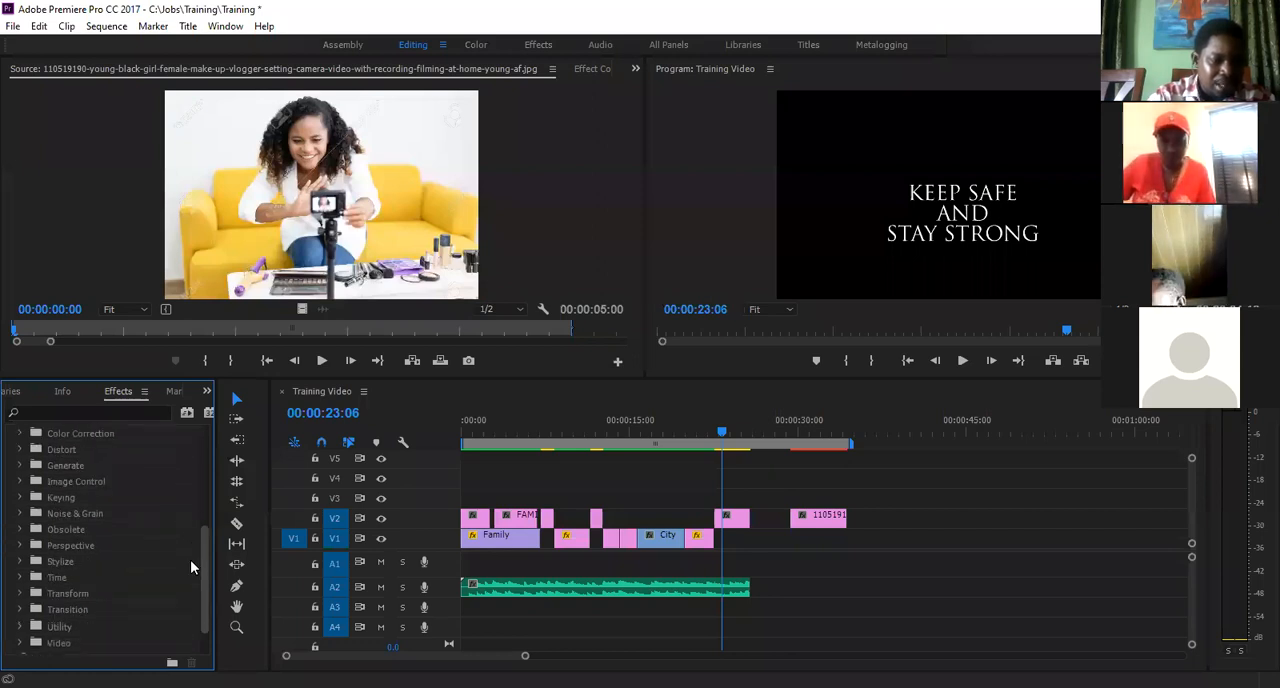
scroll(187, 577, "down", 2)
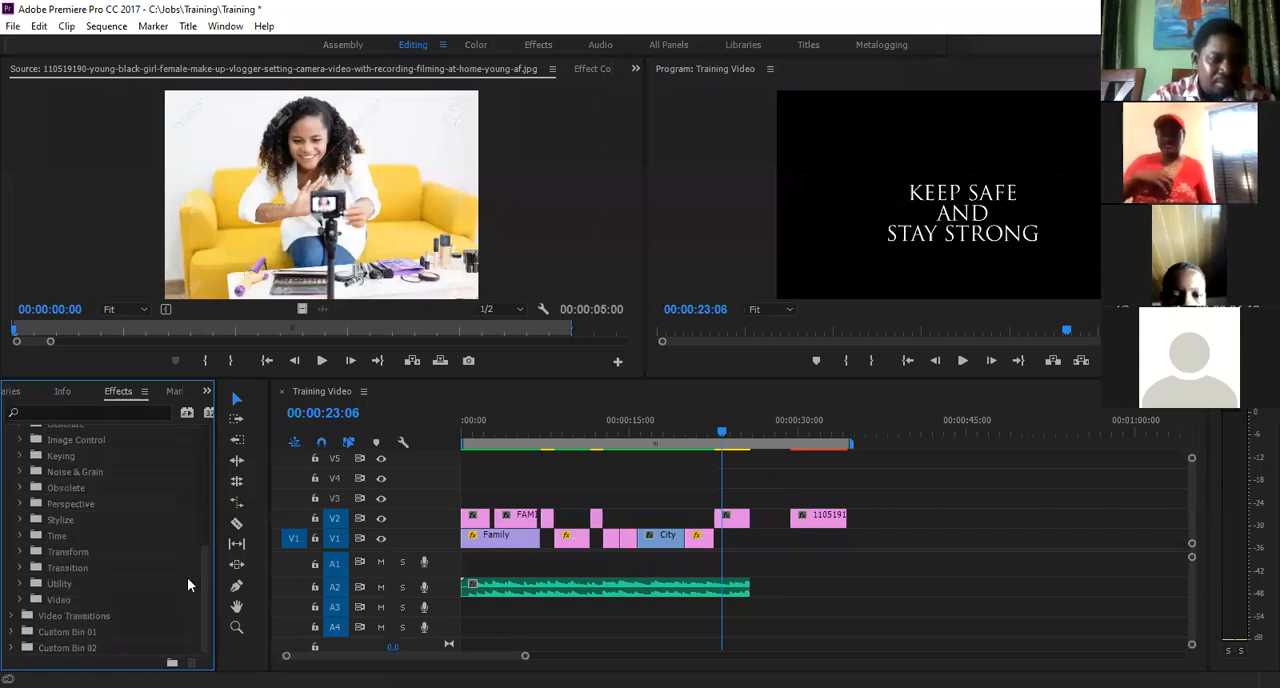
left_click(208, 507)
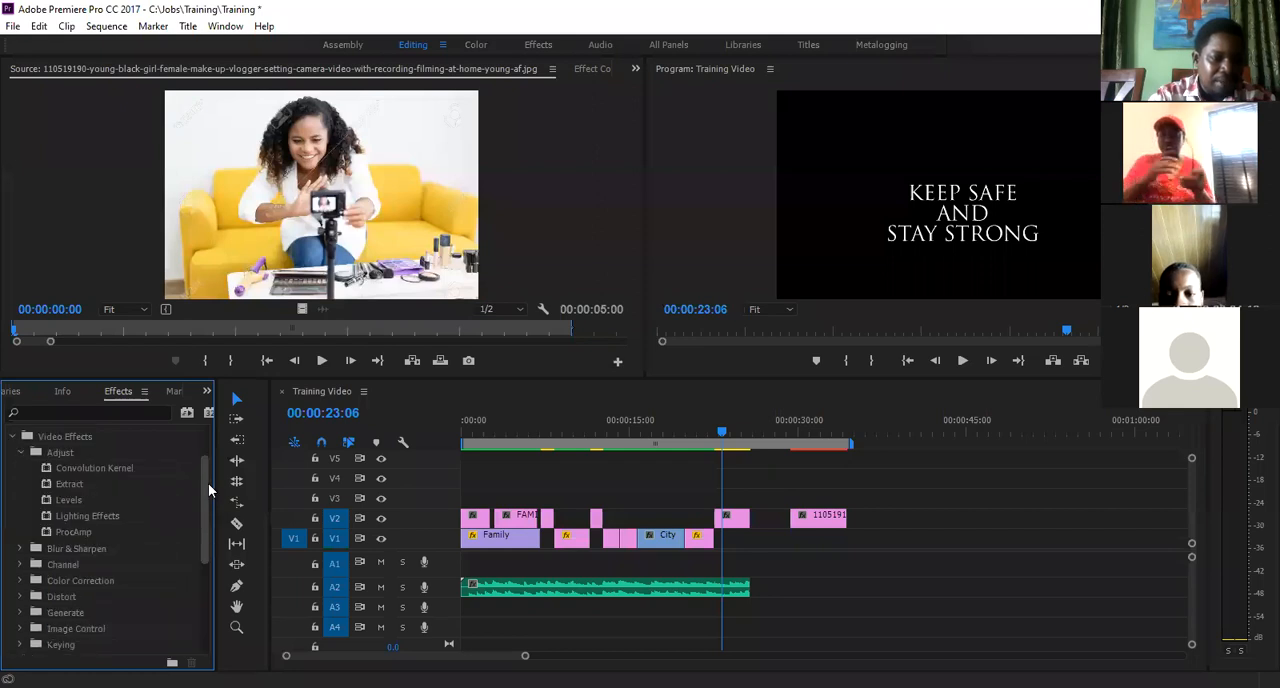
scroll(14, 478, "up", 2)
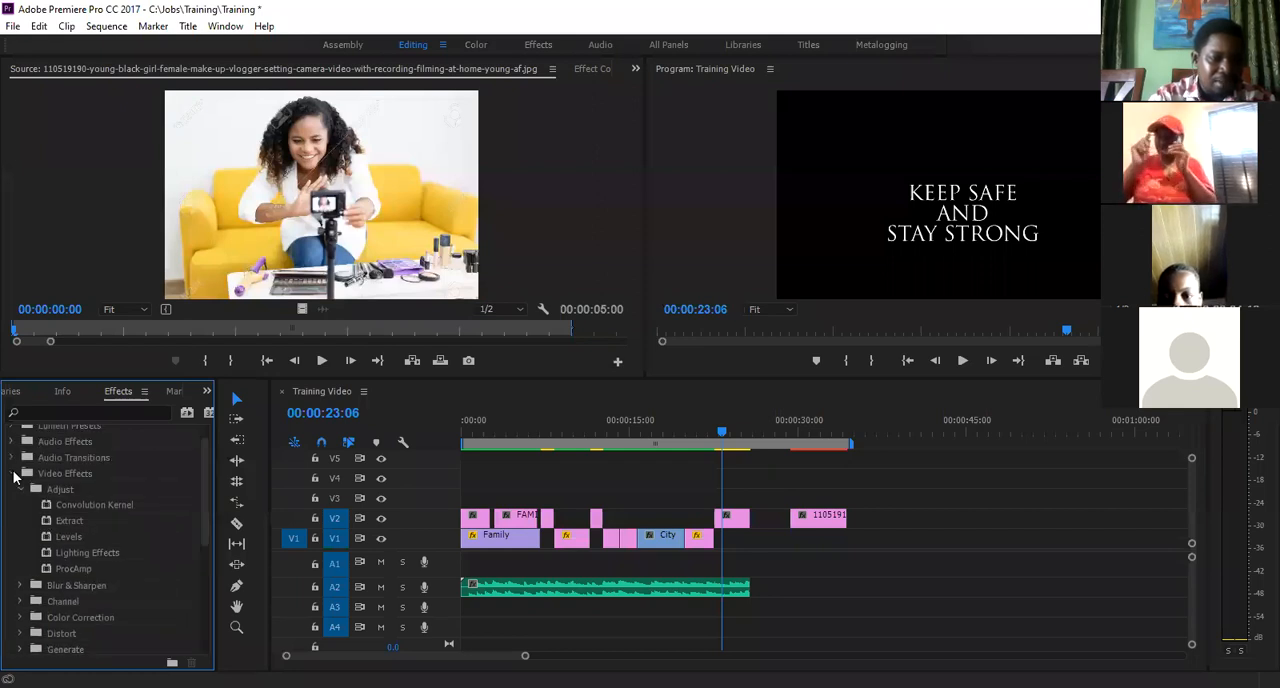
left_click(15, 474)
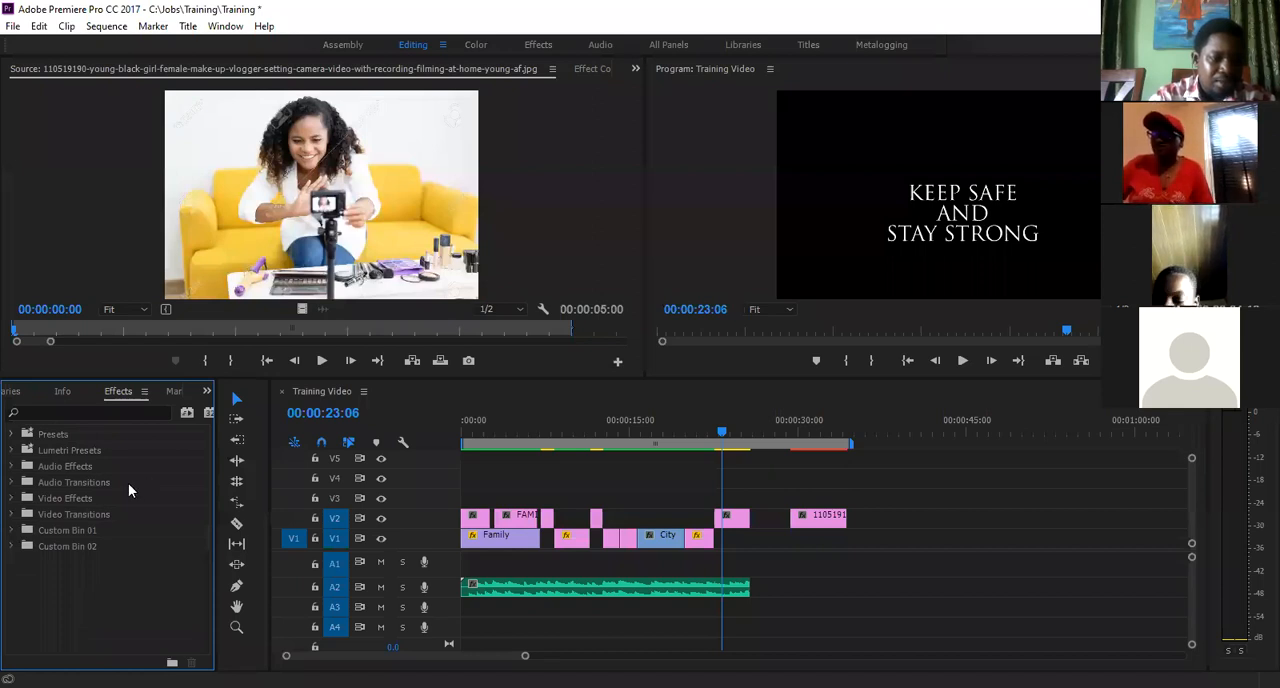
- Move the playhead to 00:00:30:21 and apply the Directional Blur effect to the last picture clip on track V2
left_click(12, 498)
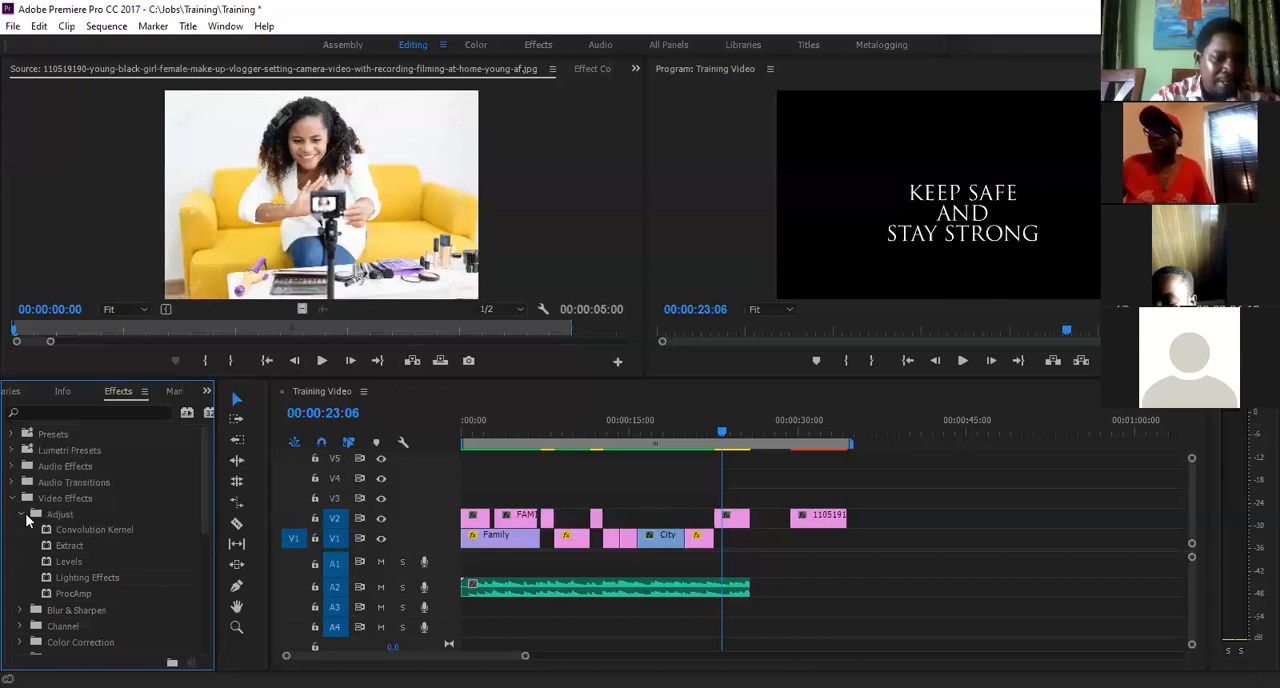
left_click(23, 514)
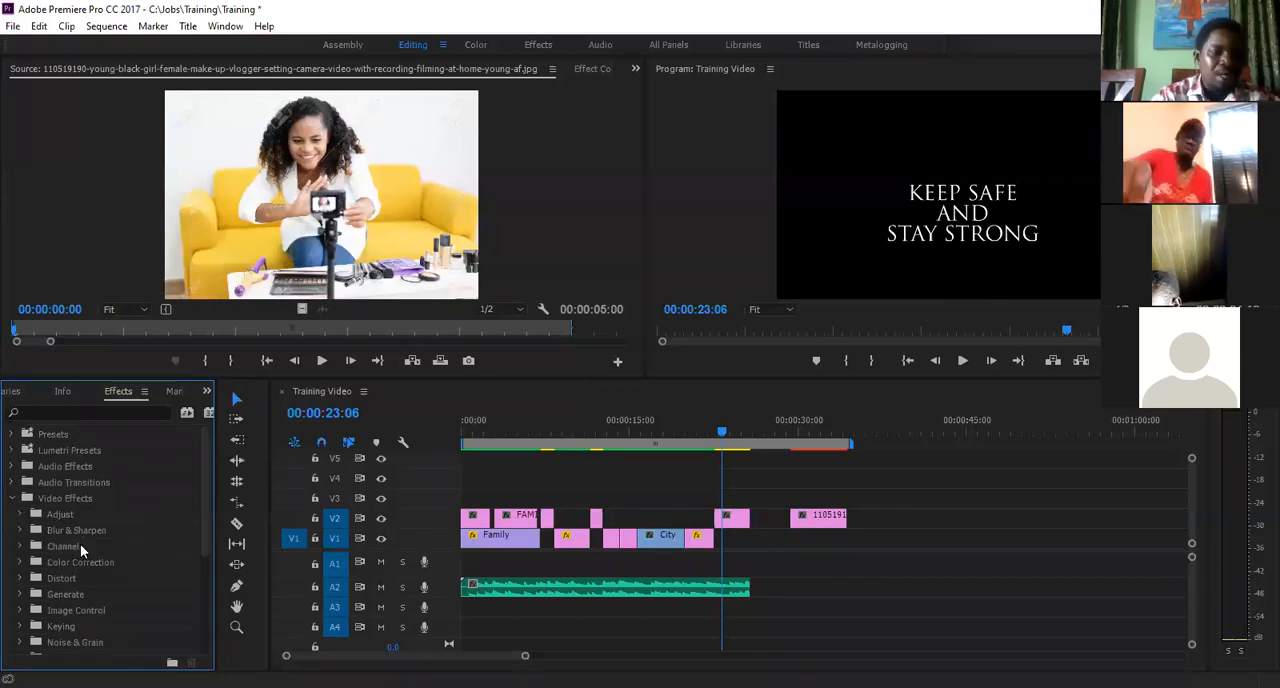
left_click(20, 531)
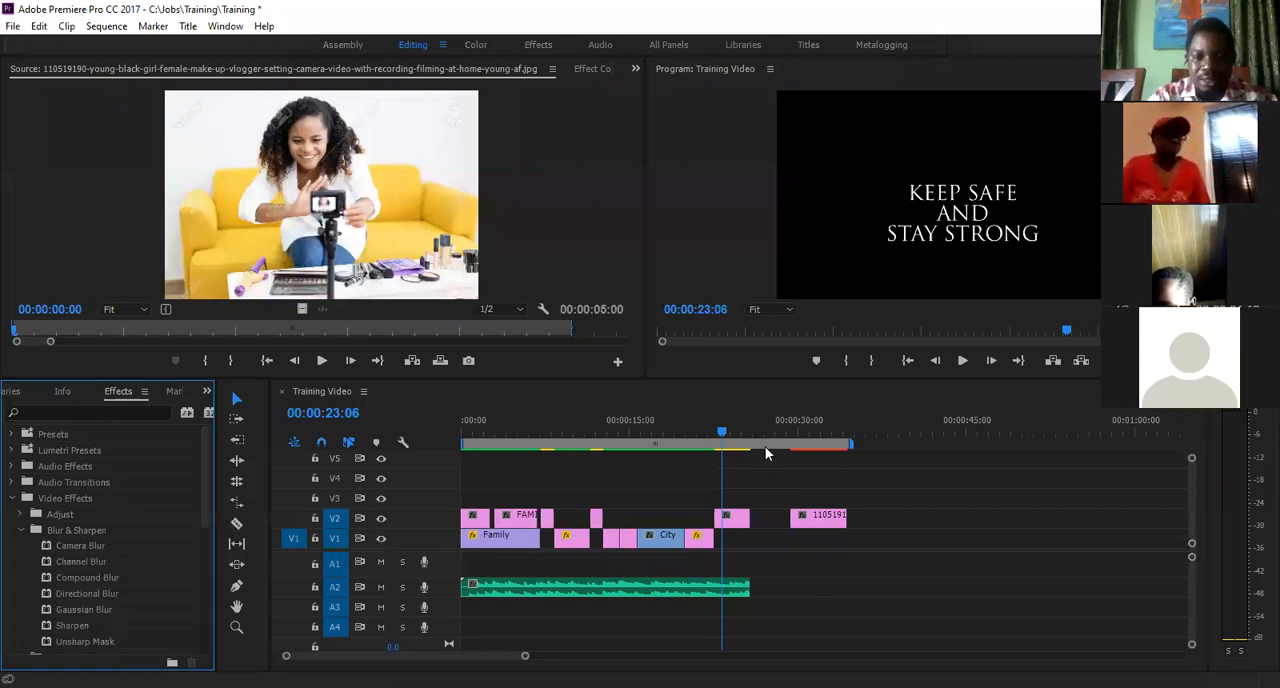
left_click(808, 434)
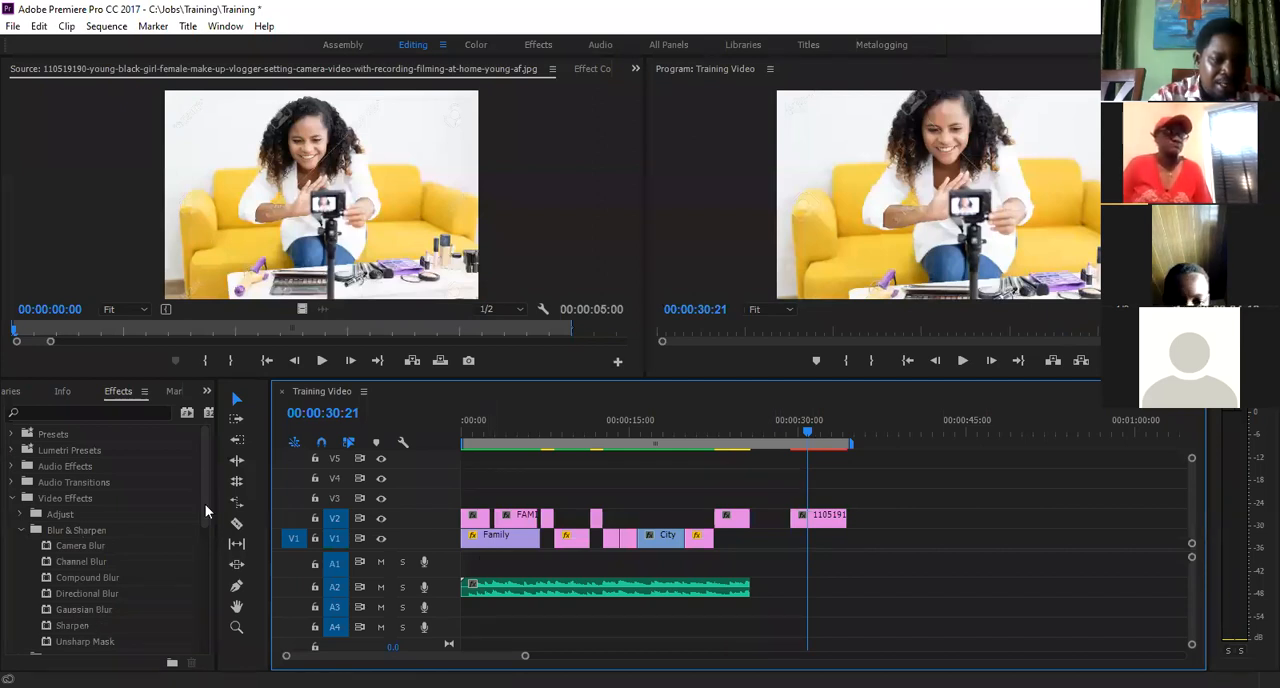
scroll(100, 528, "down", 3)
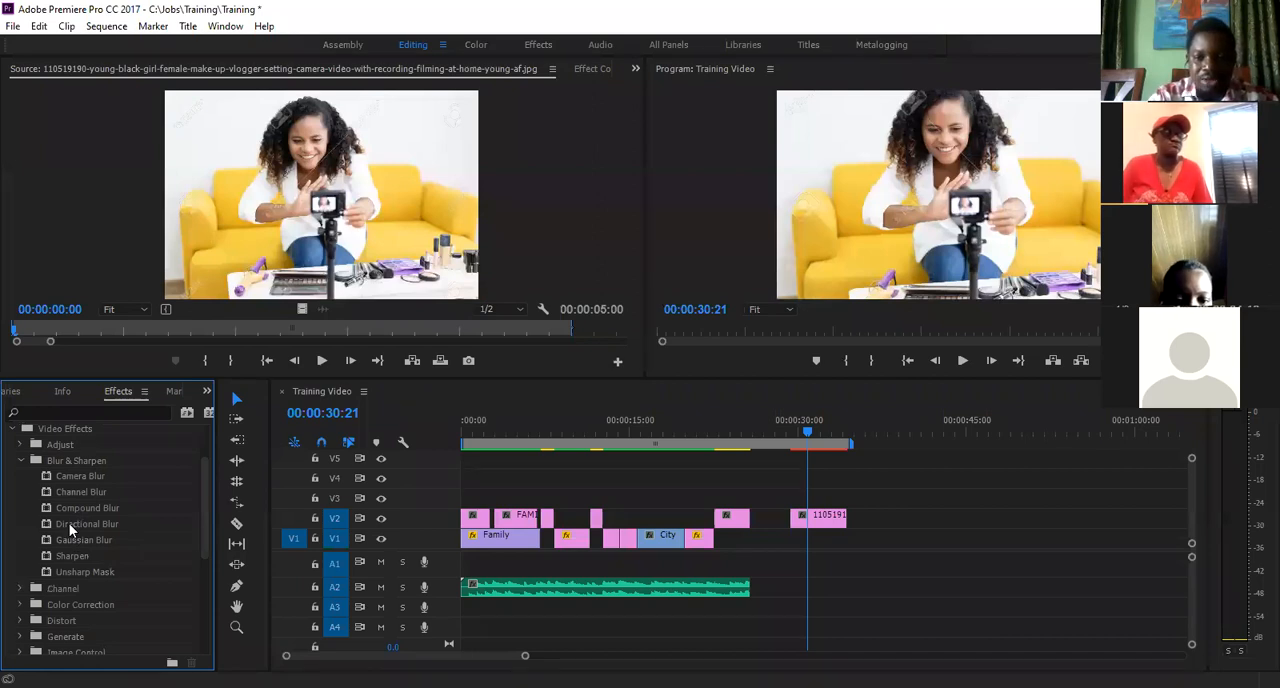
left_click_drag(69, 523, 816, 520)
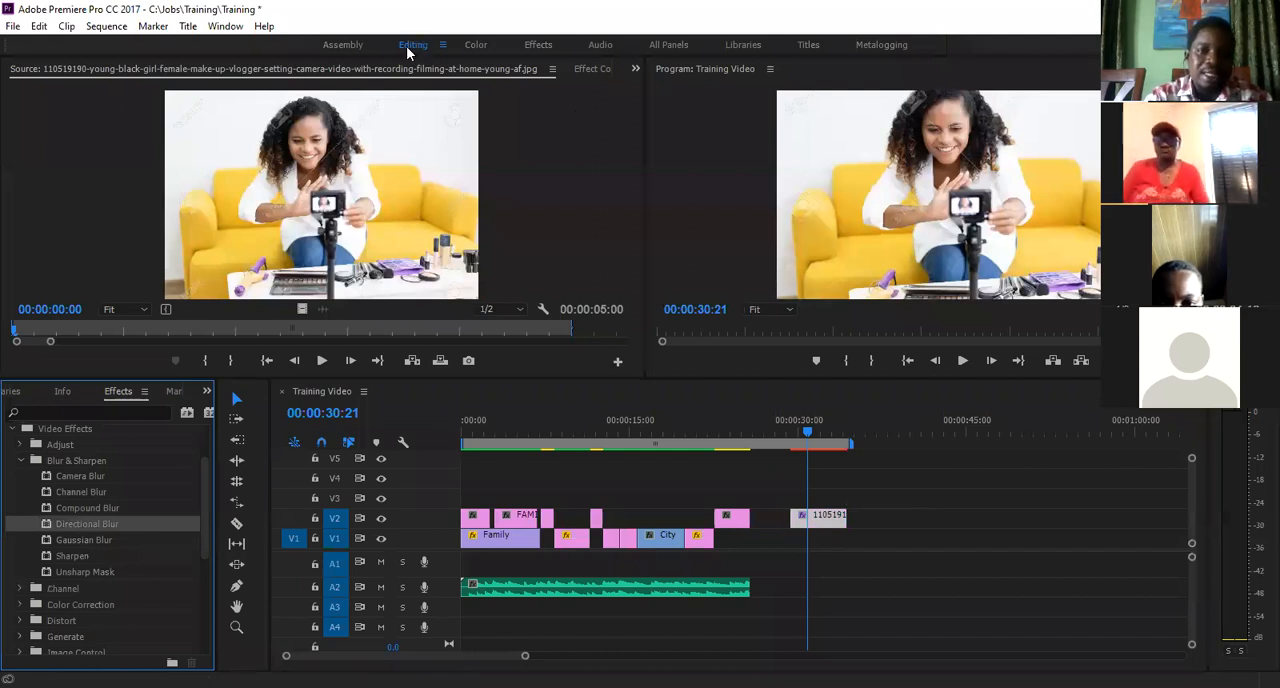
- Switch to the Effects workspace and set the picture clip's Directional Blur to direction 7° and blur length 65
left_click(533, 44)
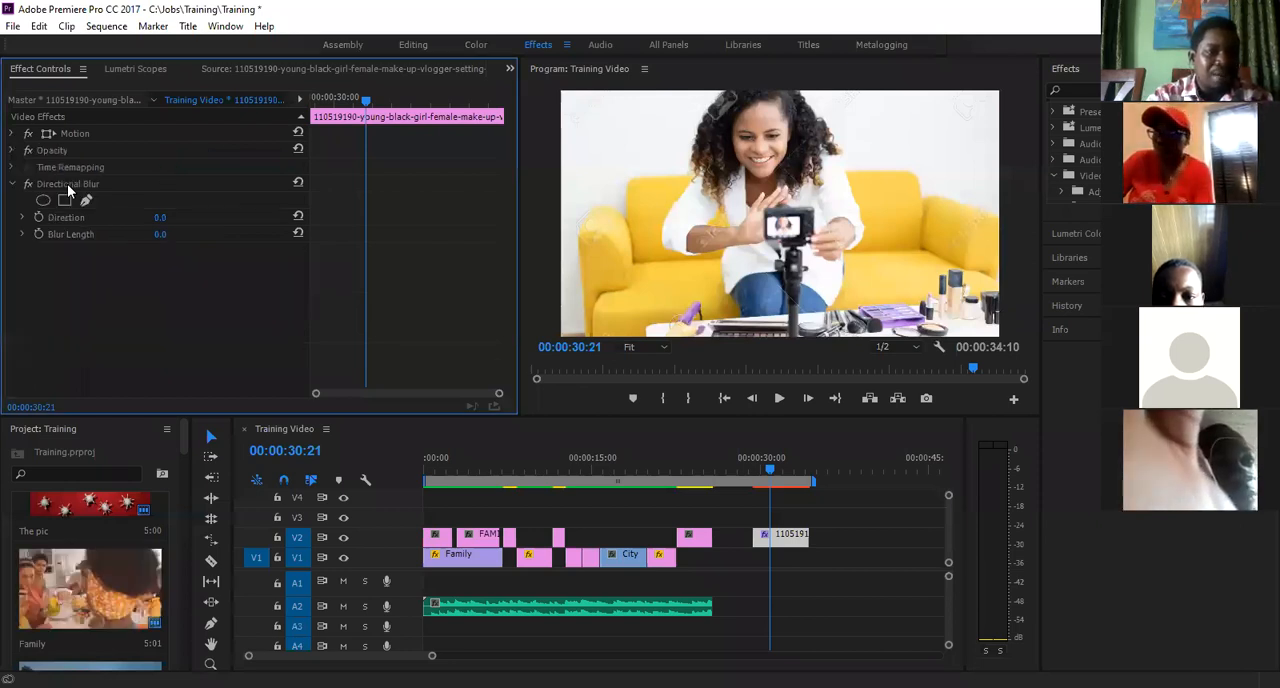
left_click(67, 184)
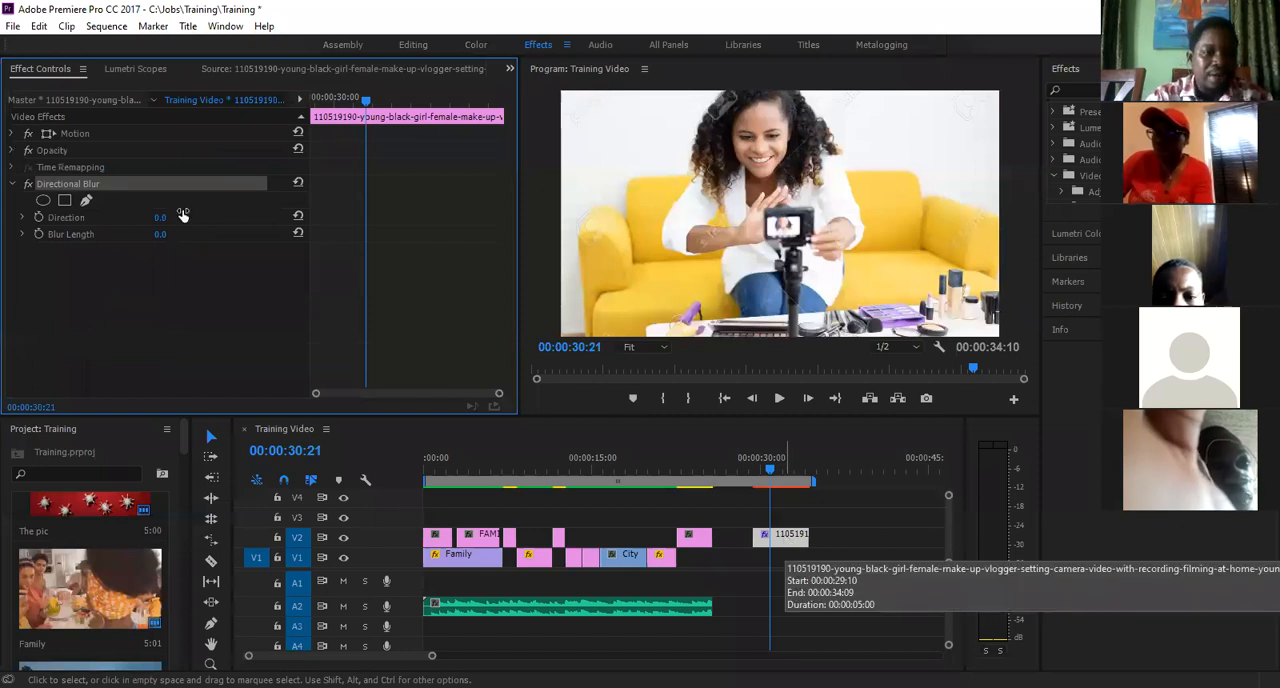
left_click_drag(166, 221, 244, 224)
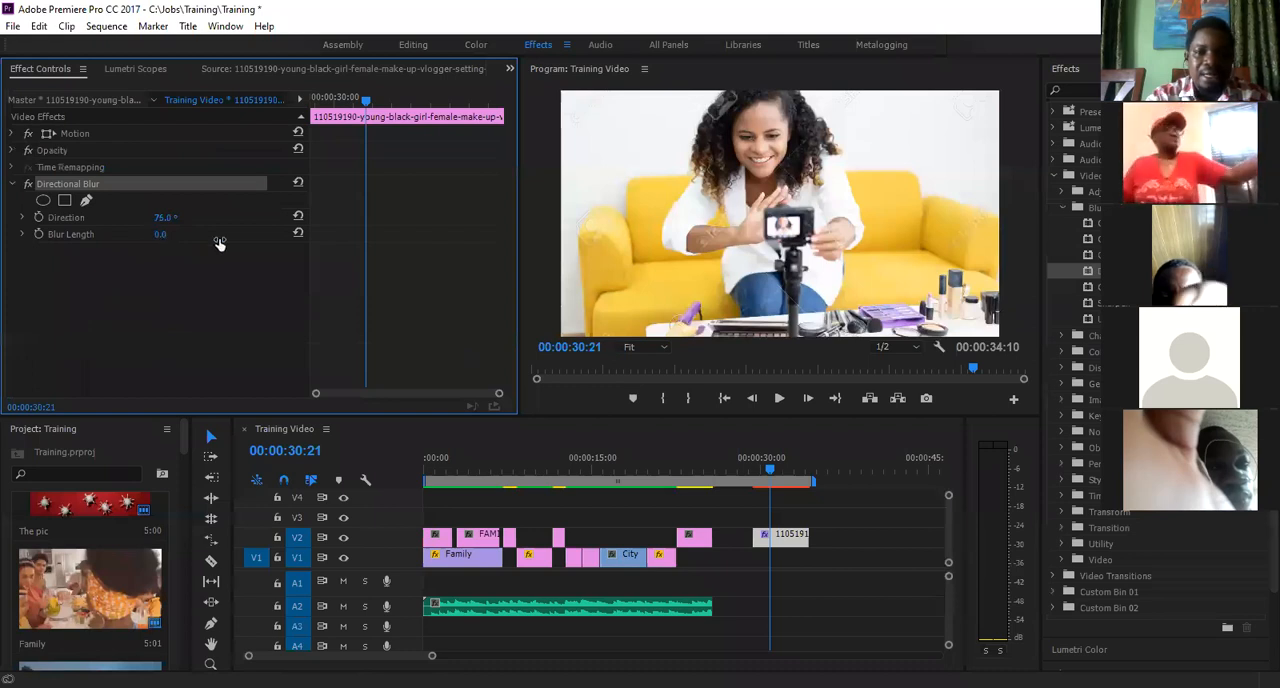
left_click_drag(219, 244, 397, 274)
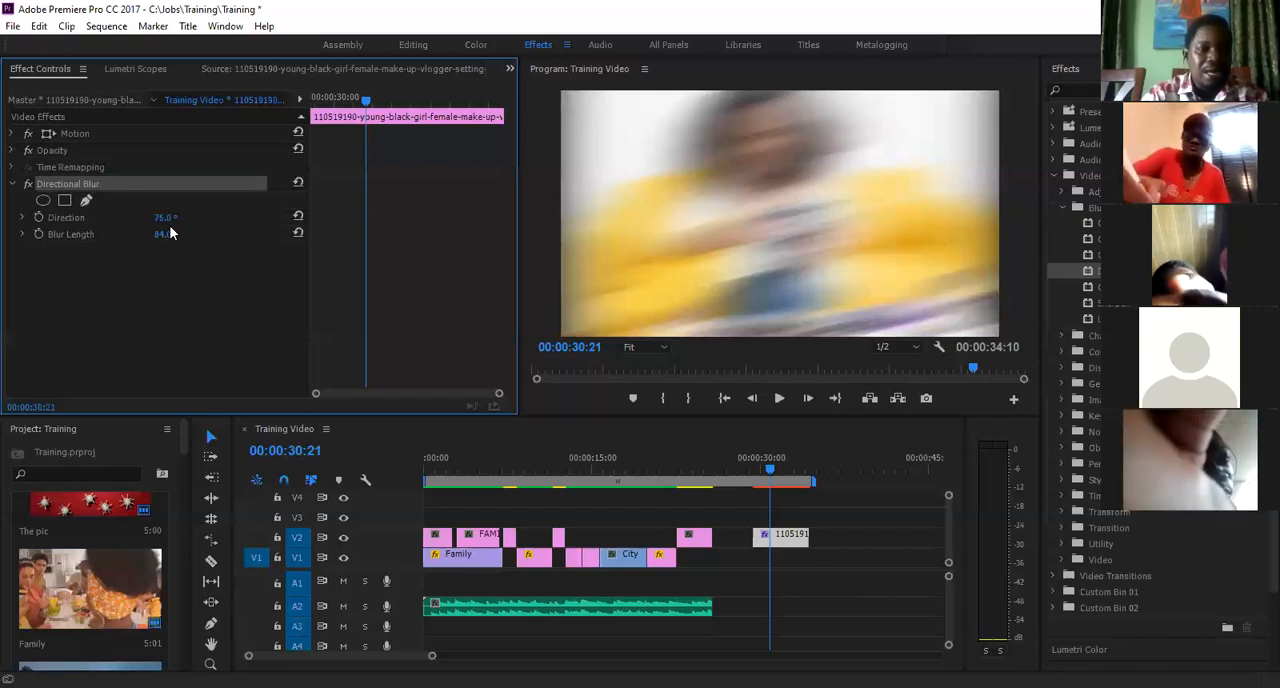
left_click_drag(140, 240, 107, 238)
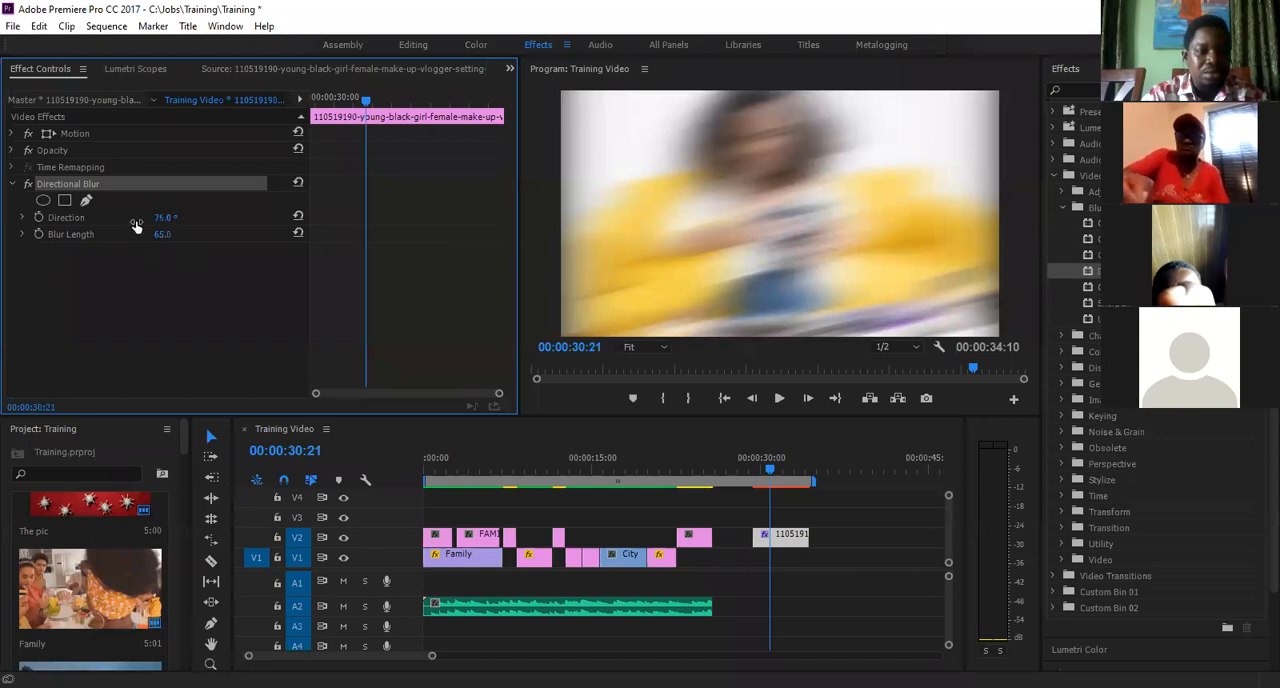
left_click_drag(180, 218, 180, 218)
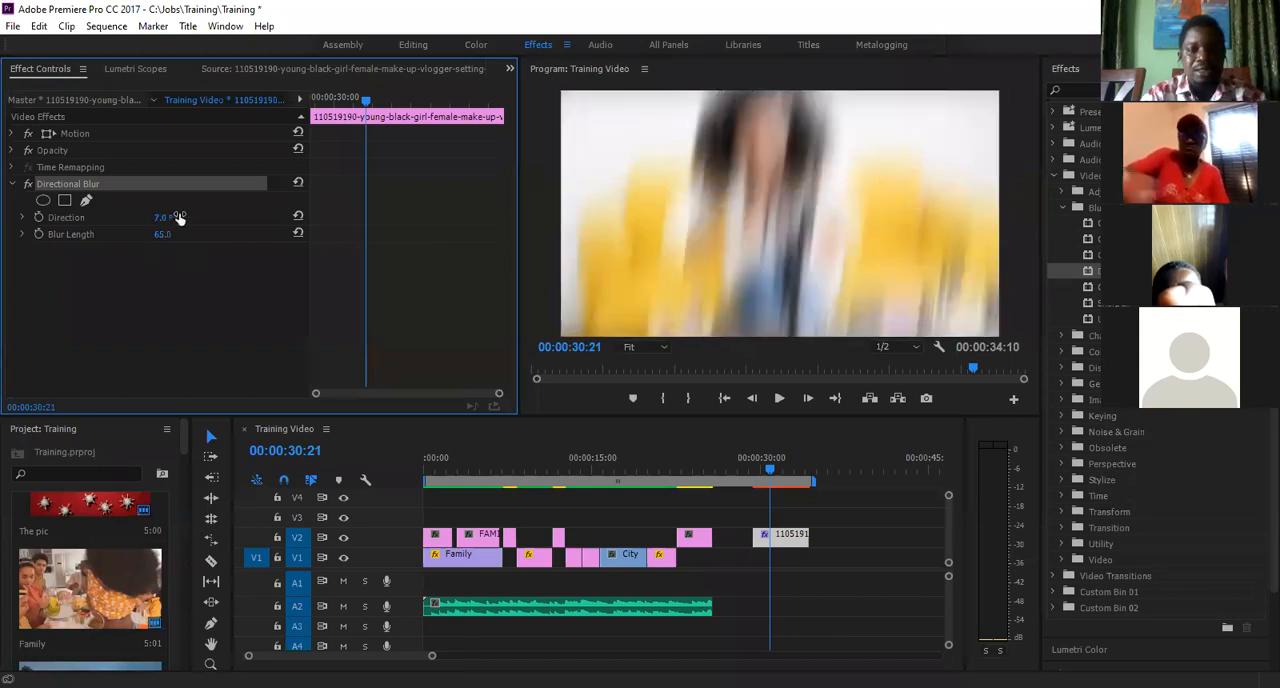
- View the original make-up vlogger picture in the Source monitor
left_click(167, 431)
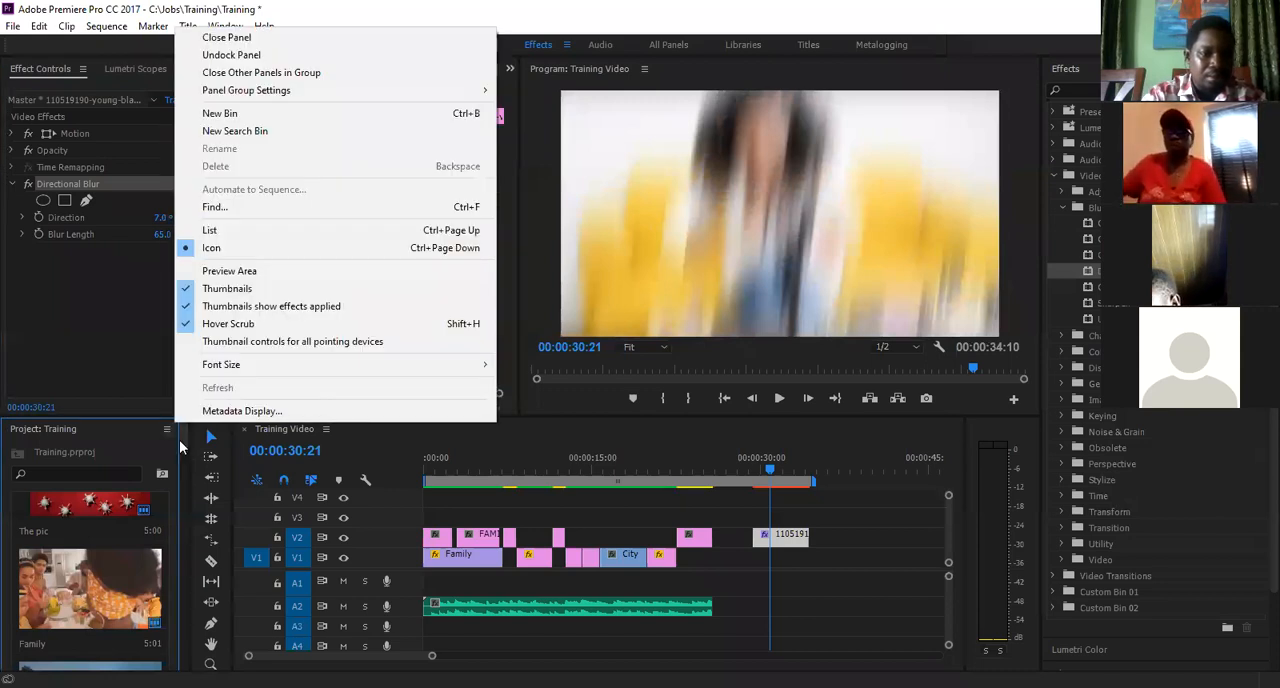
left_click(181, 444)
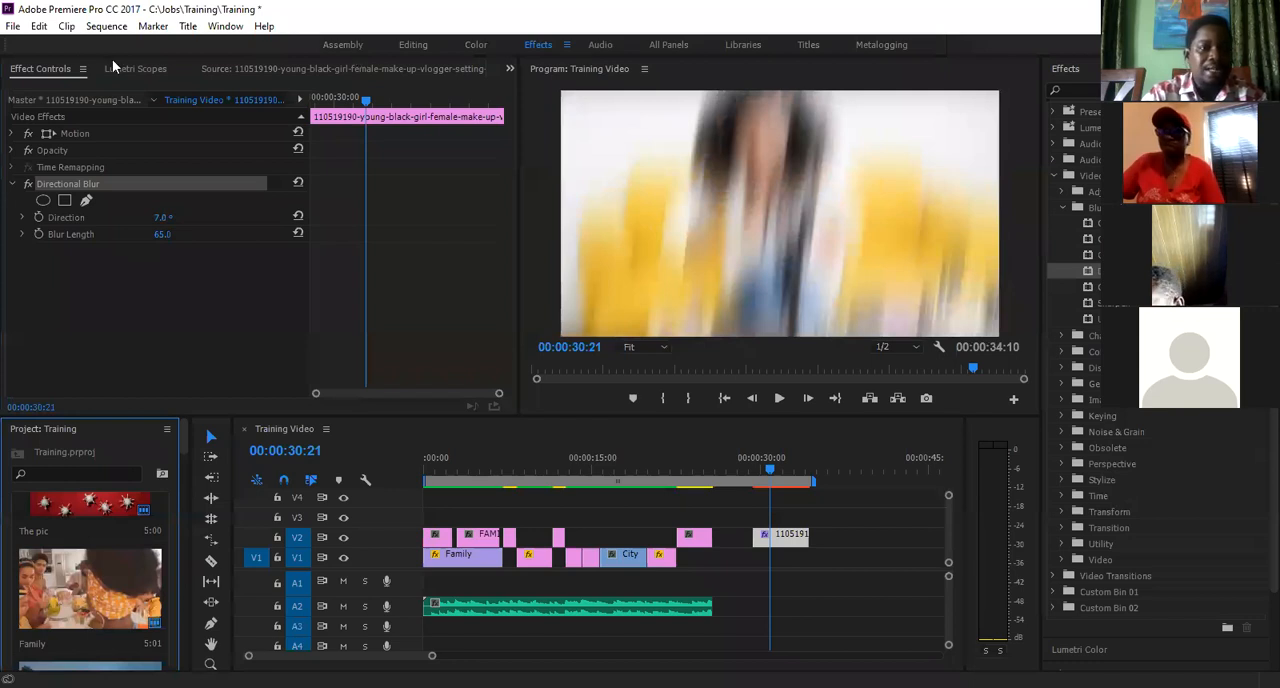
left_click(43, 72)
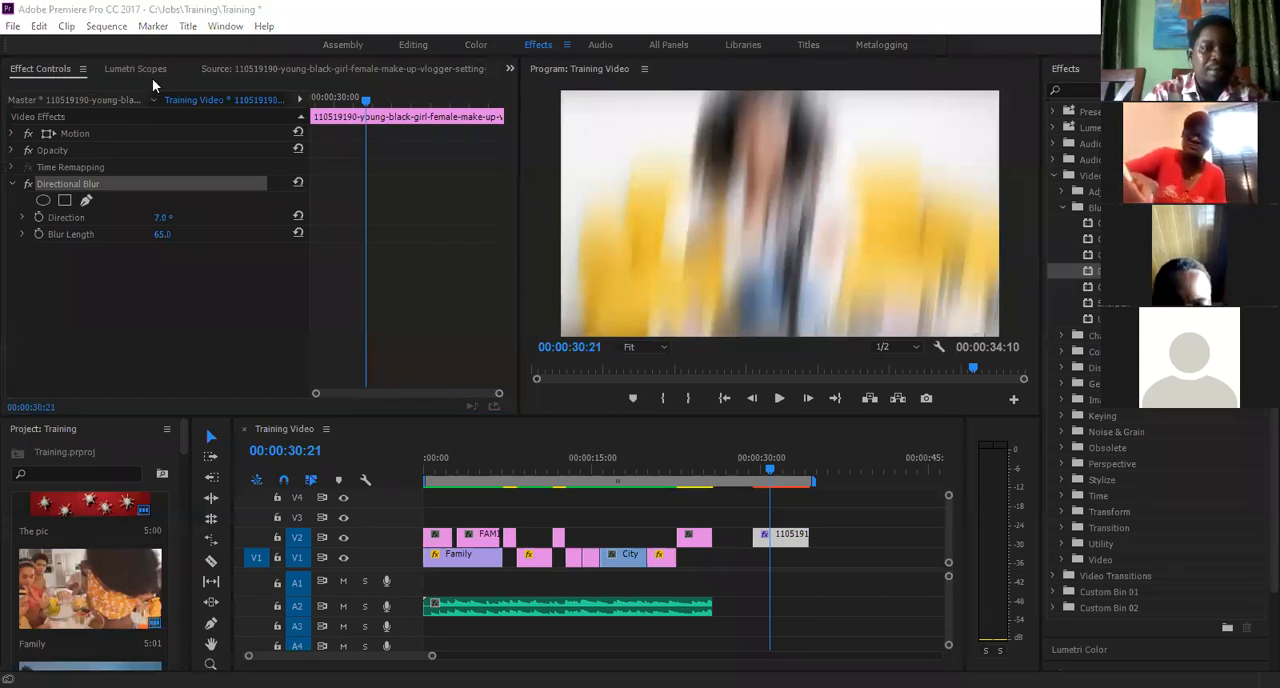
left_click(291, 66)
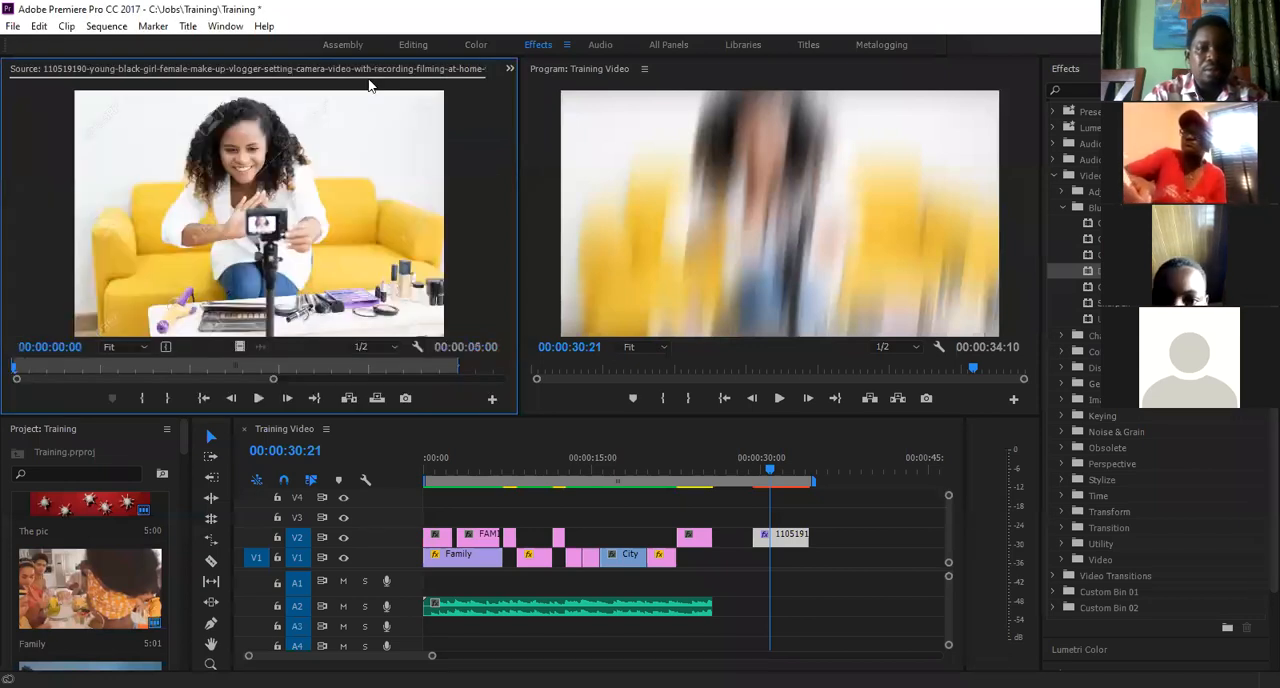
- Return to Effect Controls and inspect the effects on the KEEP SAFE title clip and the blurred picture clip
left_click(509, 69)
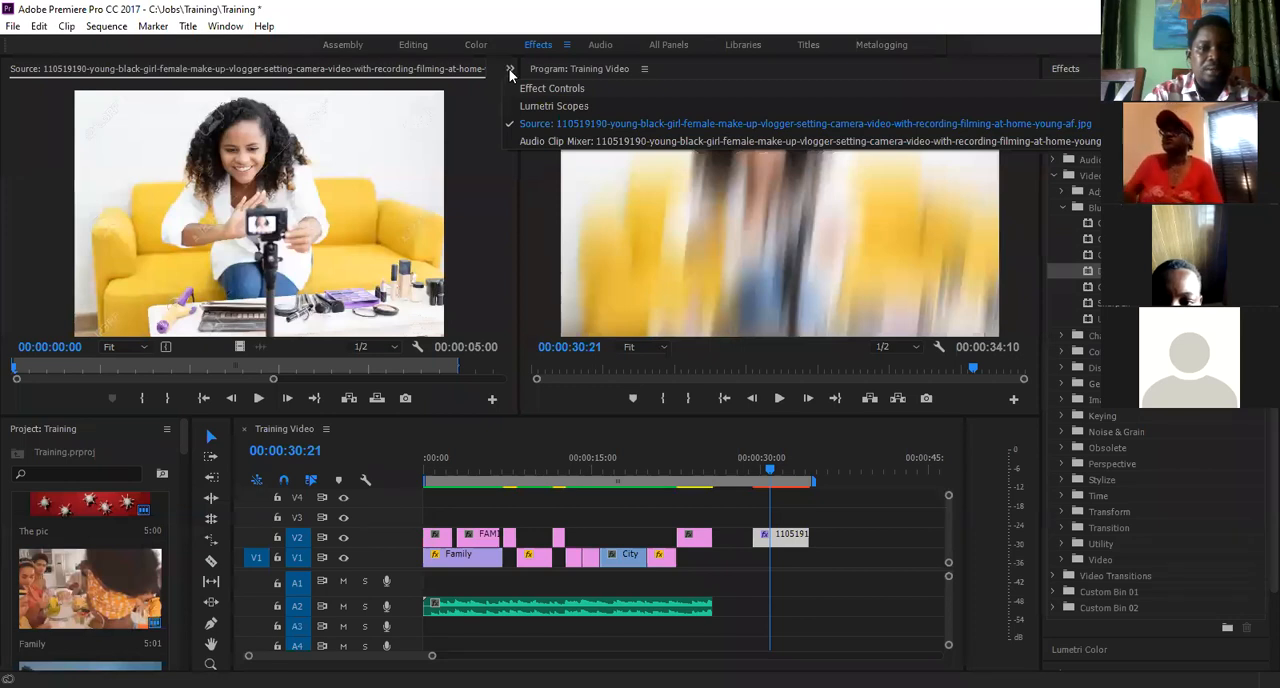
left_click(539, 89)
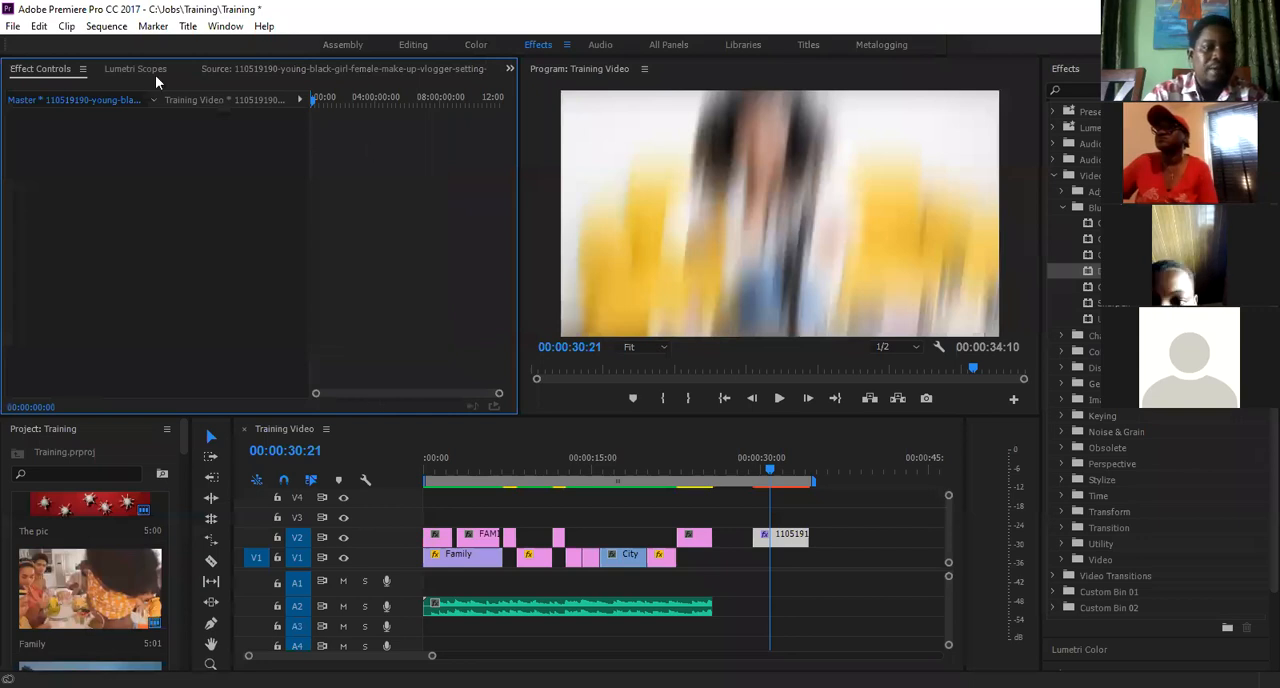
left_click(705, 533)
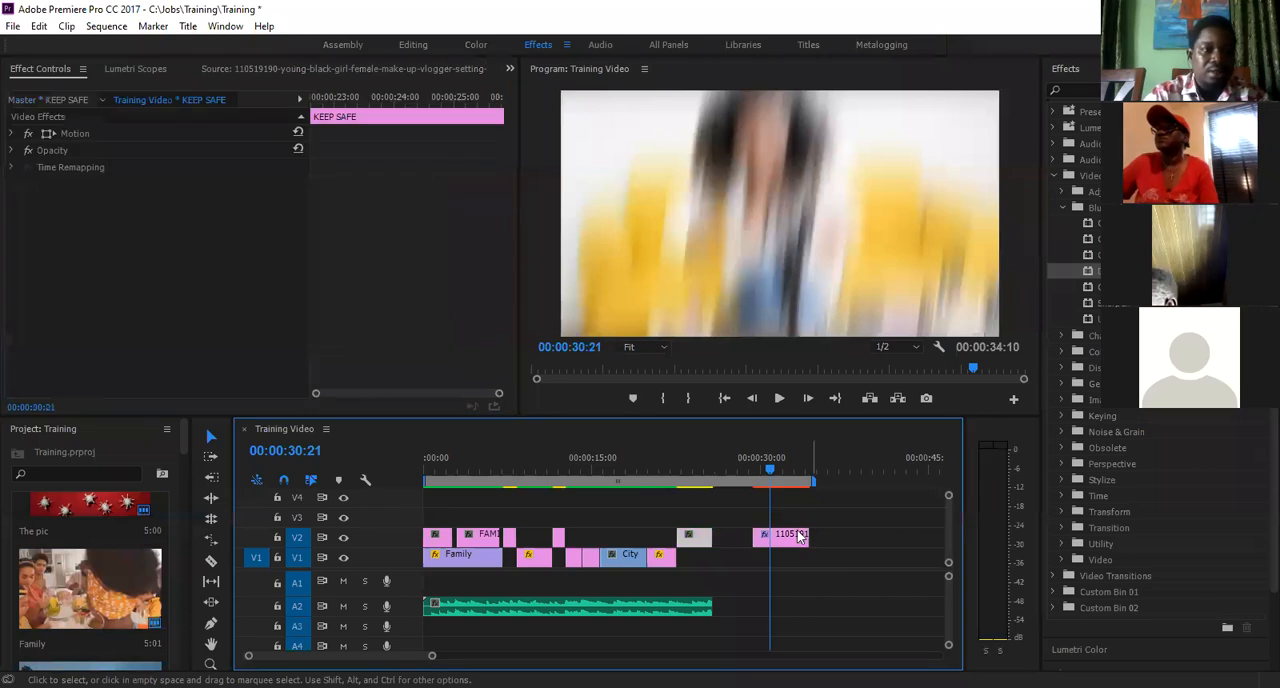
left_click(800, 536)
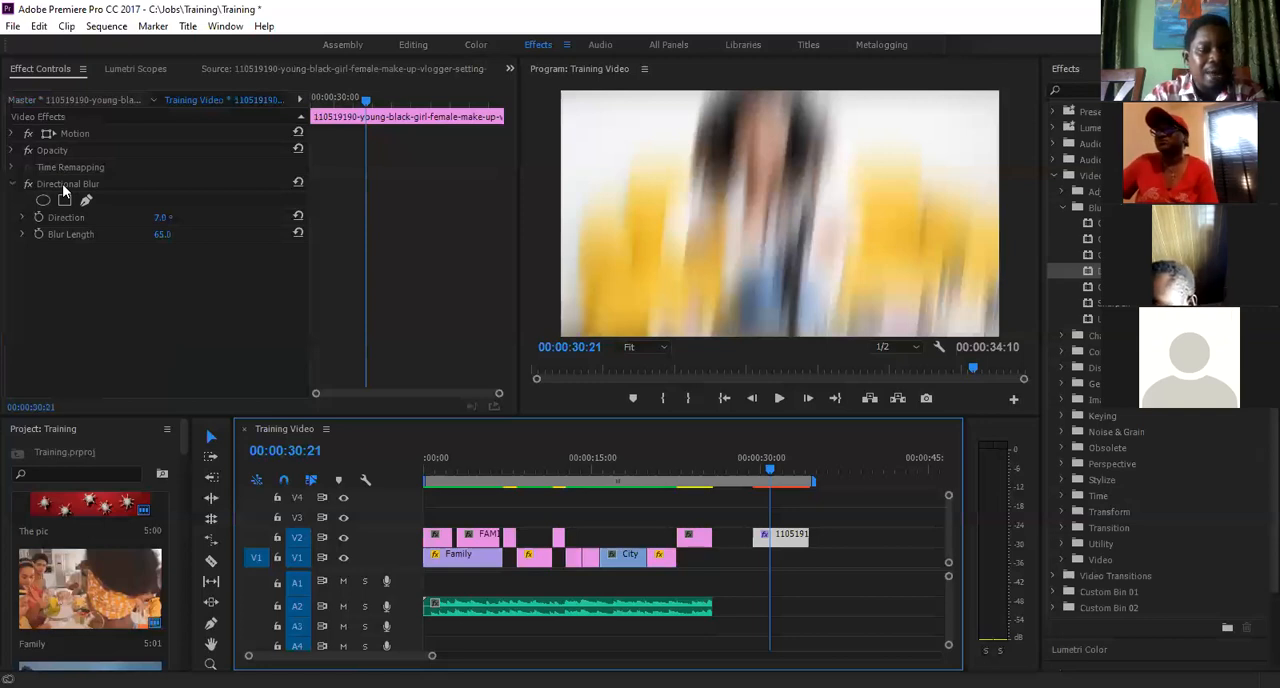
- Widen the Project panel to show two columns of thumbnails and look through the Training project's media items
left_click(167, 428)
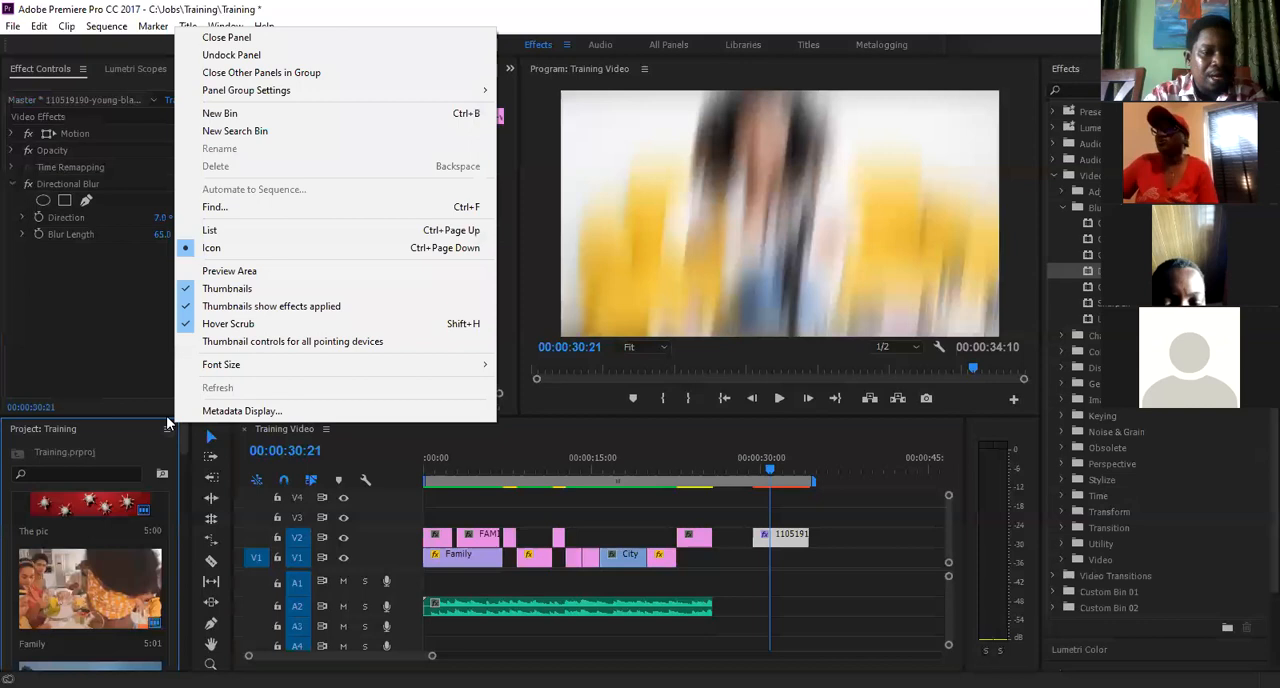
left_click(115, 432)
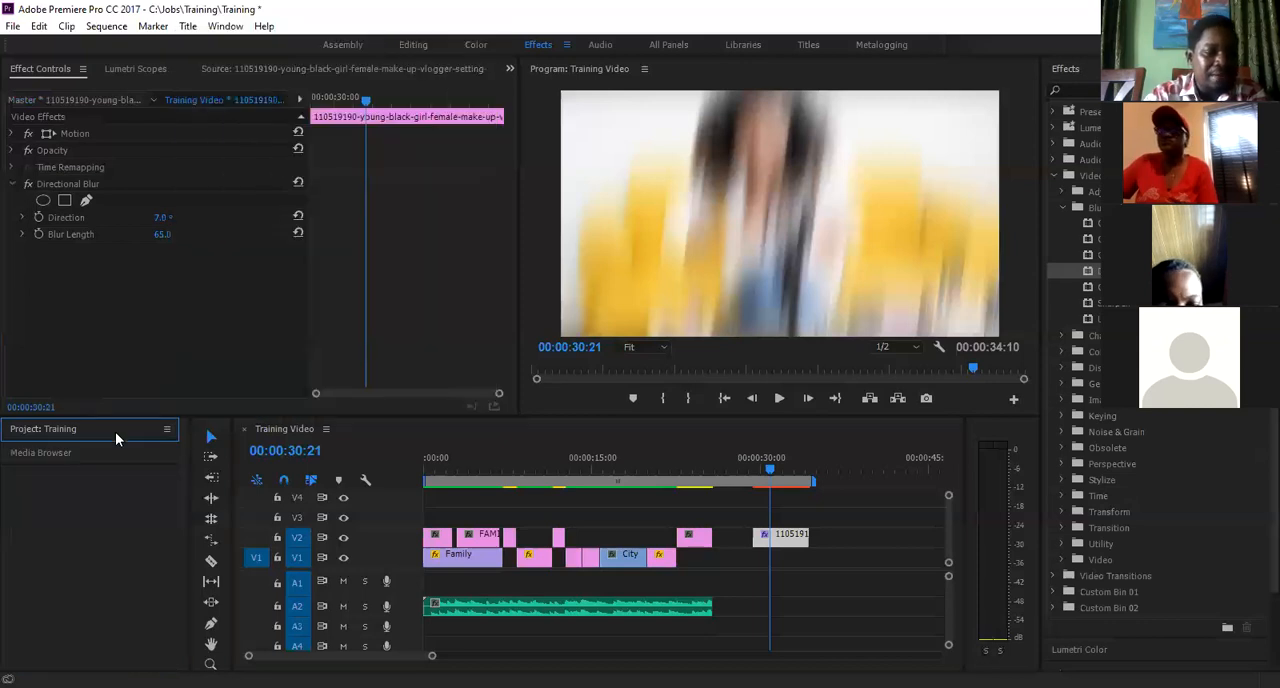
left_click(83, 428)
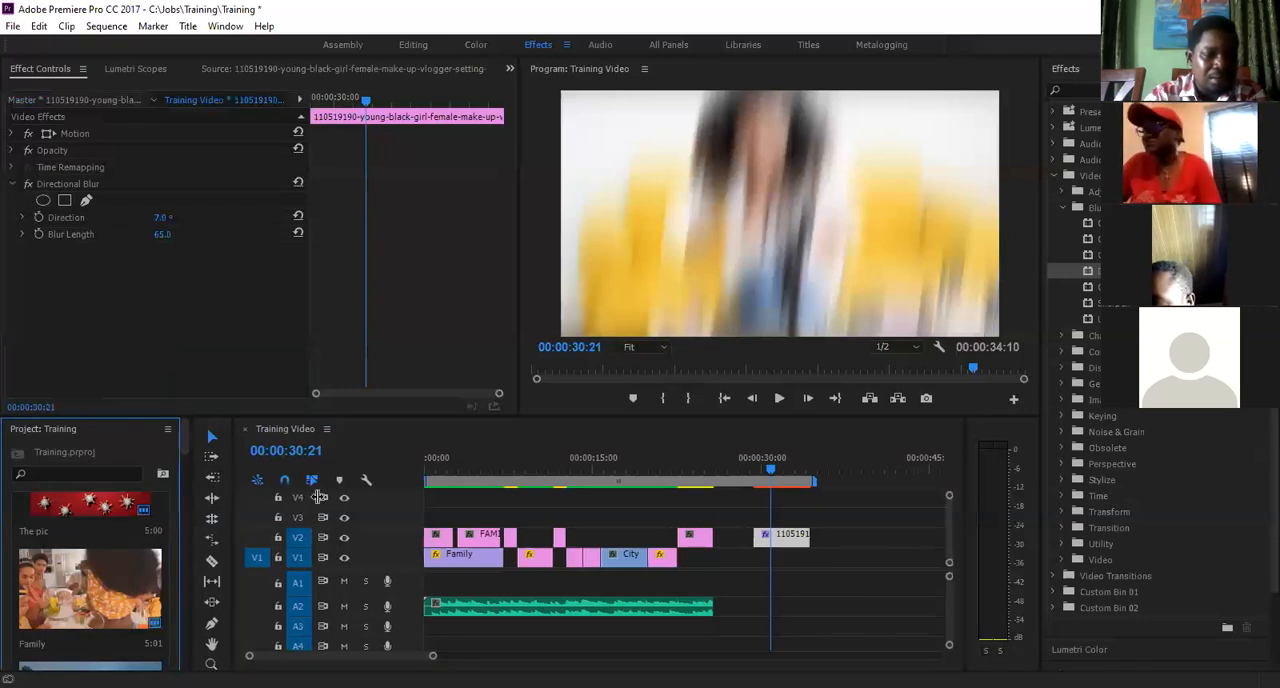
left_click_drag(181, 500, 309, 500)
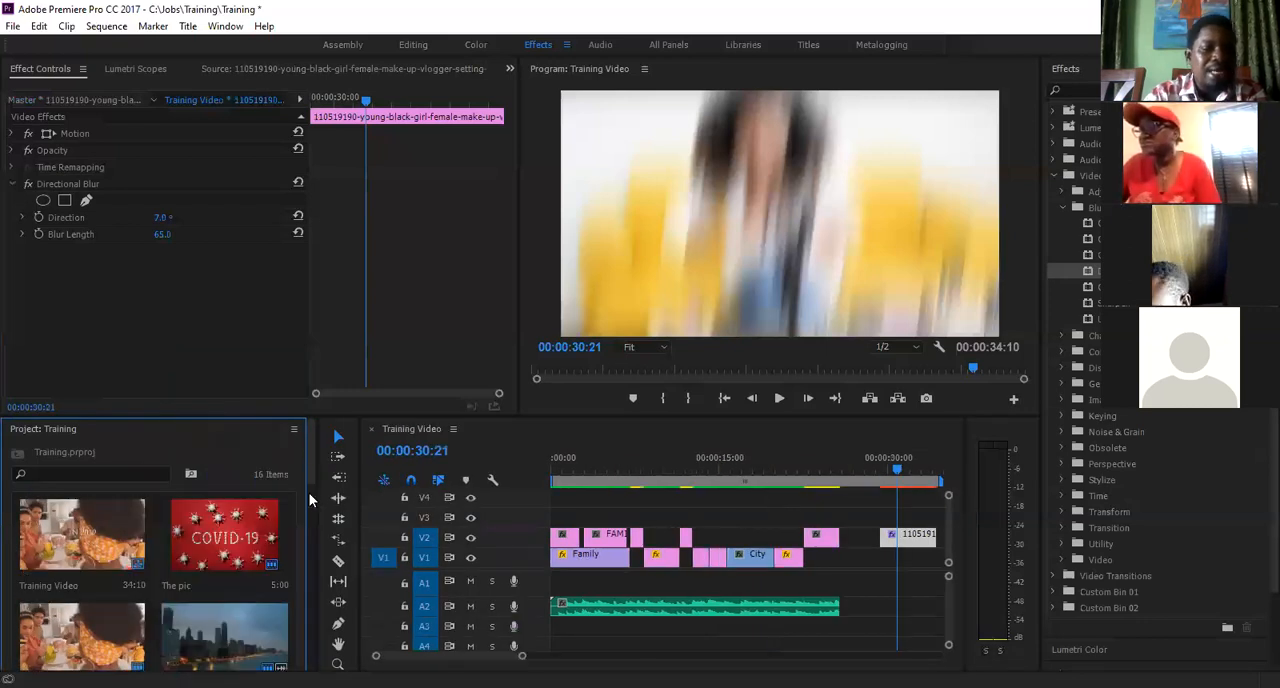
scroll(310, 500, "down", 1)
scroll(312, 515, "down", 3)
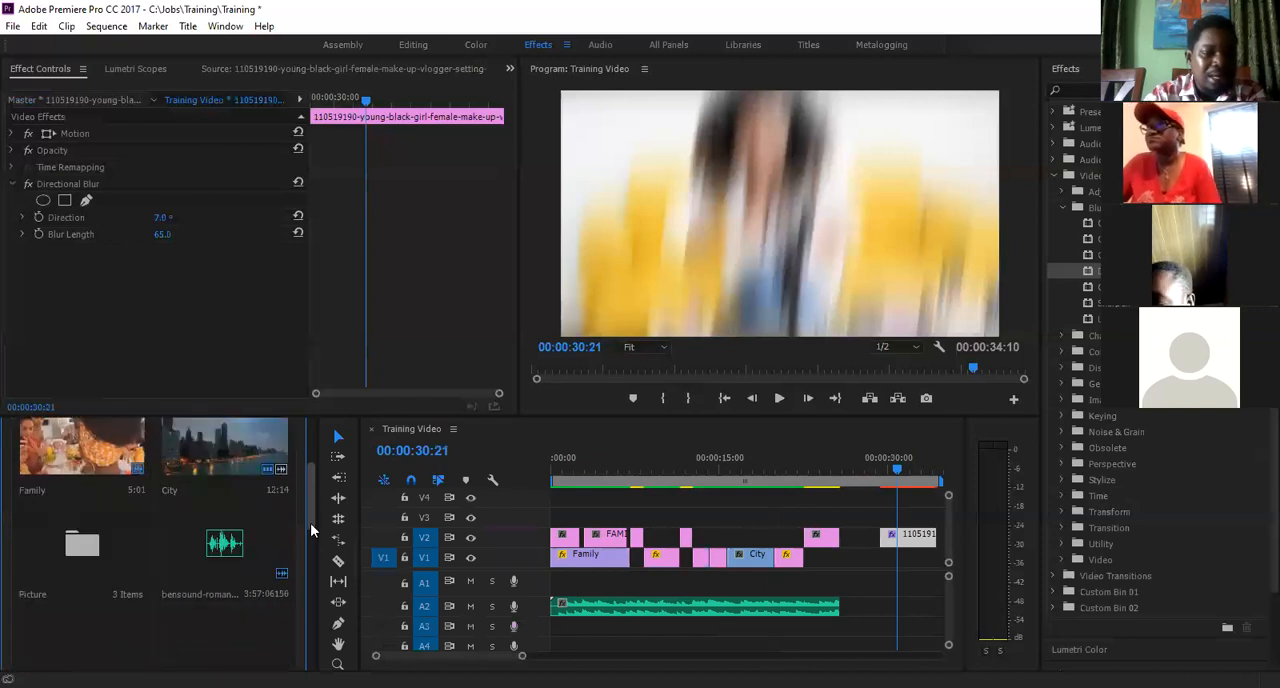
scroll(312, 560, "down", 3)
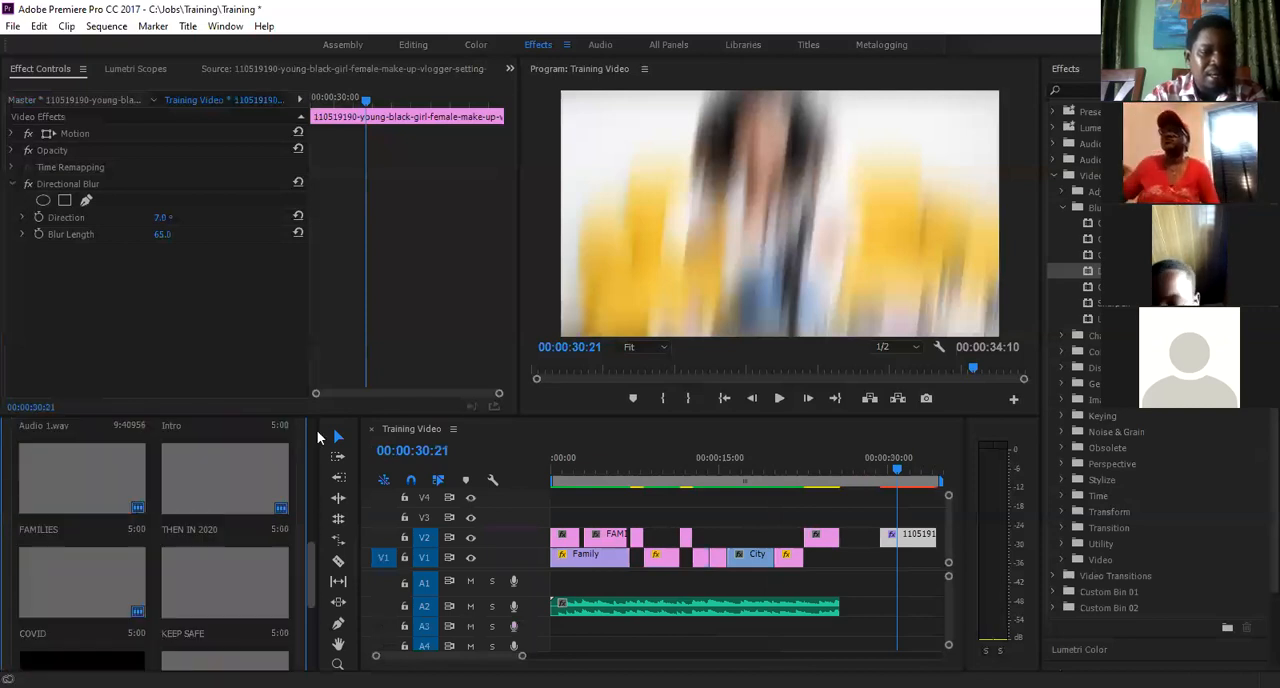
scroll(316, 430, "up", 8)
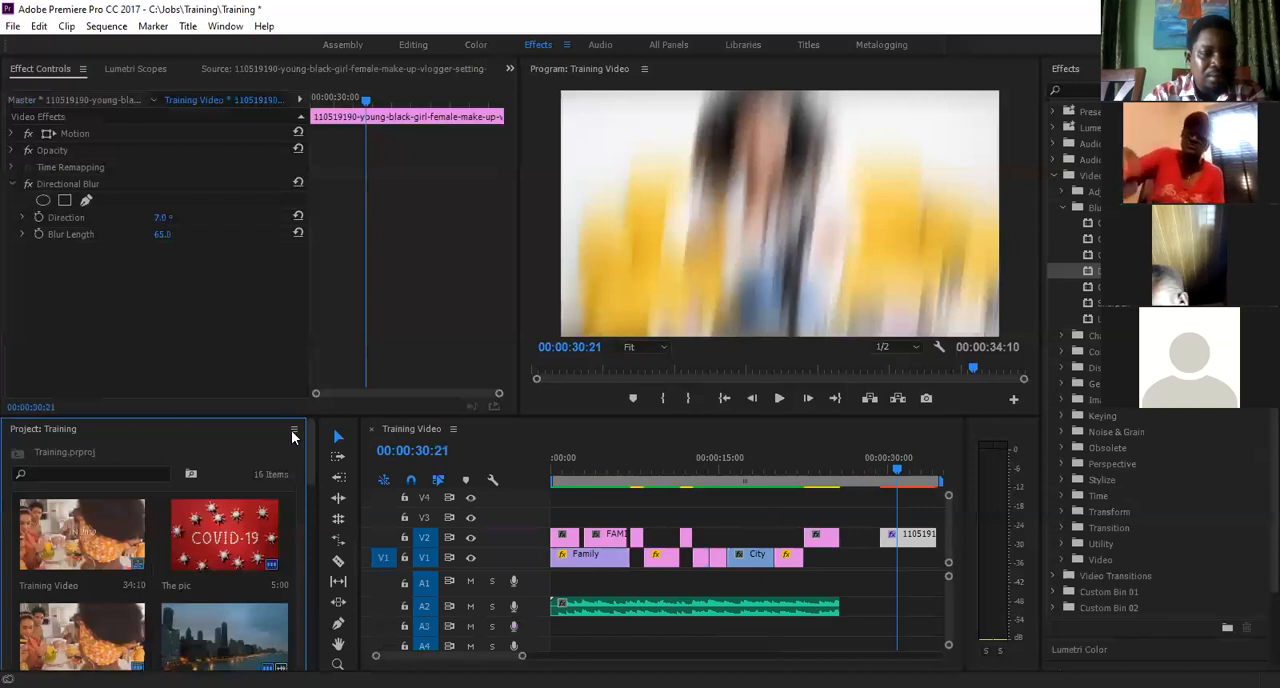
- Dock the Effects panel beside the Project panel, then collapse Video Effects and expand the Video Transitions folder
left_click(293, 431)
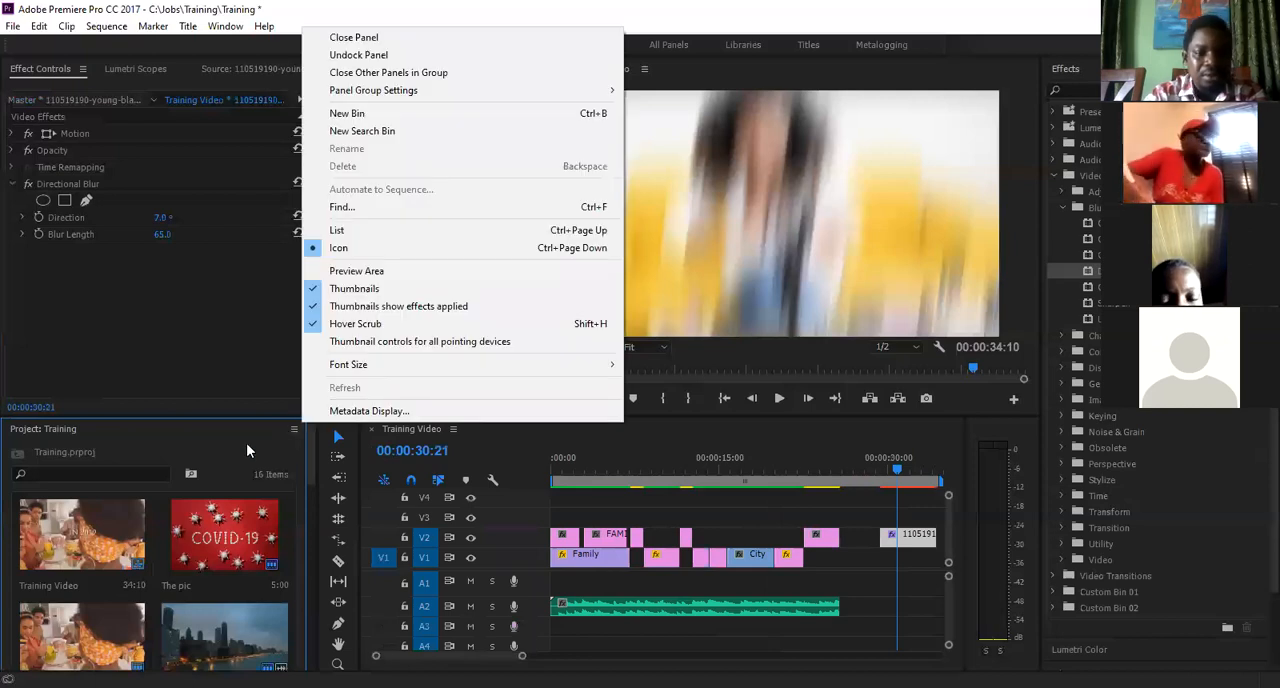
left_click(247, 442)
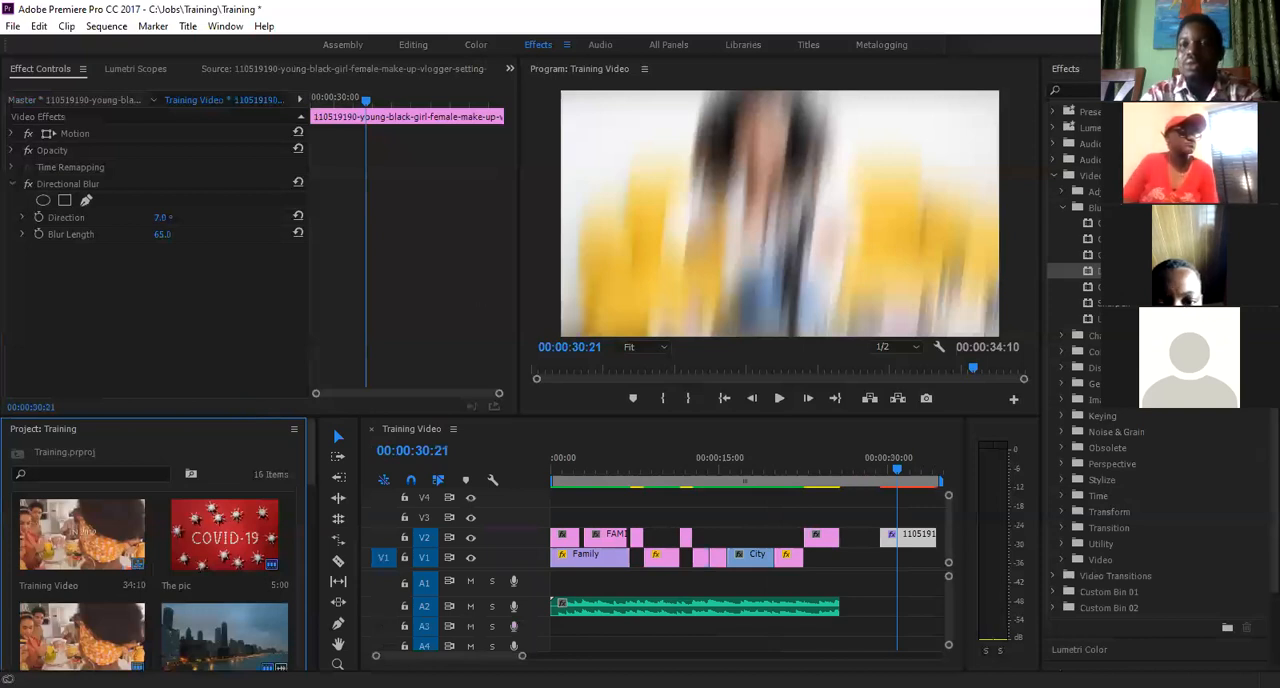
left_click(1068, 69)
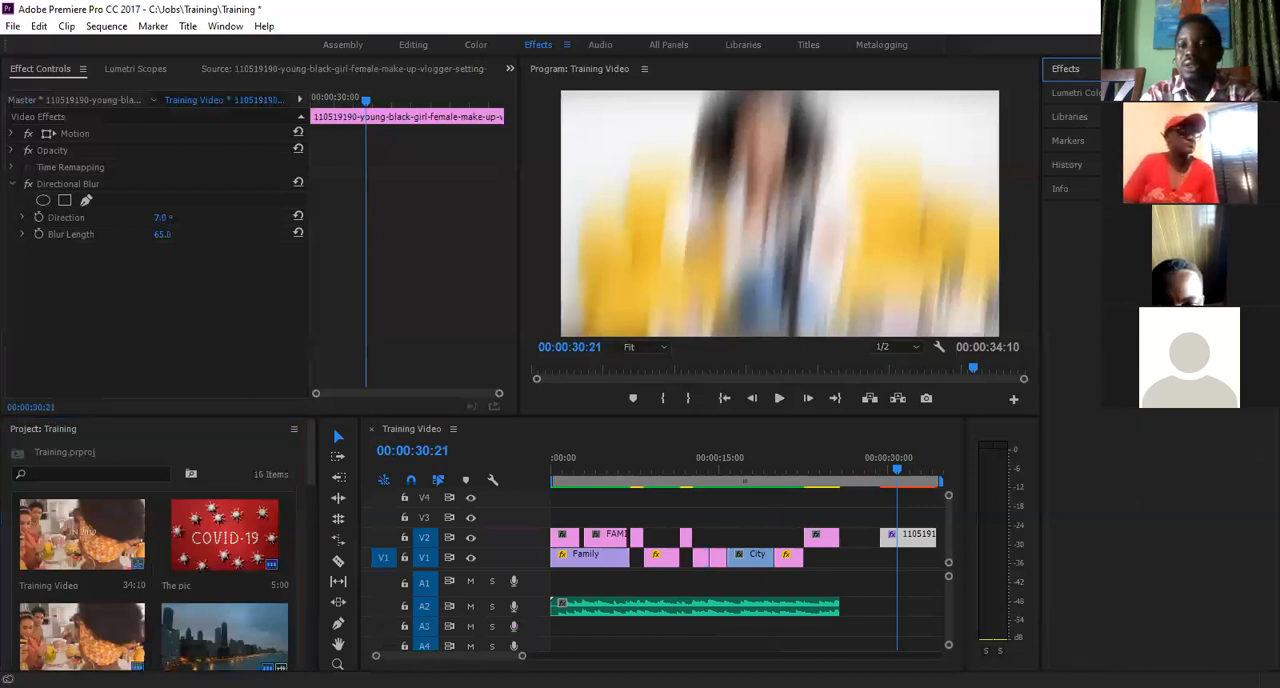
left_click_drag(1066, 69, 283, 476)
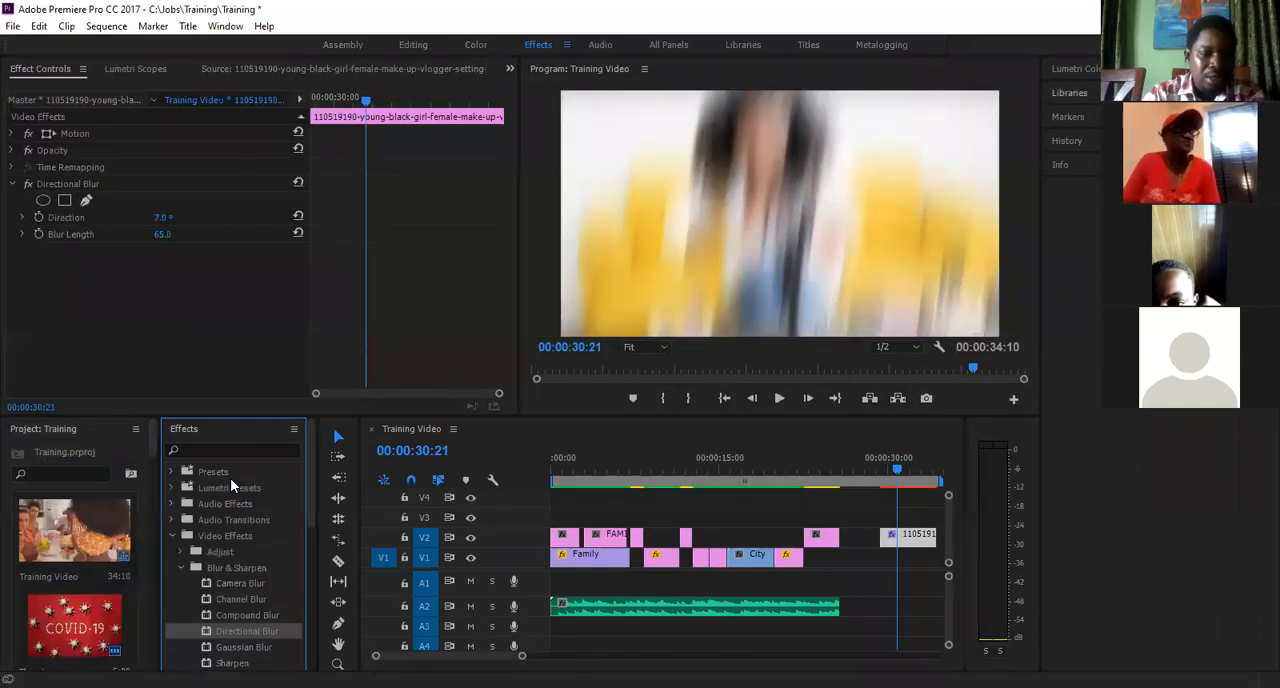
left_click(171, 536)
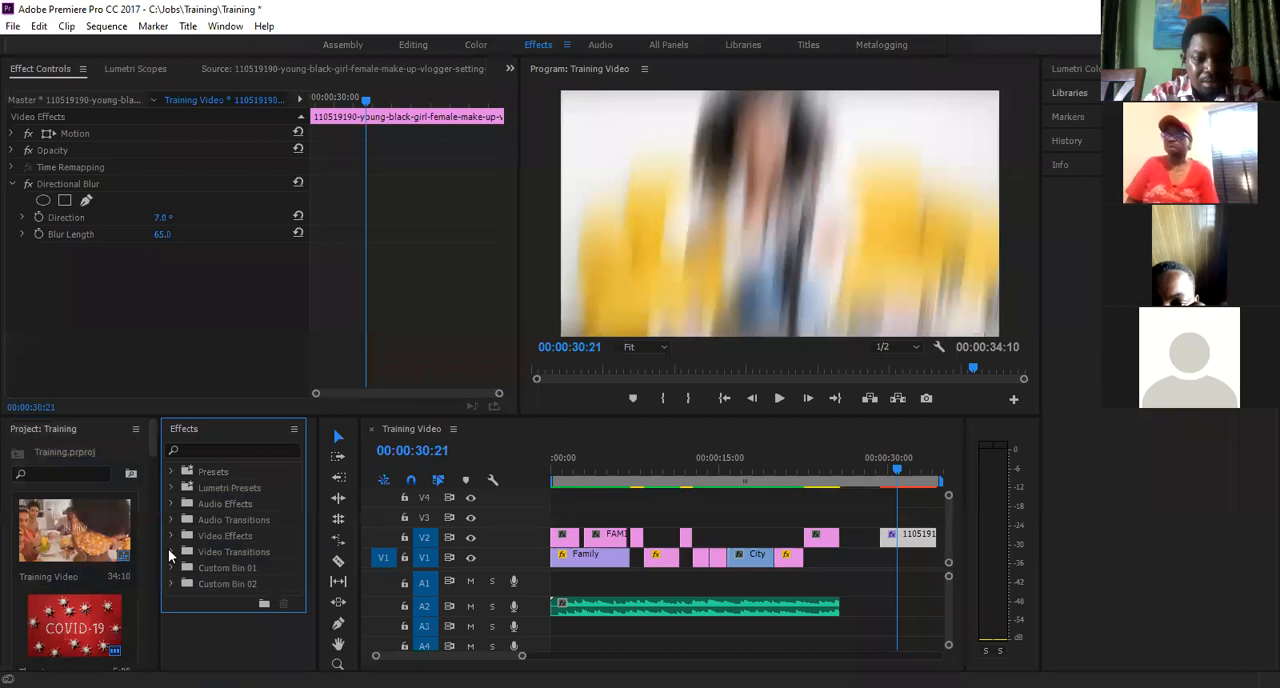
left_click(171, 552)
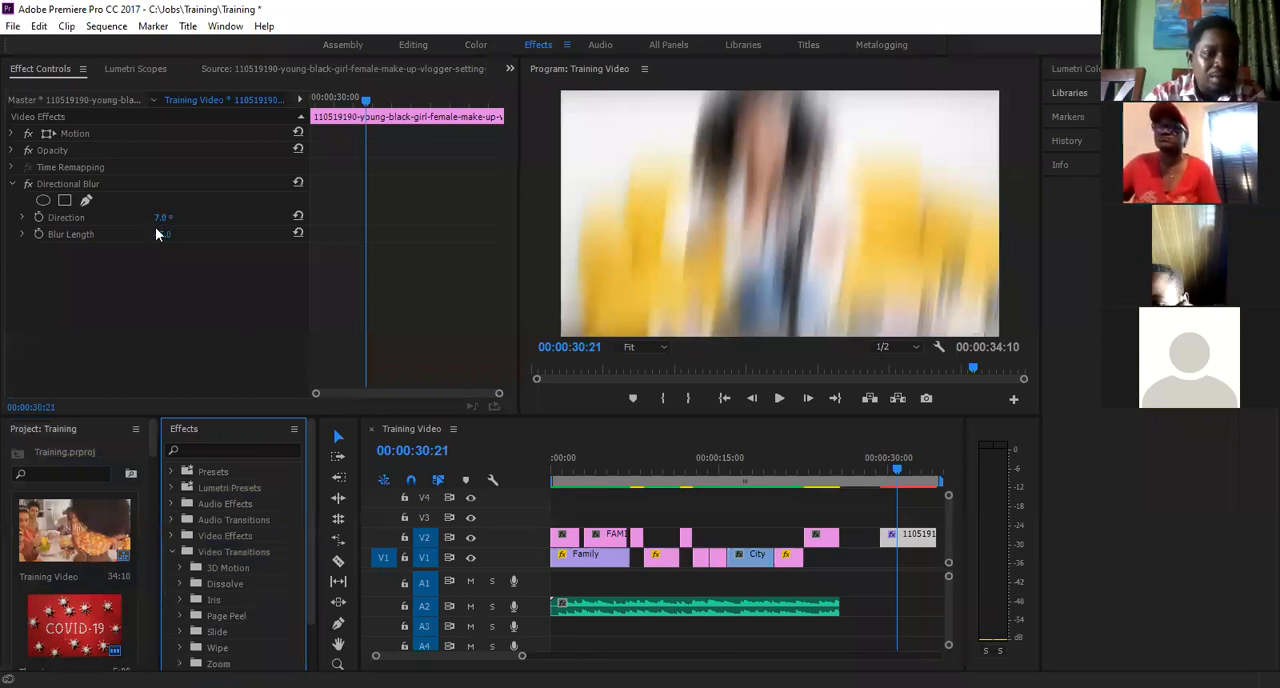
- Reset the picture clip's Directional Blur parameters and set its direction to 16° and blur length to 7
left_click(297, 217)
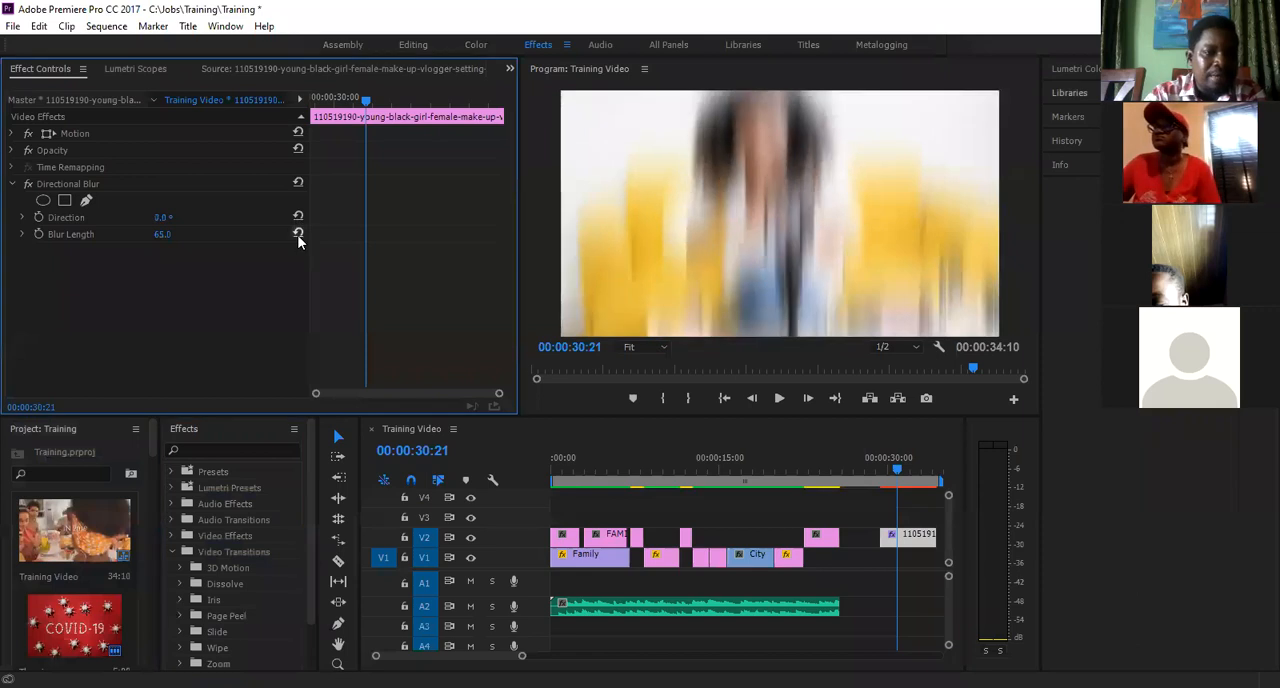
left_click(297, 234)
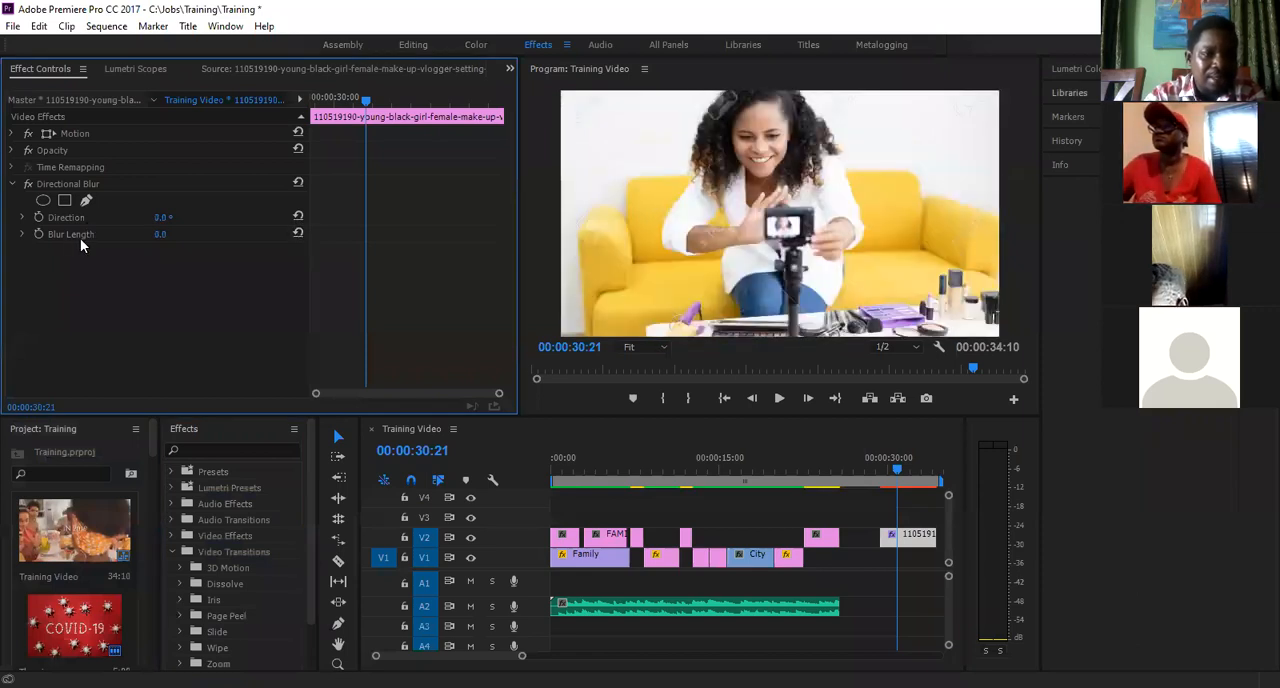
left_click(159, 218)
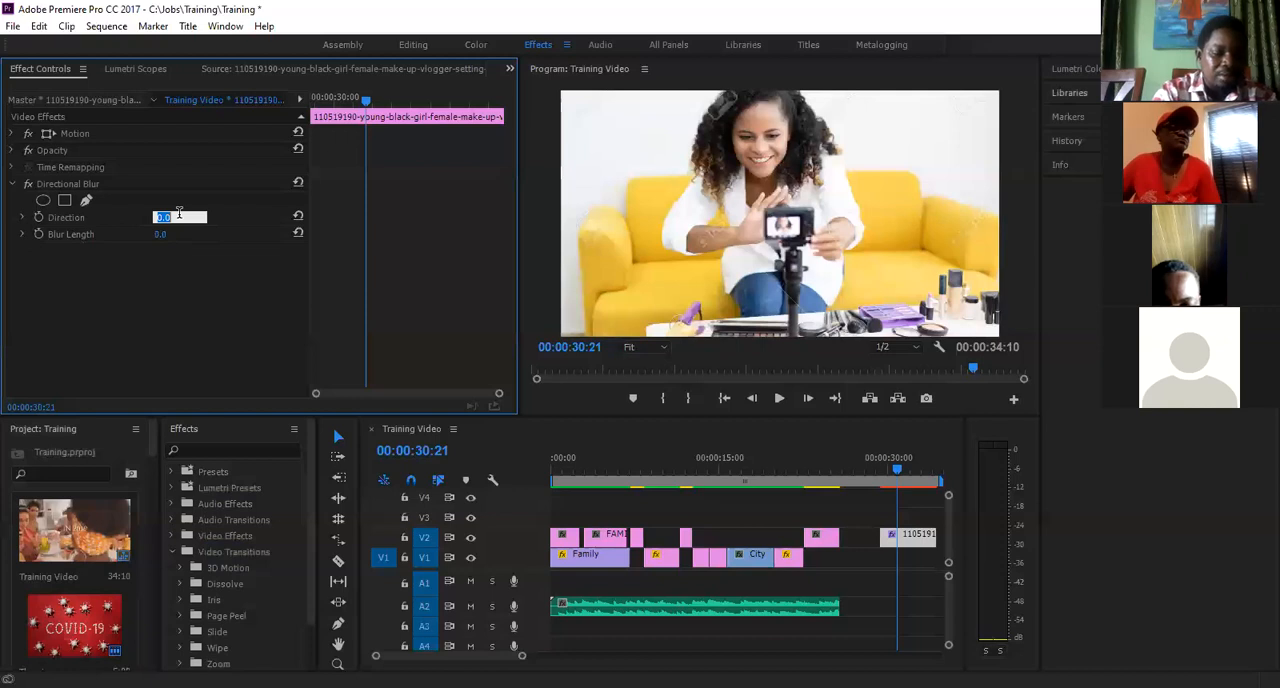
type("1")
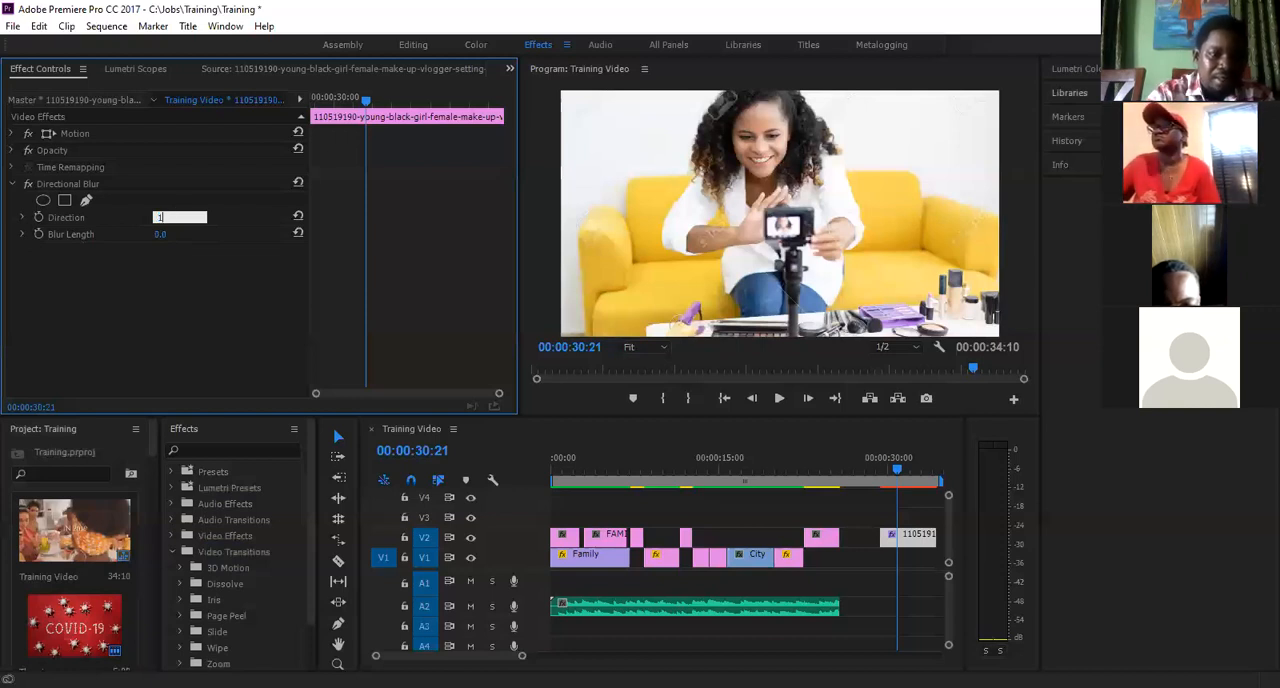
type("5")
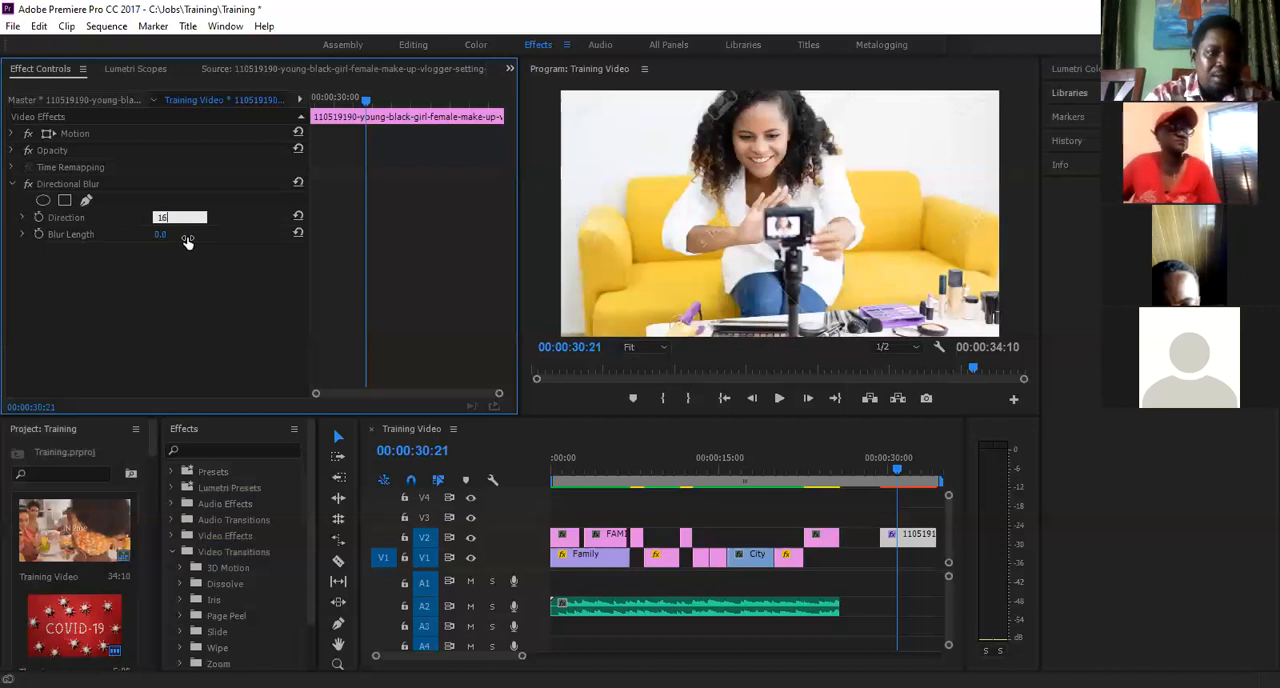
key("Return")
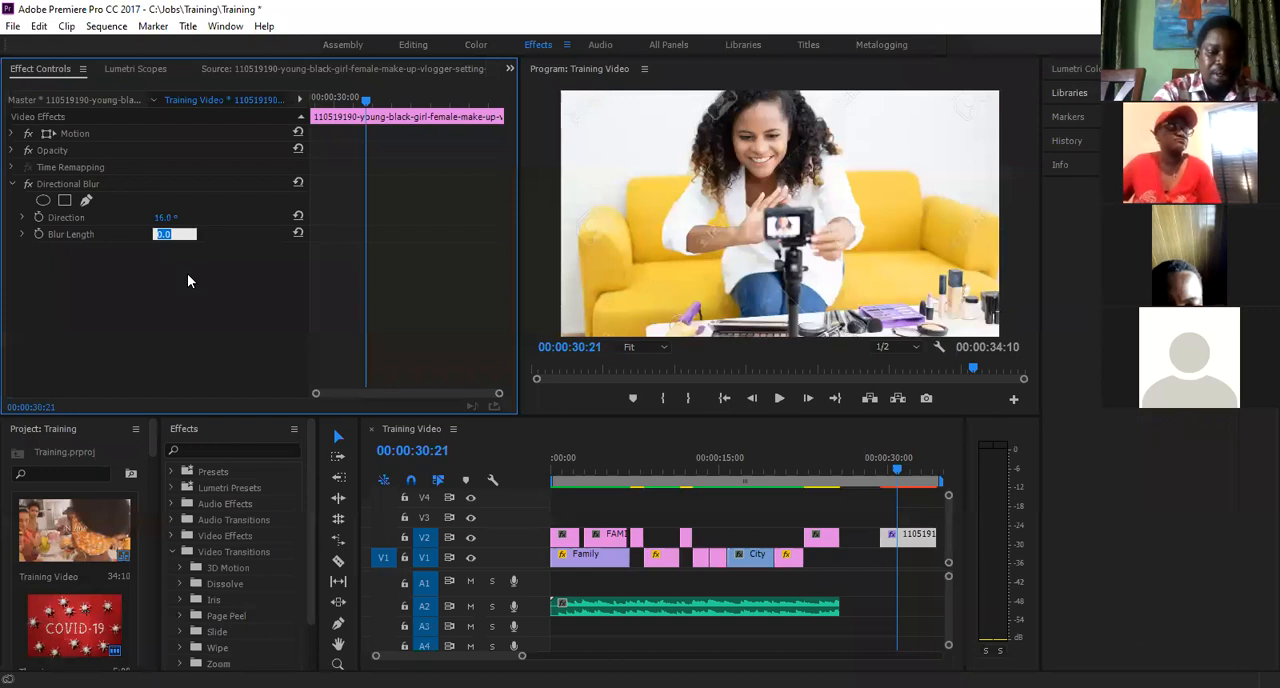
type("7")
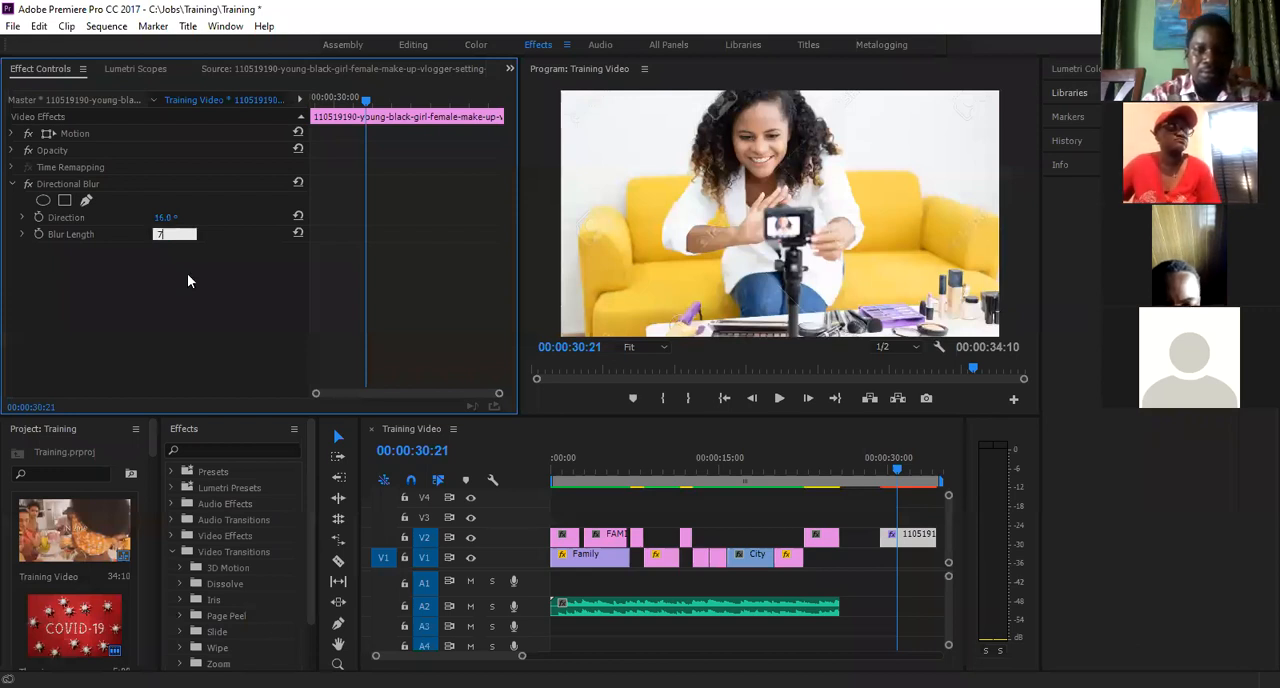
key("Return")
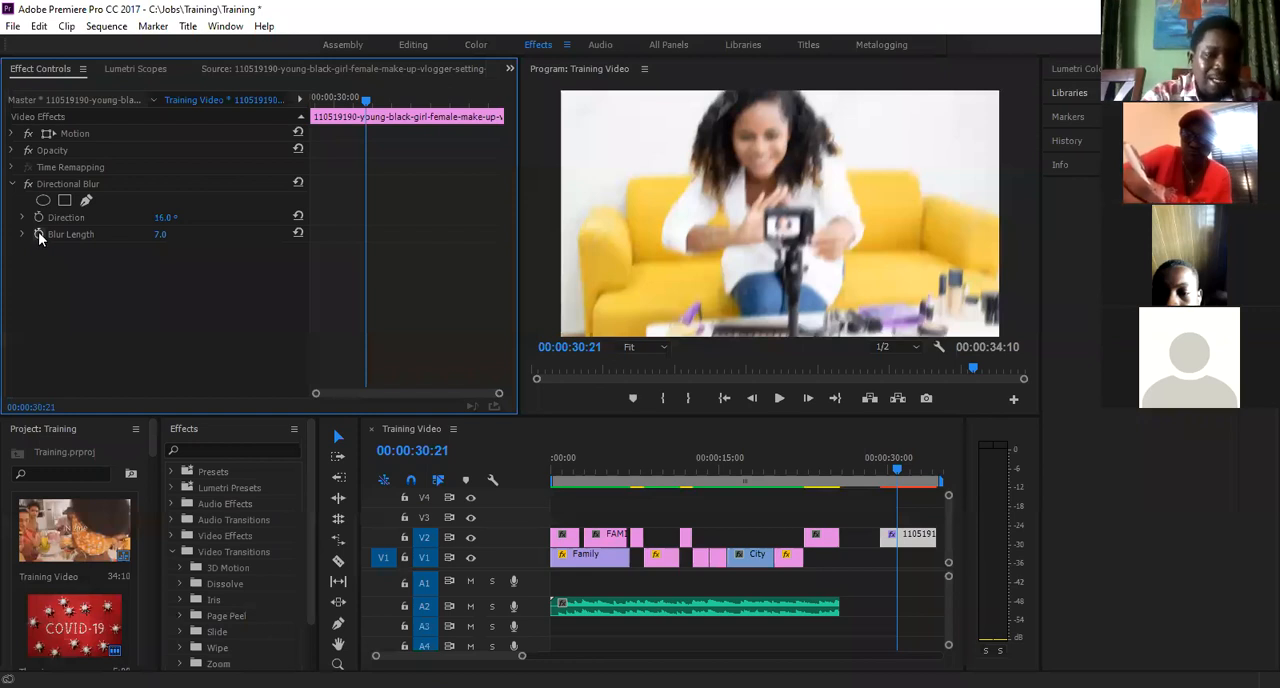
- Start Blur Length keyframing with a keyframe near the picture clip's start, at 00:00:29:13
left_click(880, 473)
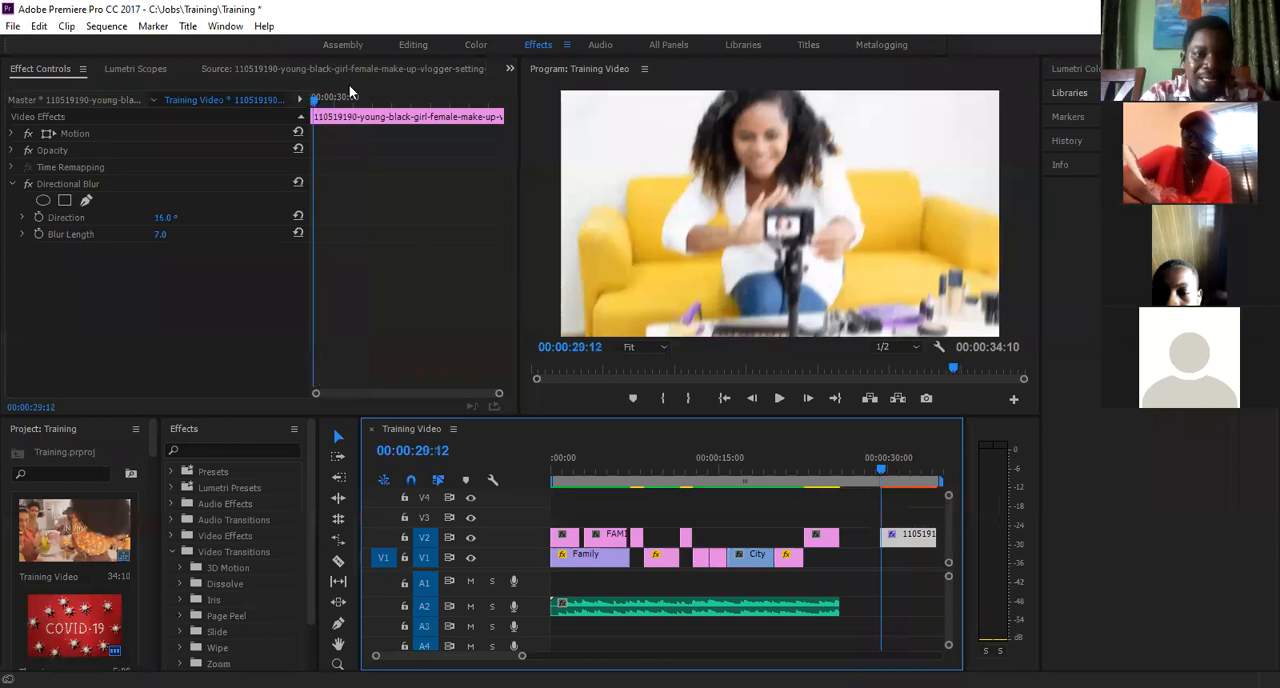
left_click_drag(326, 104, 409, 111)
left_click(393, 108)
mouse_move(396, 108)
left_mouse_down()
mouse_move(408, 106)
mouse_move(395, 107)
left_mouse_up()
key("Left")
key("Left")
mouse_move(341, 106)
left_mouse_down()
mouse_move(407, 109)
mouse_move(325, 104)
mouse_move(462, 101)
mouse_move(316, 110)
left_mouse_up()
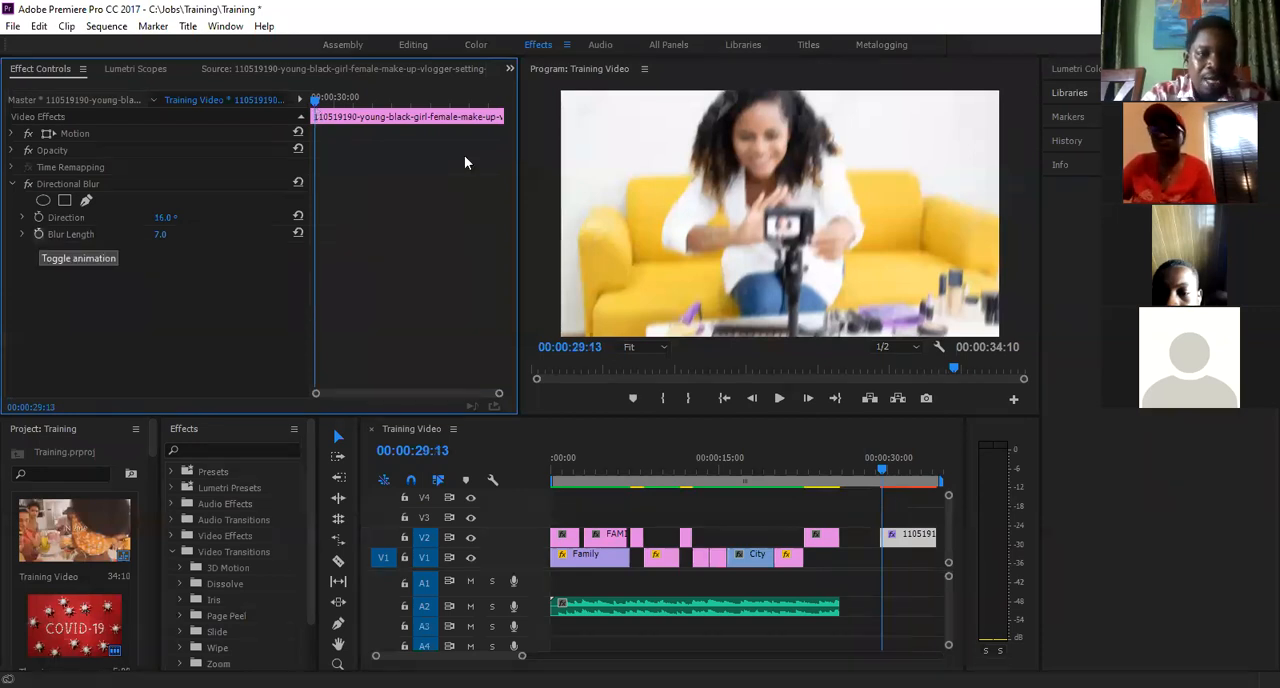
left_click(38, 234)
- Add a Blur Length keyframe with value 0 at 00:00:31:15 on the picture clip
left_click(398, 104)
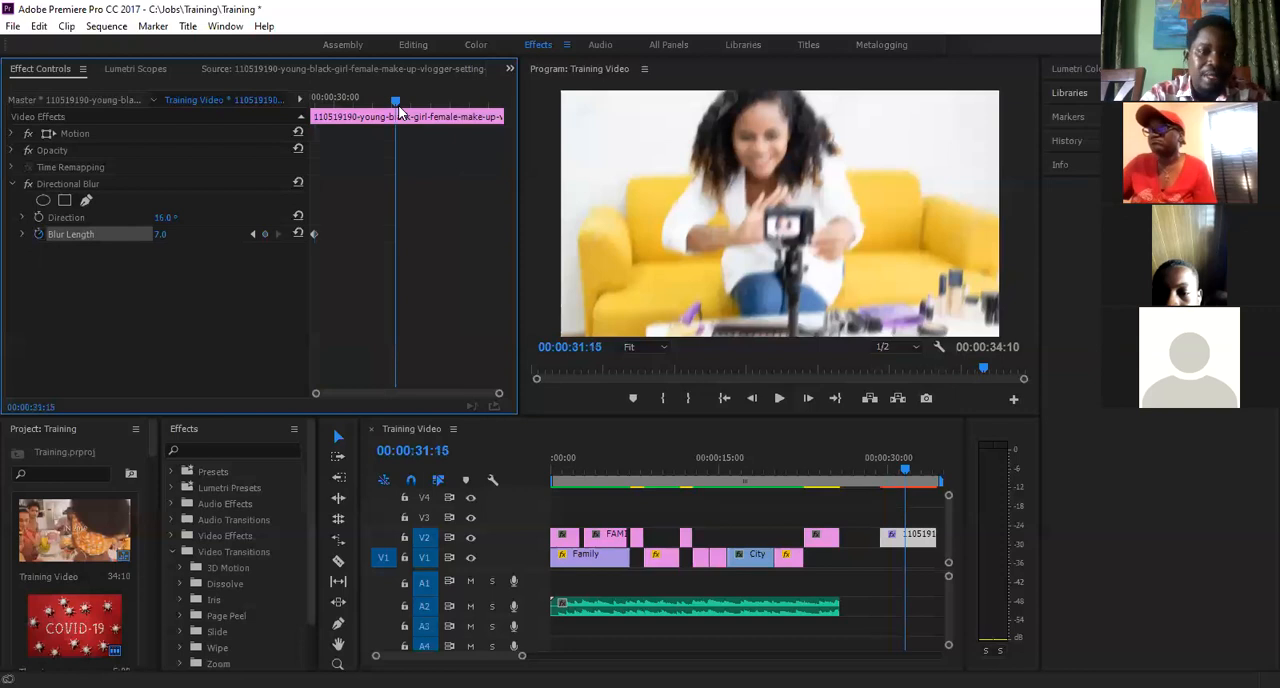
left_click(160, 235)
type("0")
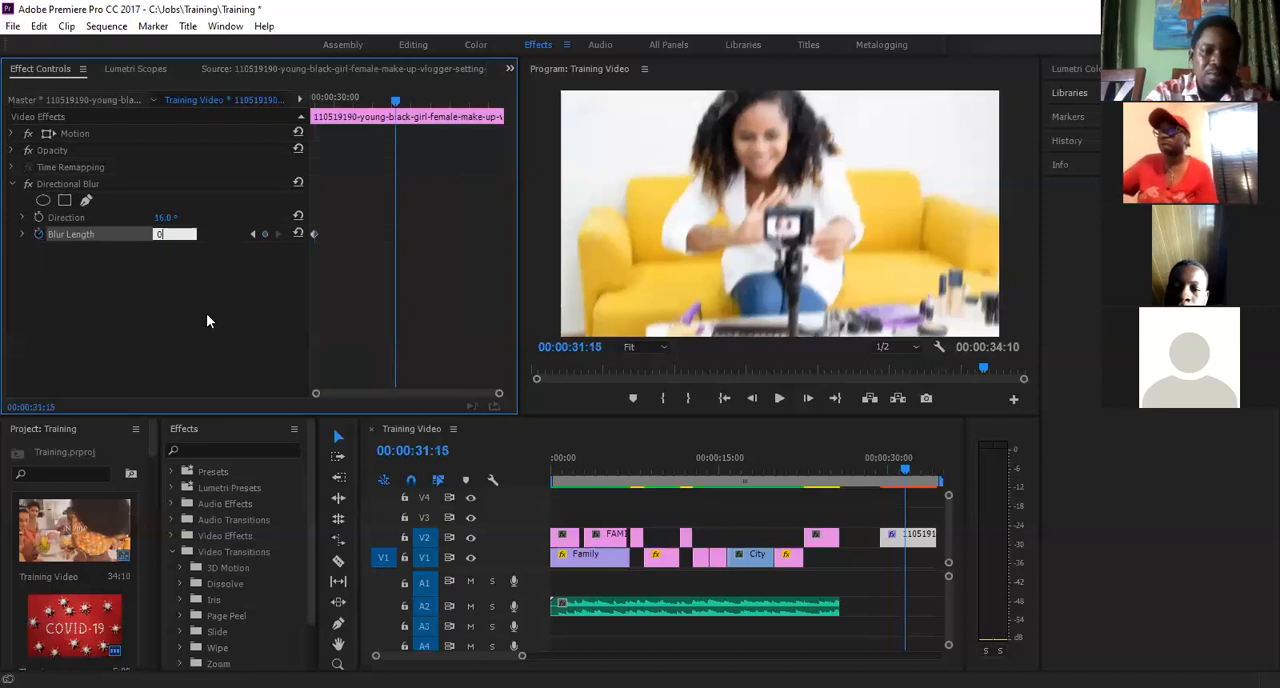
key("Return")
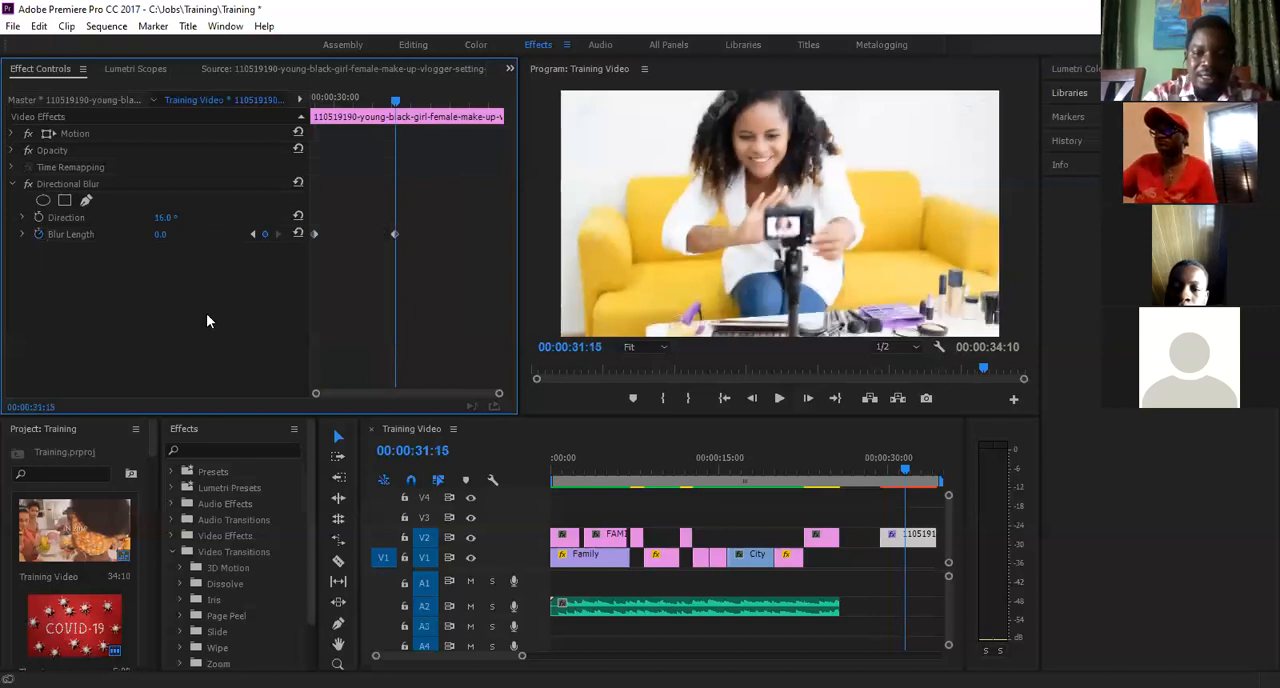
- Play the picture clip to preview the animated Directional Blur
left_click_drag(395, 101, 318, 110)
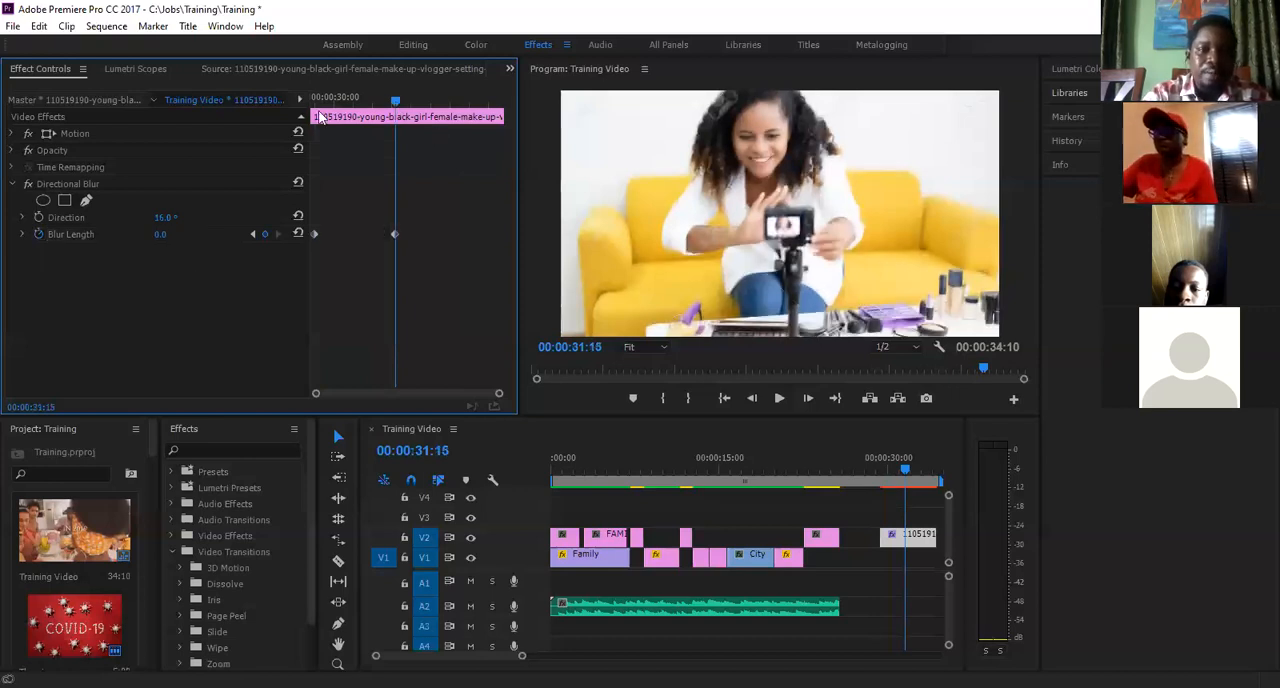
key("j")
key("l")
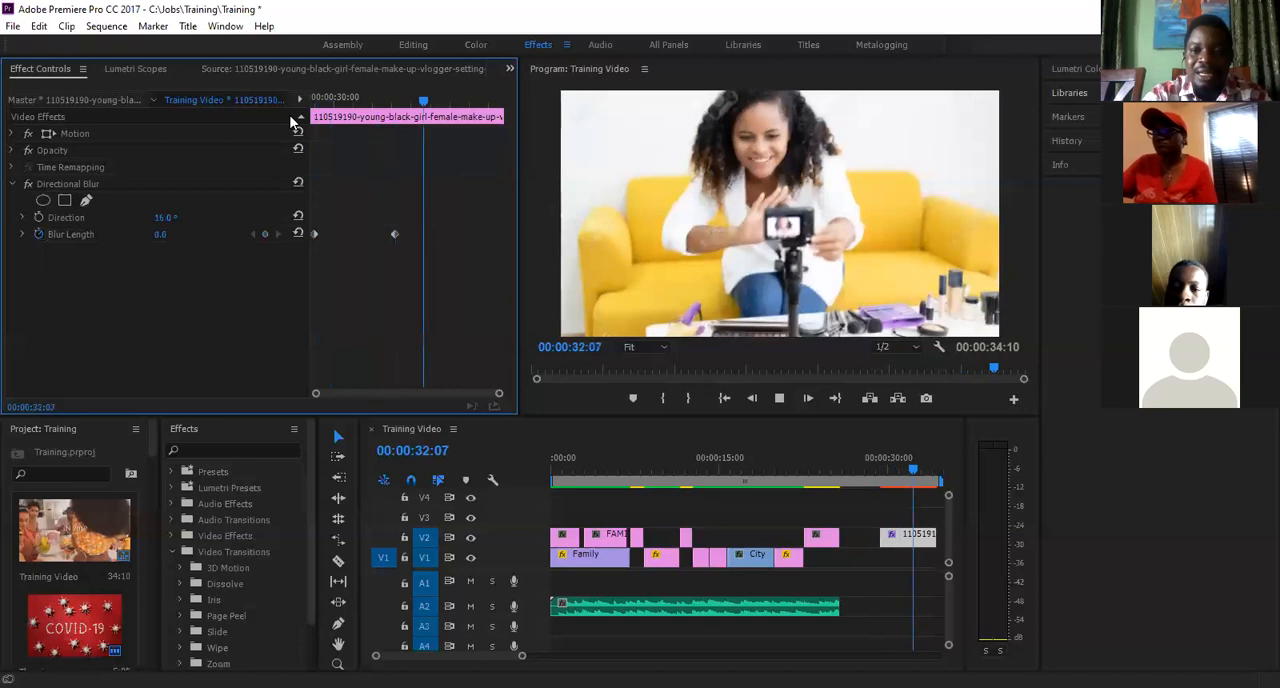
key("k")
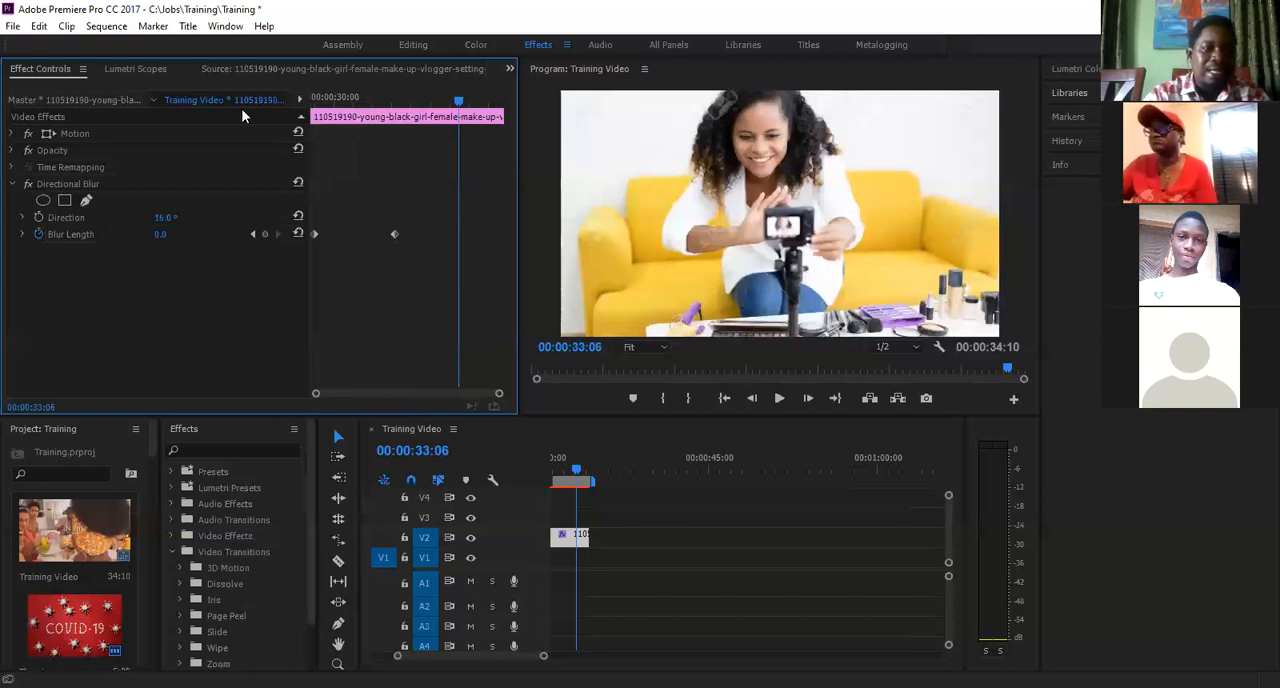
- Expand the picture clip's Motion settings and start Position and Scale keyframing at the clip's first frame, 00:00:29:10
left_click(319, 99)
left_click(312, 95)
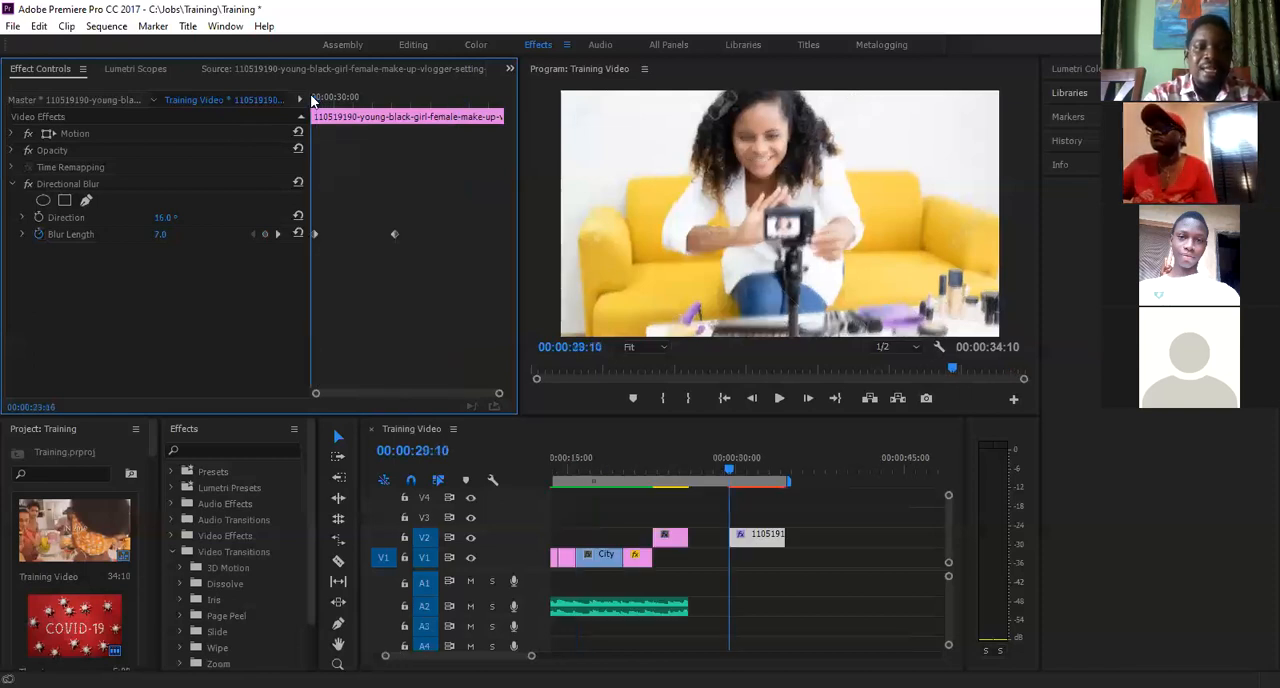
left_click(13, 134)
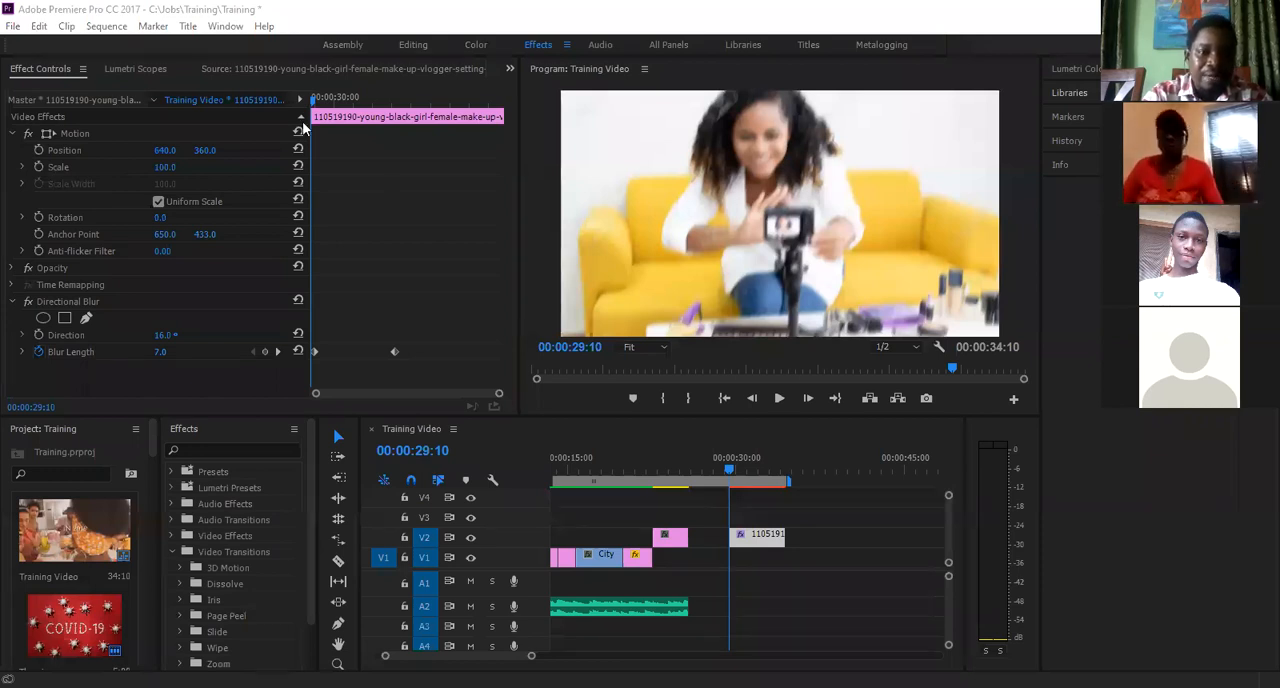
left_click(39, 151)
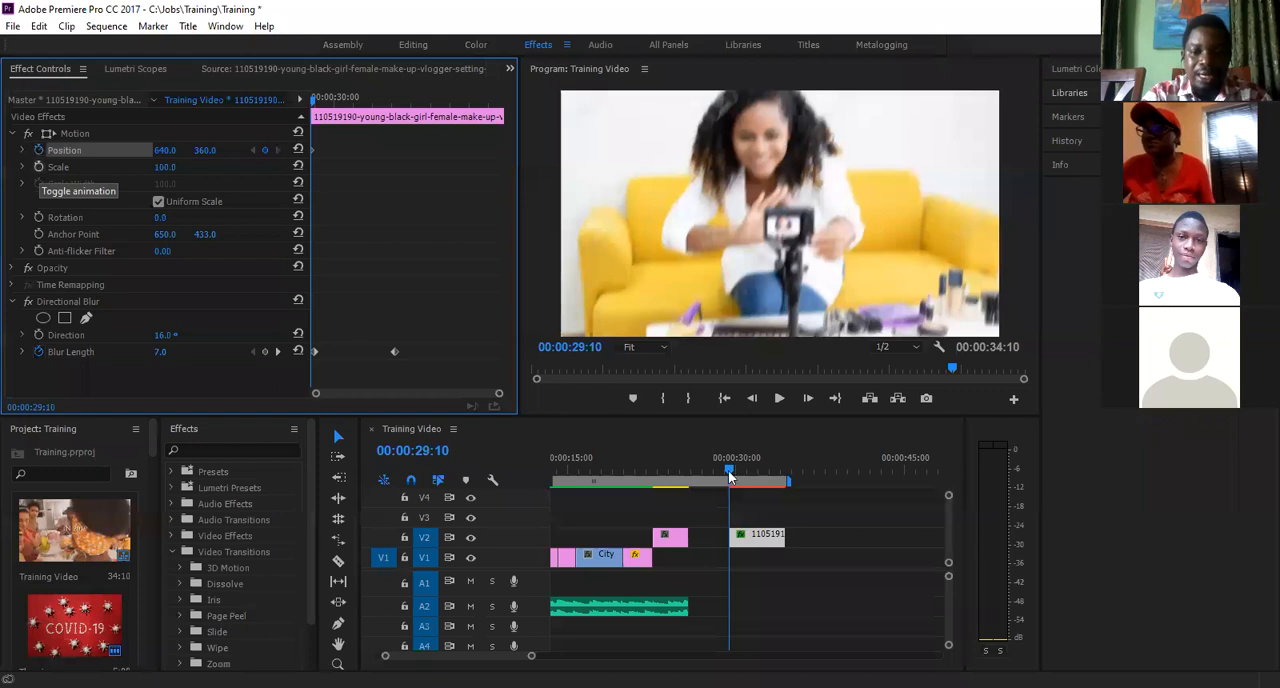
- At 00:00:31:21, keyframe the picture clip's Scale at 325 and its Position at 550, 215
left_click_drag(755, 472, 757, 472)
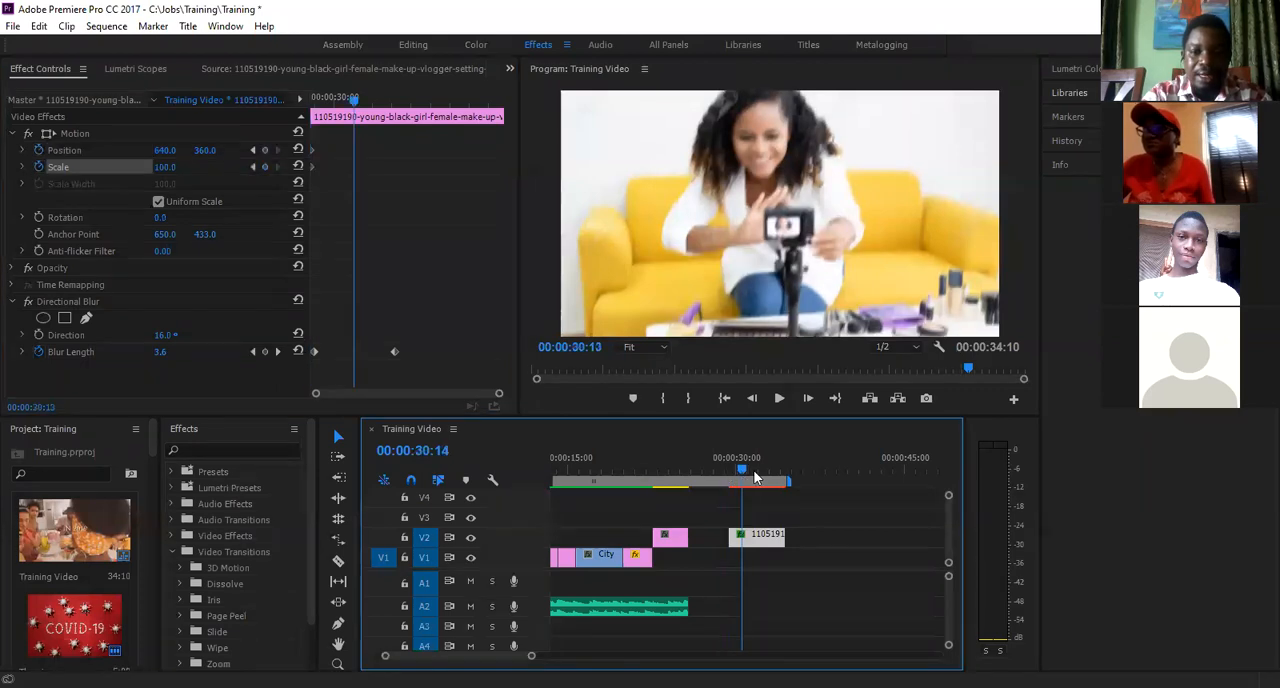
left_click(757, 472)
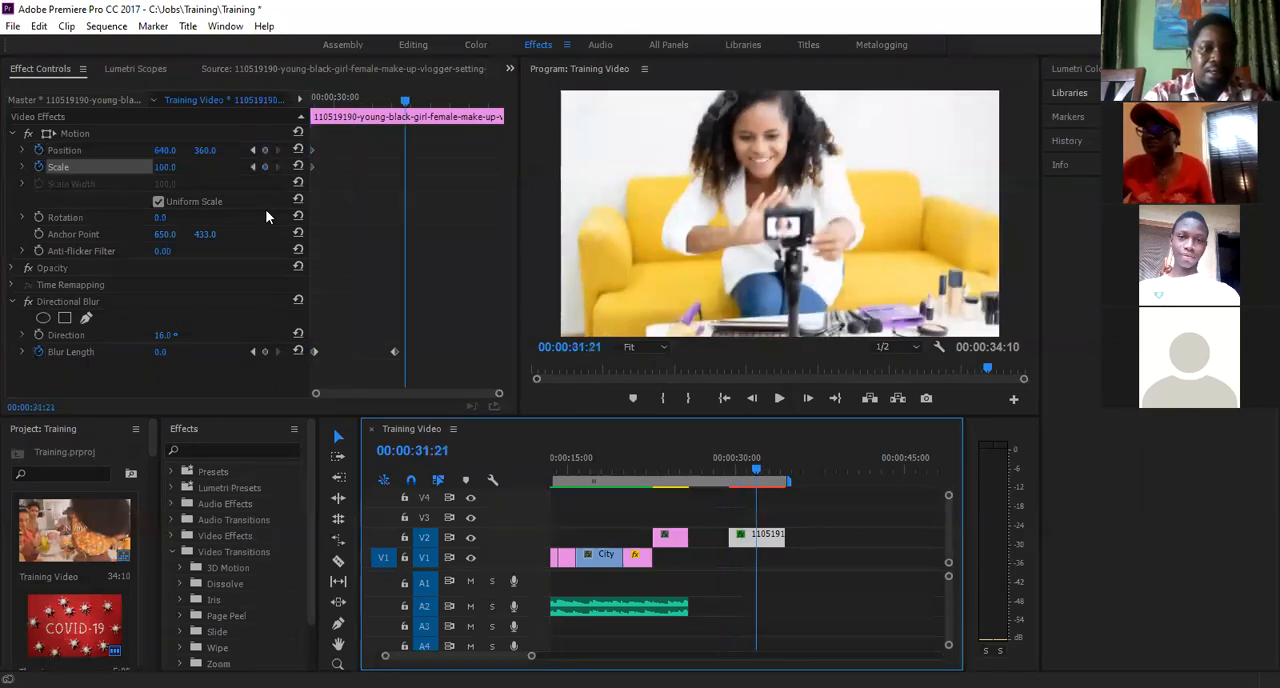
left_click_drag(166, 174, 219, 174)
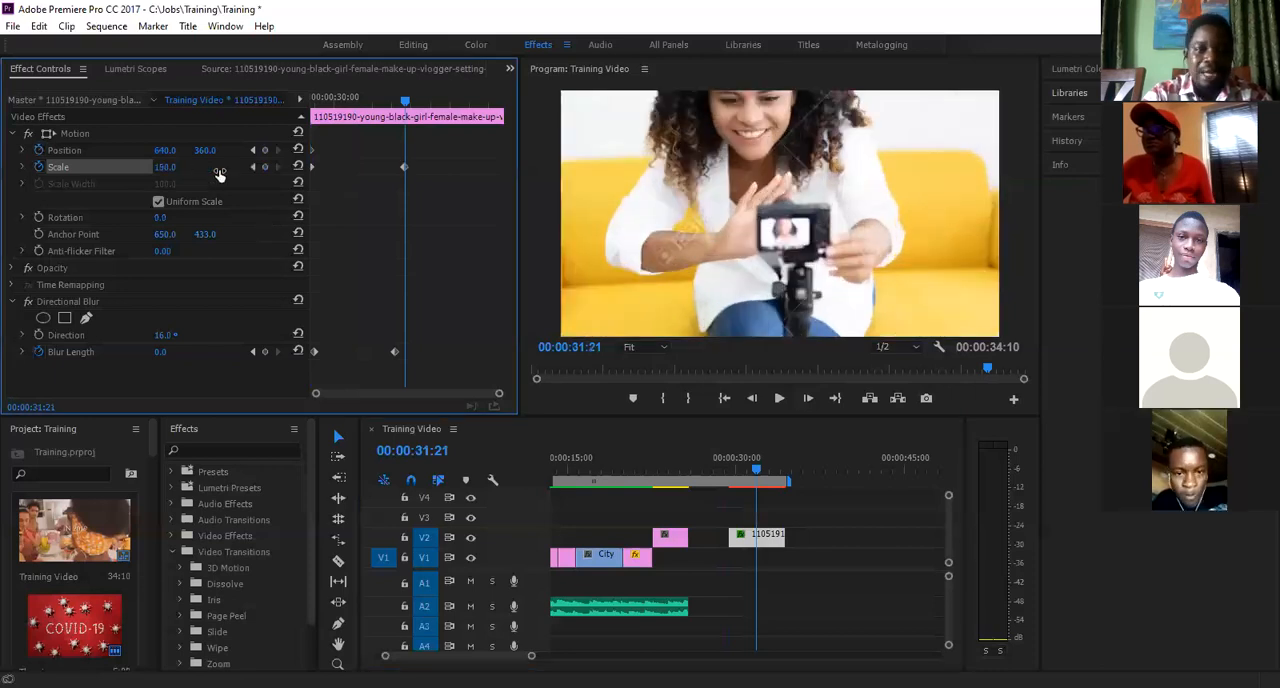
left_click_drag(349, 177, 391, 179)
left_click_drag(203, 151, 86, 158)
left_click_drag(179, 149, 168, 150)
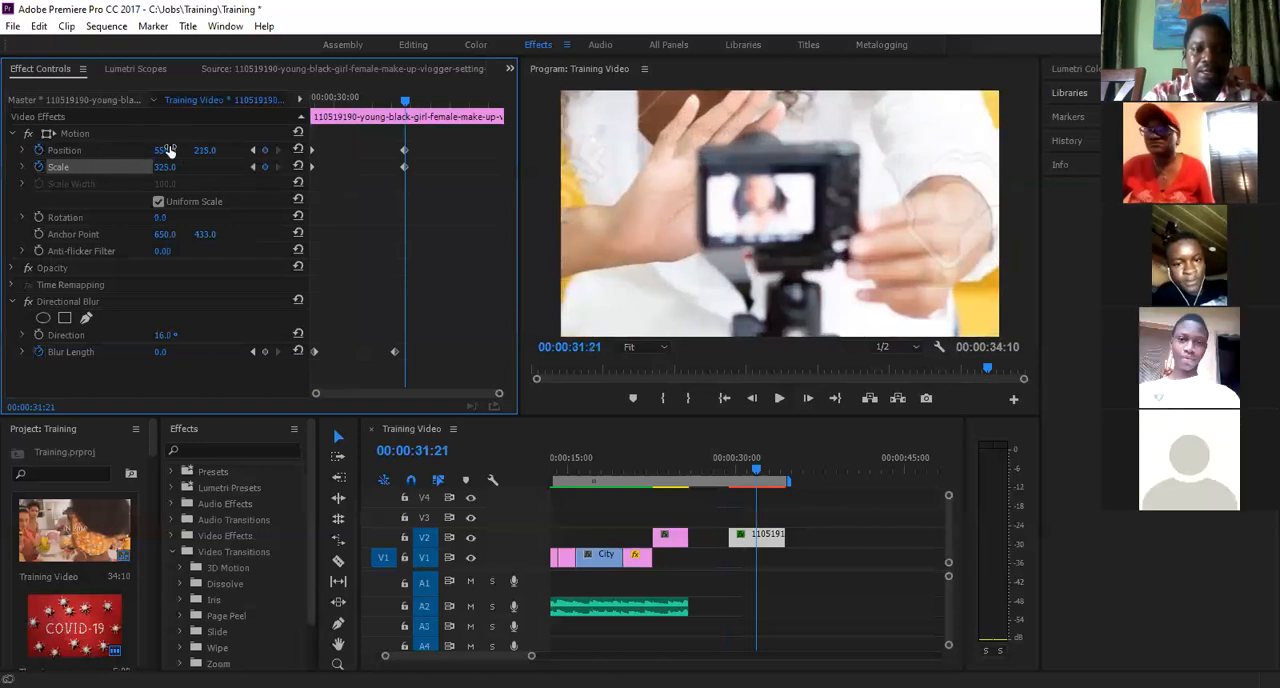
- Play the combined zoom and blur animation twice and return the playhead to the picture clip's start
left_click(726, 462)
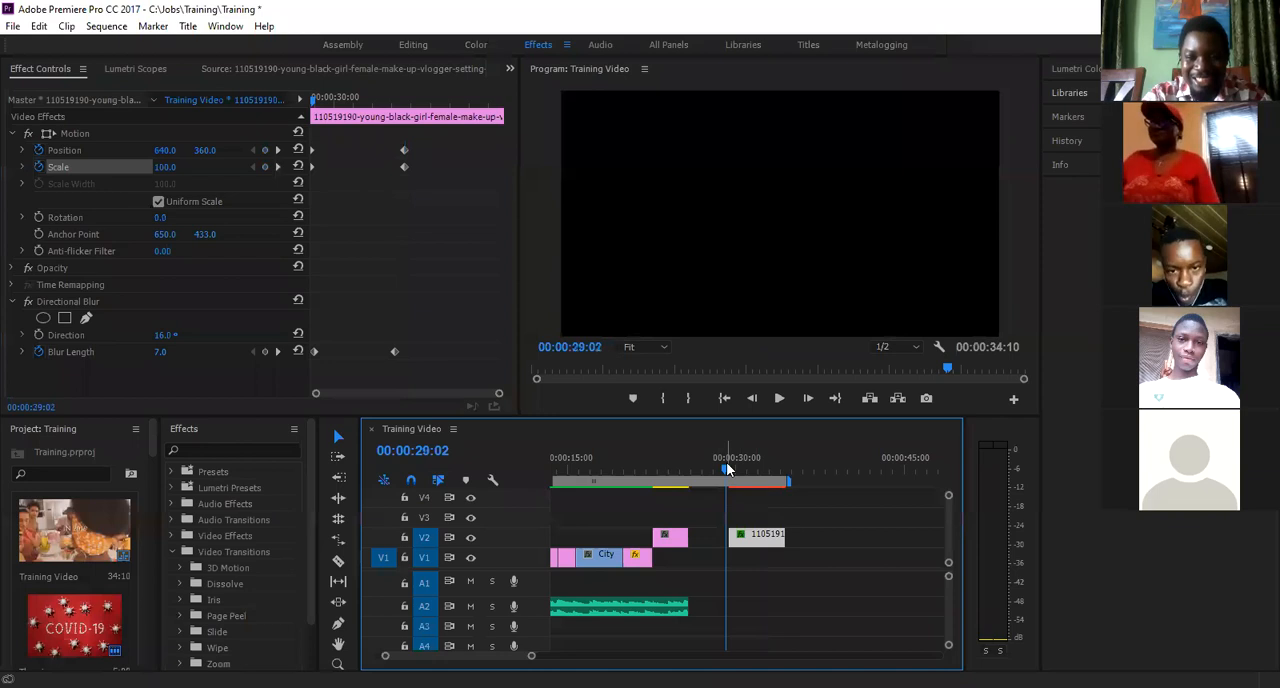
key("space")
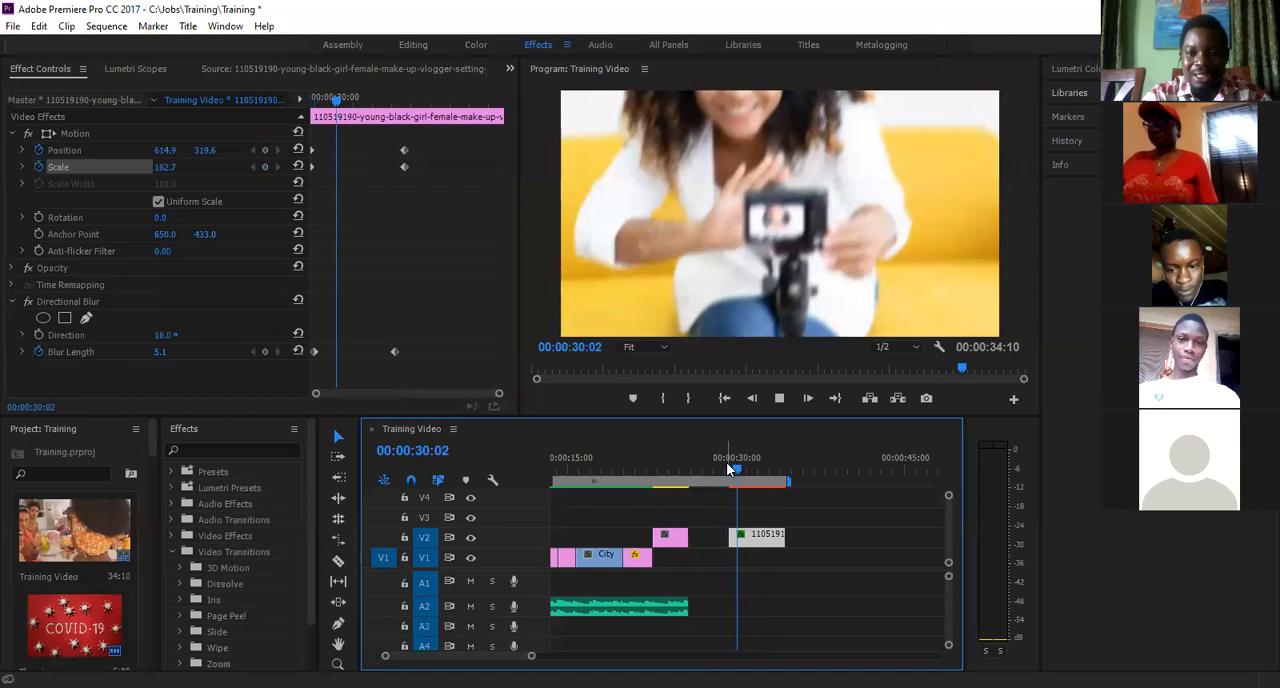
key("space")
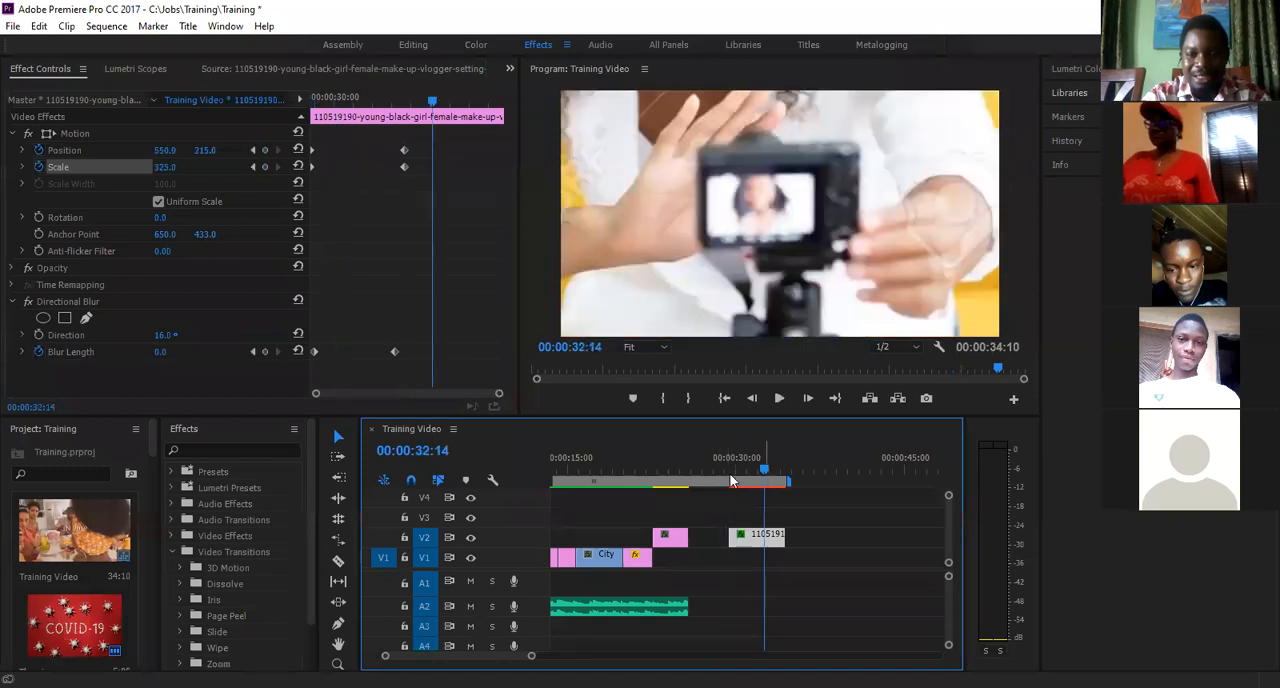
key("space")
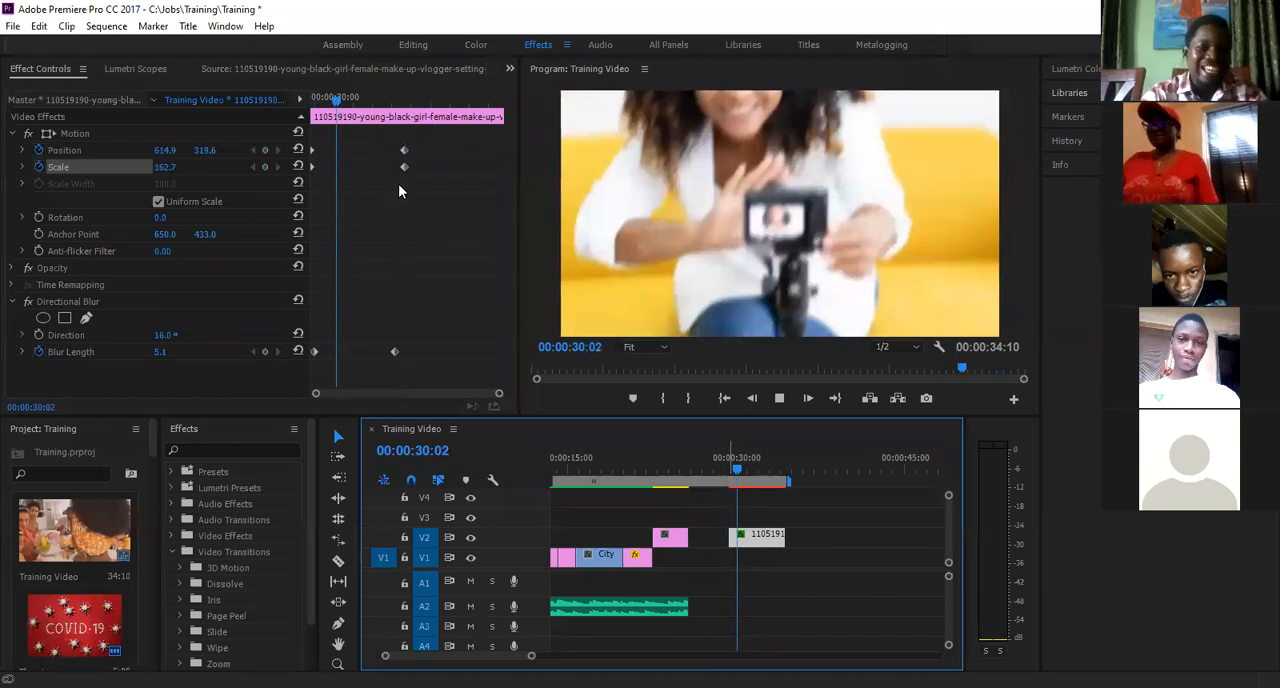
key("space")
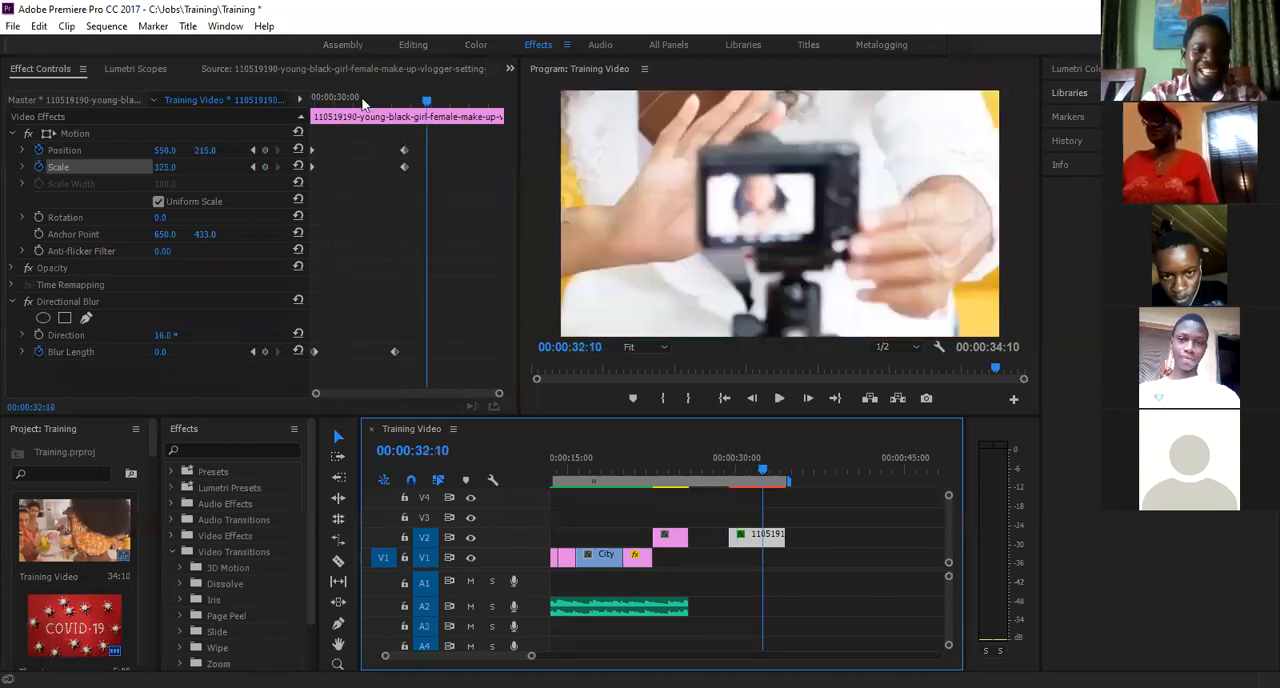
key("Up")
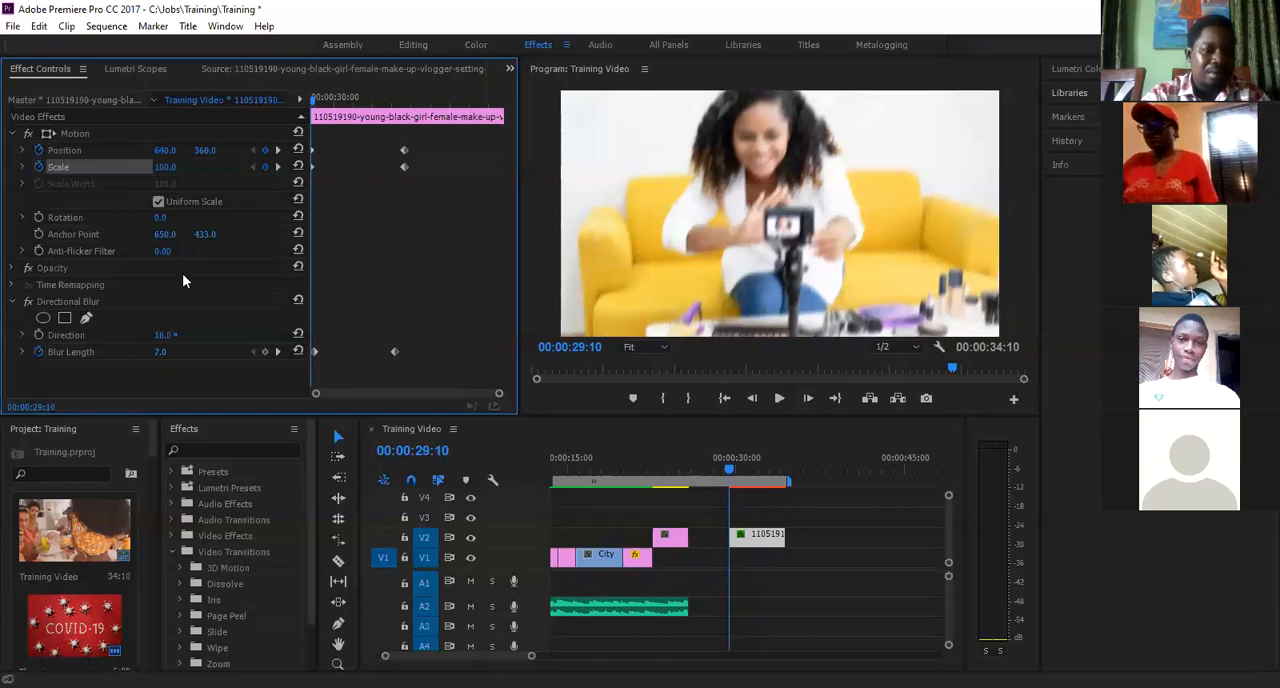
- Collapse the picture clip's Motion settings and the Video Transitions folder in the effects list
left_click(13, 136)
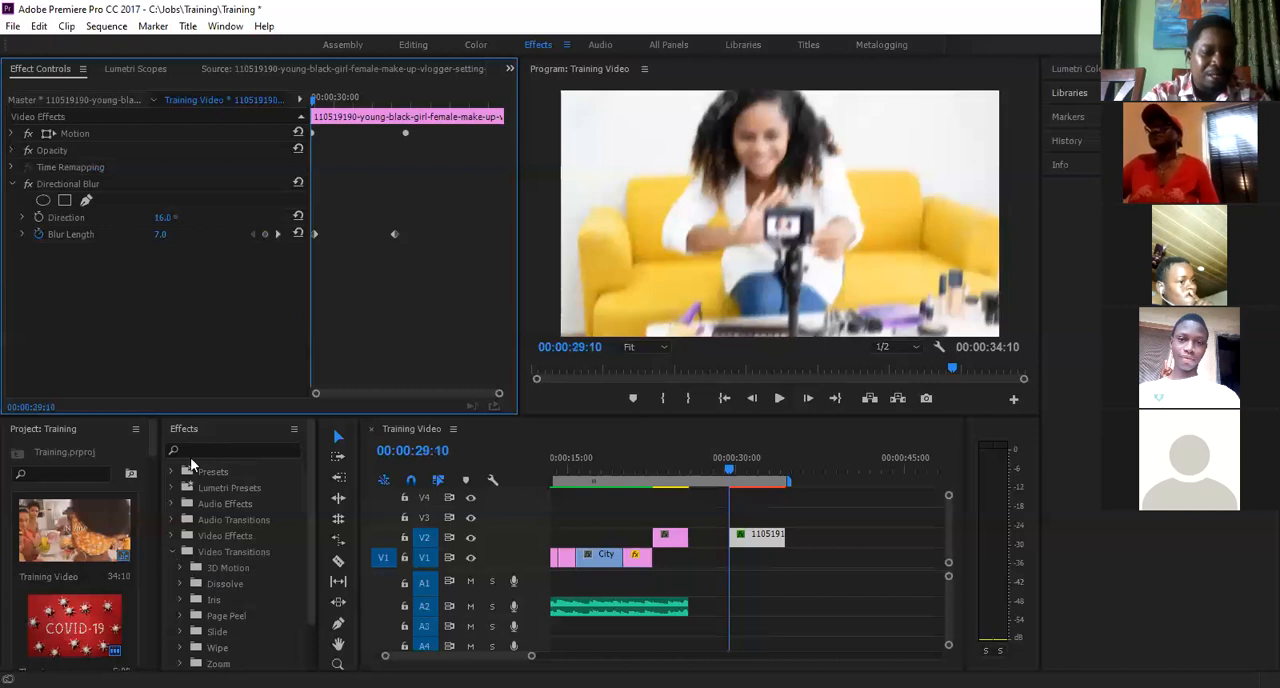
left_click(172, 552)
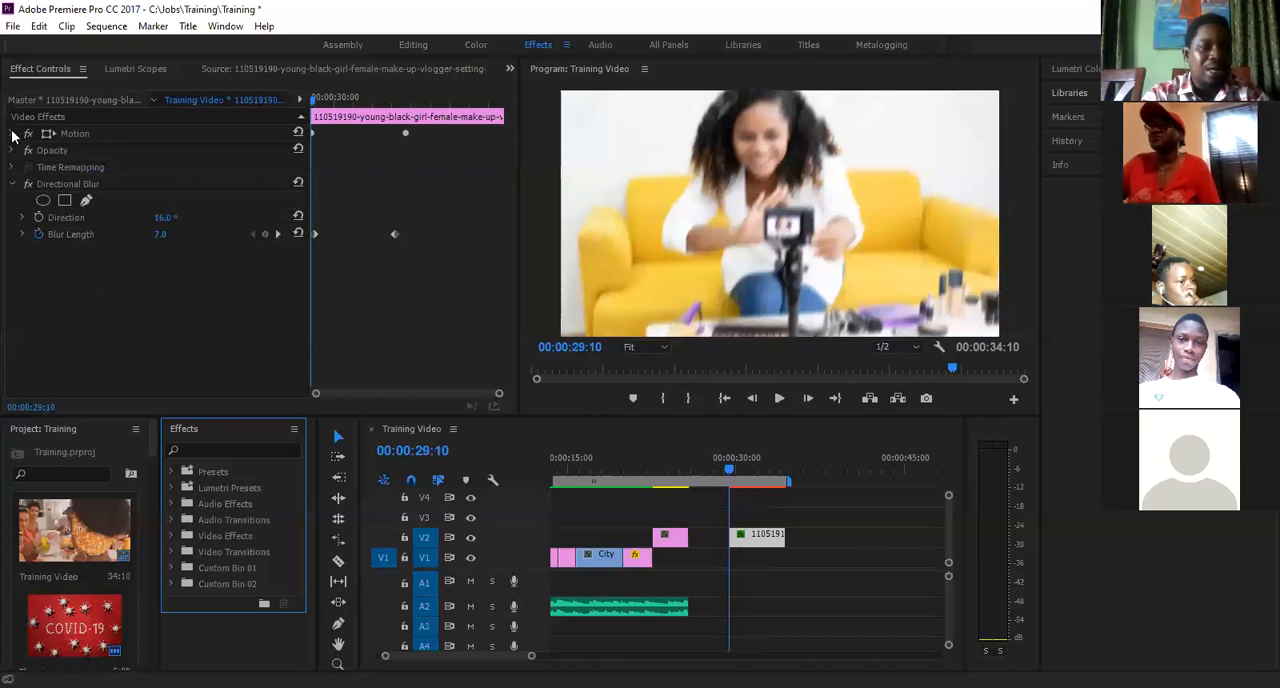
left_click(83, 71)
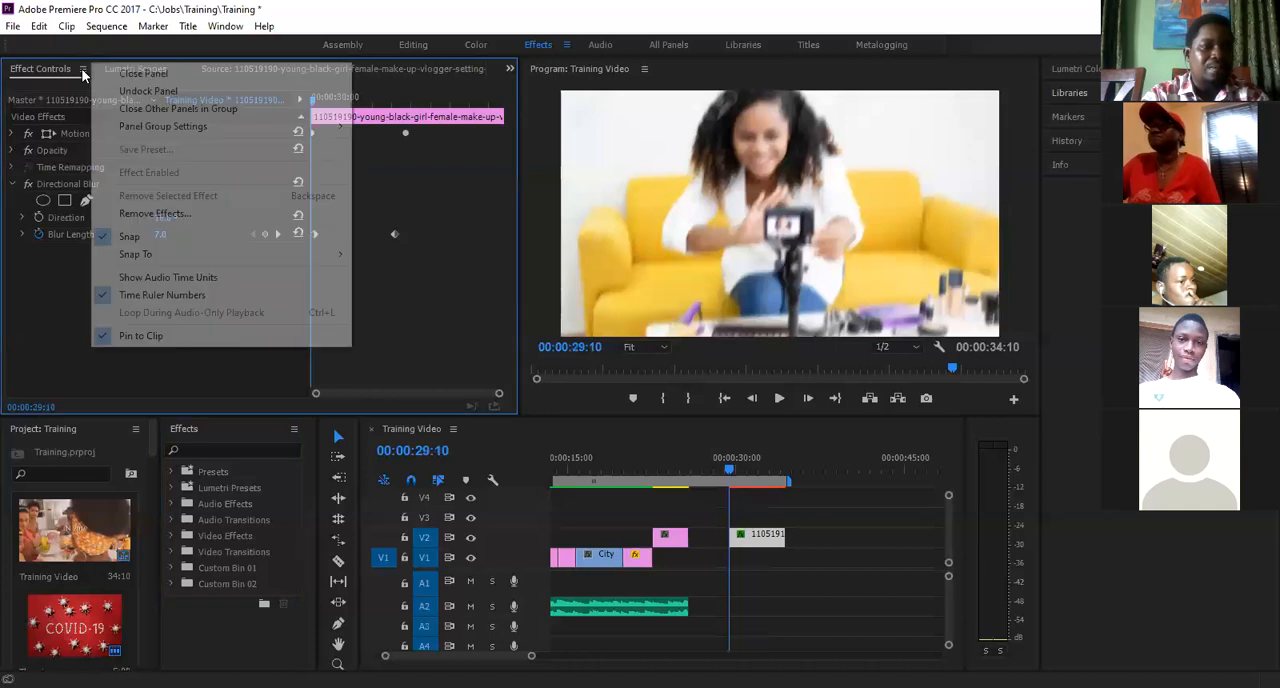
left_click(69, 146)
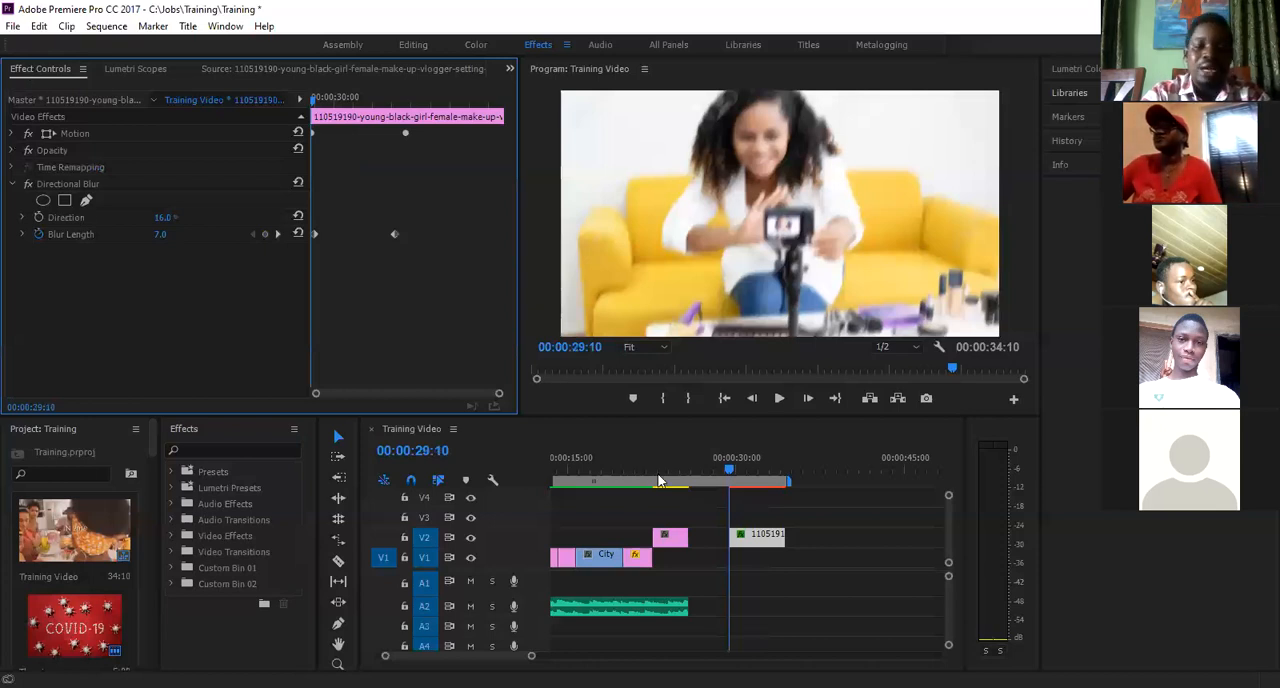
- Expand the Motion settings and scrub between 00:00:29:10 and 00:00:31:20 to compare the picture clip's Position, Scale and Blur Length values
left_click(757, 474)
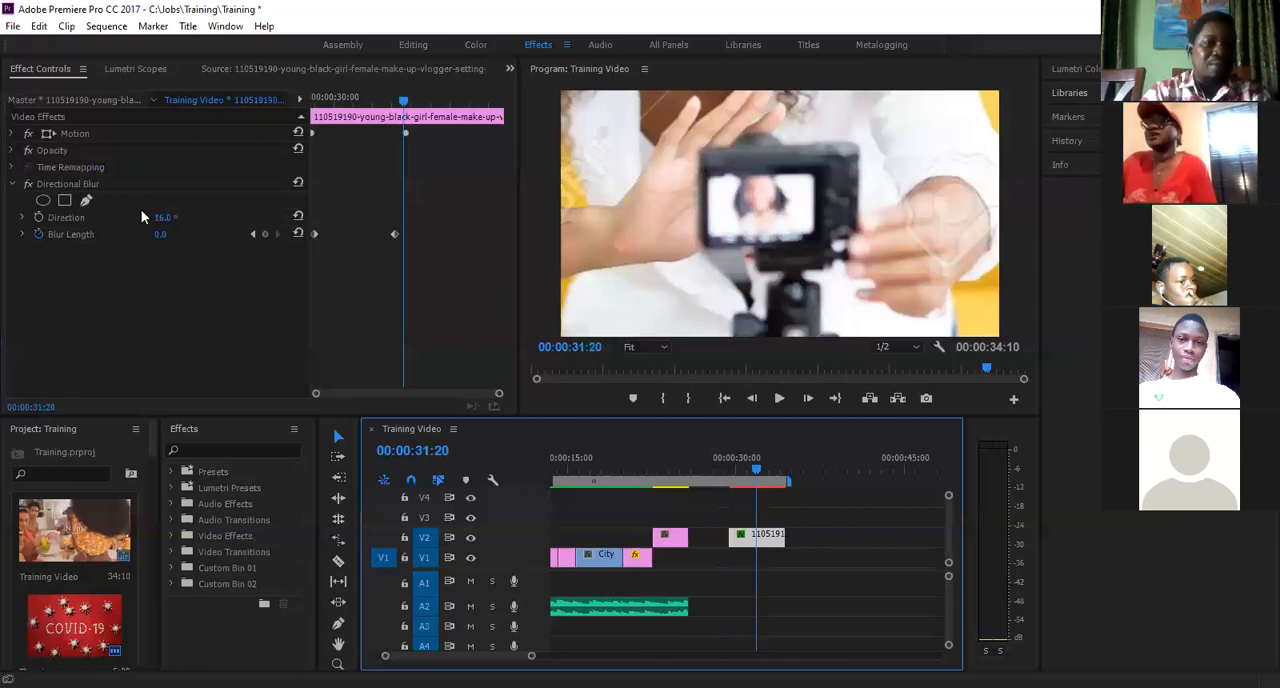
left_click(13, 134)
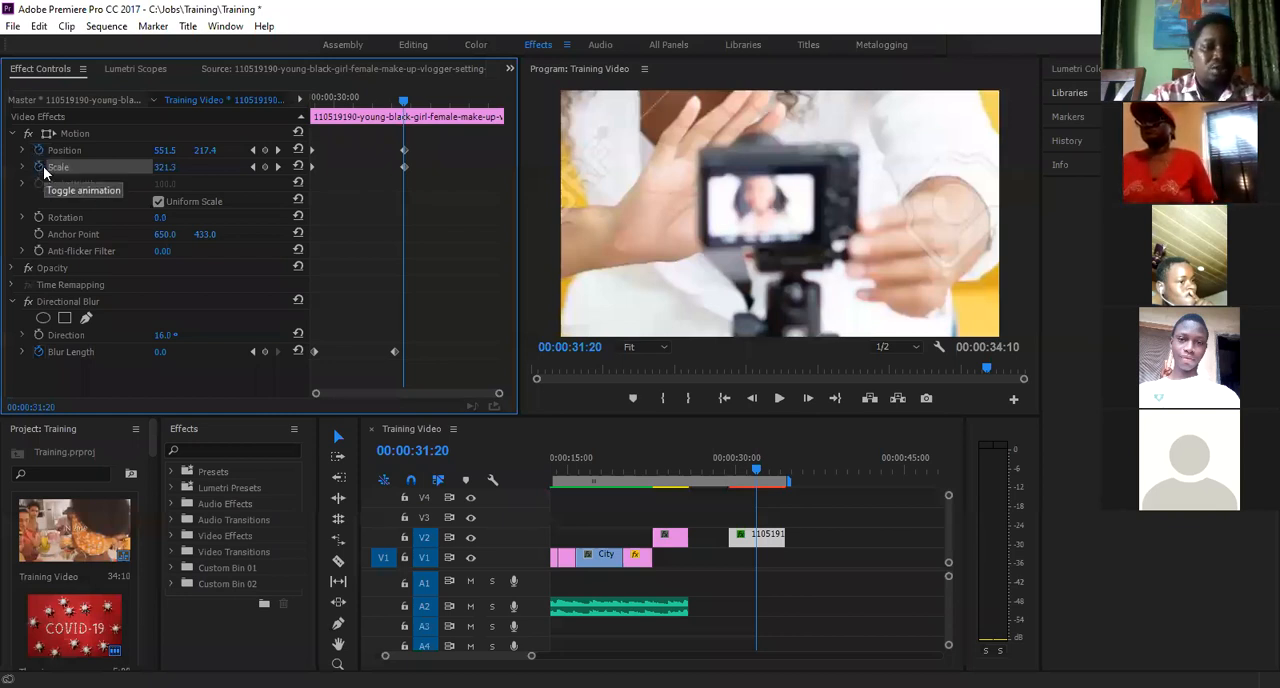
left_click(304, 104)
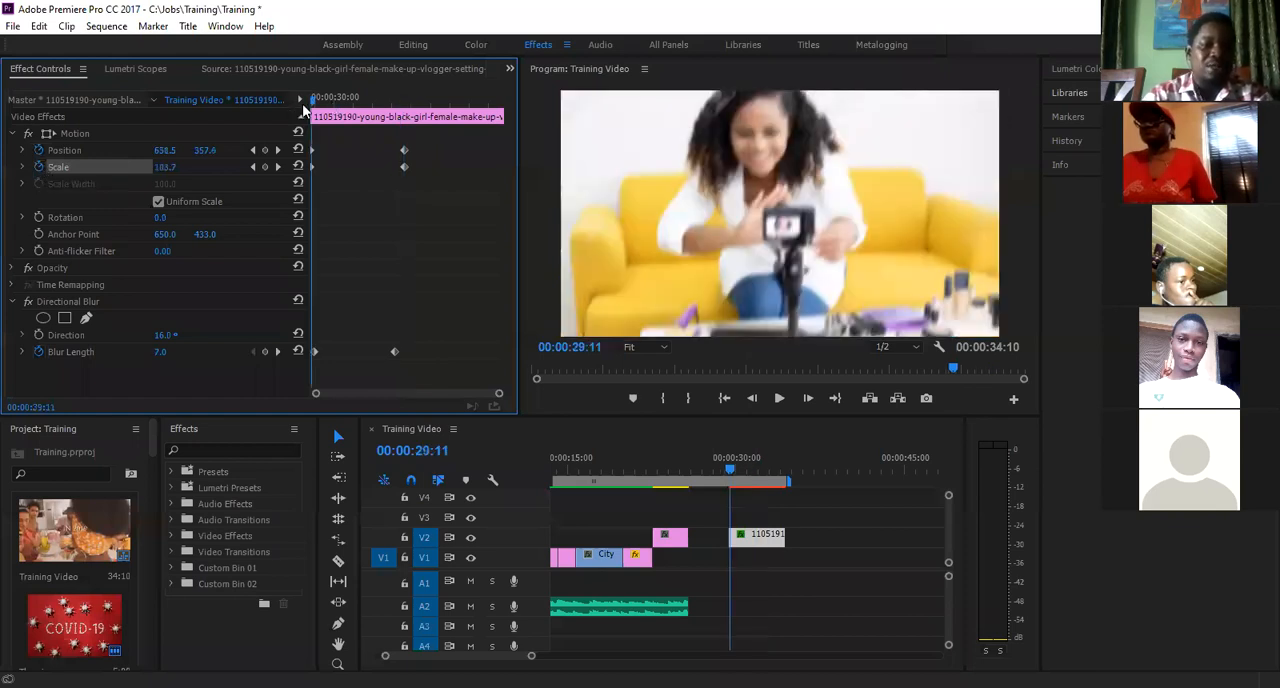
key("Left")
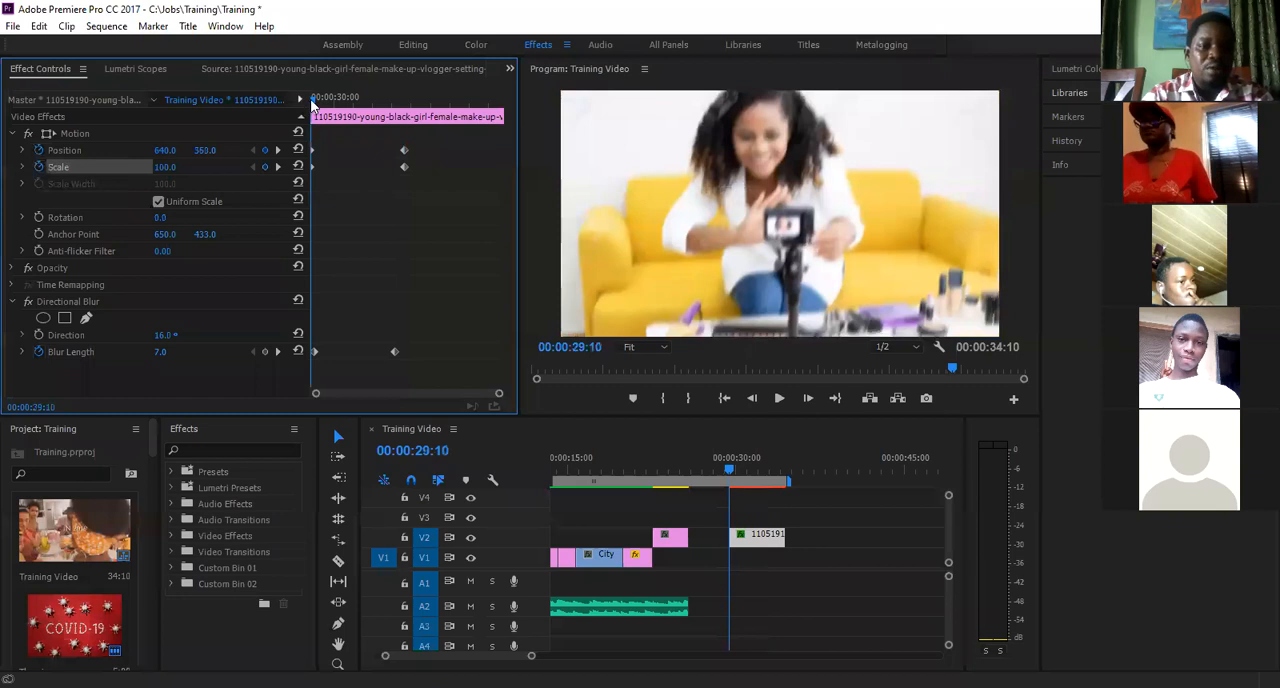
left_click(404, 112)
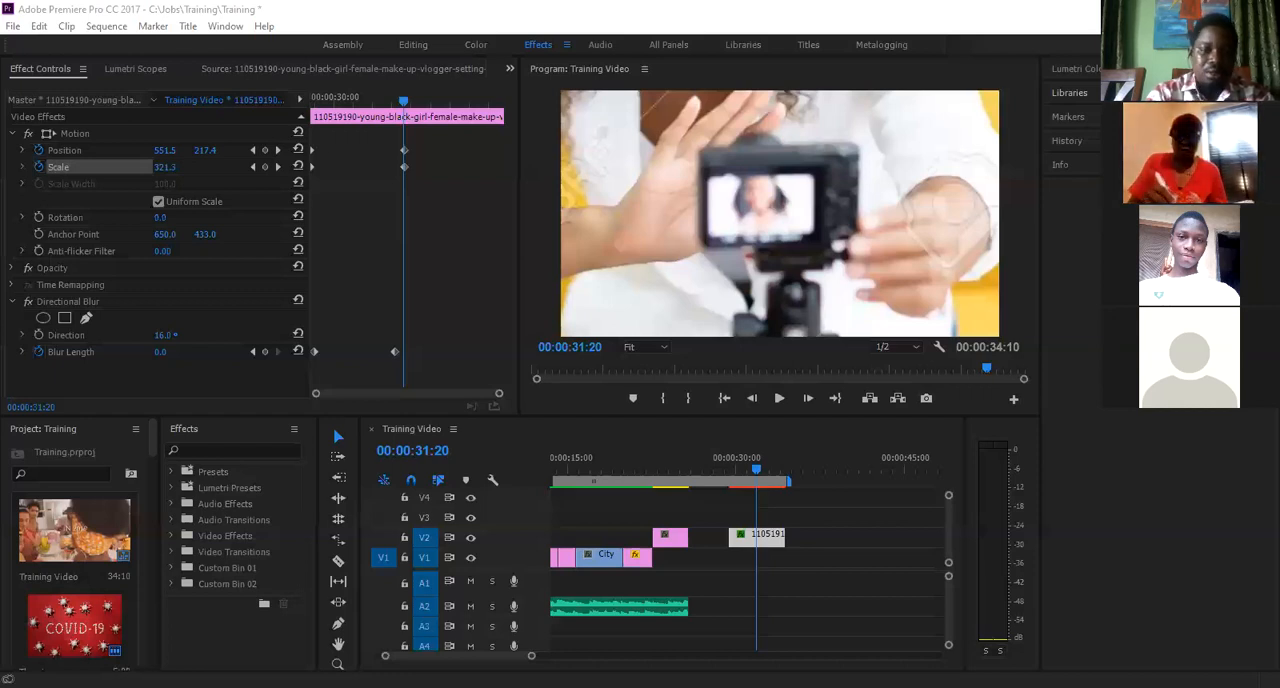
left_click(162, 150)
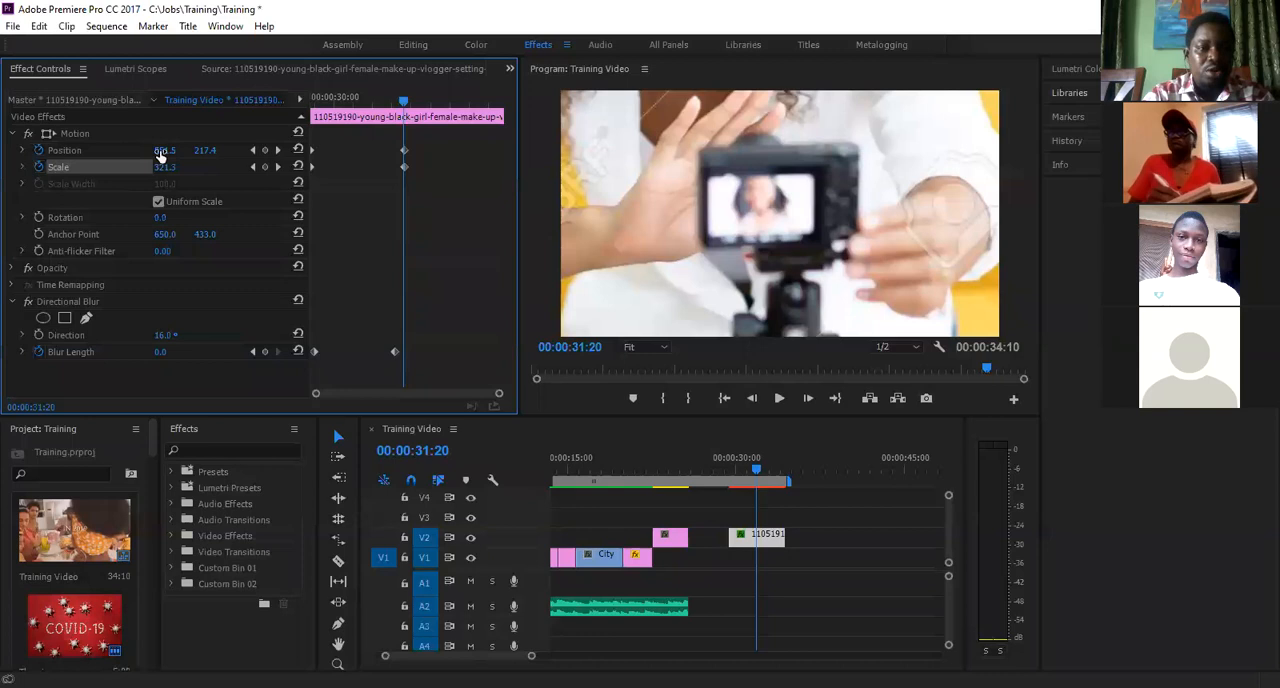
mouse_move(176, 154)
left_mouse_down()
mouse_move(157, 154)
mouse_move(170, 149)
left_mouse_up()
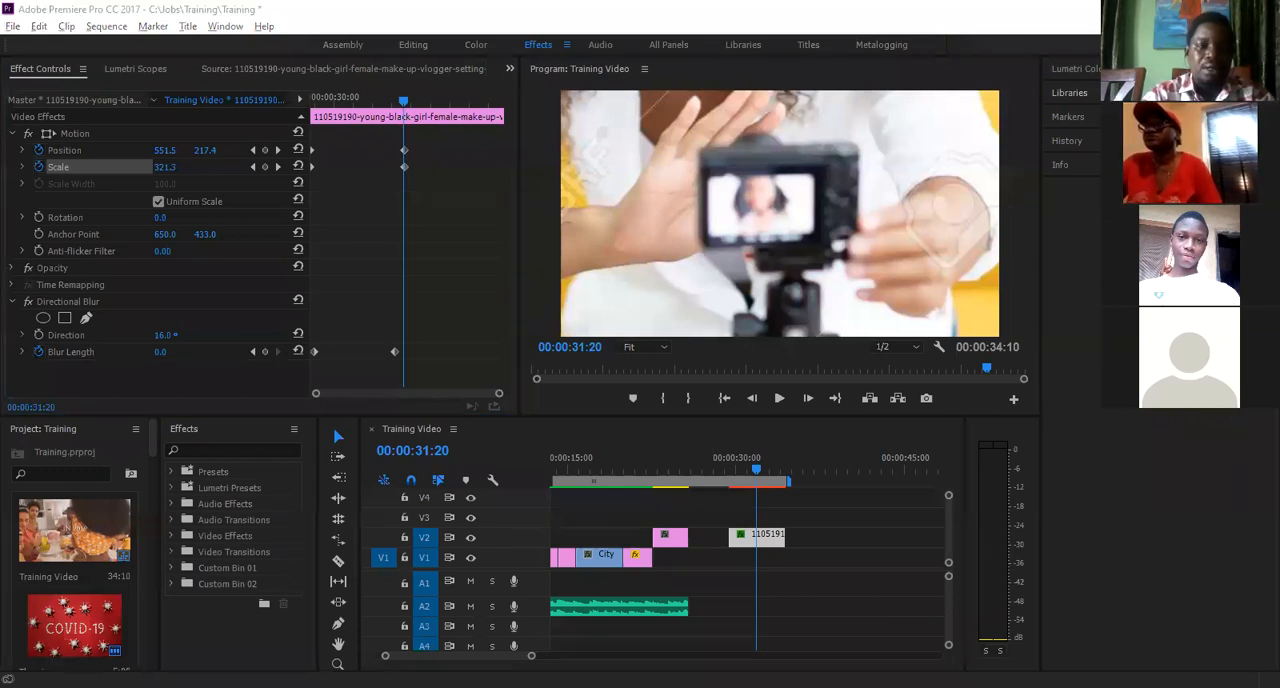
left_click(645, 251)
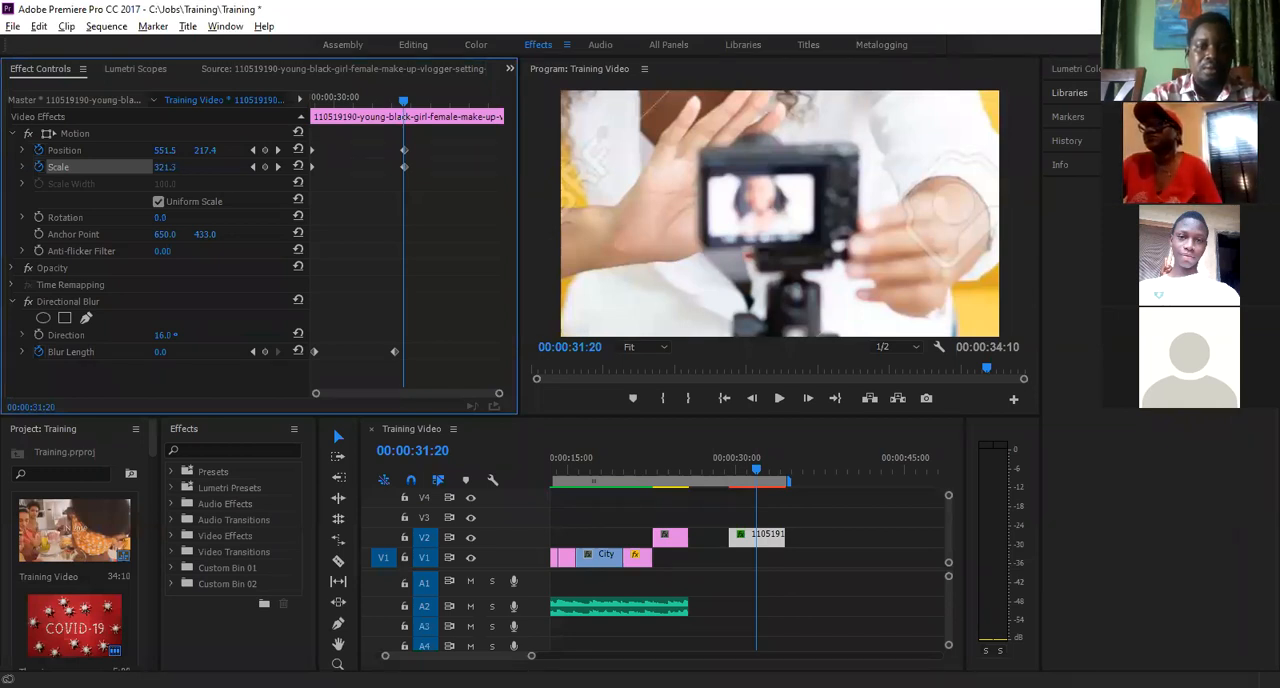
left_click(756, 469)
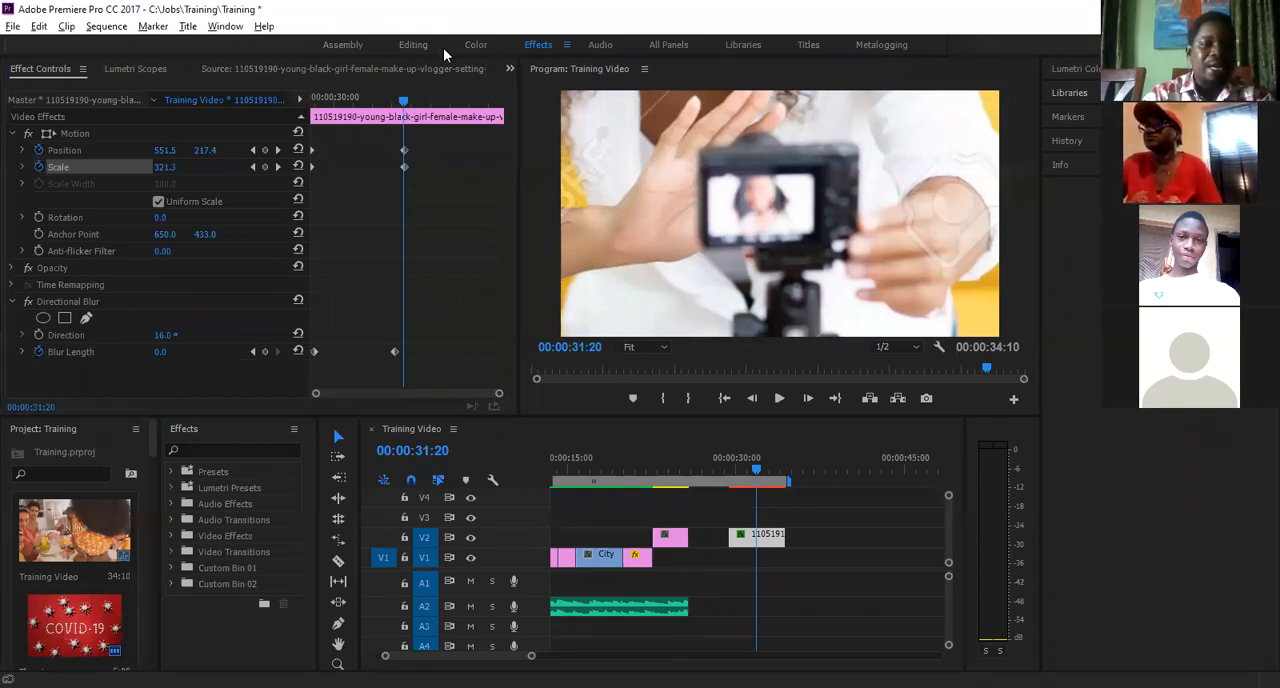
left_click(313, 106)
left_click_drag(313, 106, 405, 111)
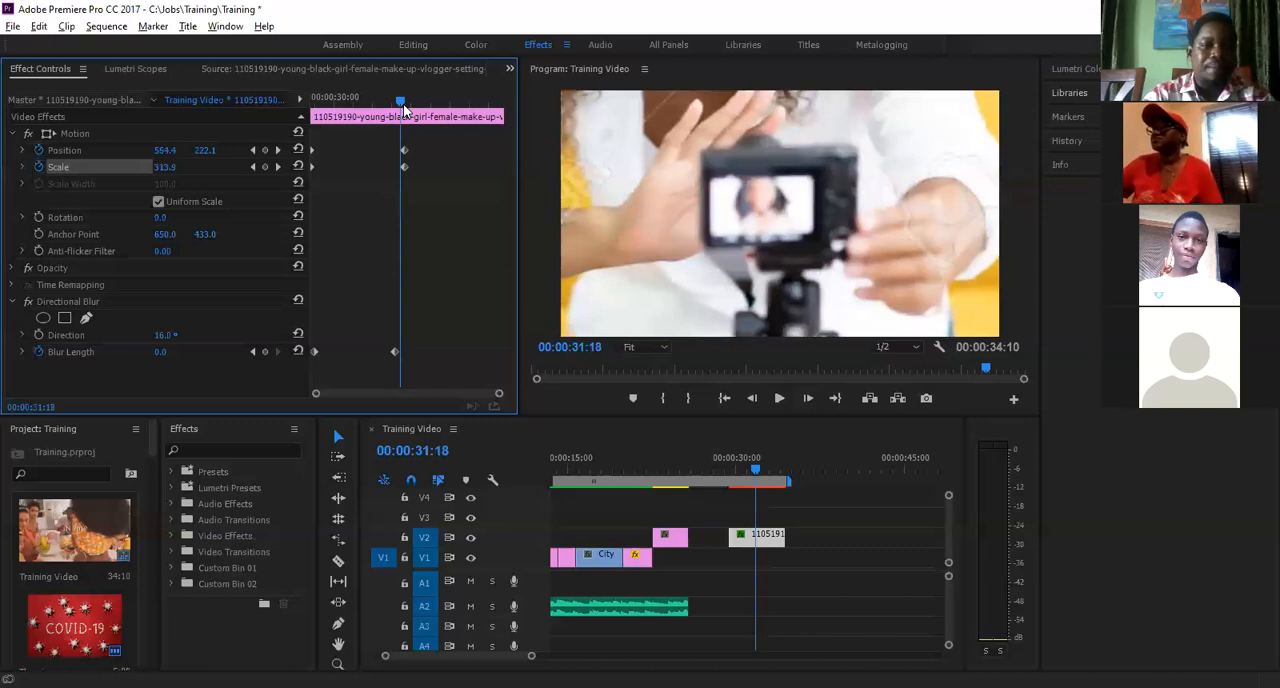
left_click_drag(404, 110, 295, 116)
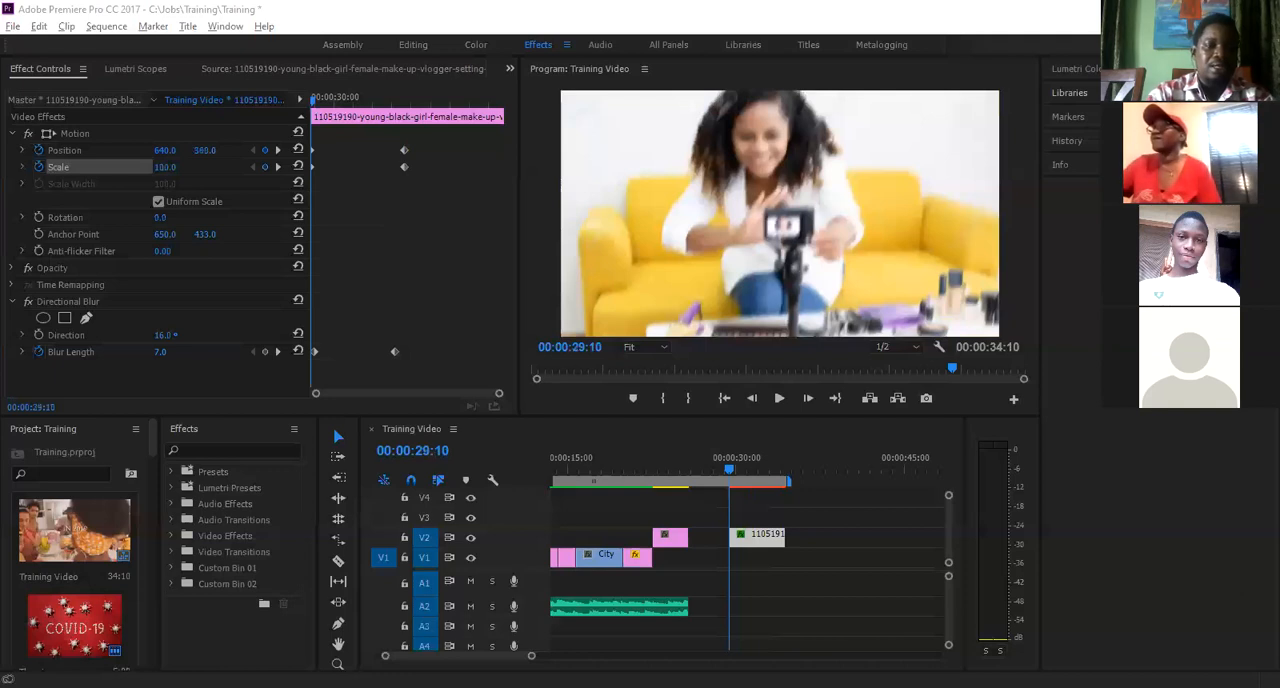
- Play the picture clip's combined zoom and blur animation twice from around the clip's start
left_click(719, 499)
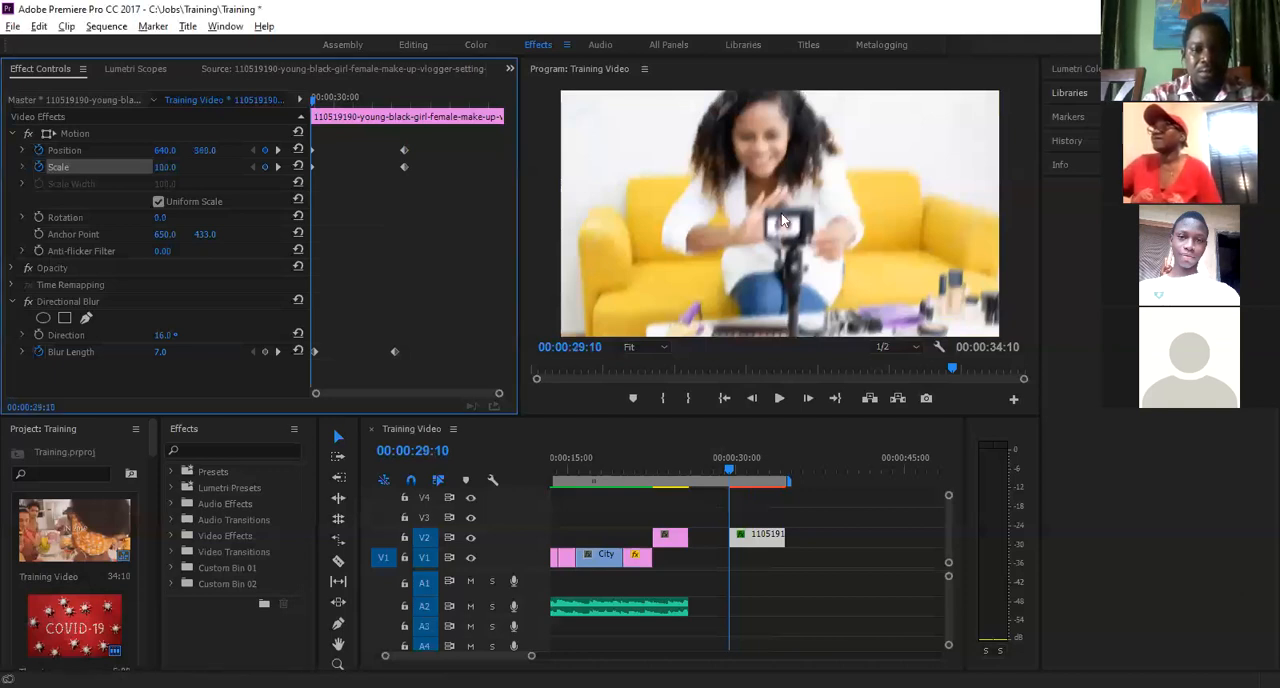
key("Return")
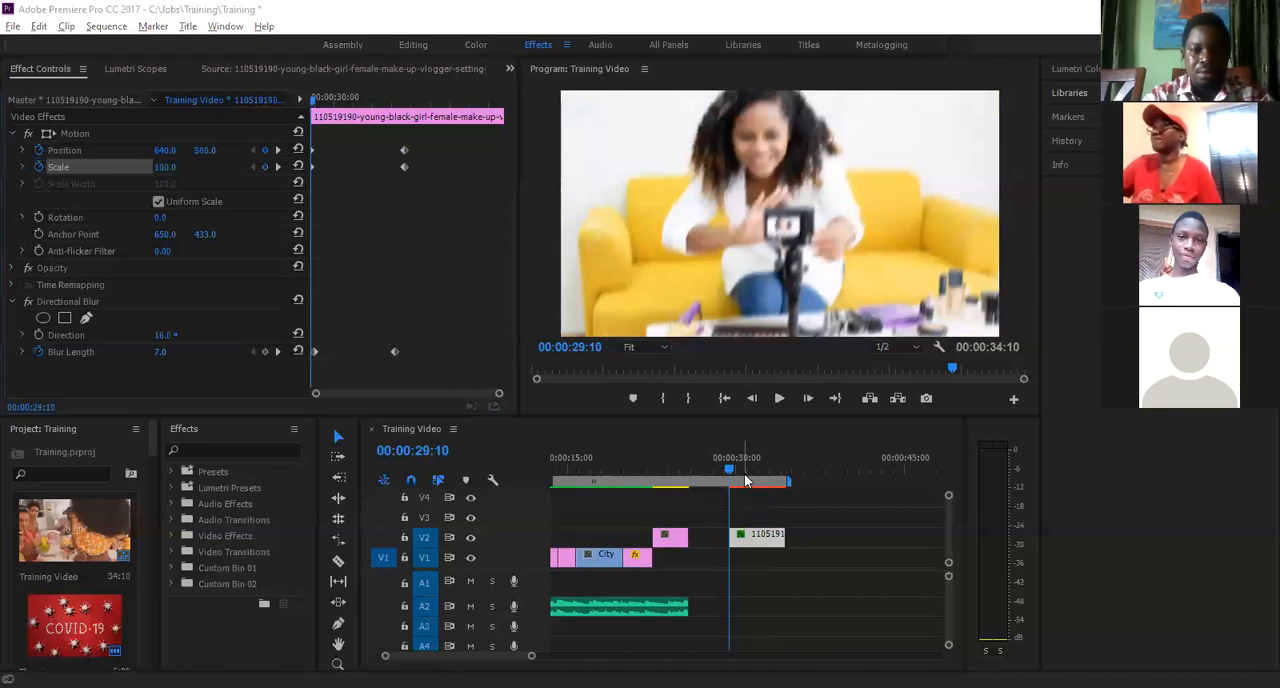
left_click(733, 472)
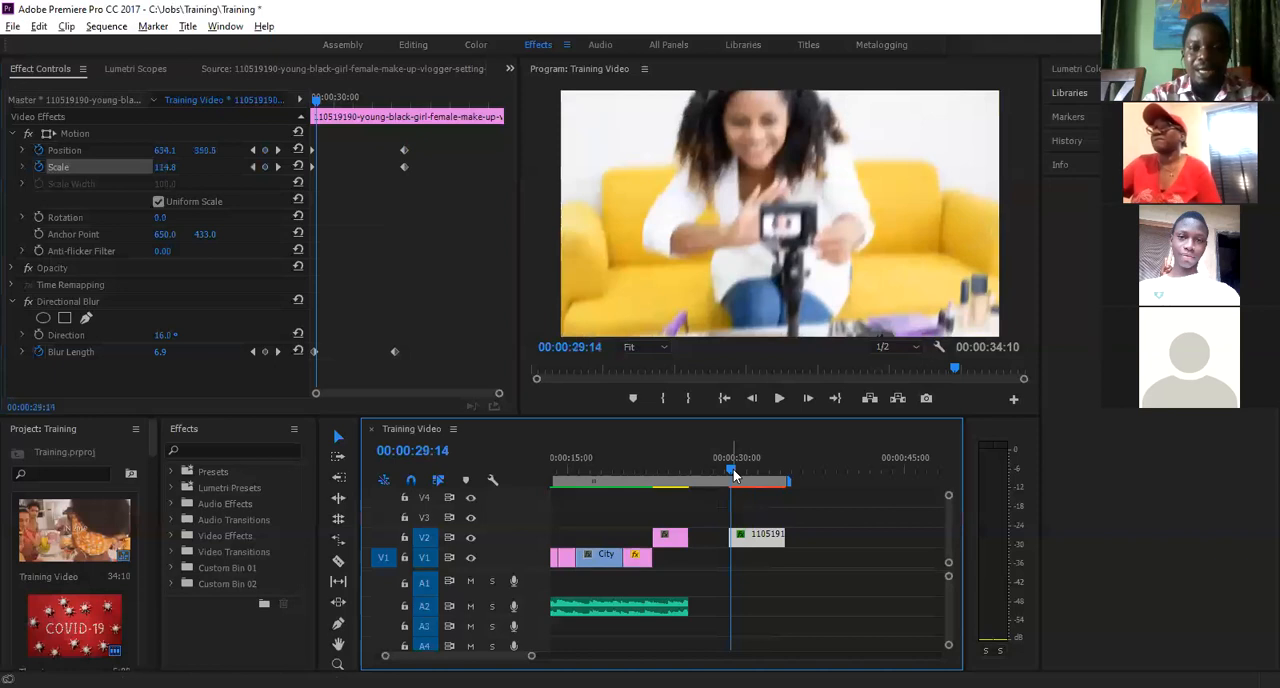
key("space")
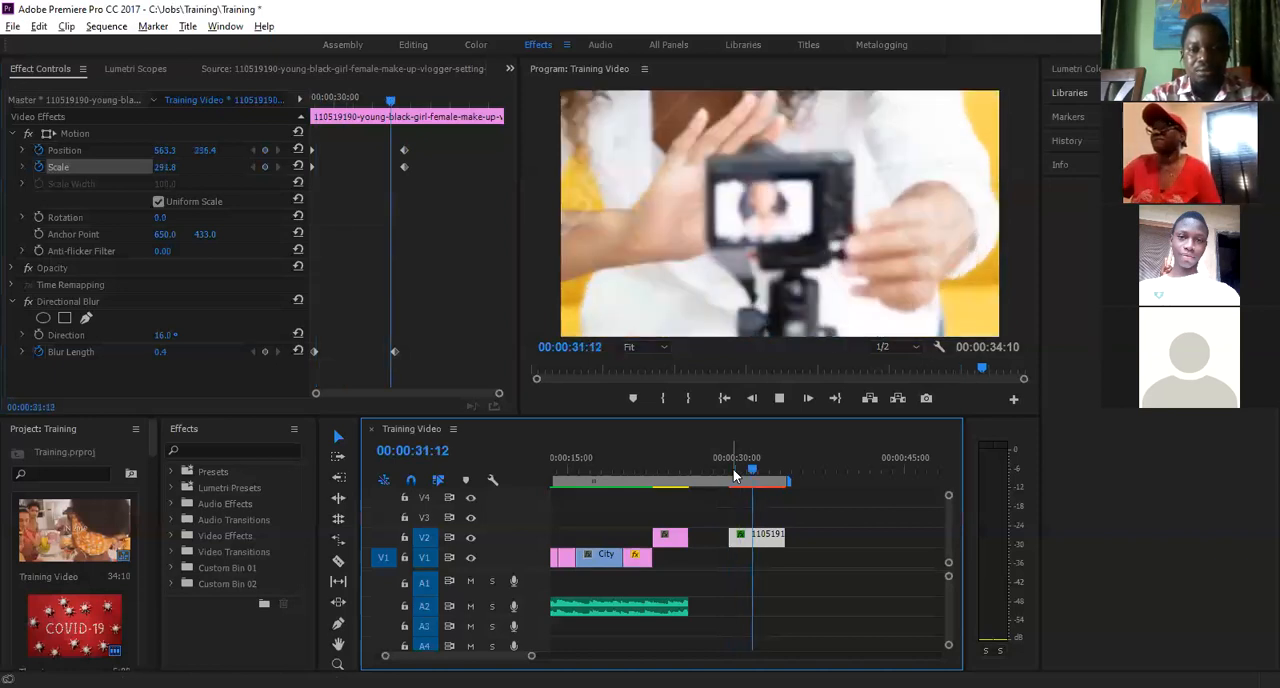
key("space")
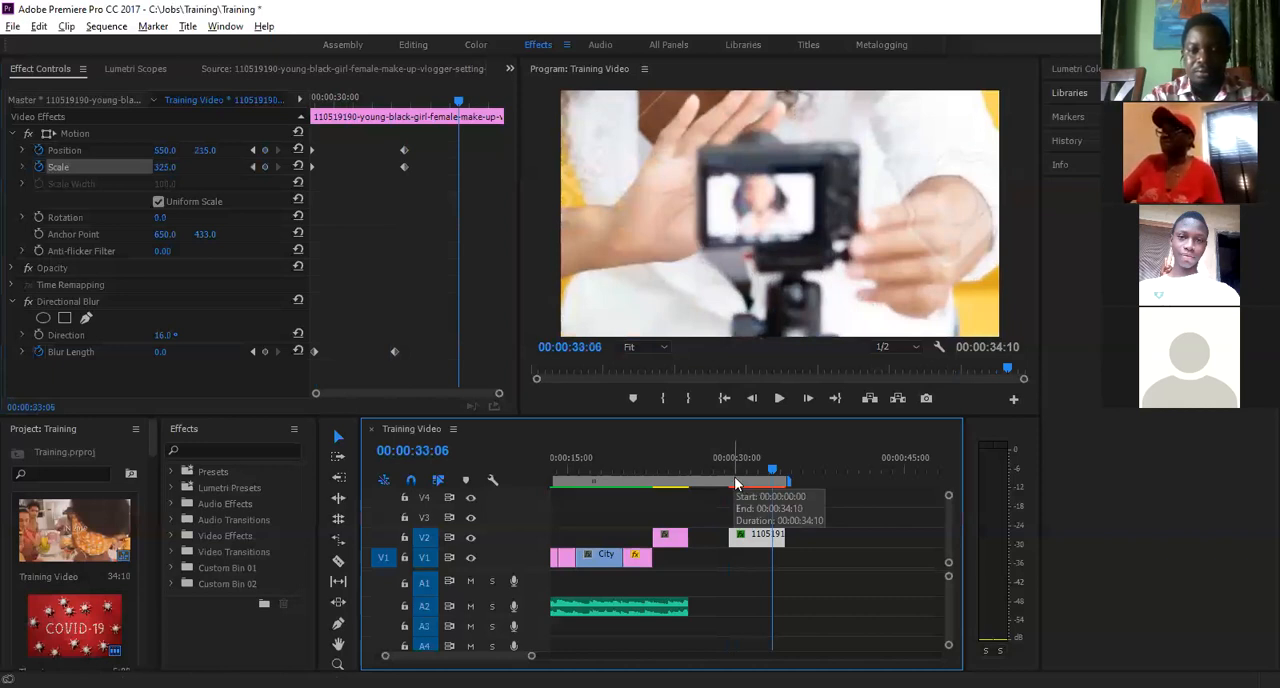
left_click(731, 484)
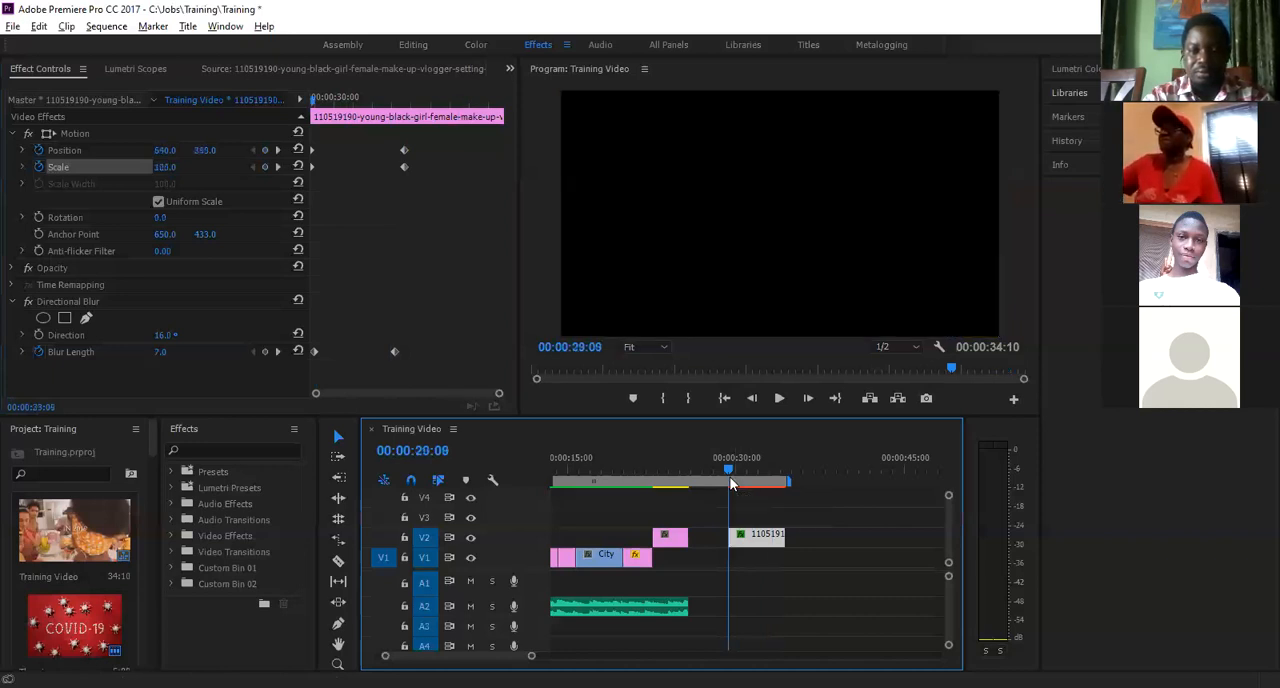
key("space")
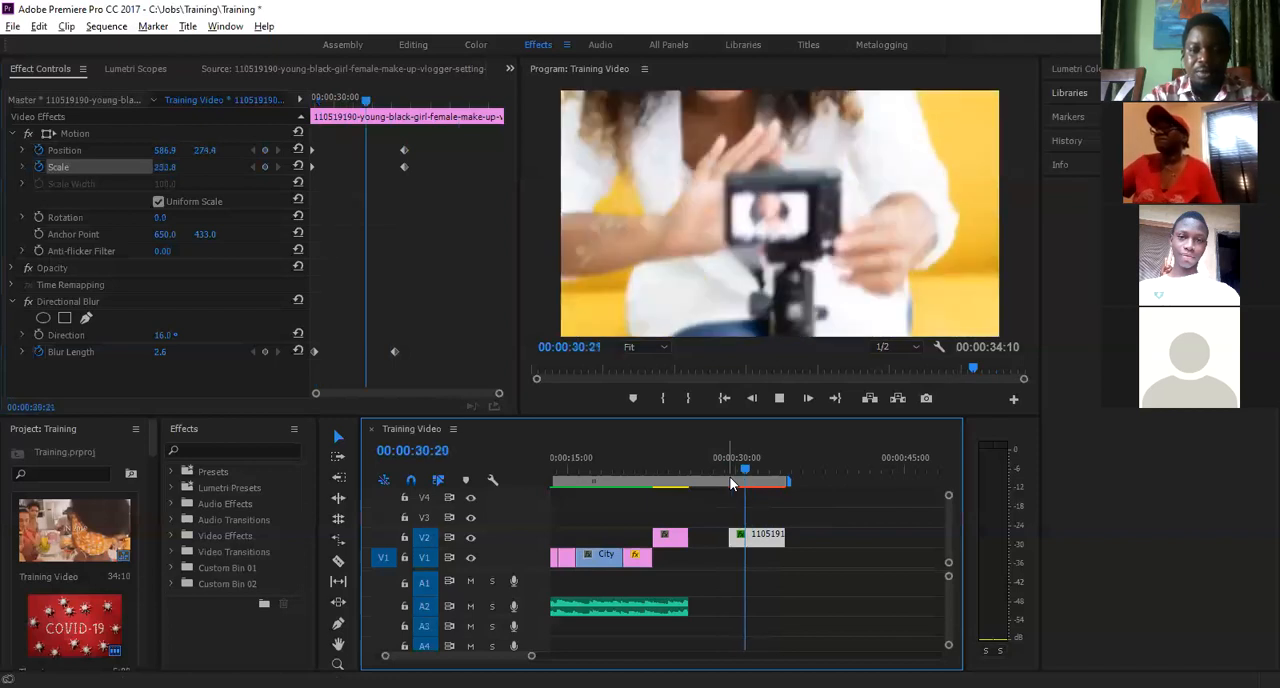
key("space")
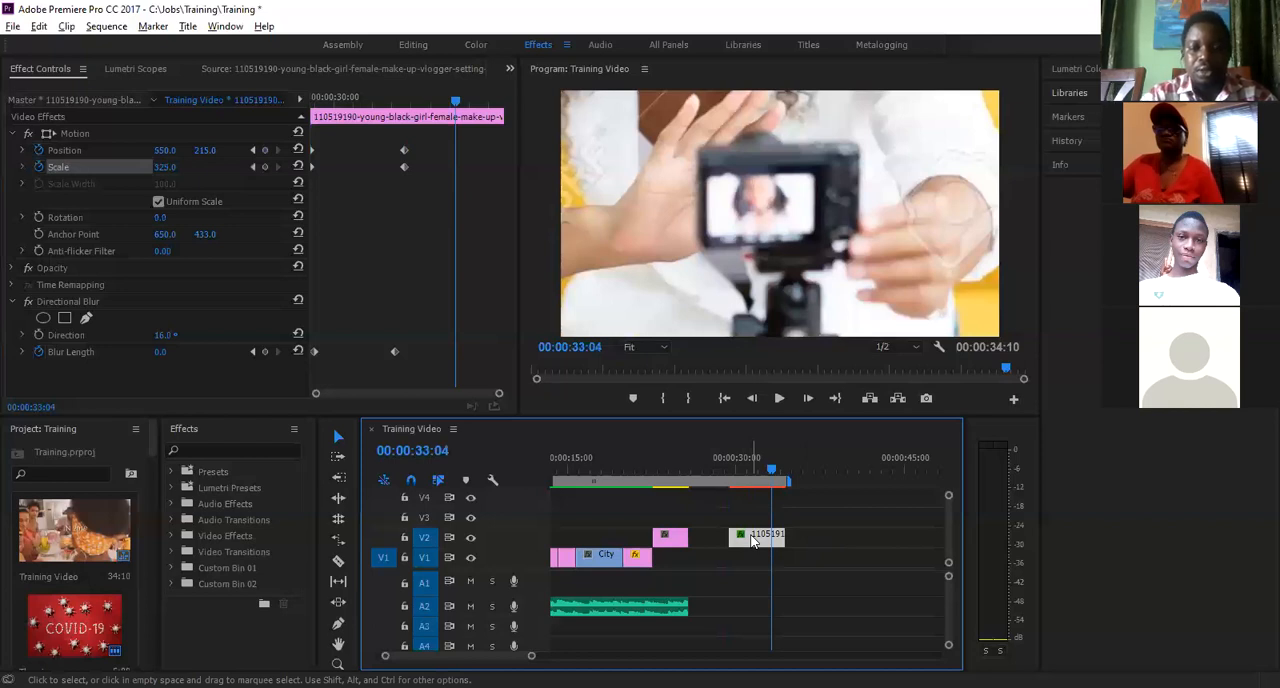
- Delete the animated picture clip from track V2 of the timeline
key("Delete")
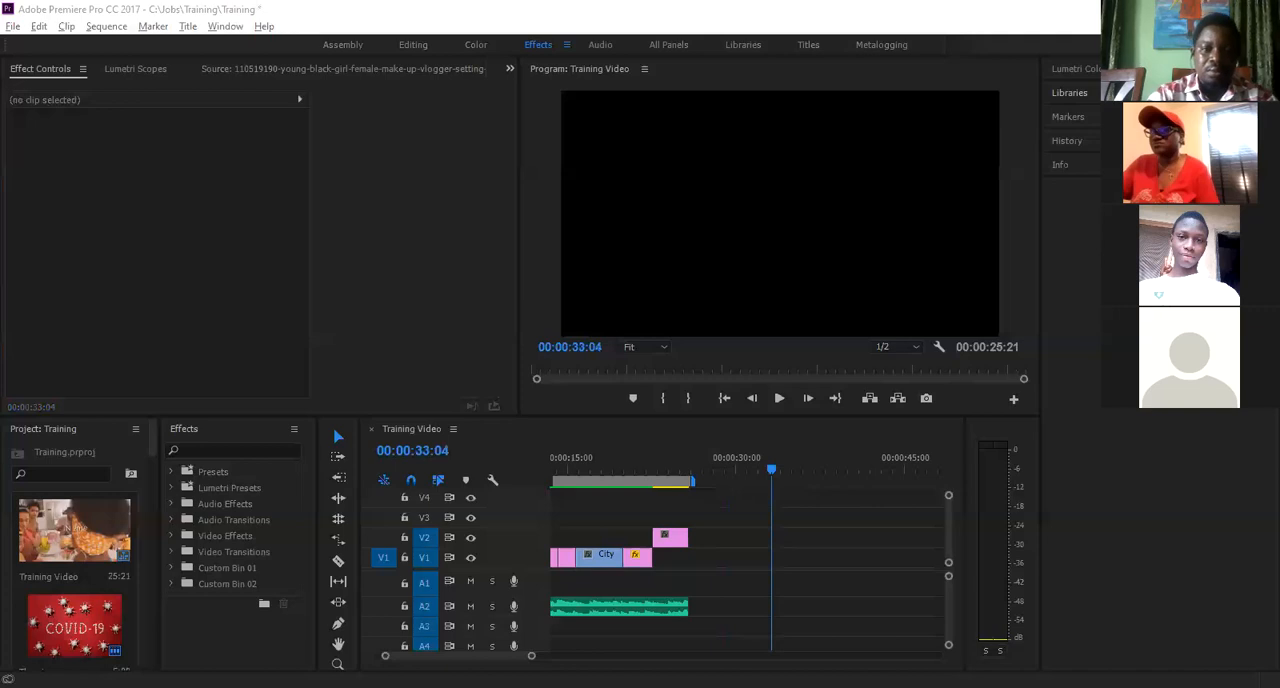
left_click(265, 276)
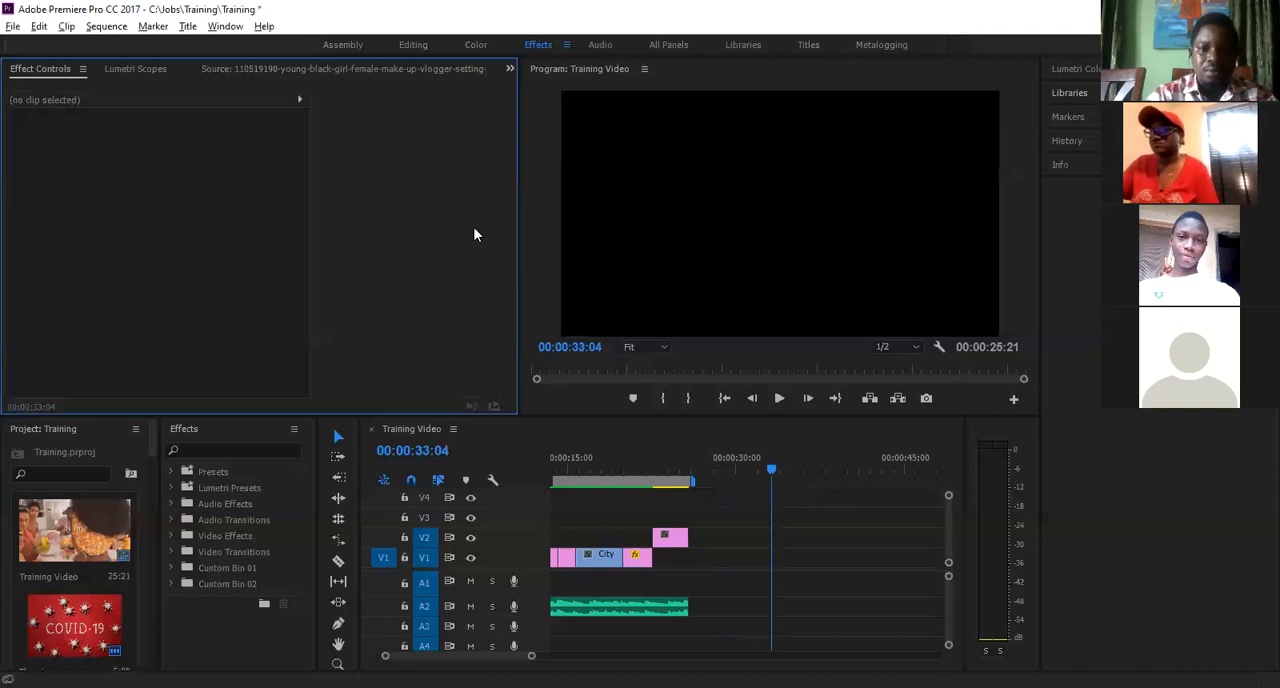
- Select the KEEP SAFE title clip on track V2 and place the playhead near its beginning at 00:00:22:18
left_click(666, 469)
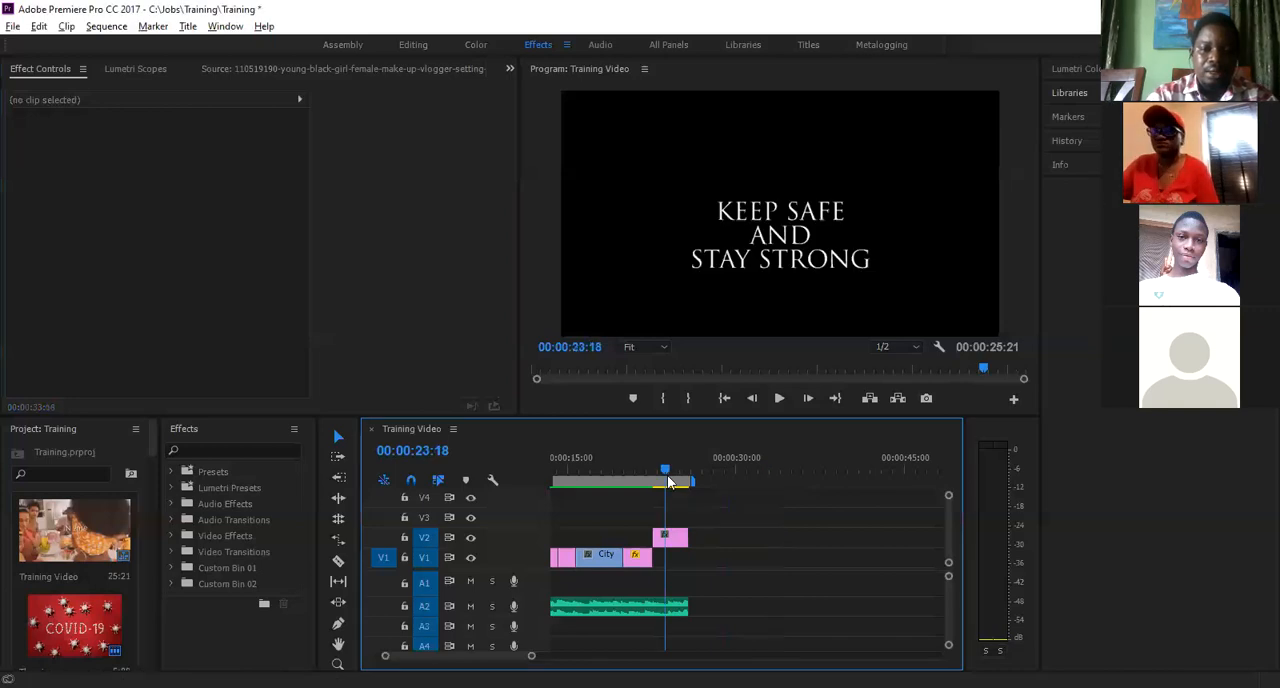
left_click(665, 540)
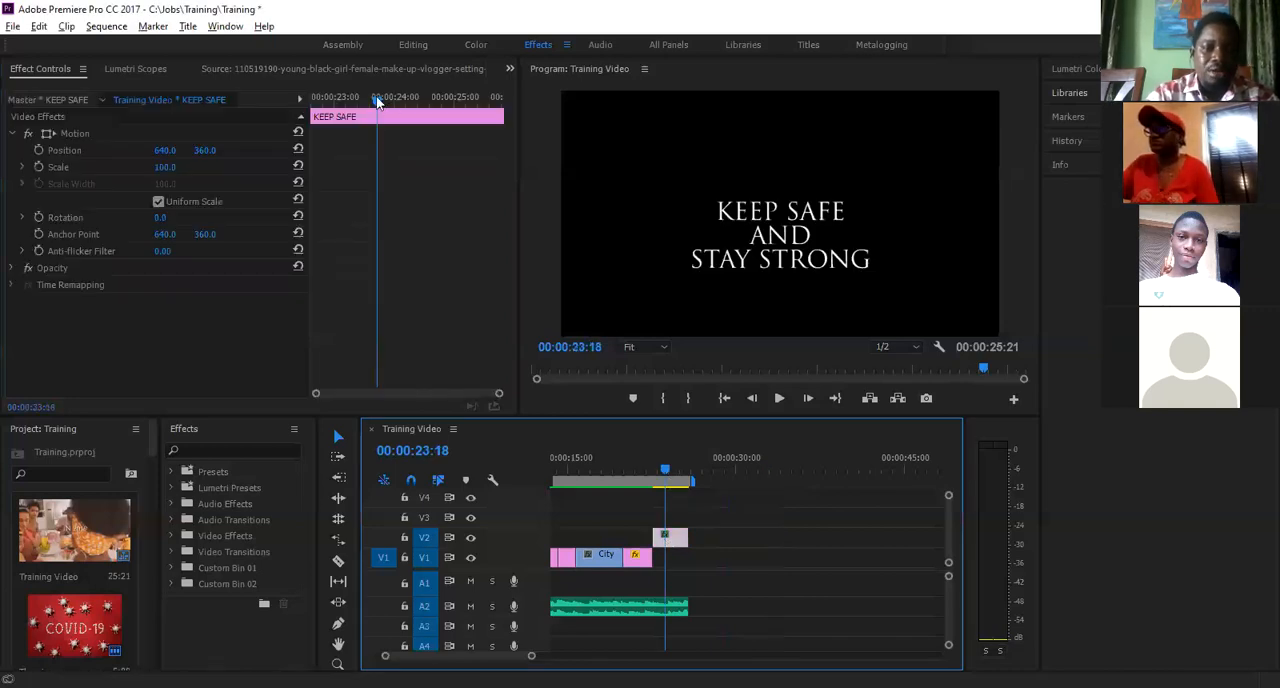
left_click(675, 472)
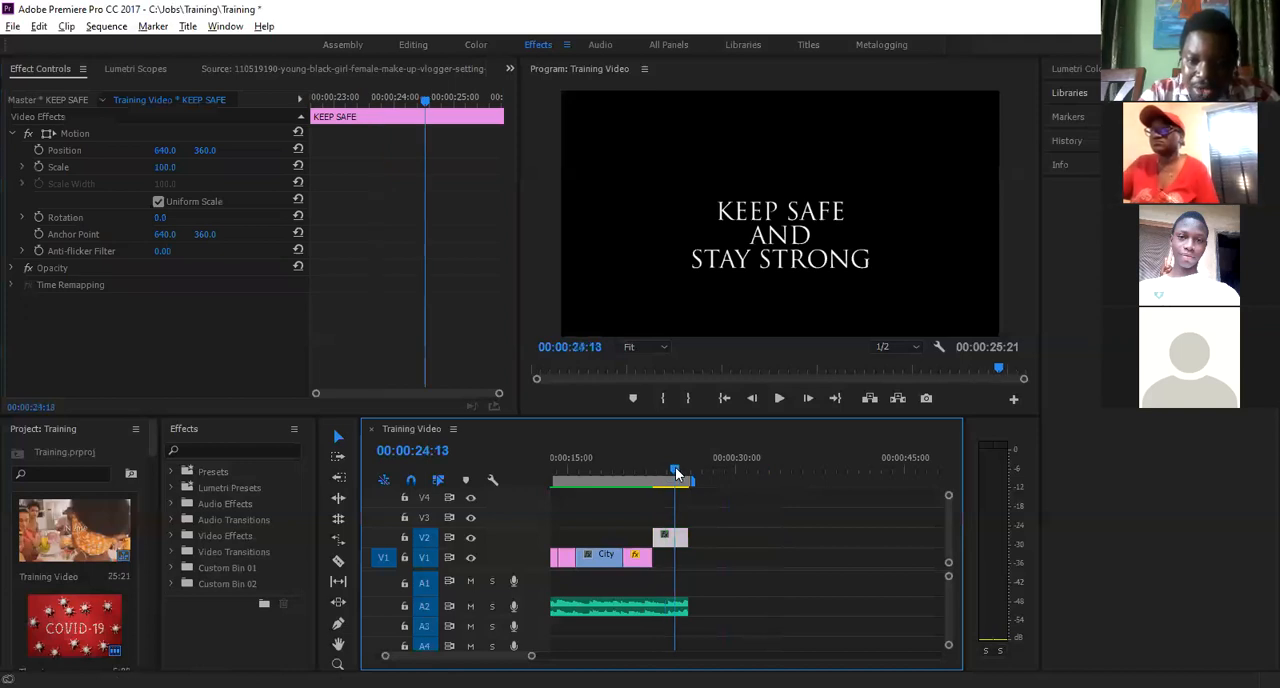
left_click(676, 473)
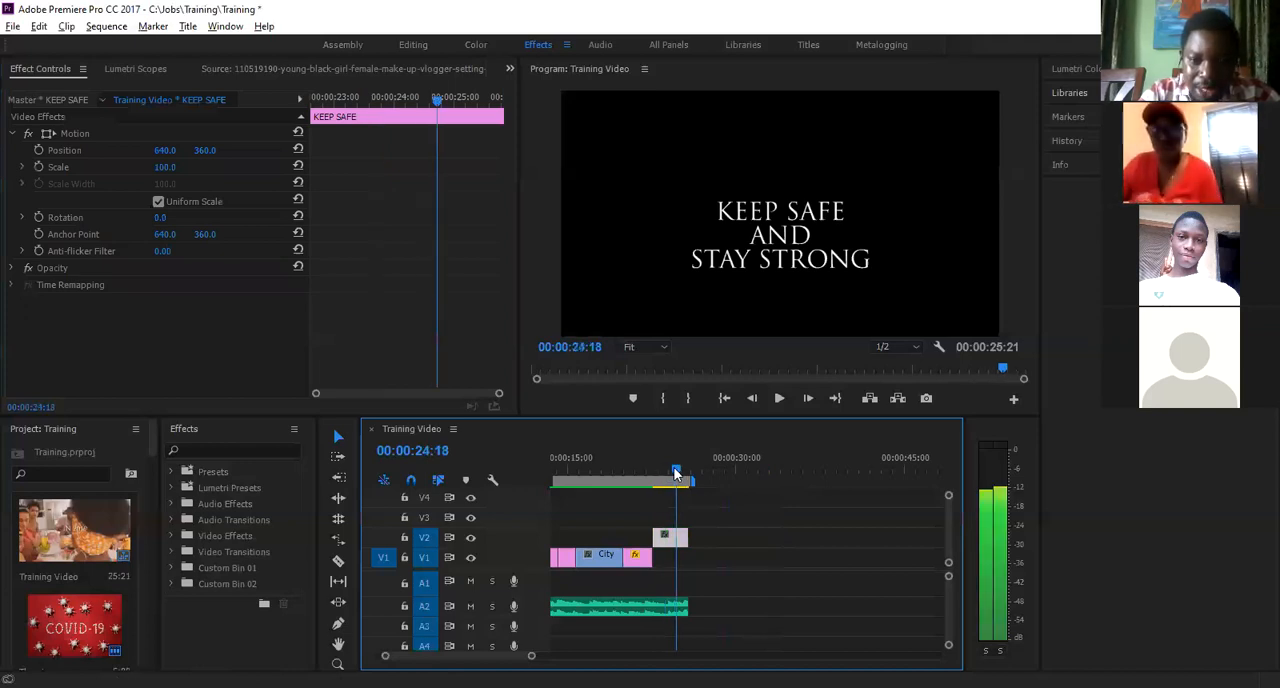
key("Left")
key("Left")
key("Left")
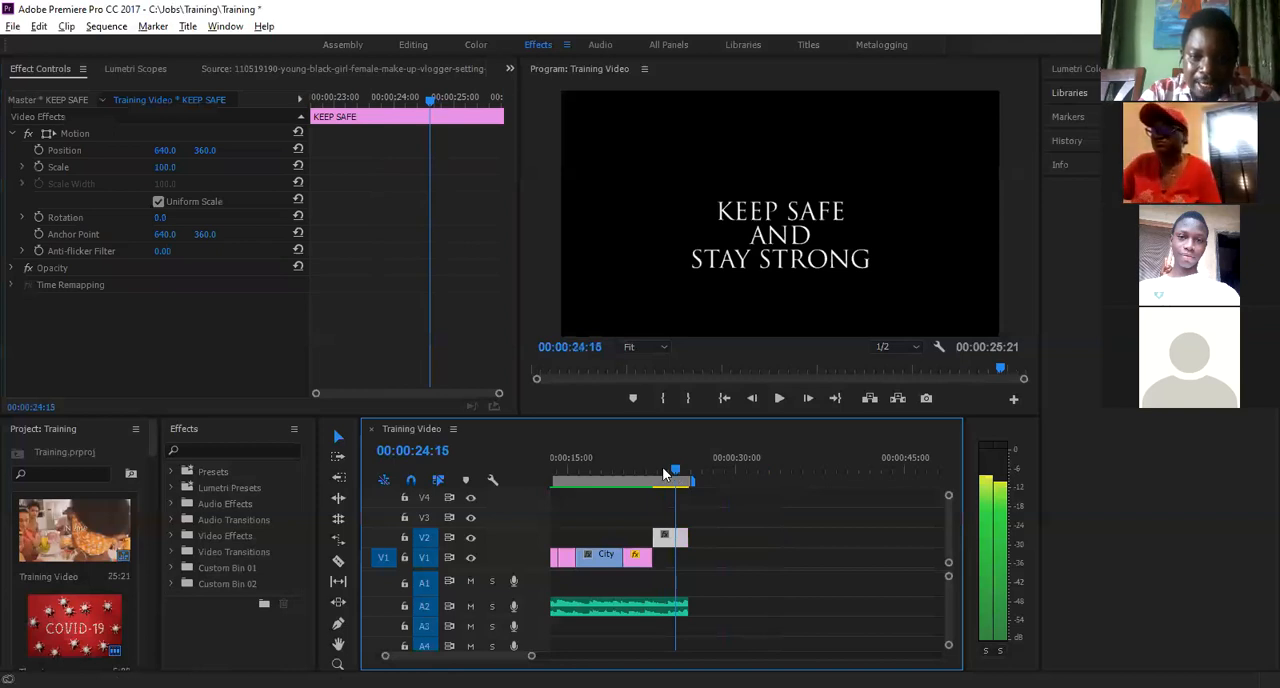
left_click(657, 470)
left_click(654, 472)
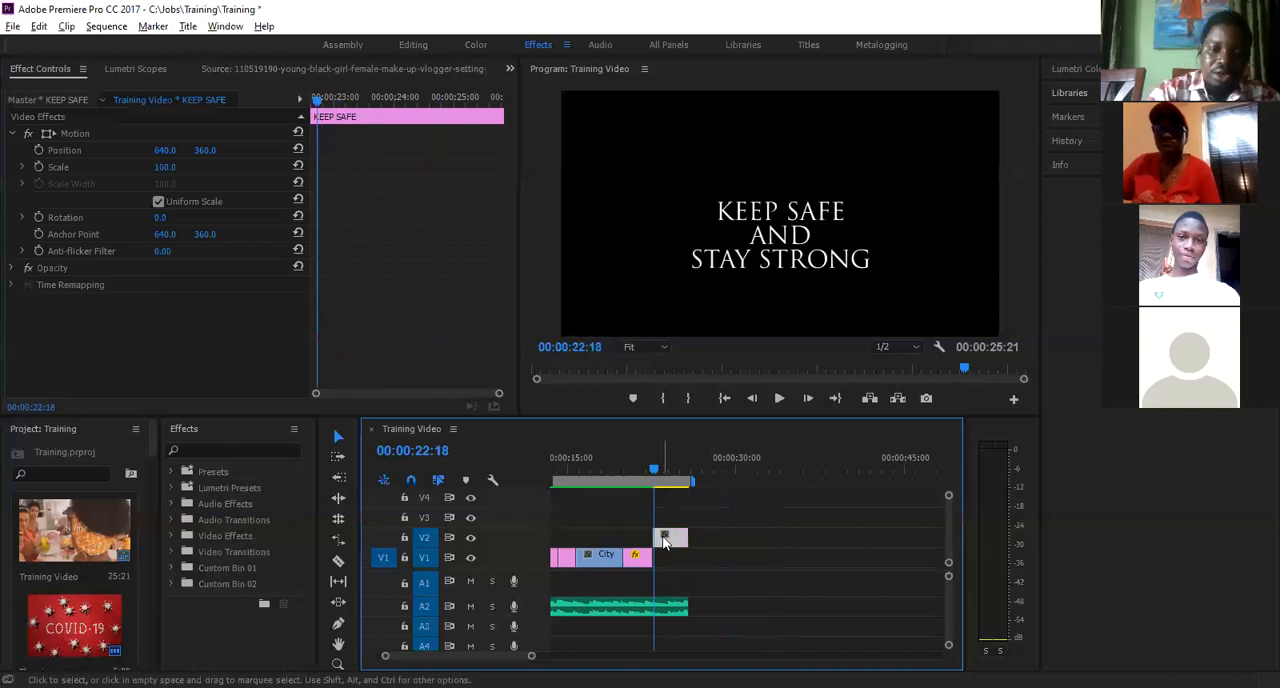
- Move the playhead back to 00:00:22:16 at the start of the KEEP SAFE title clip
key("z")
left_click(710, 552)
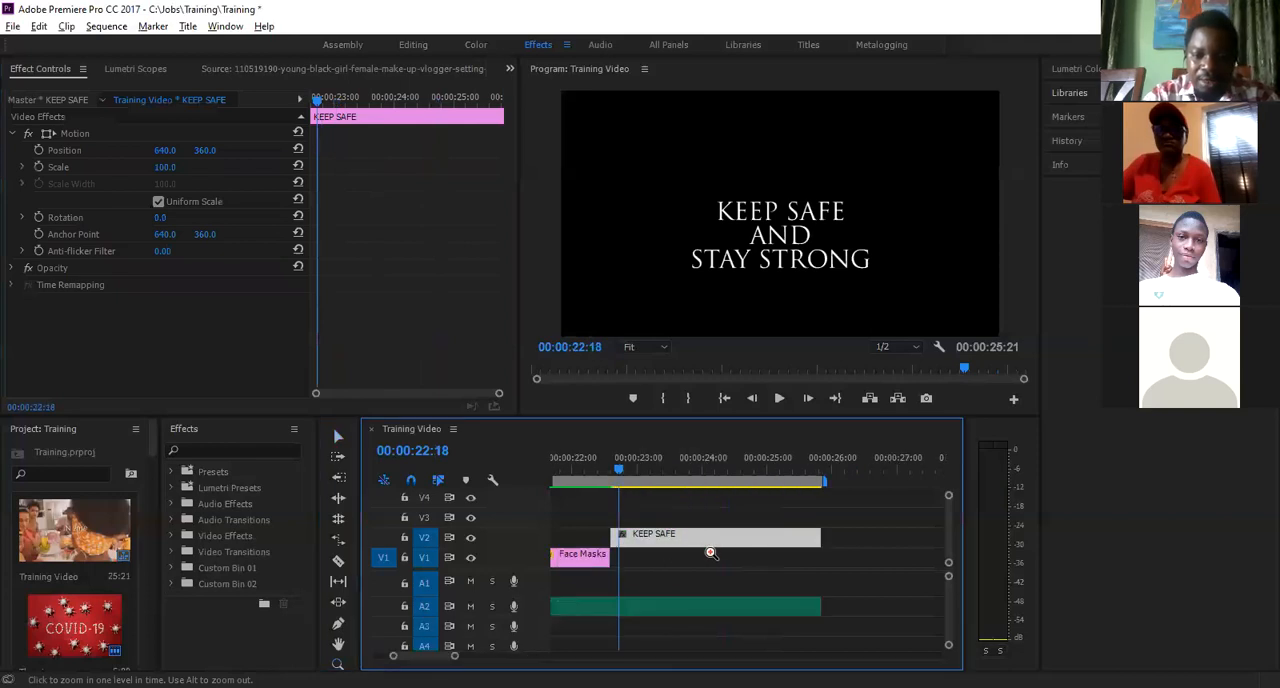
left_click(338, 436)
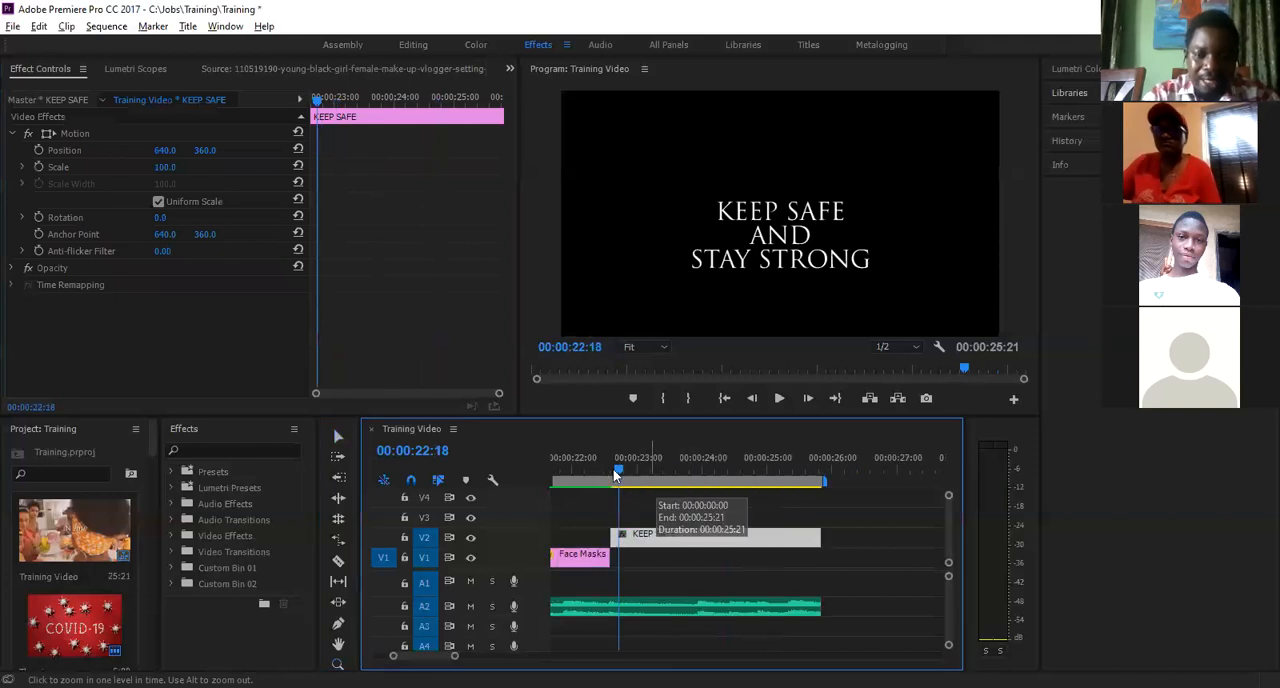
left_click(620, 474)
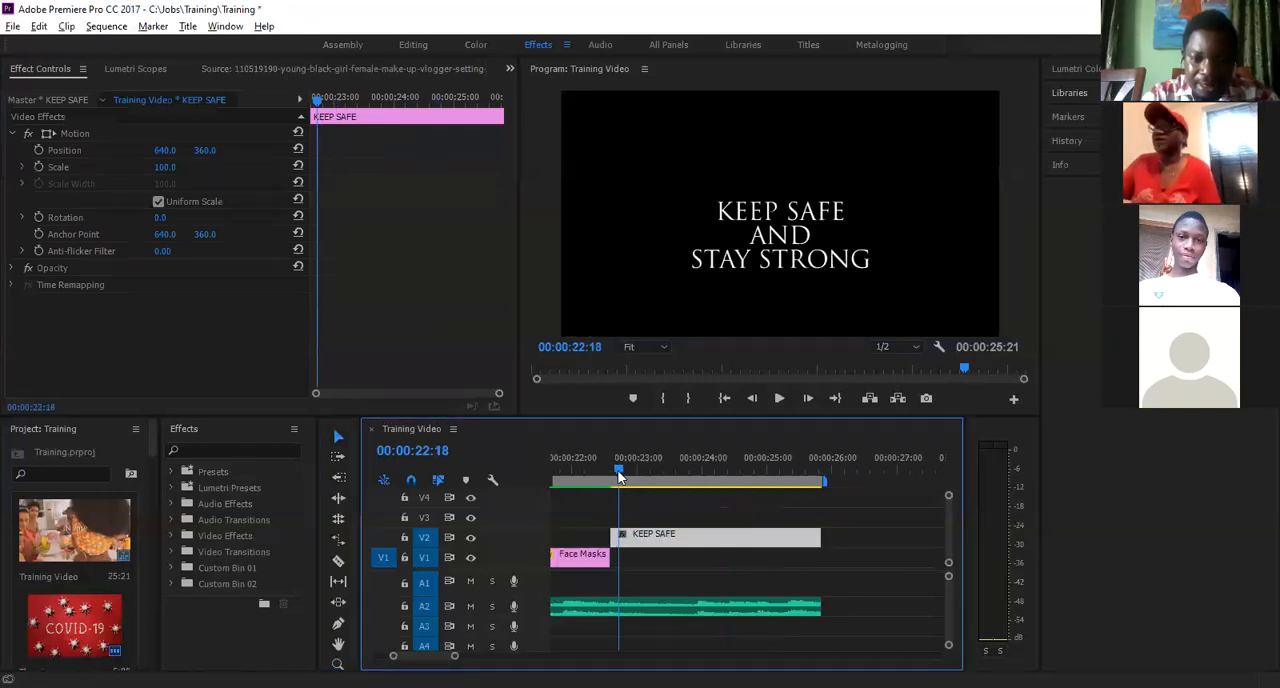
key("Left")
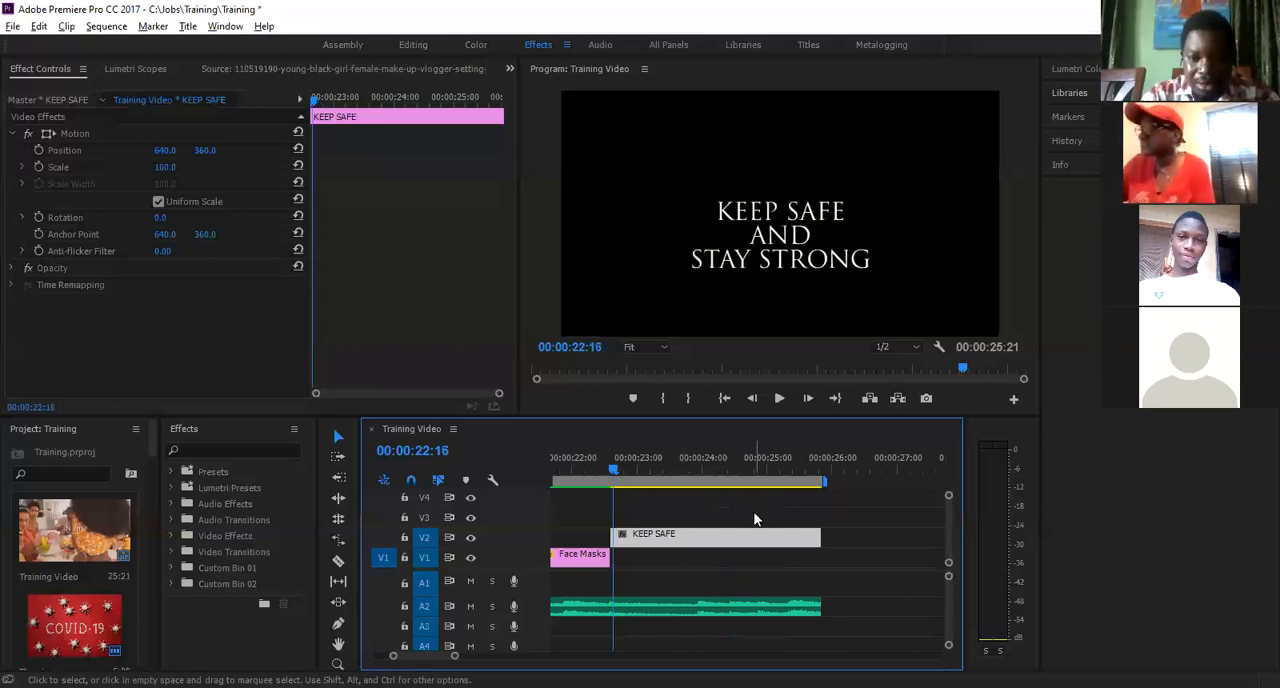
- Start animating the Rotation of the KEEP SAFE title with a keyframe at its first frame, 00:00:22:15
left_click(754, 514)
left_click(727, 541)
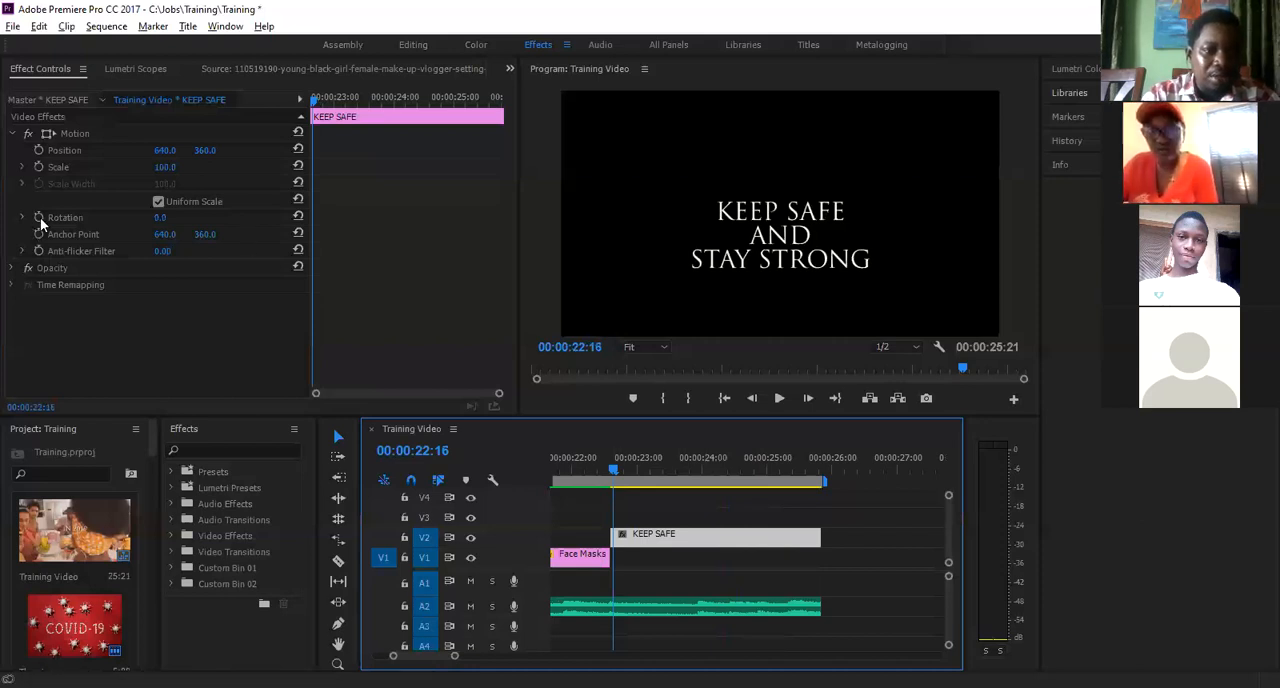
left_click(614, 478)
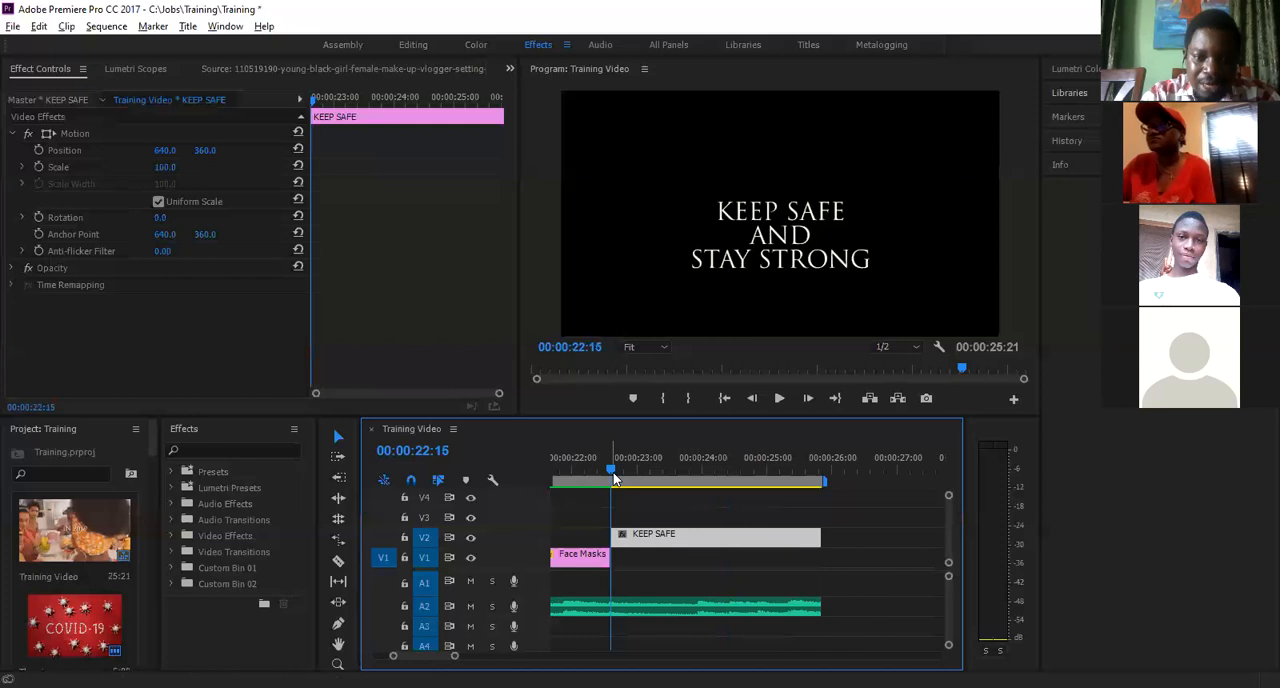
left_click(40, 217)
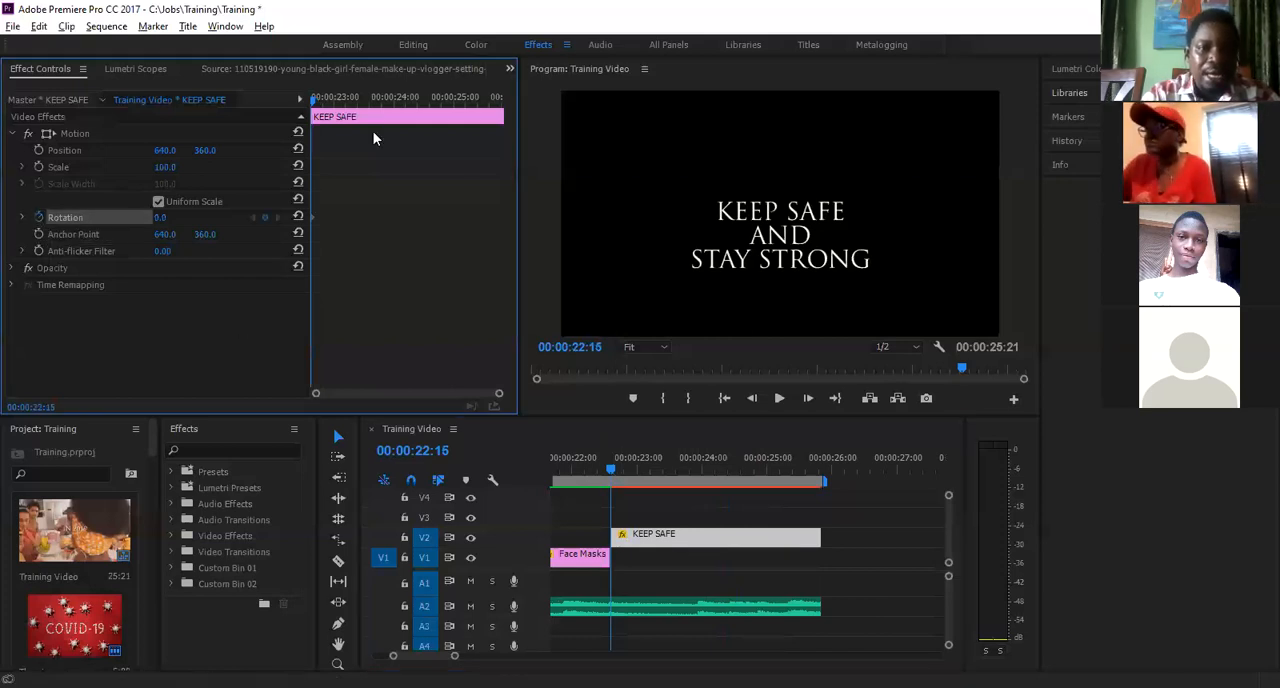
- Add a second Rotation keyframe at 00:00:23:24 with one full turn (1x0.0°) for the KEEP SAFE title
left_click(699, 477)
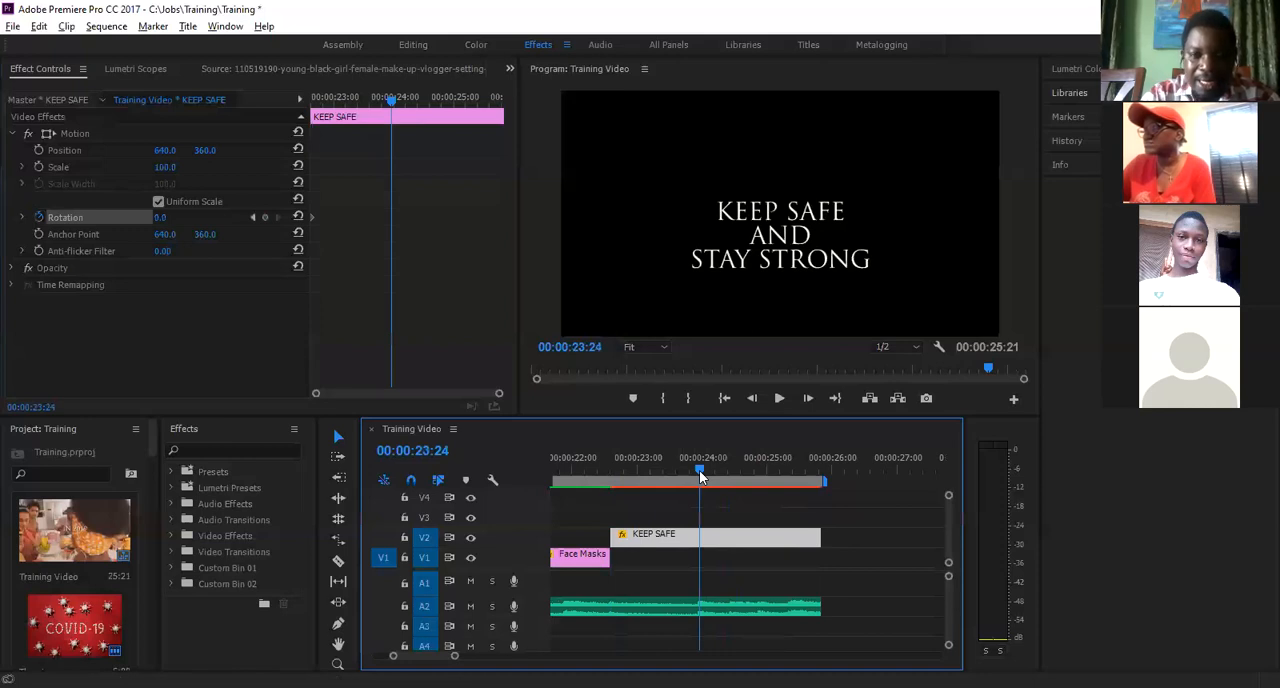
left_click(158, 218)
type("55")
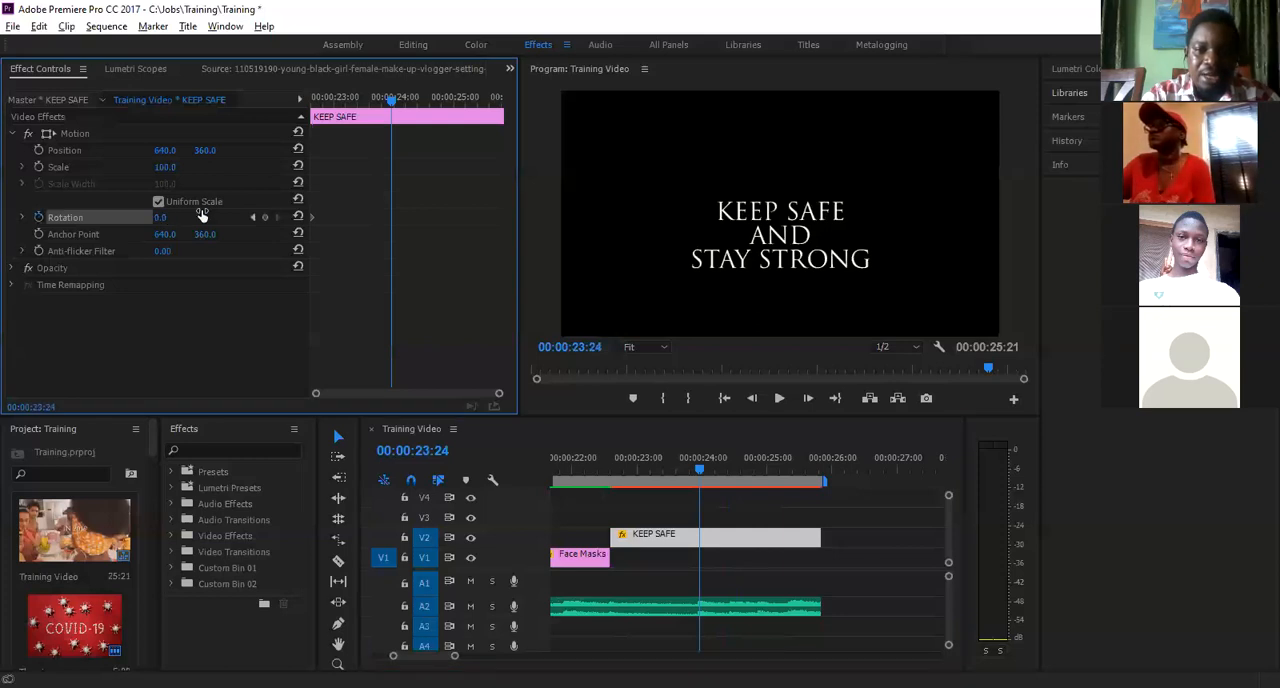
key("Return")
left_click_drag(225, 206, 178, 218)
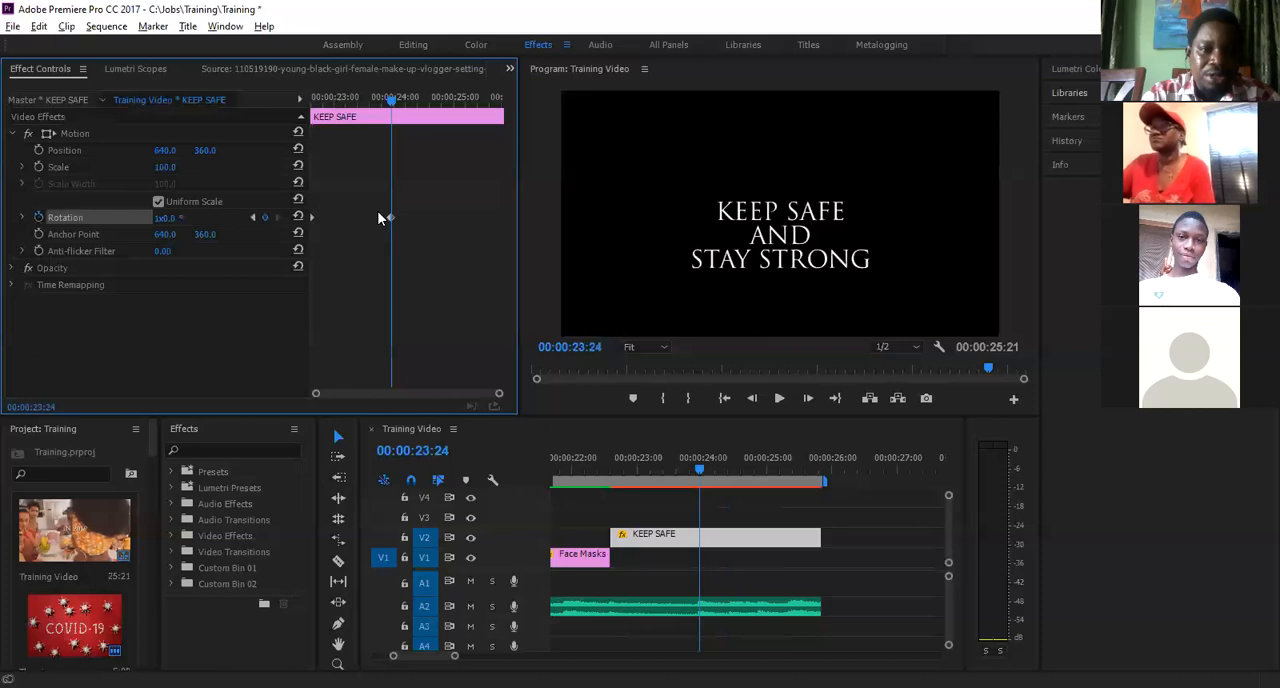
- Play the KEEP SAFE title's rotation animation three times from around the clip's start
left_click_drag(390, 101, 297, 120)
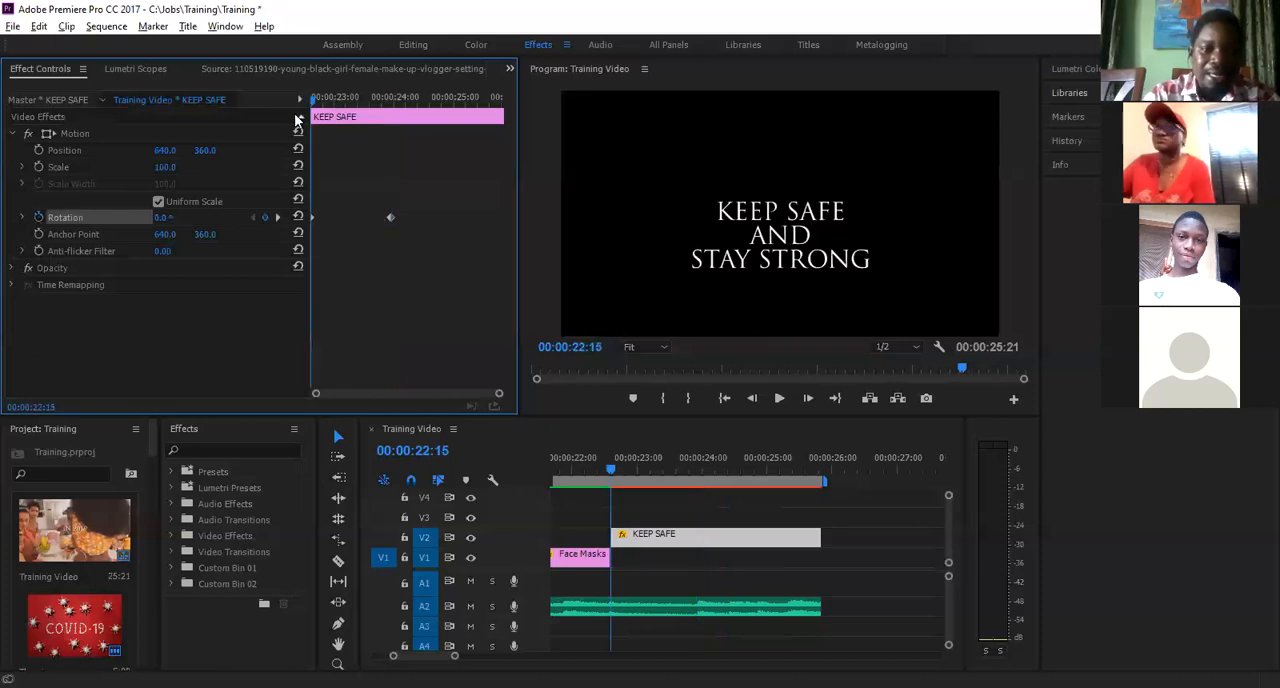
key("space")
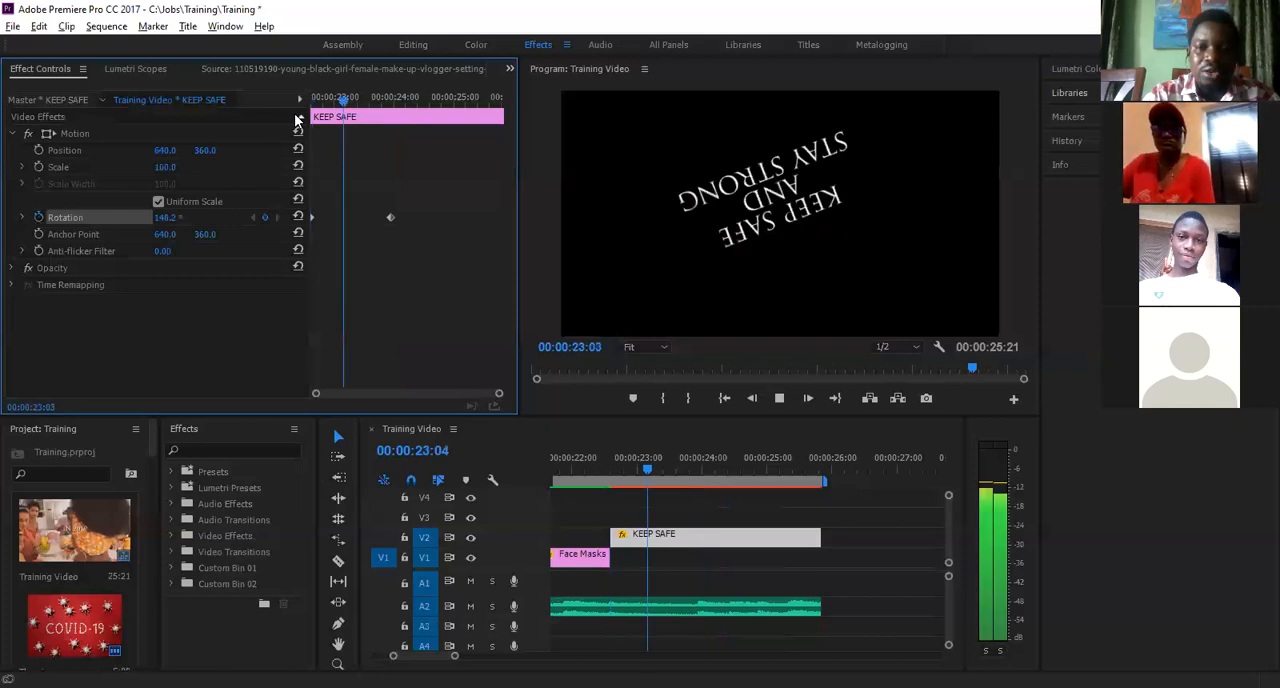
key("space")
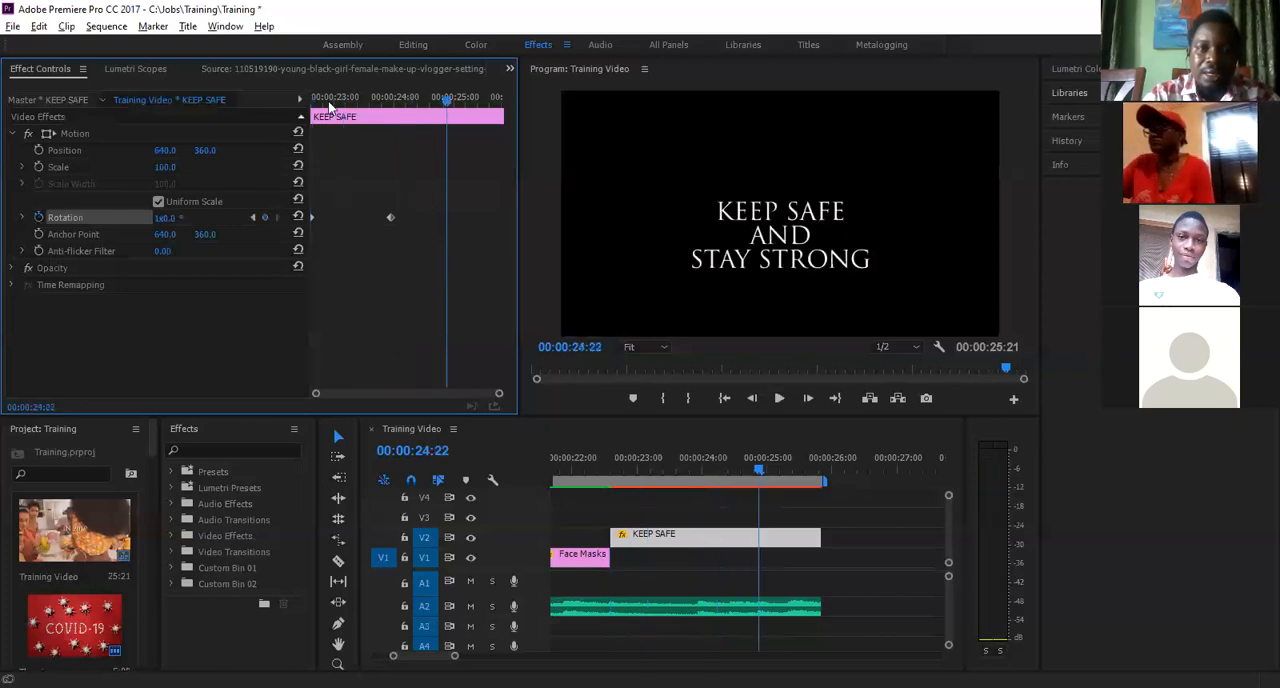
key("Up")
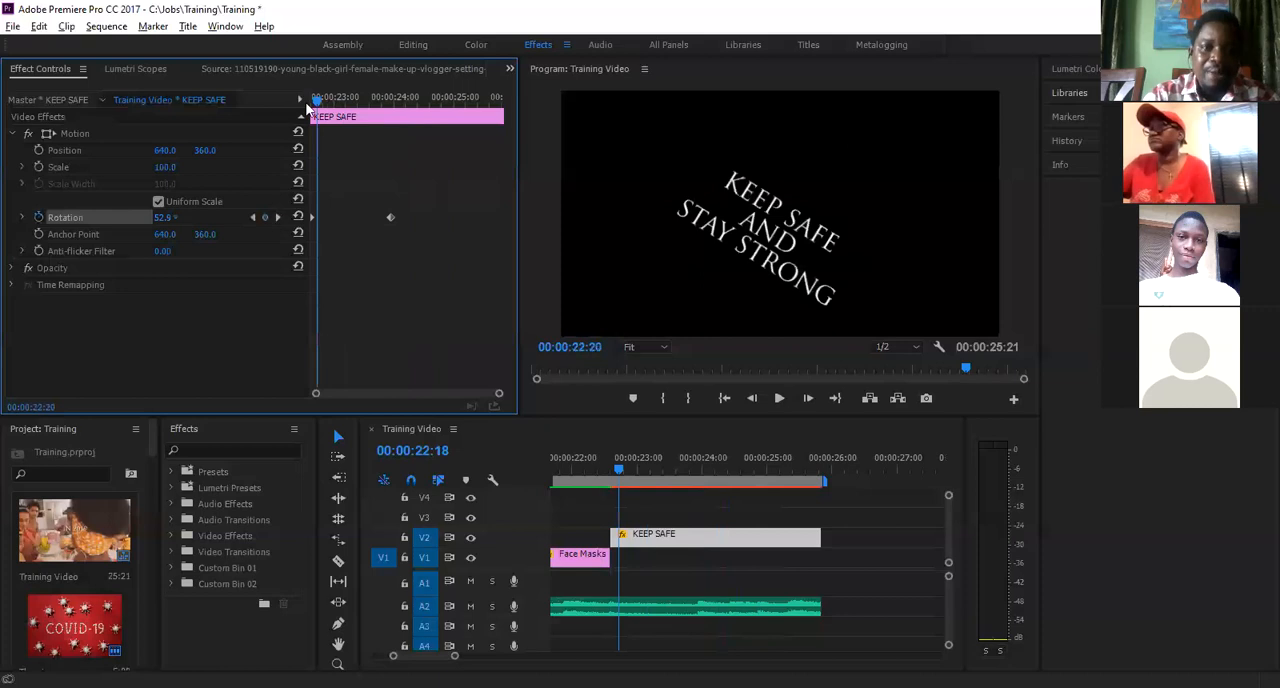
key("space")
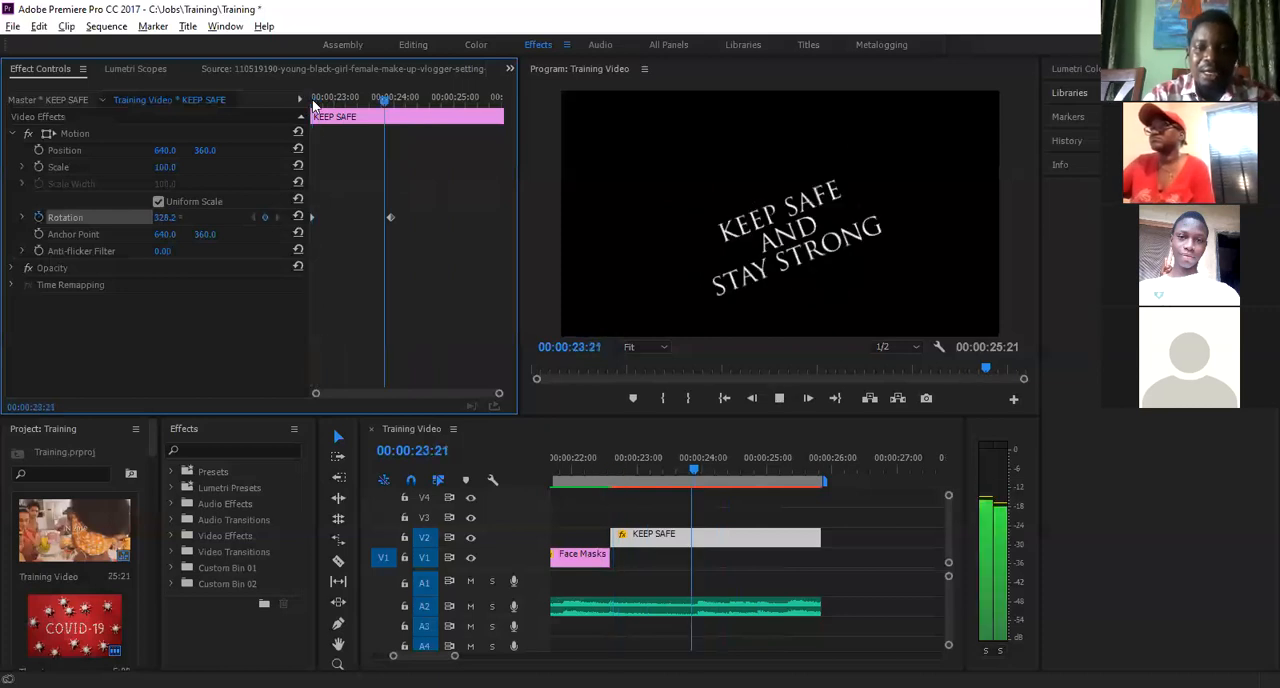
key("space")
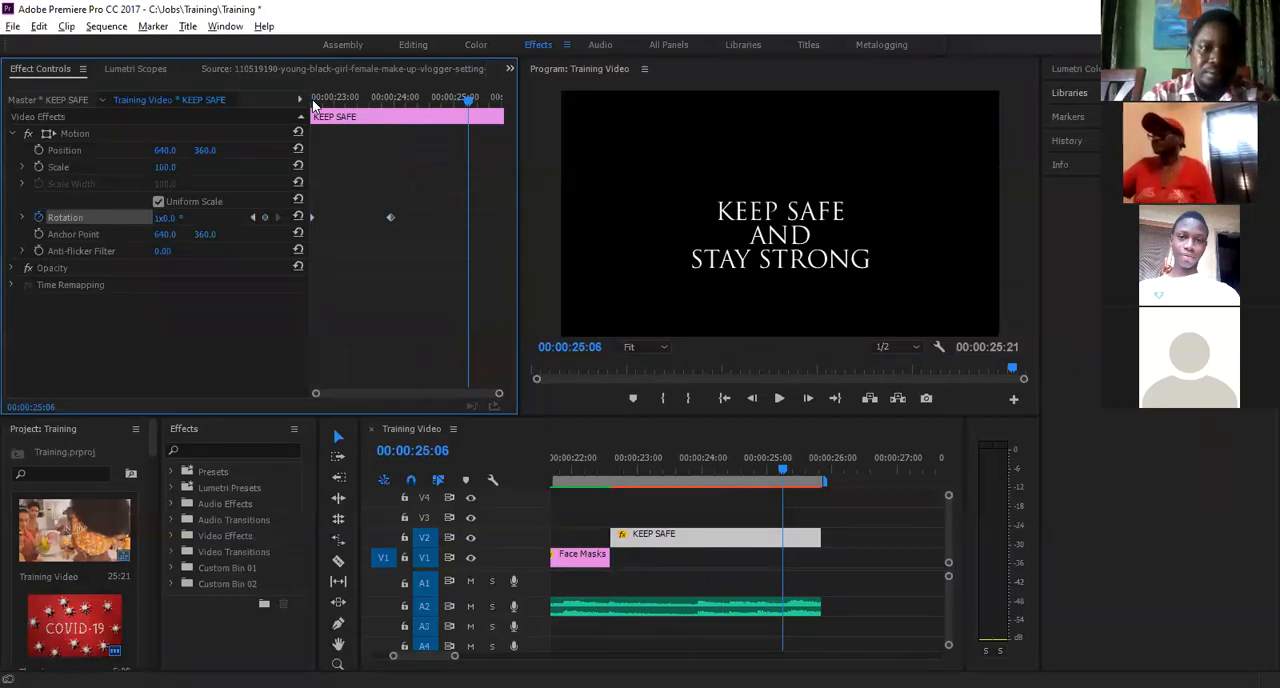
left_click_drag(313, 100, 288, 96)
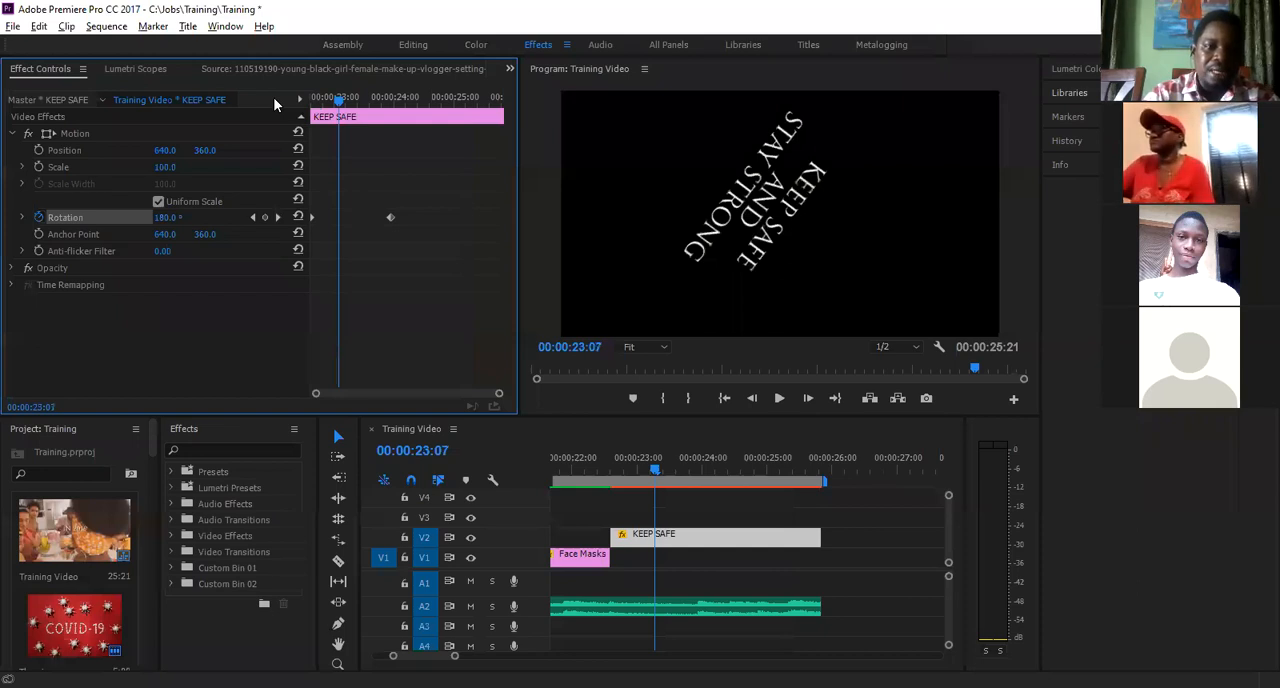
key("Up")
key("space")
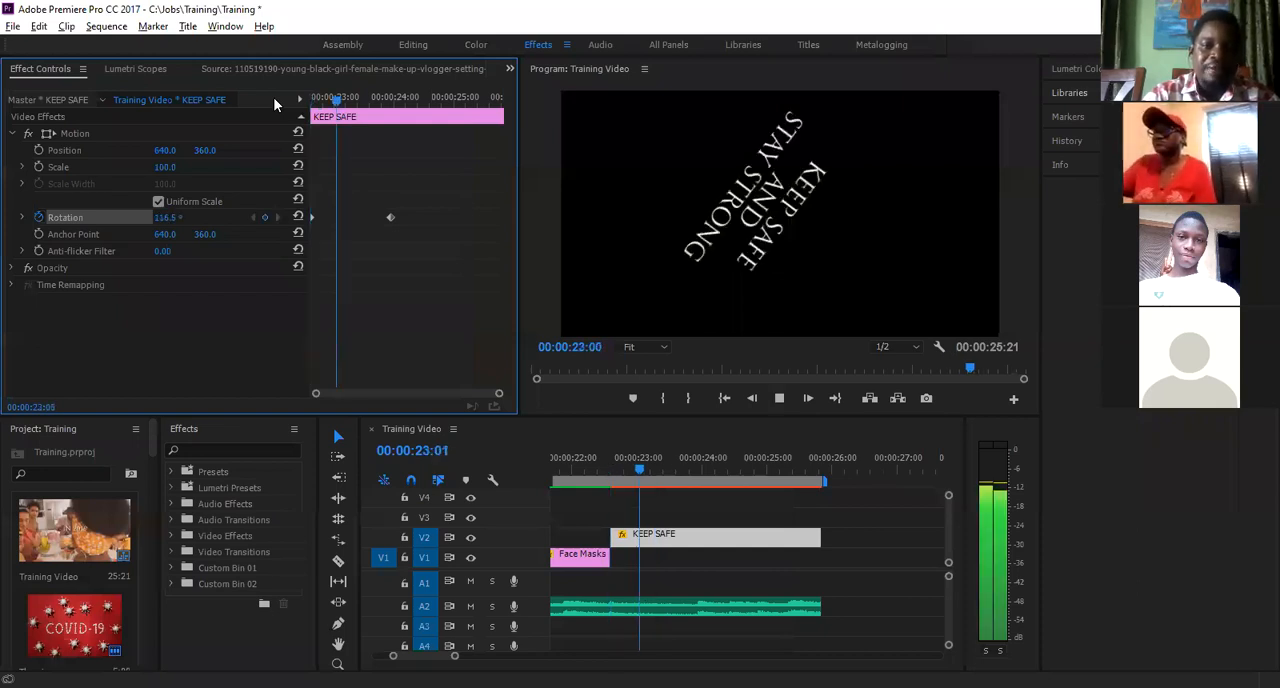
key("space")
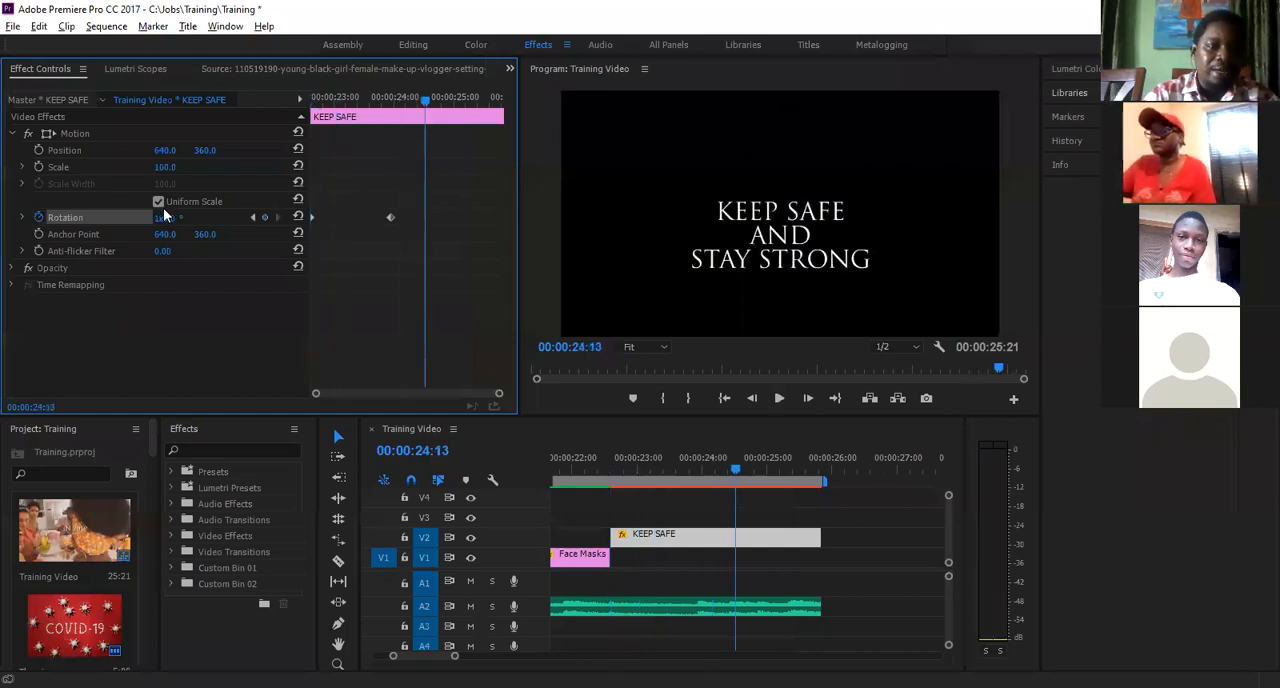
- Turn off Rotation animation on the KEEP SAFE title, deleting its keyframes, and place the playhead at 00:00:23:02
left_click(38, 219)
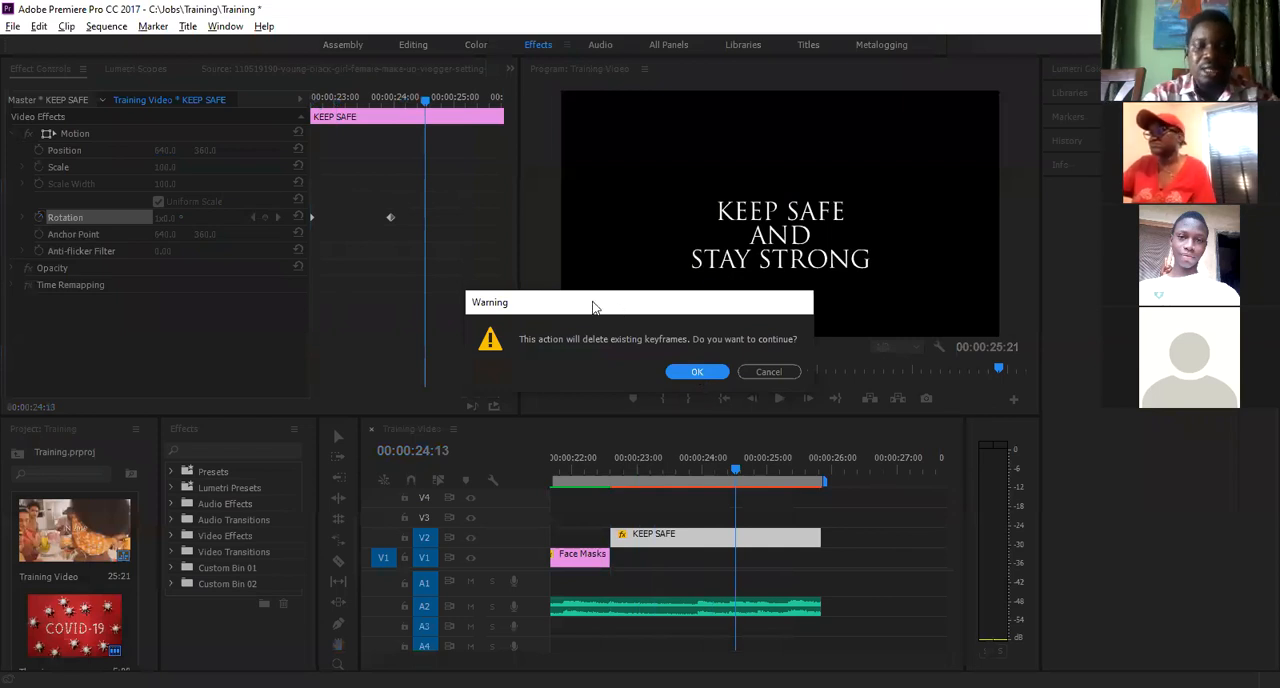
key("Return")
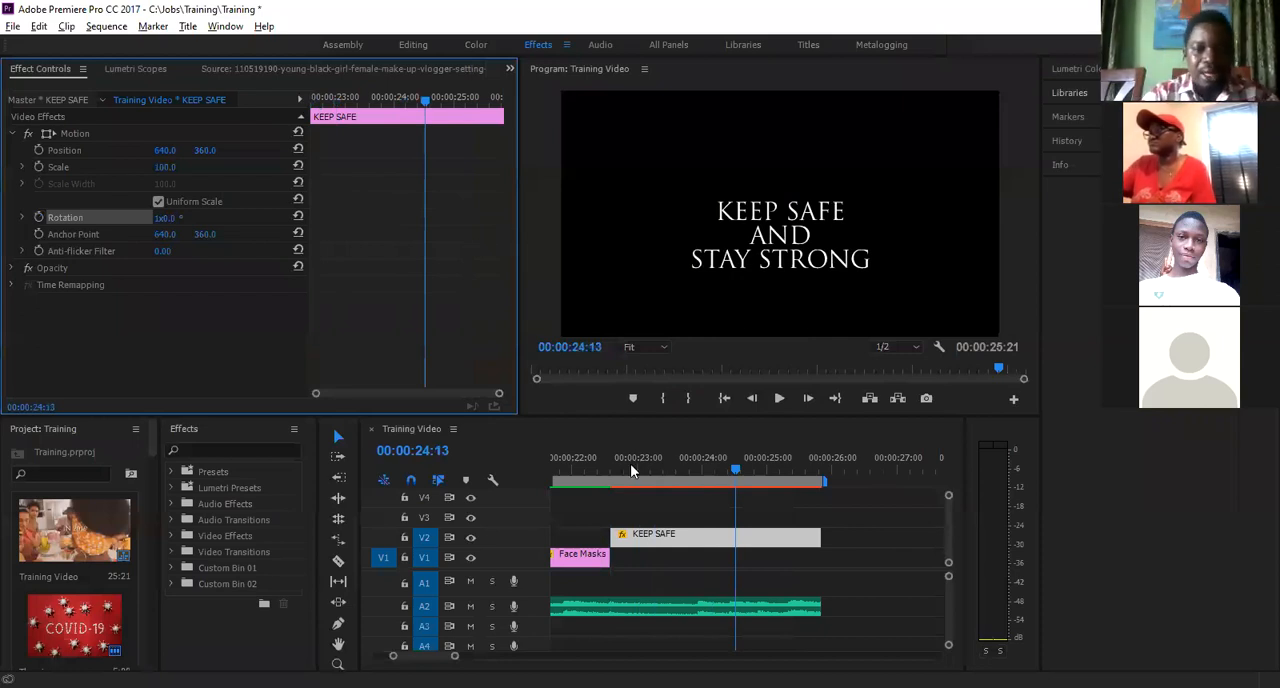
left_click(645, 486)
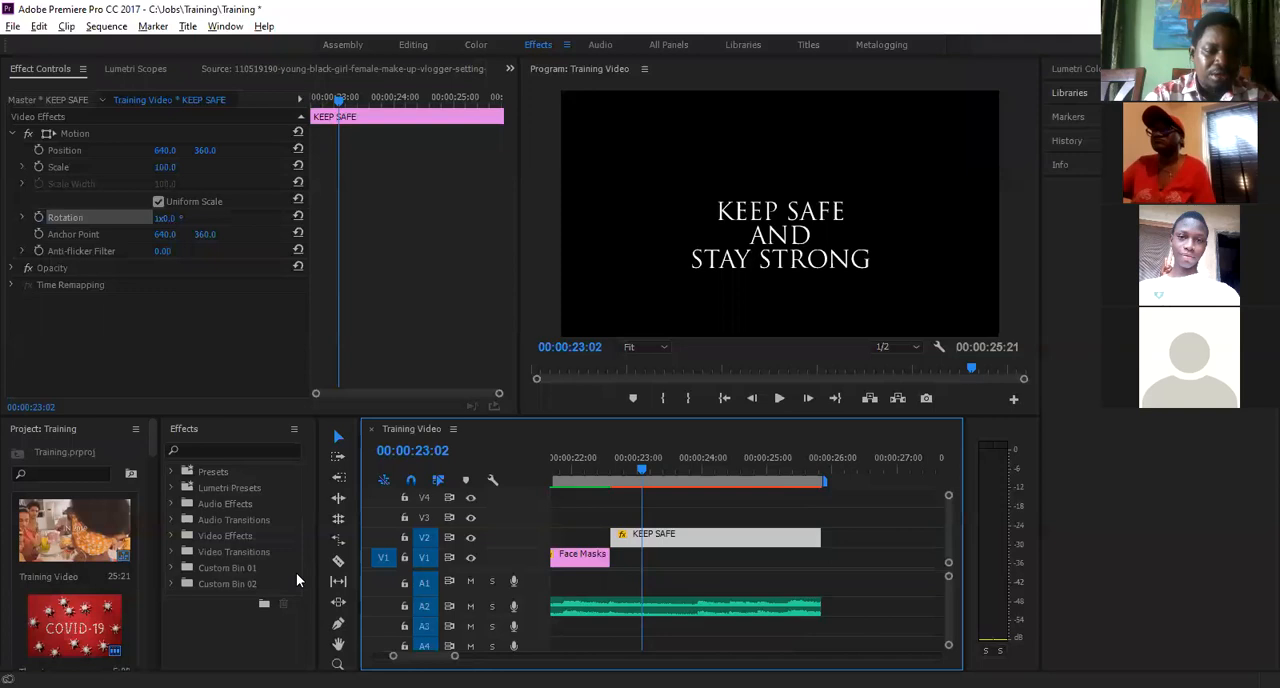
- Expand the Video Transitions folder in the effects library to show all its transition categories
left_click(172, 552)
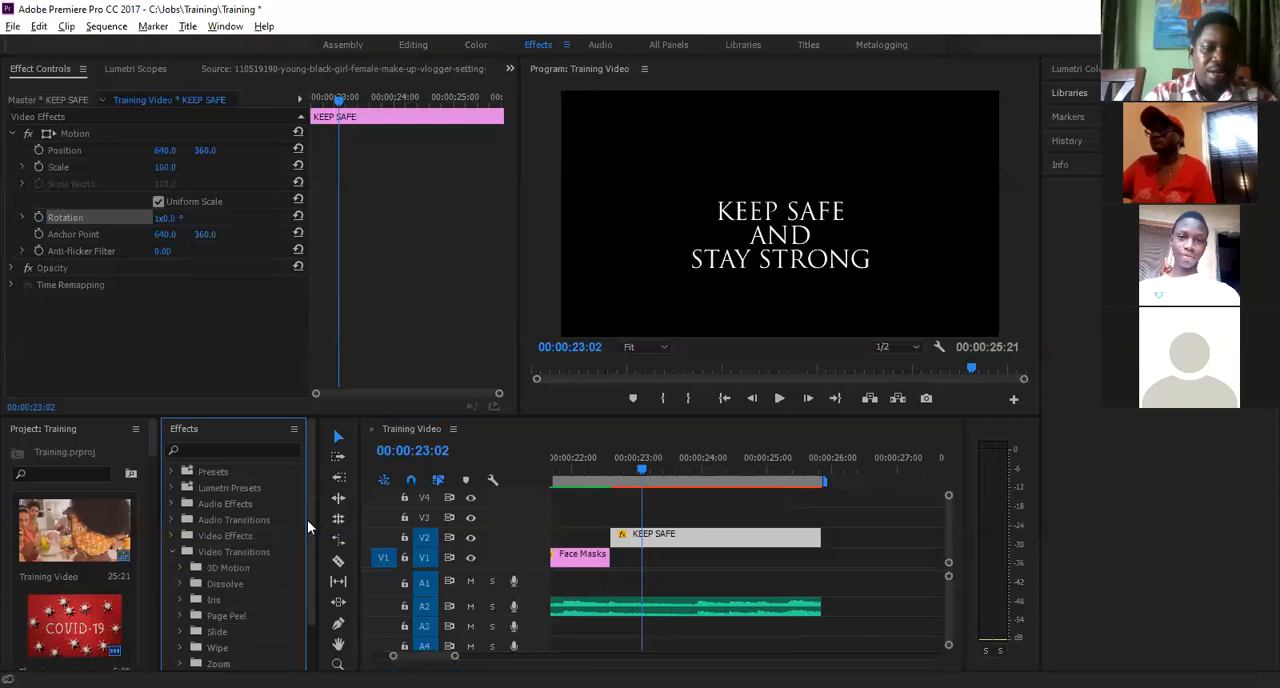
left_click_drag(307, 520, 307, 545)
scroll(307, 545, "down", 1)
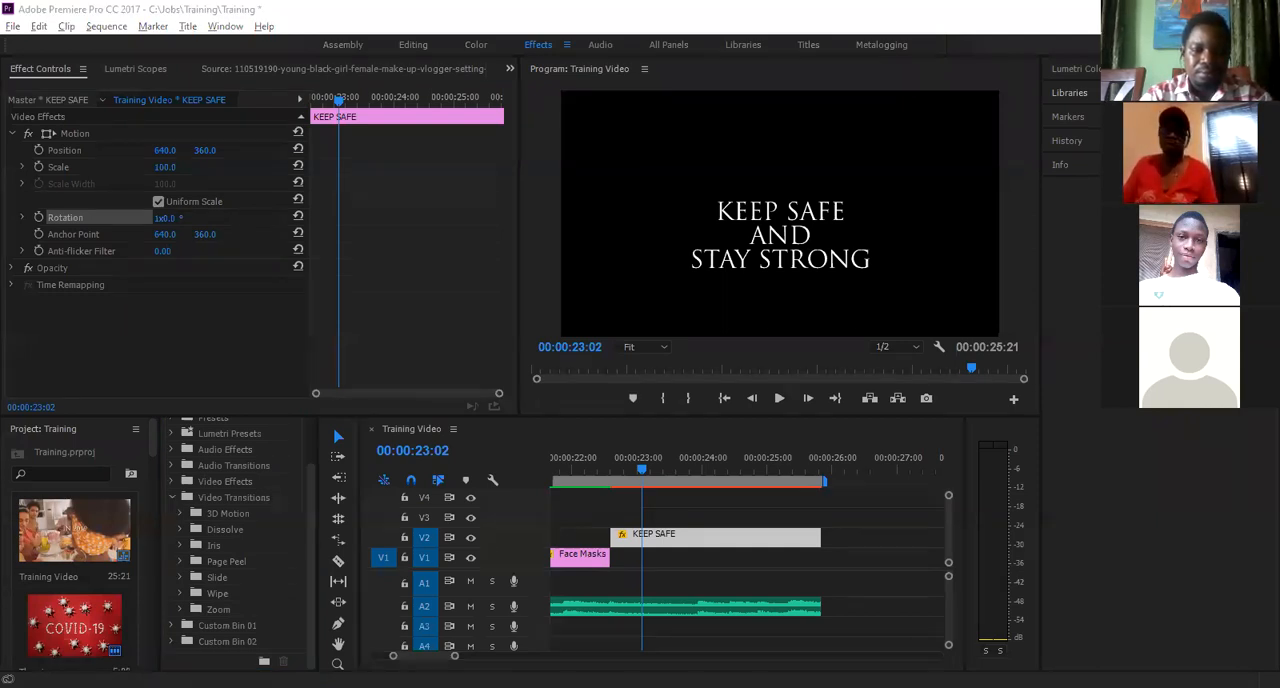
- Place the playhead at 00:00:22:16, just inside the start of the KEEP SAFE title clip
left_click(617, 478)
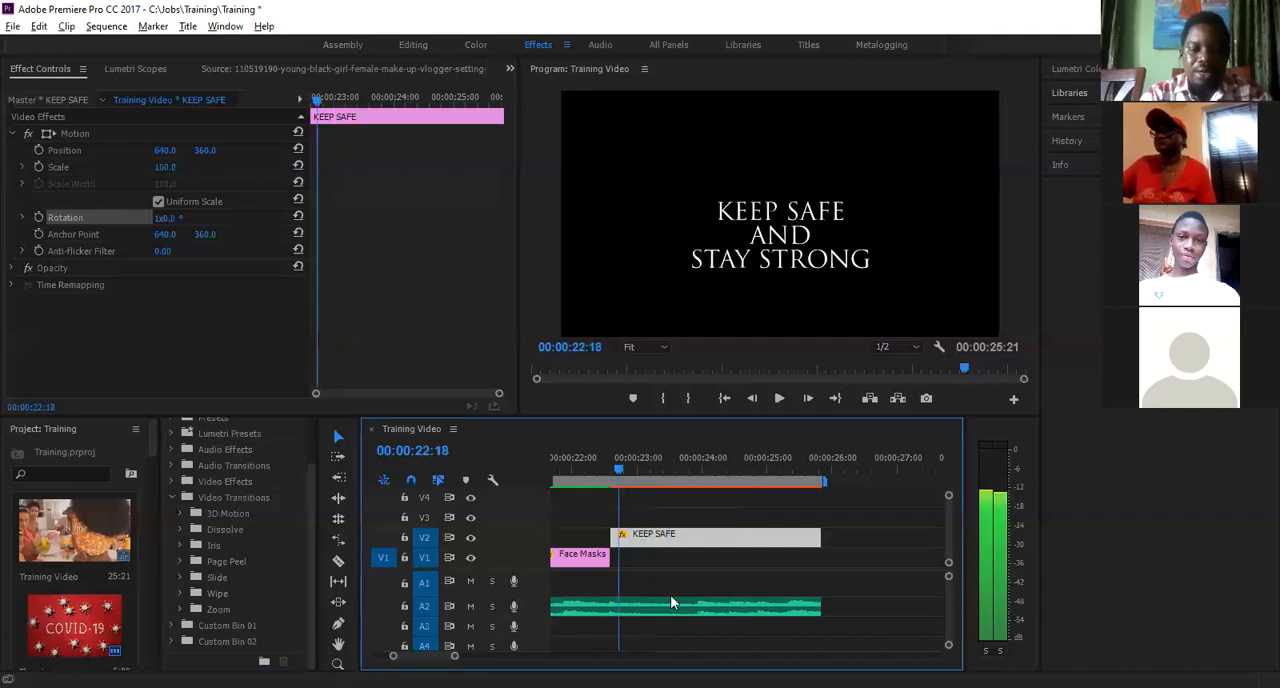
key("Left")
key("Left")
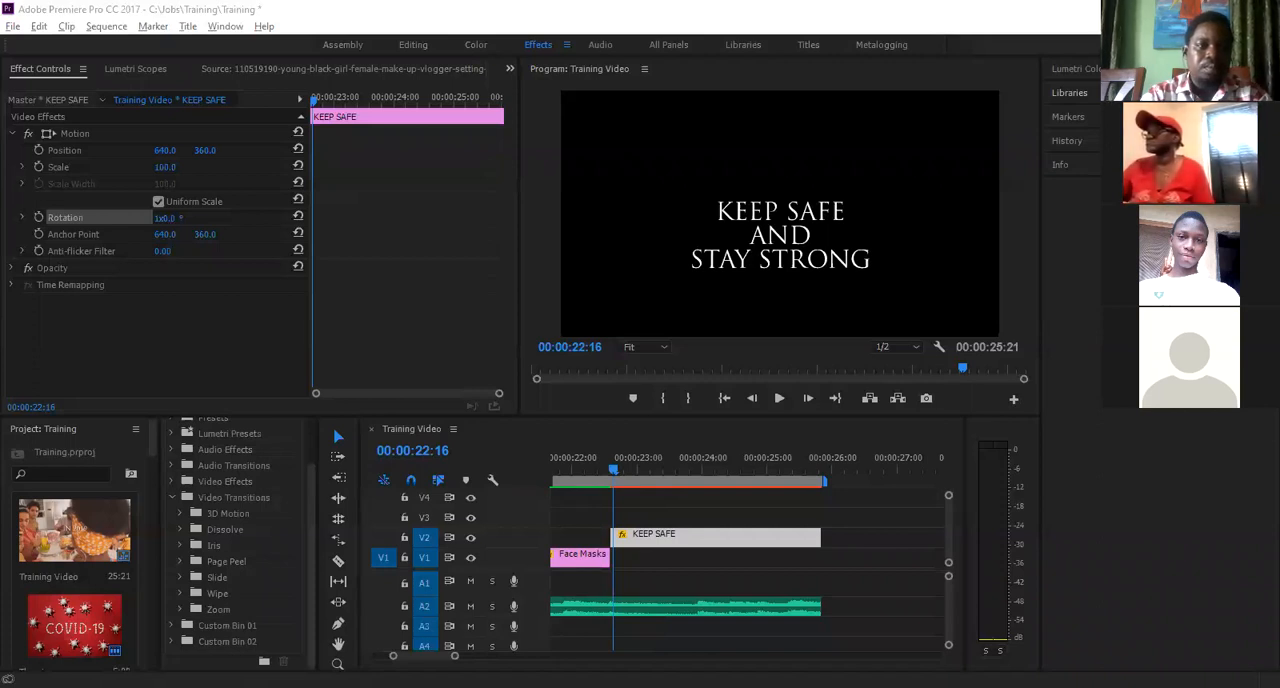
left_click(133, 10)
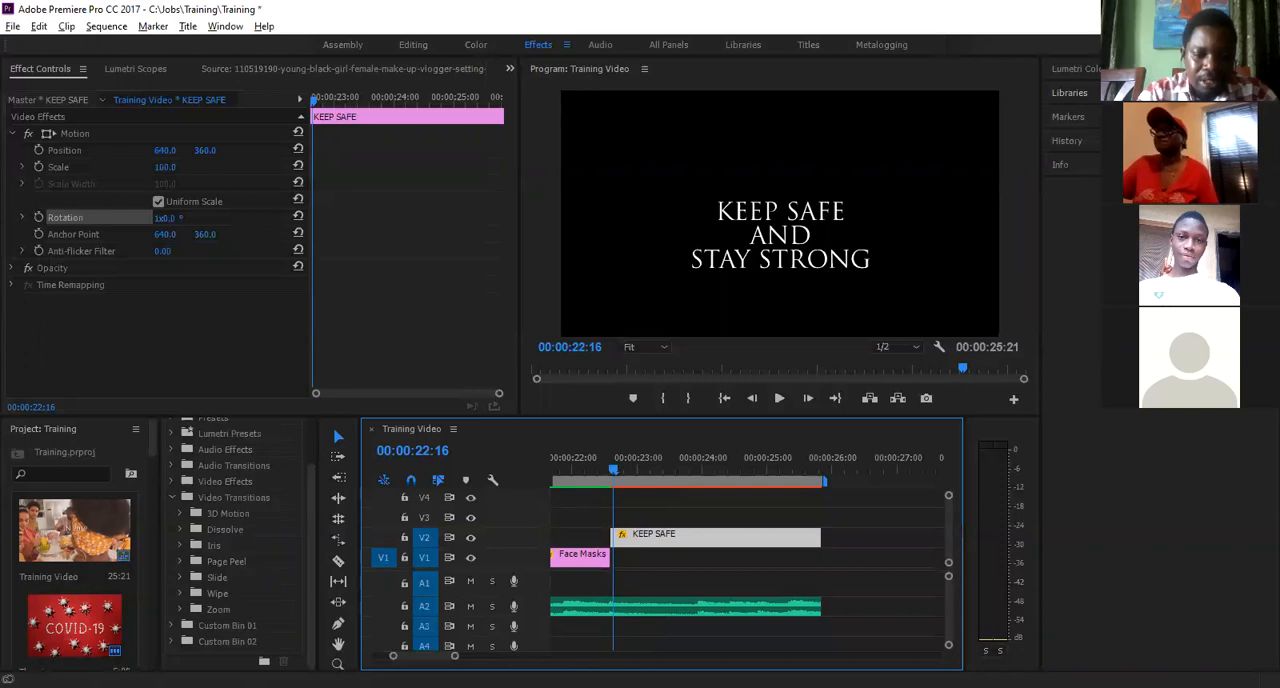
- Zoom the timeline out until the whole Training Video sequence fits in view
scroll(747, 560, "up", 5)
scroll(747, 560, "down", 5)
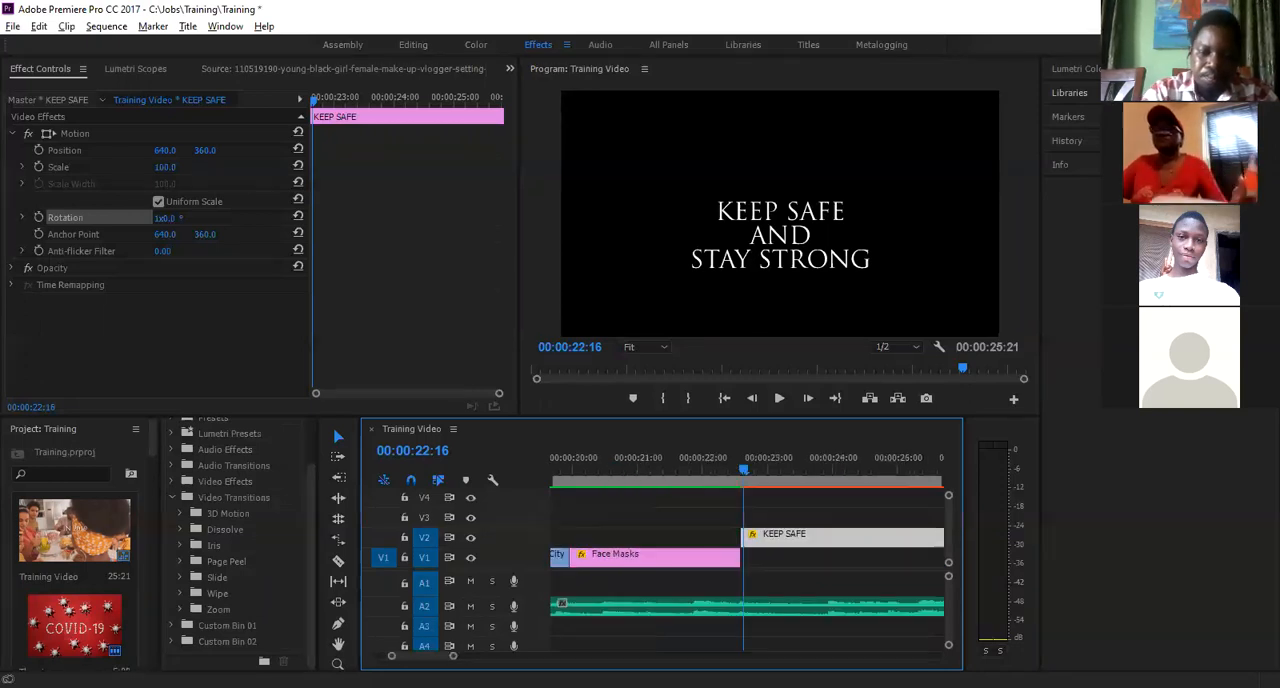
key("minus")
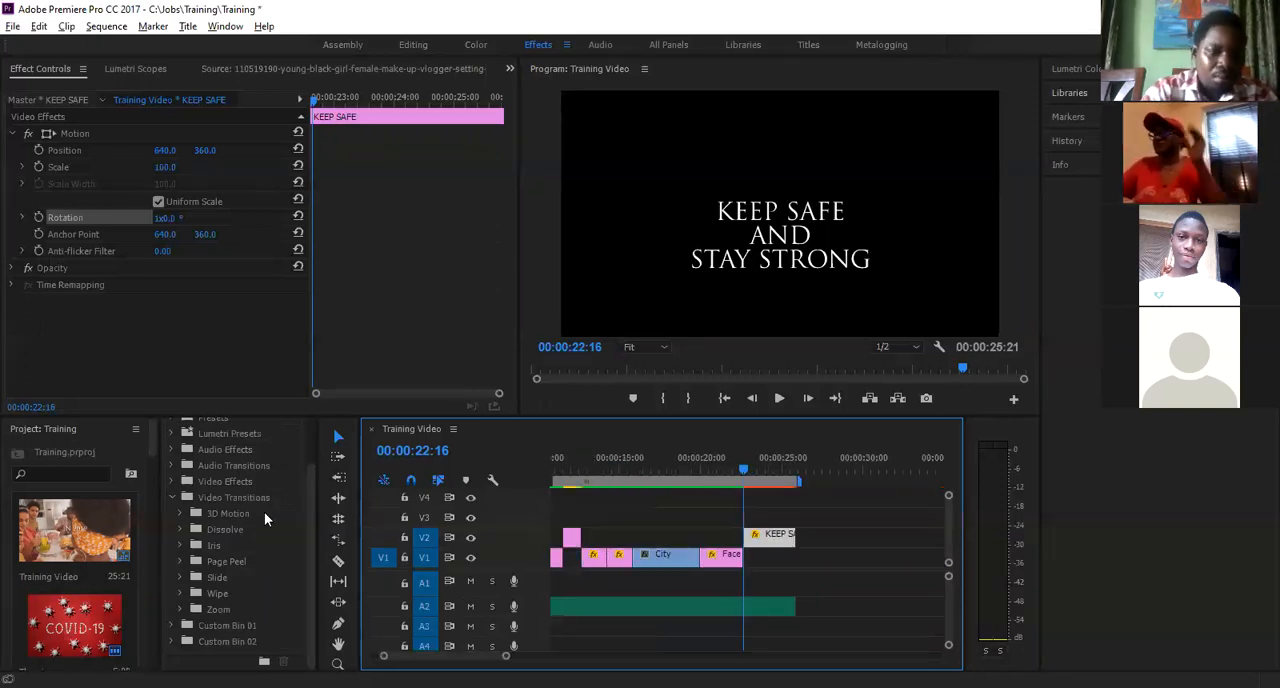
key("minus")
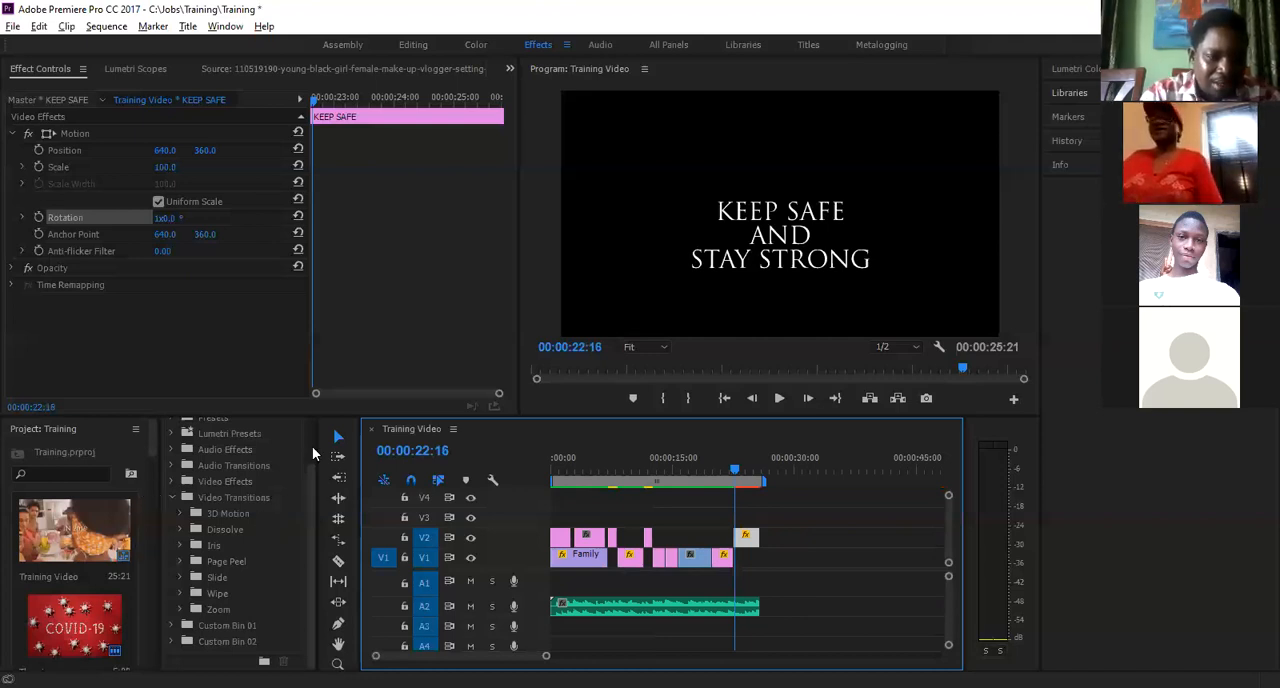
scroll(312, 453, "up", 2)
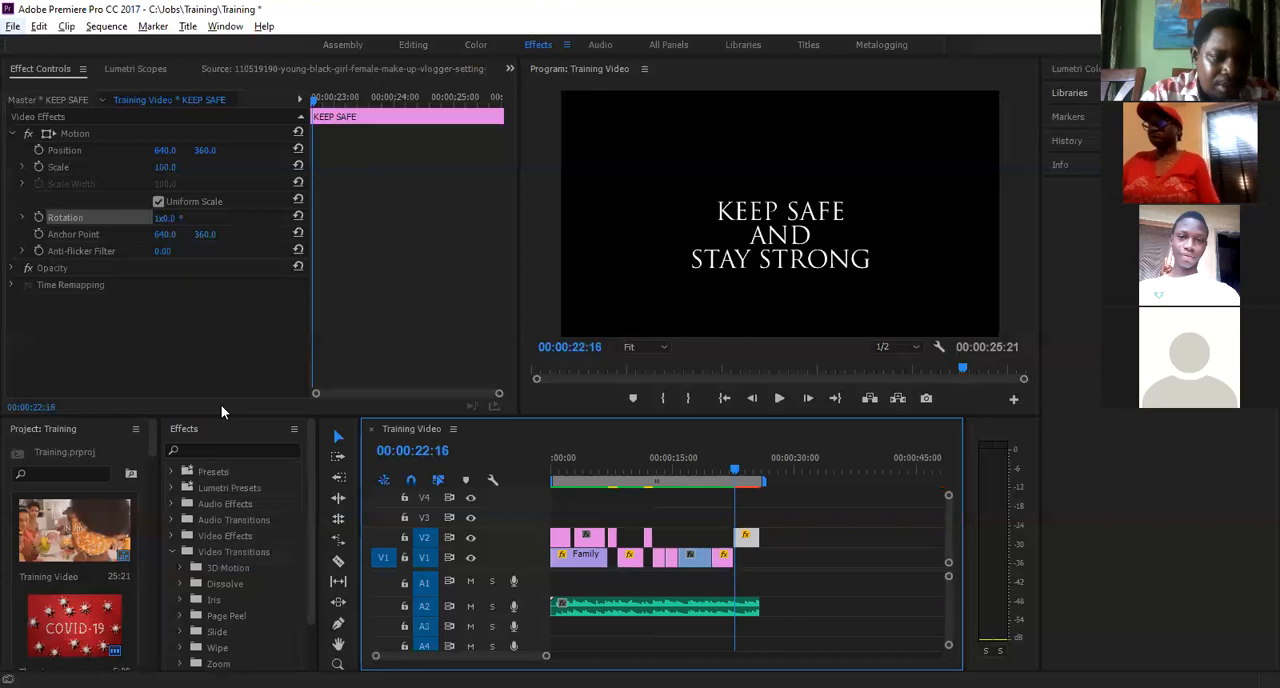
- Dock the Effects panel in the stacked group below Project and Media Browser, and expand the Project panel there
left_click(211, 430)
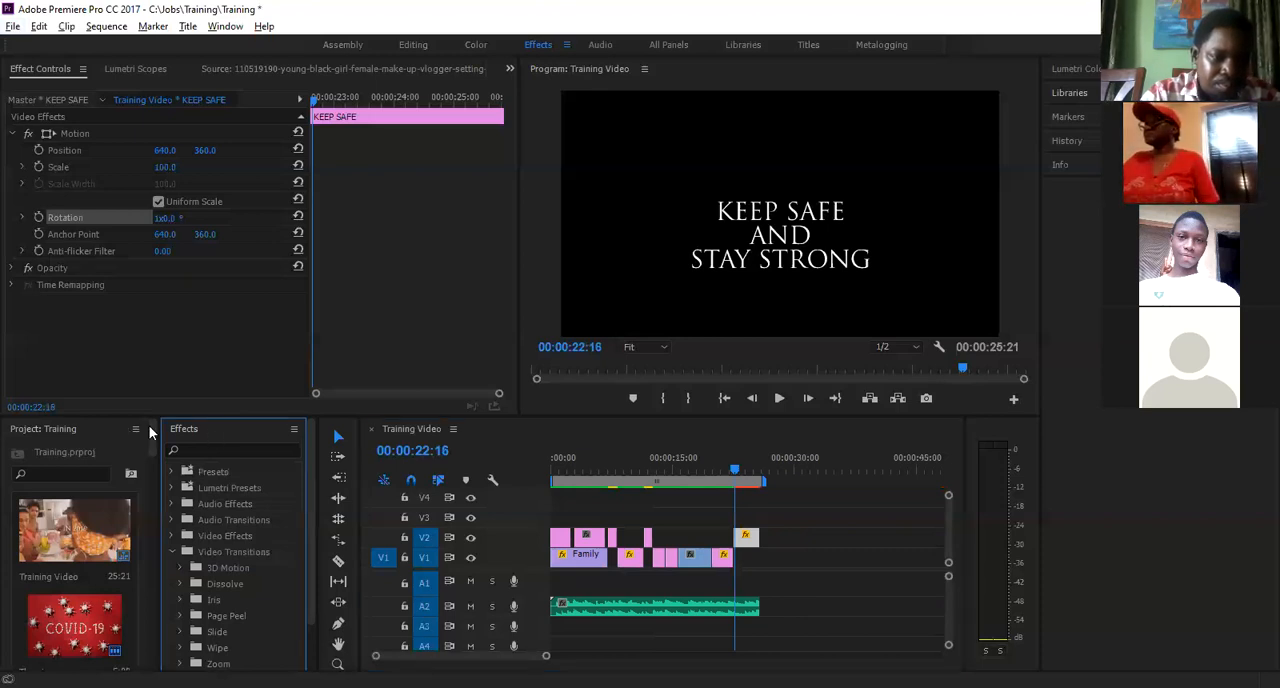
left_click(136, 430)
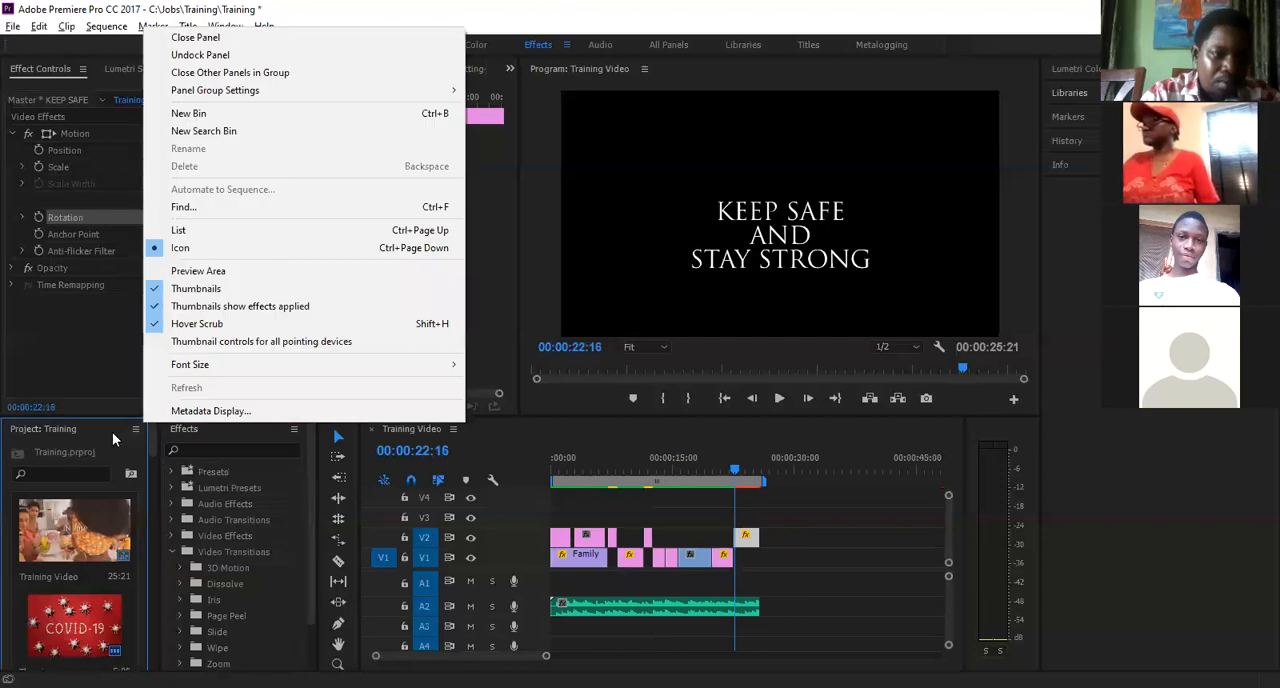
left_click(104, 434)
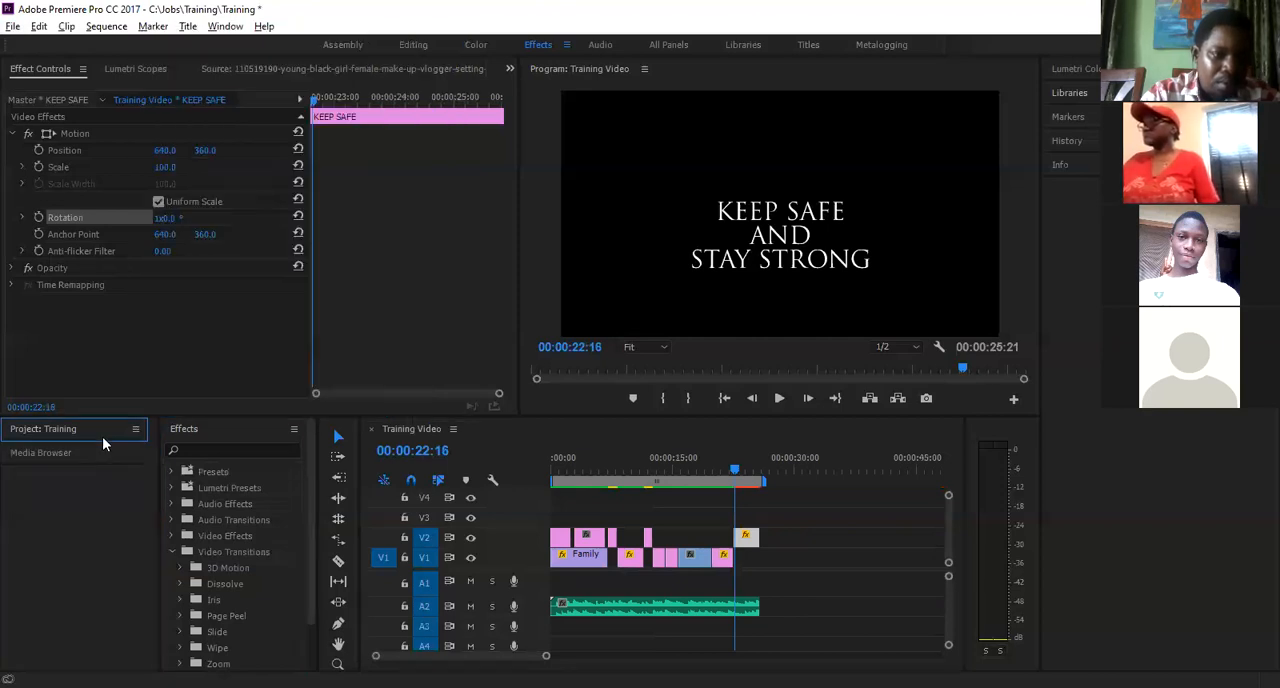
left_click(294, 430)
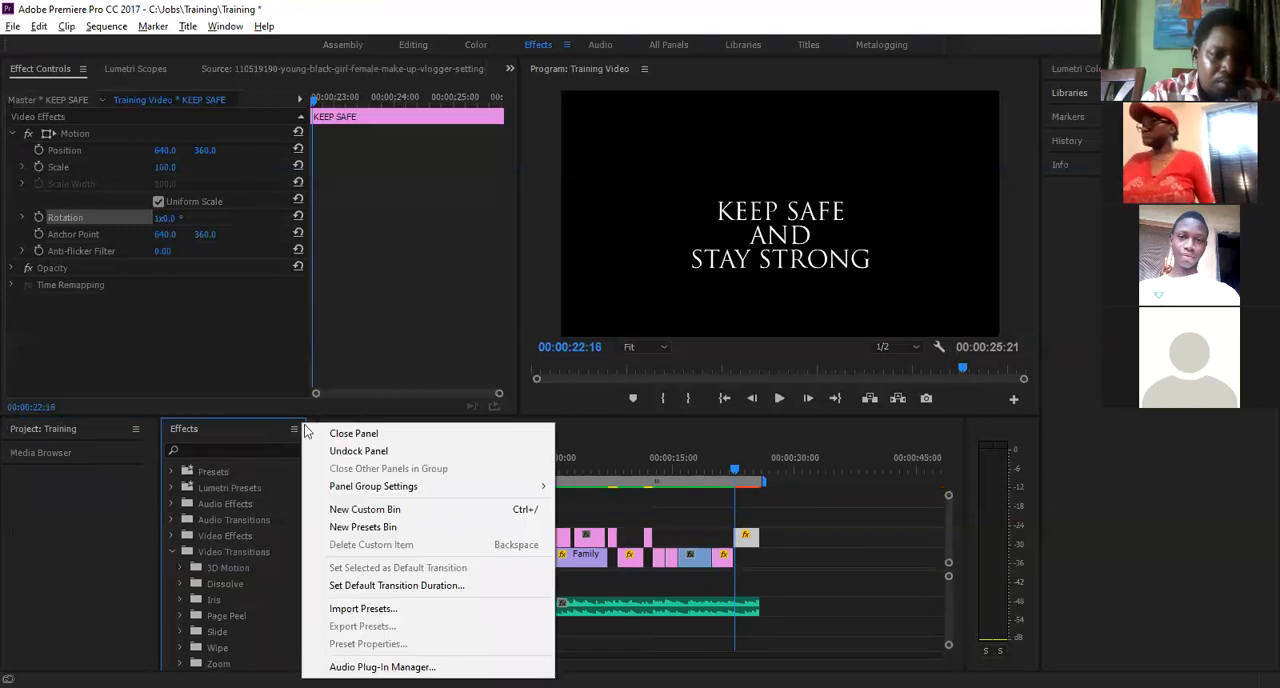
left_click(295, 431)
left_click(295, 431)
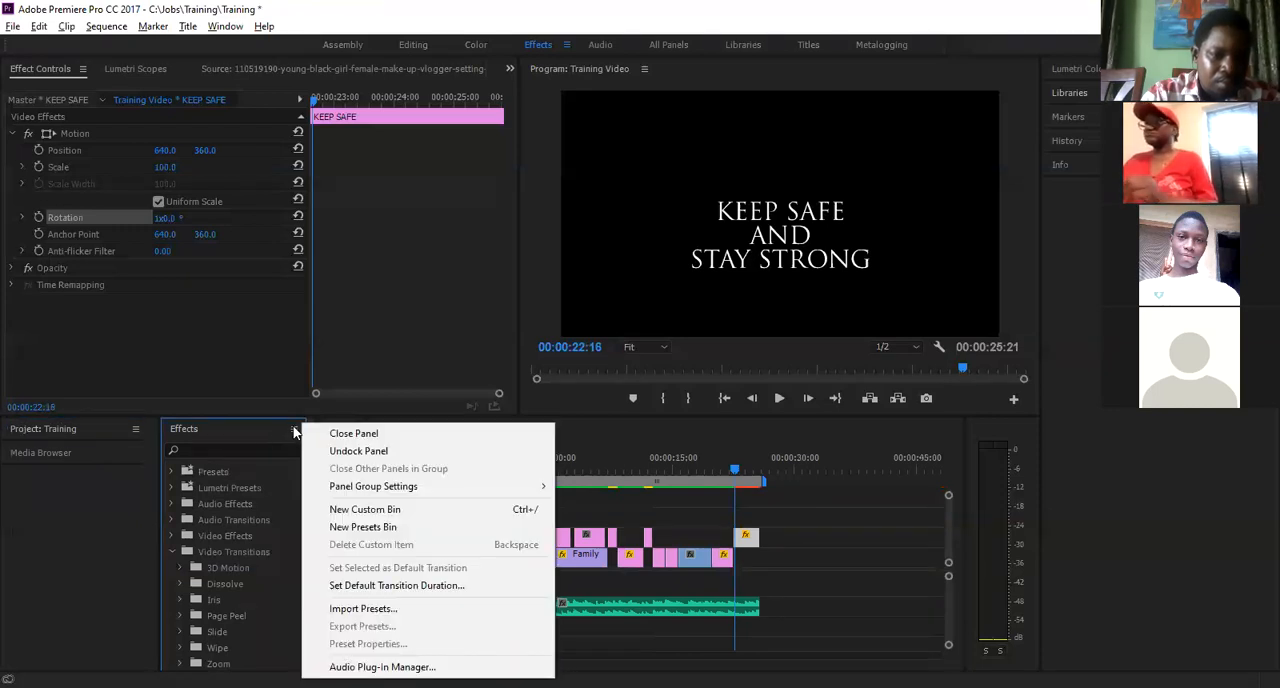
left_click(253, 424)
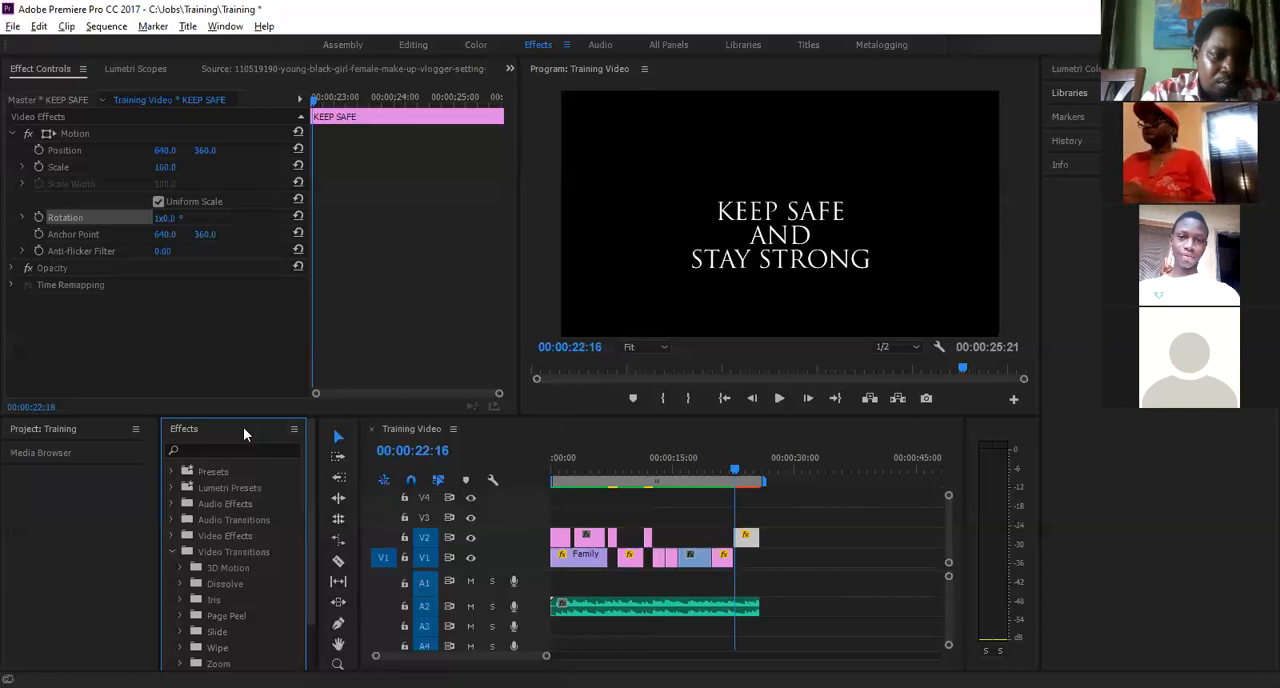
left_click_drag(105, 500, 104, 492)
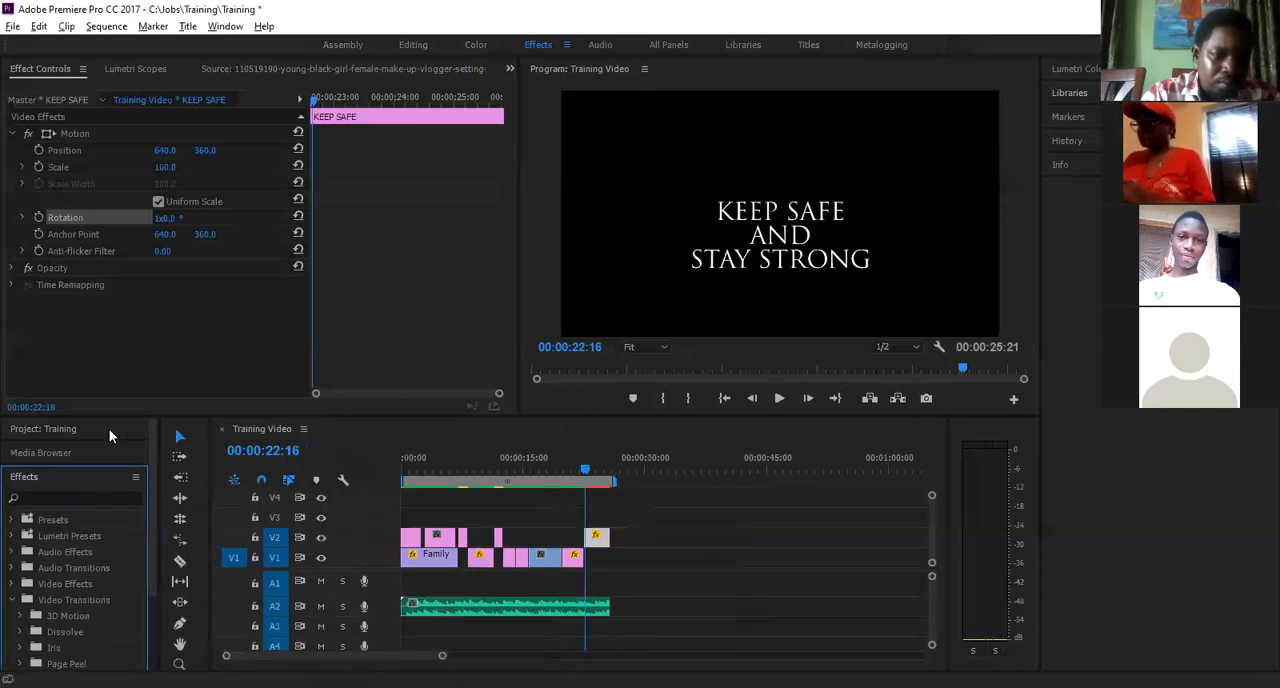
left_click(106, 432)
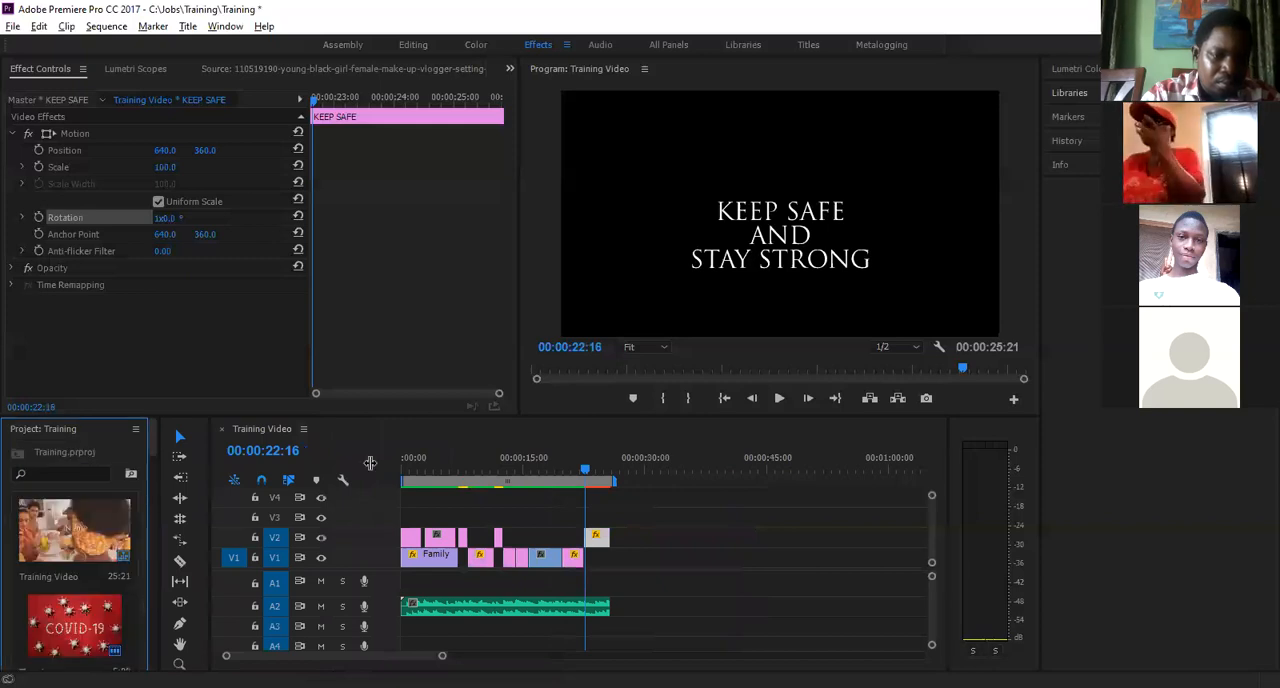
- Widen the stacked panel group holding Project, Media Browser and Effects beside the timeline
left_click_drag(370, 463, 407, 463)
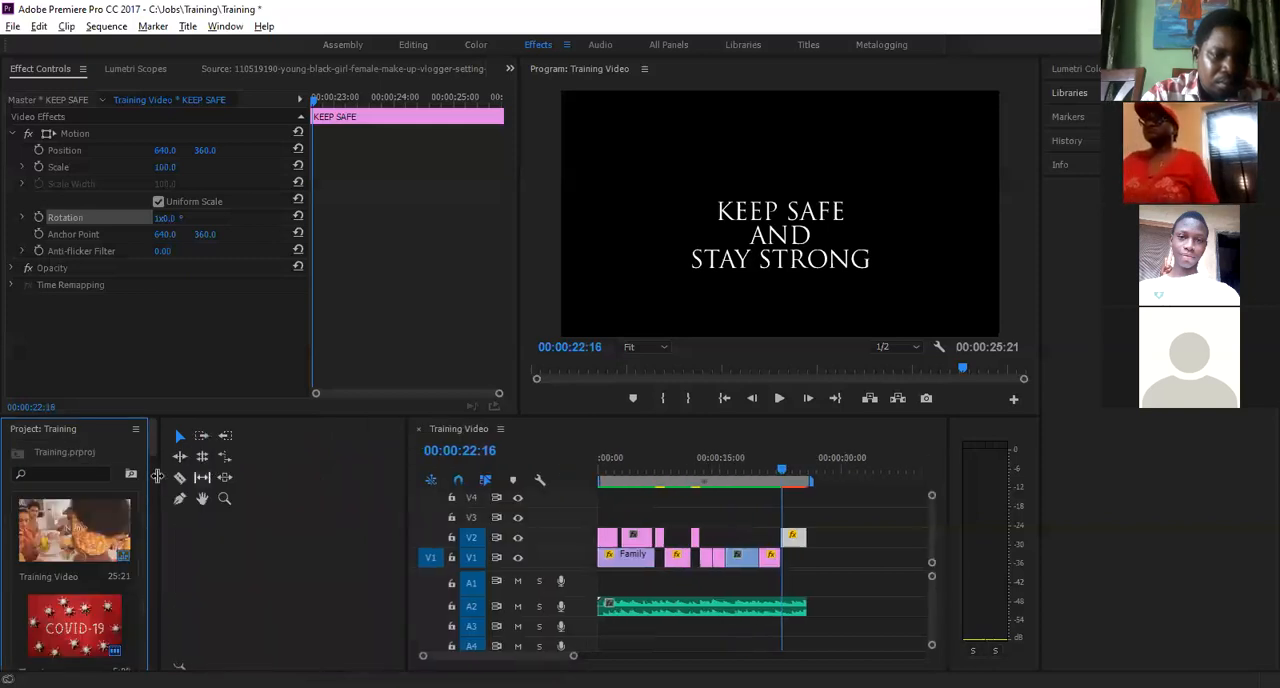
left_click_drag(306, 469, 381, 472)
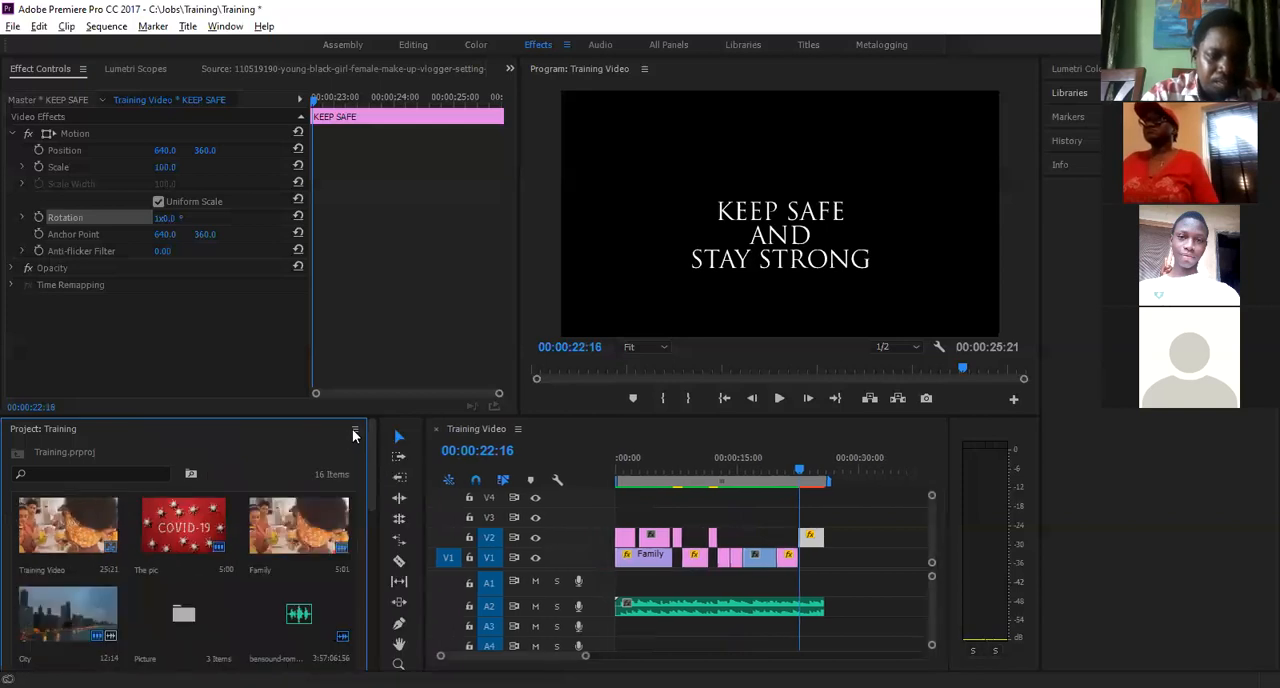
left_click(354, 430)
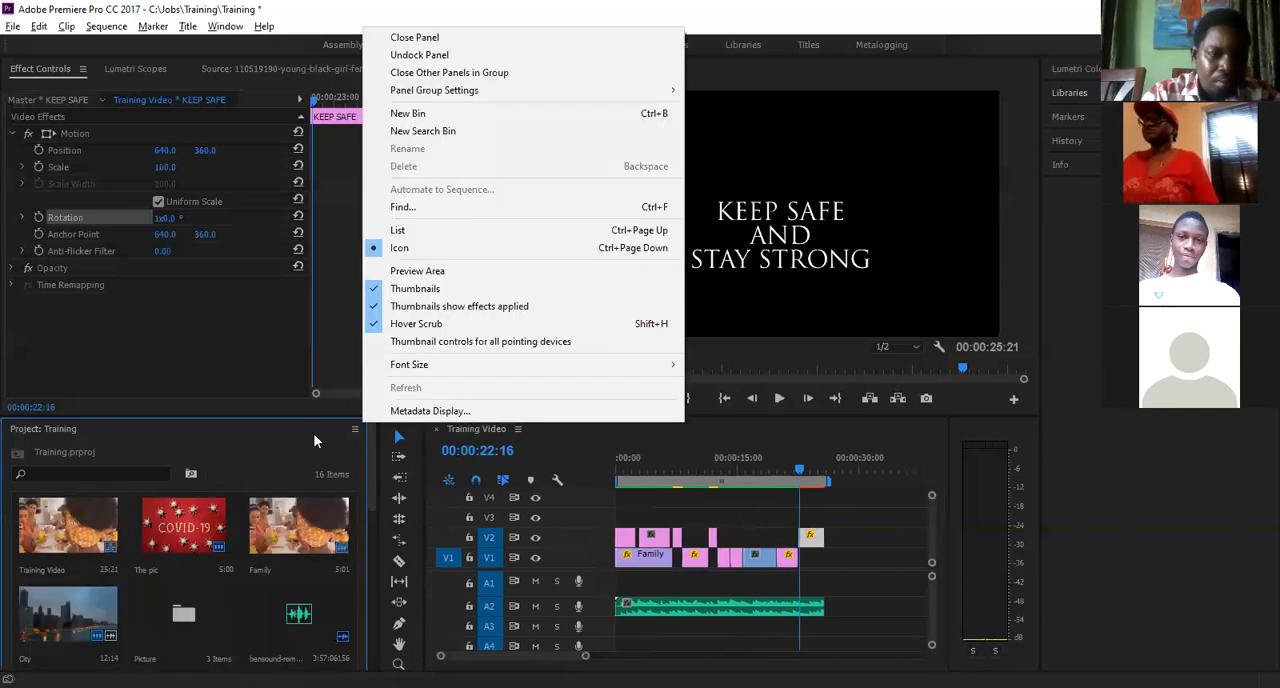
left_click(237, 478)
- Expand the Effects panel in the stacked group and bring all the Video Transitions categories into view
left_click(206, 475)
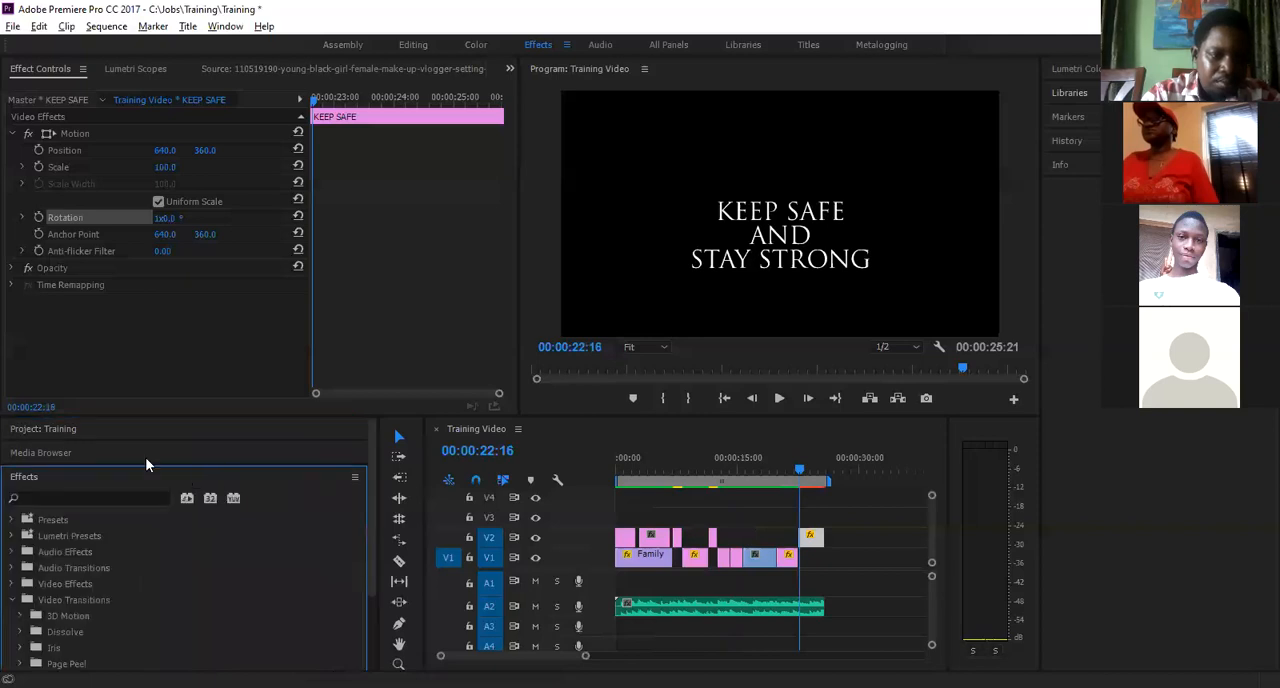
left_click_drag(137, 457, 158, 443)
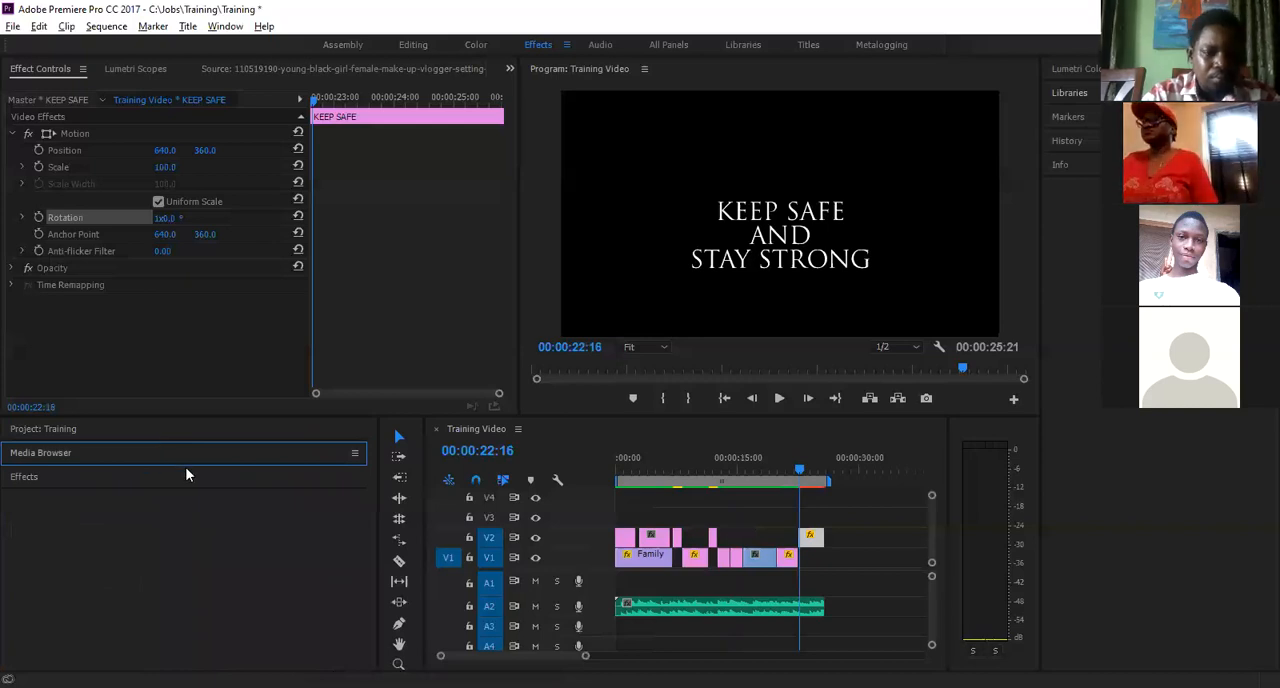
left_click(137, 476)
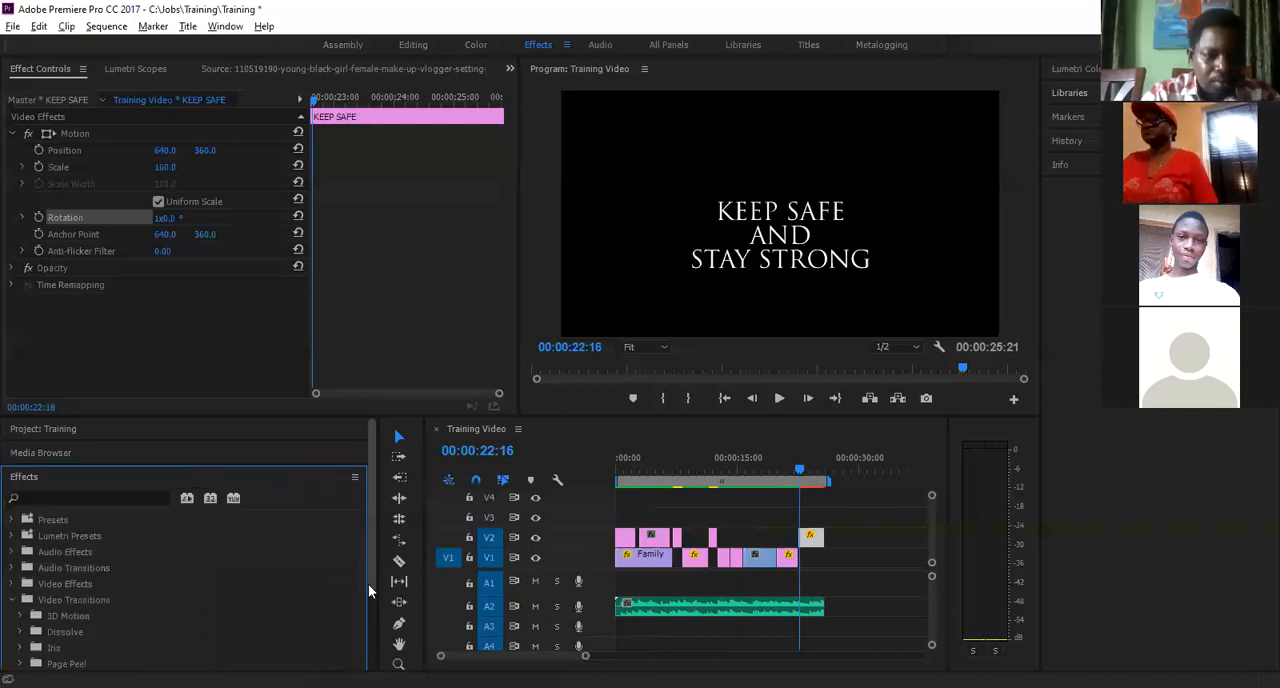
scroll(368, 591, "down", 3)
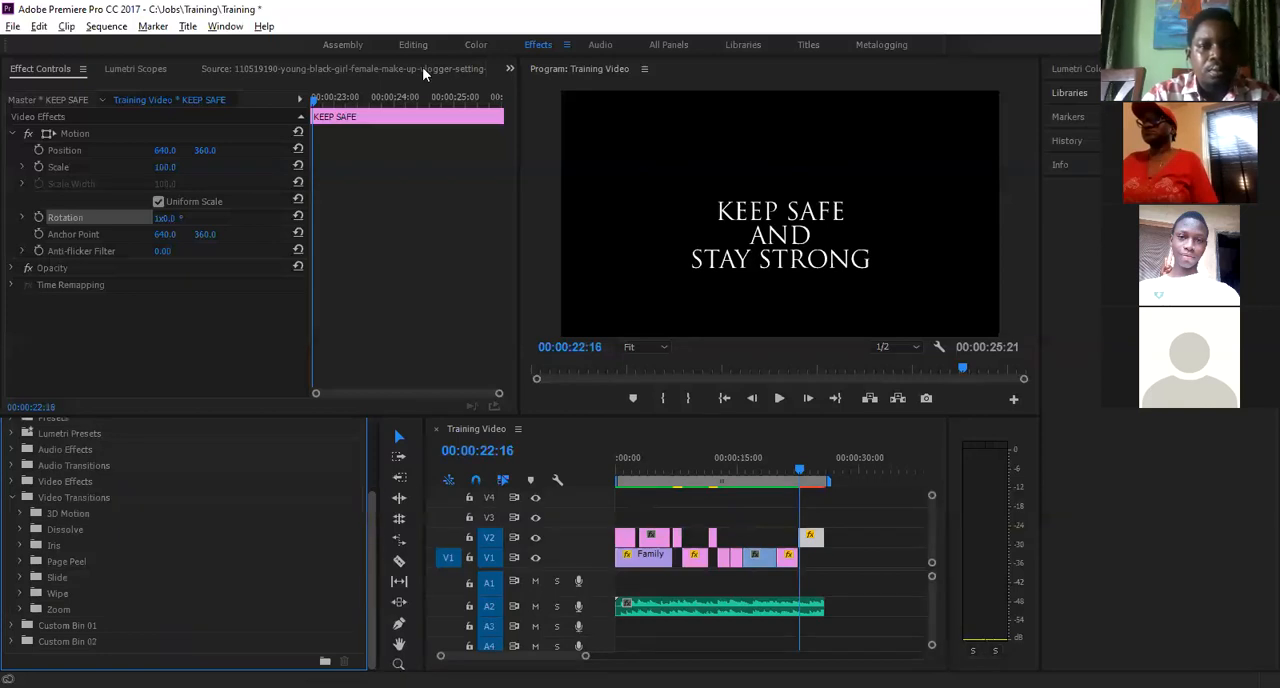
- Switch to the Editing workspace and show the Training project's contents
left_click(230, 27)
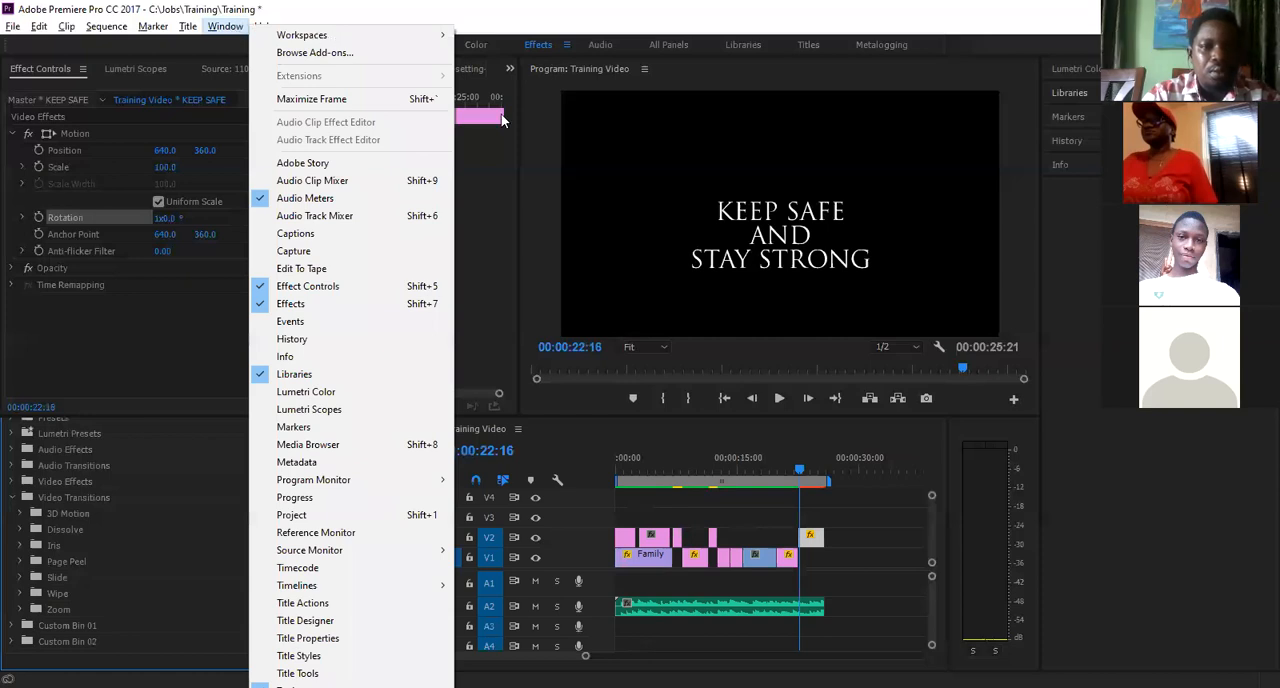
mouse_move(338, 38)
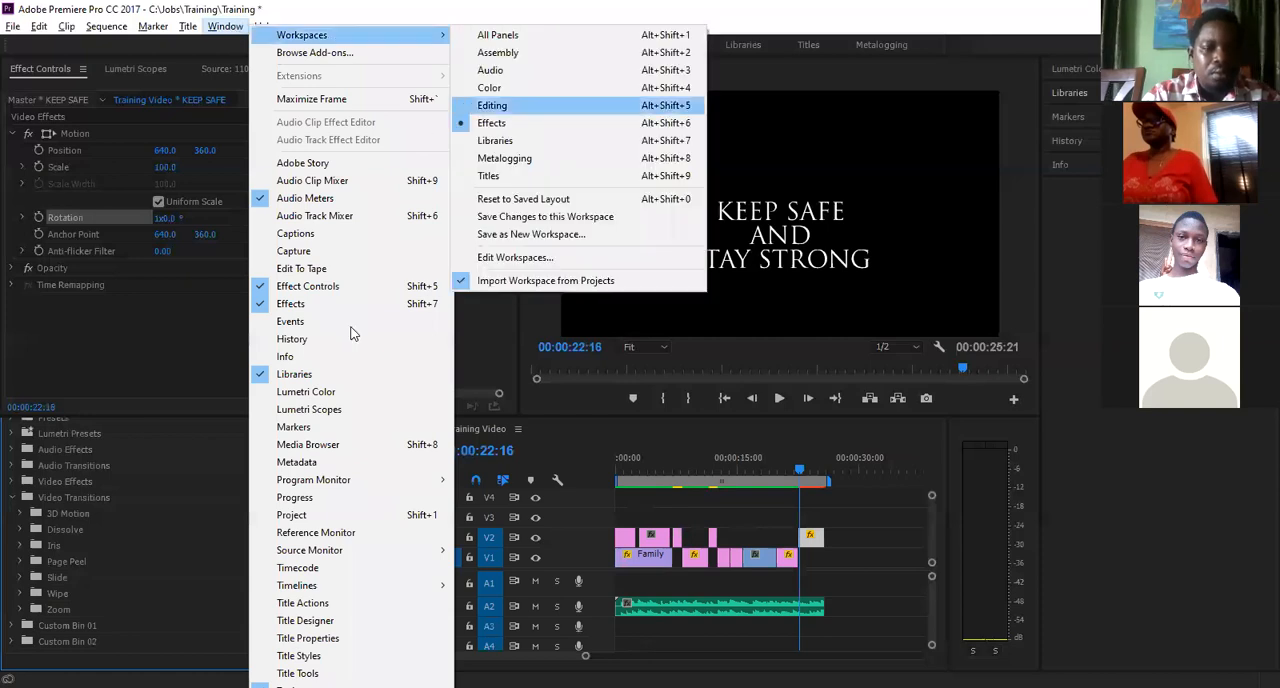
left_click(344, 358)
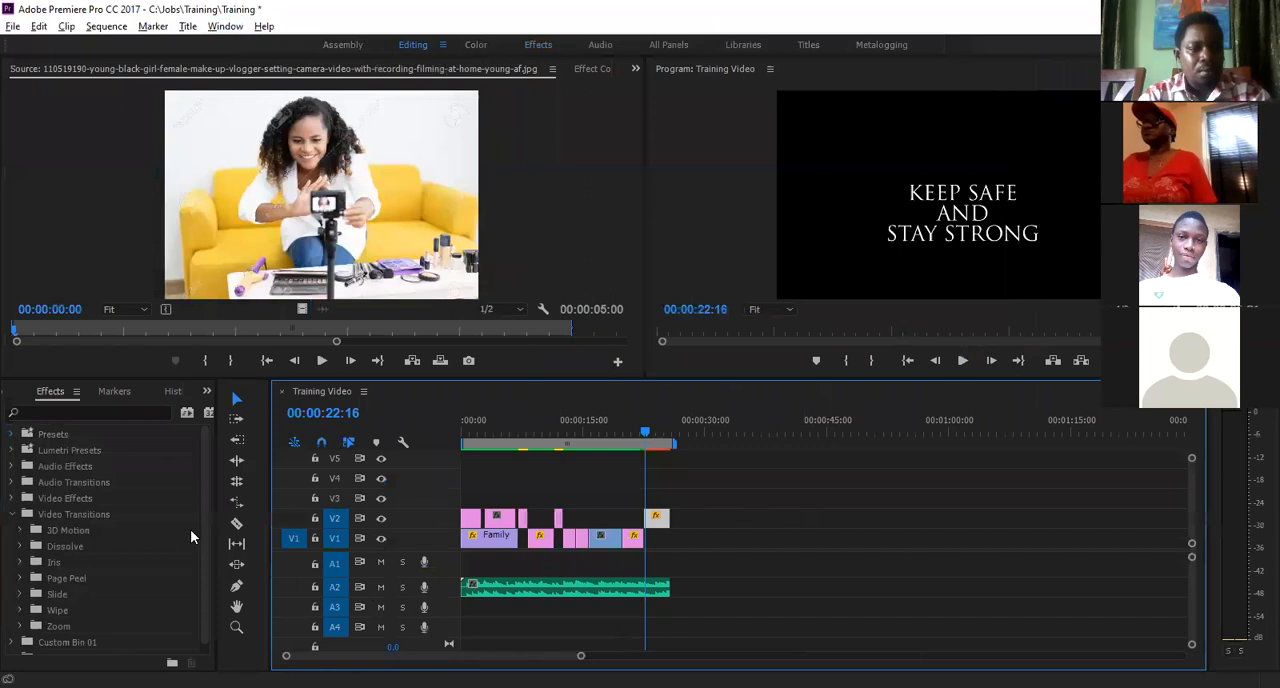
left_click(207, 391)
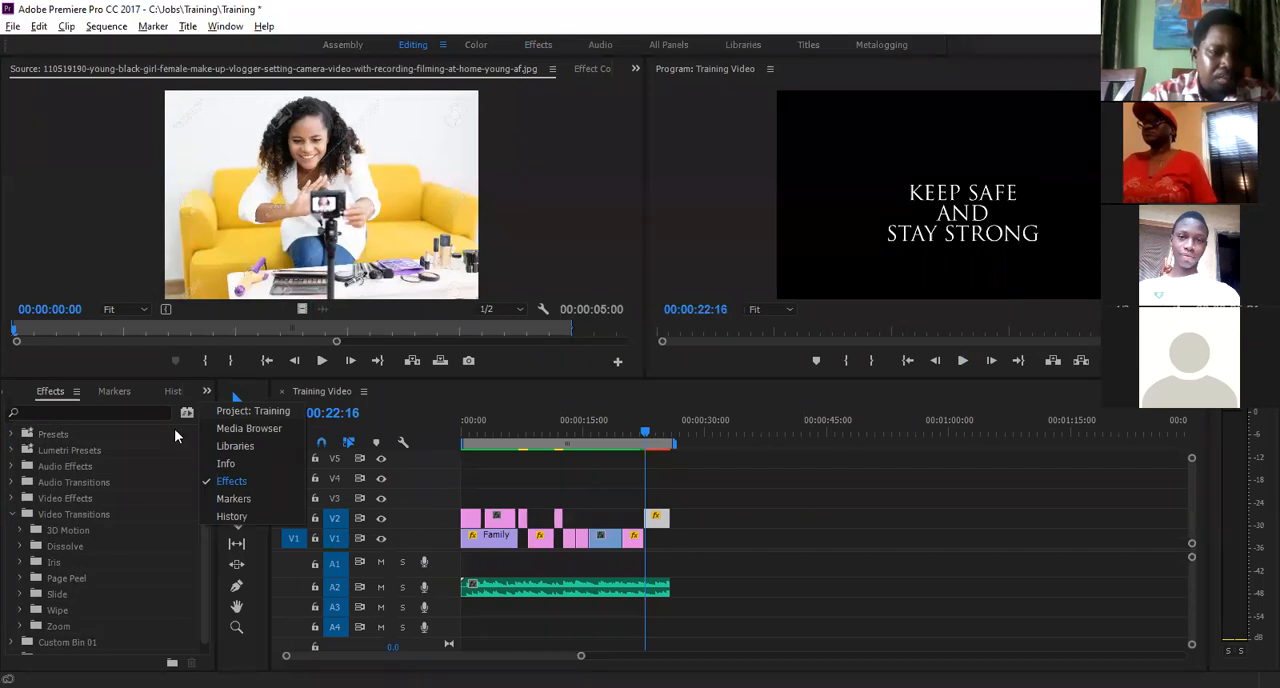
left_click(247, 412)
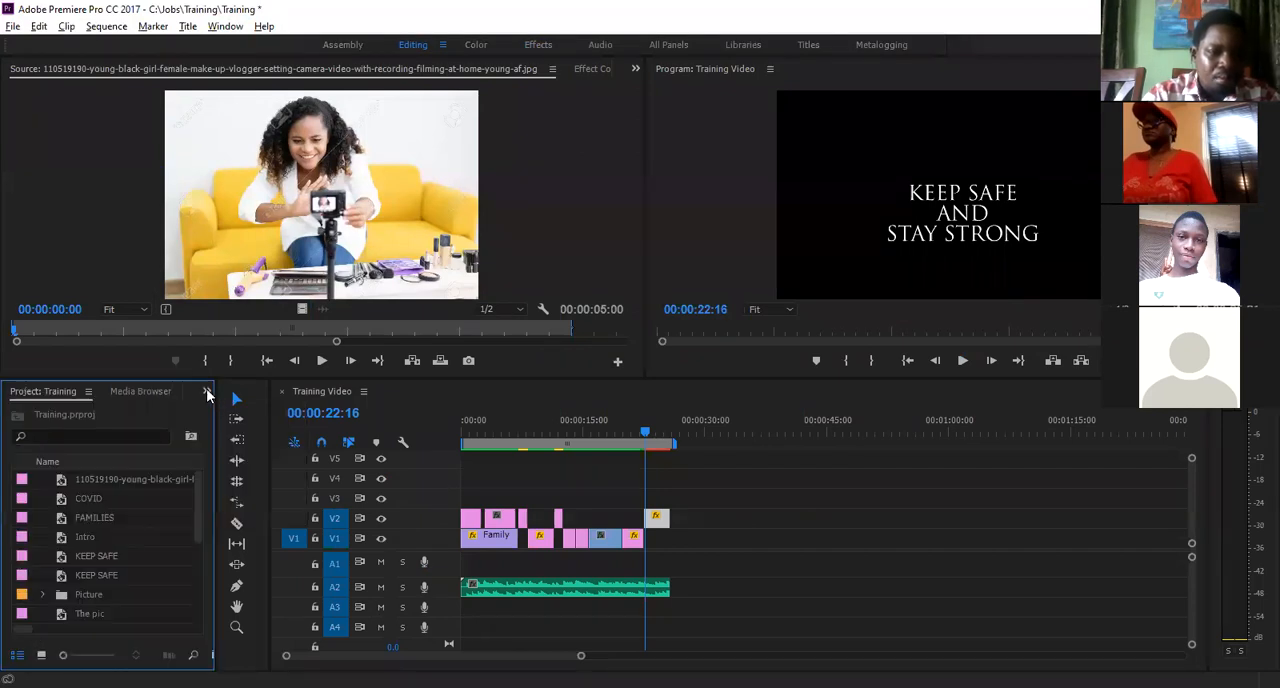
- Bring up the Effects panel and return to the Training project's contents
left_click(207, 391)
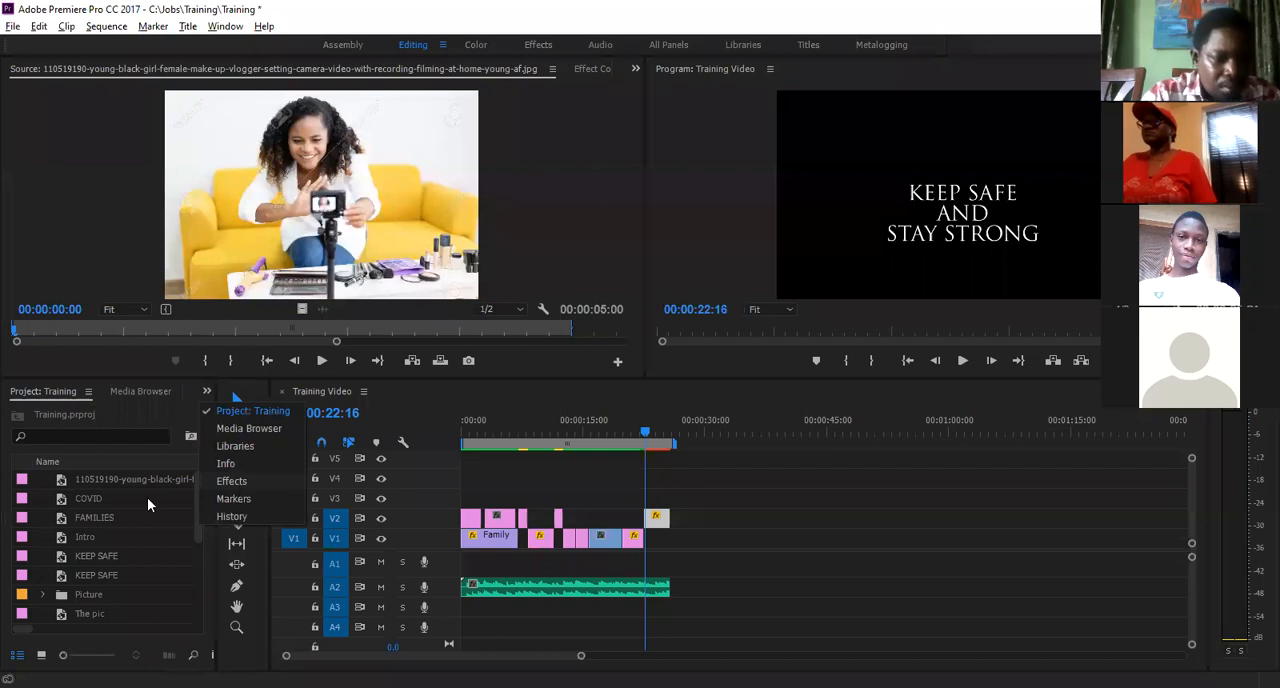
left_click(231, 481)
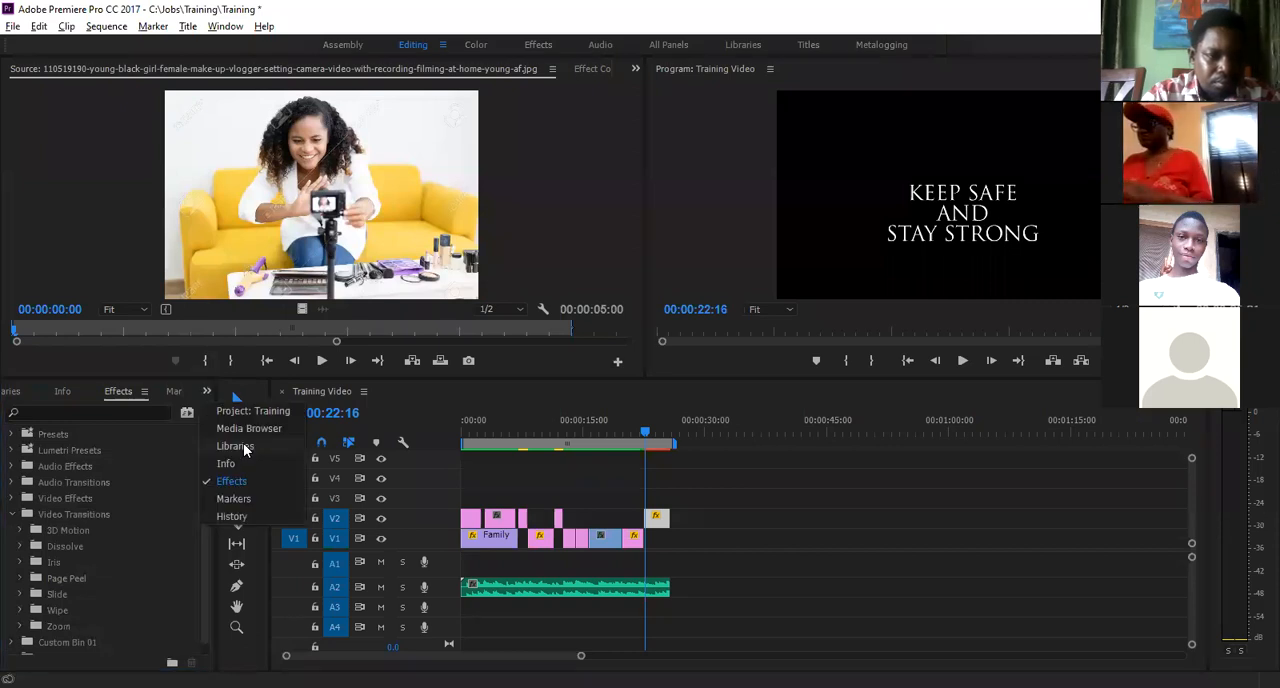
left_click(250, 411)
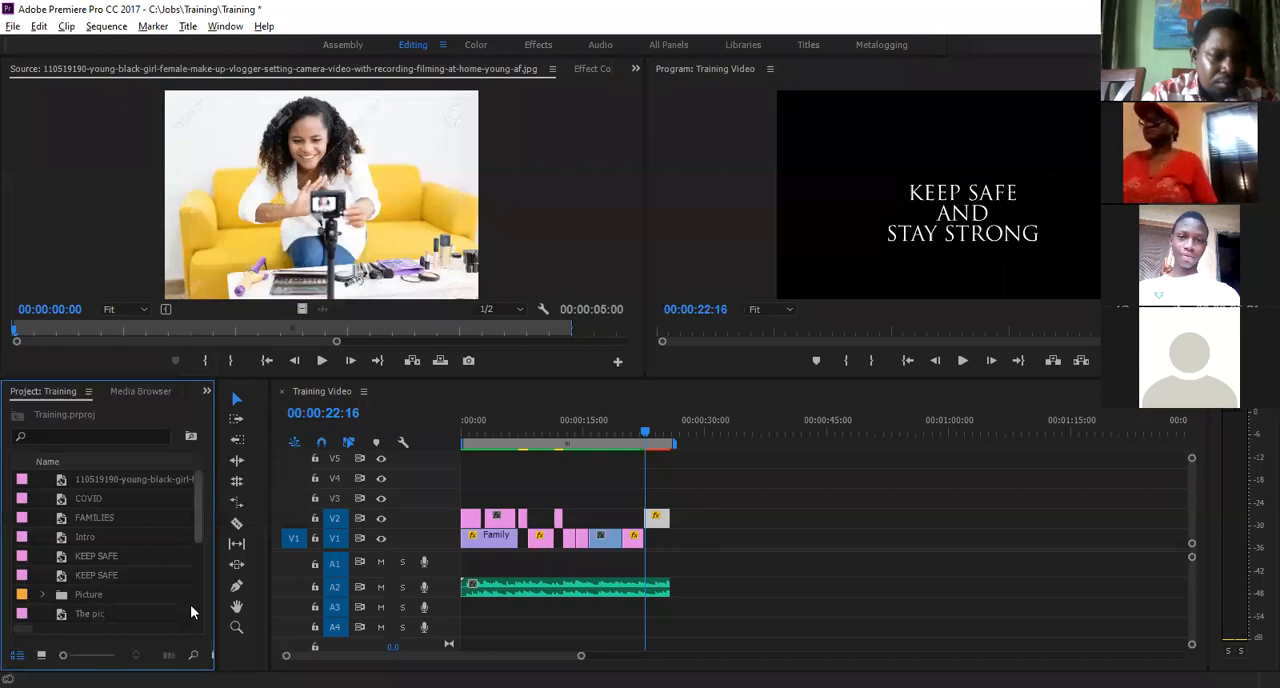
- Place the Family Small clip on V2 in the empty stretch after the existing clips and play part of it
scroll(190, 604, "down", 5)
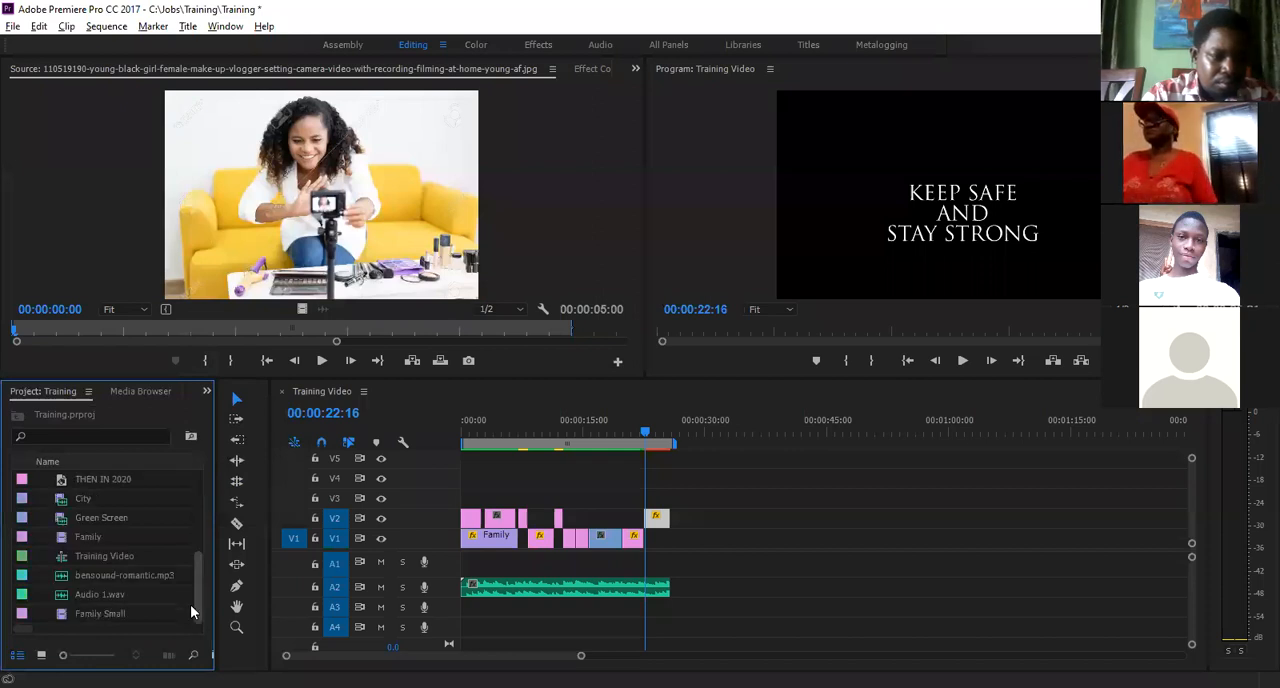
left_click(105, 612)
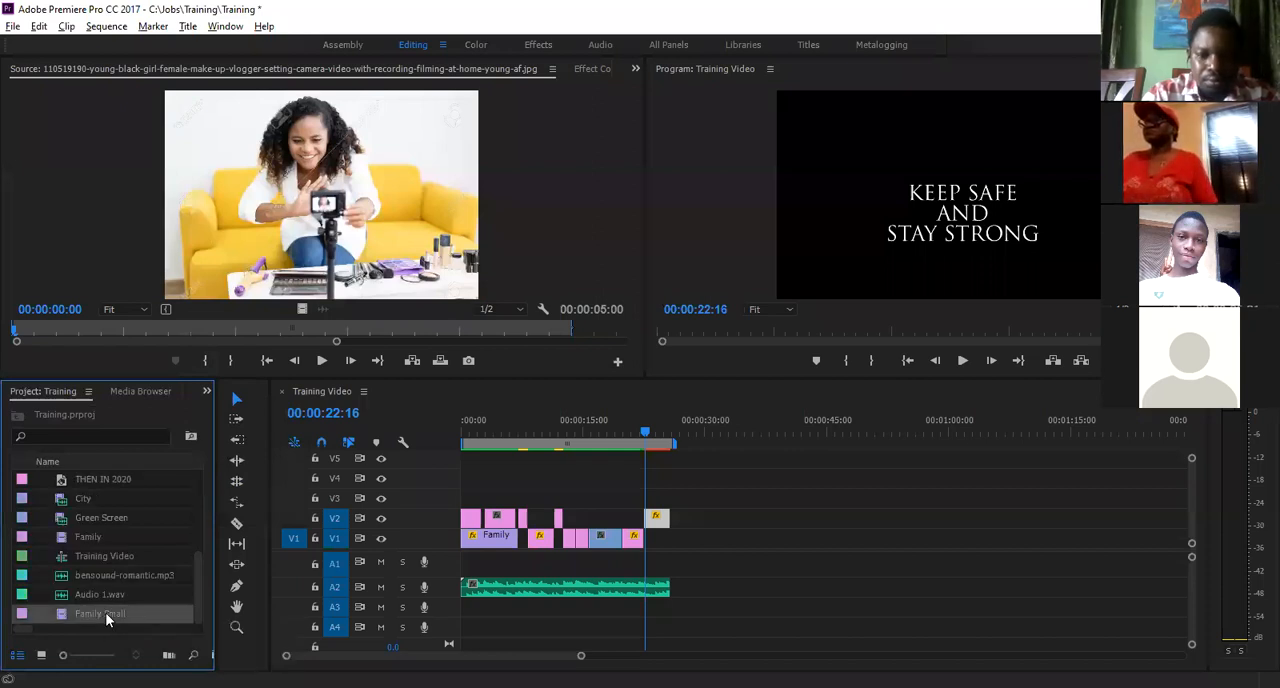
left_click_drag(105, 612, 782, 518)
left_click(830, 437)
key("space")
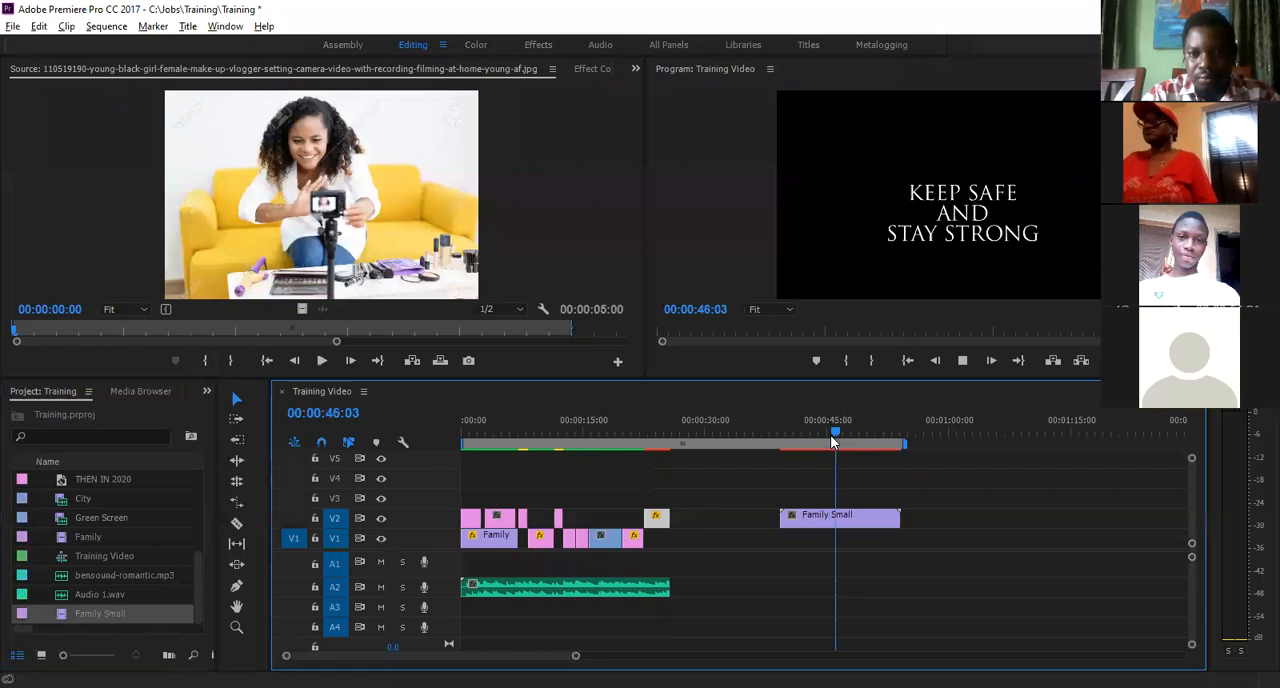
key("space")
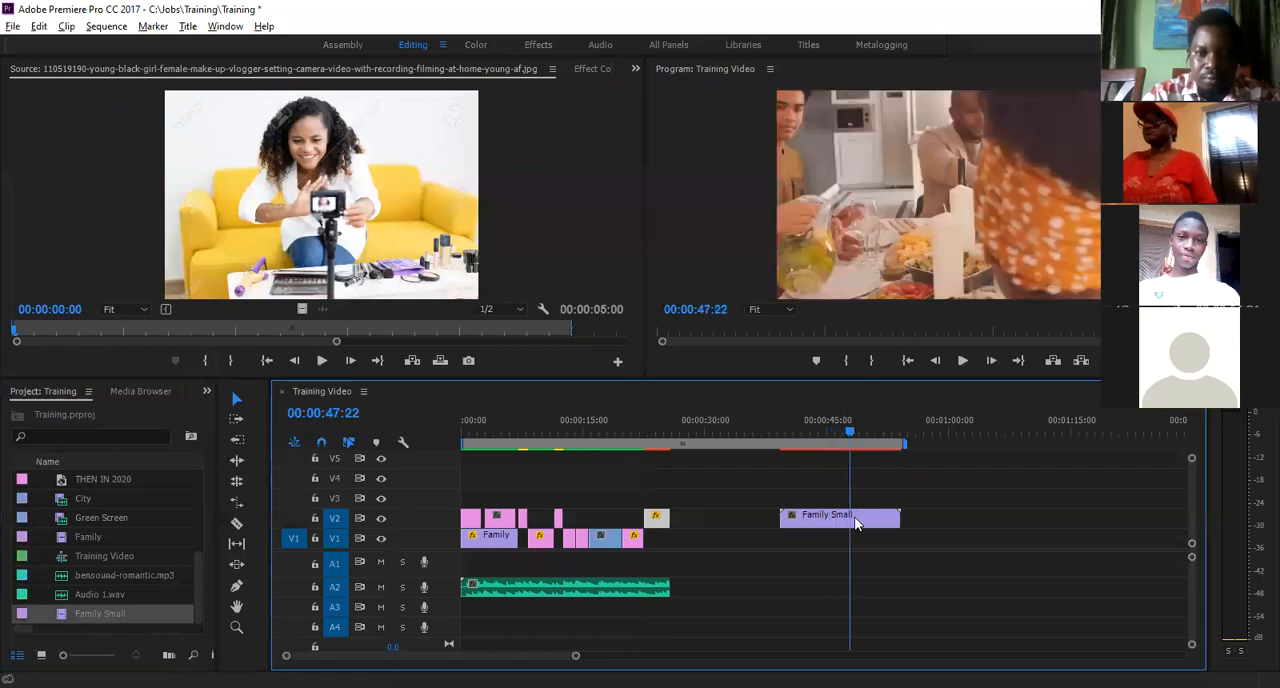
- Delete the Family Small clip from V2
left_click(856, 520)
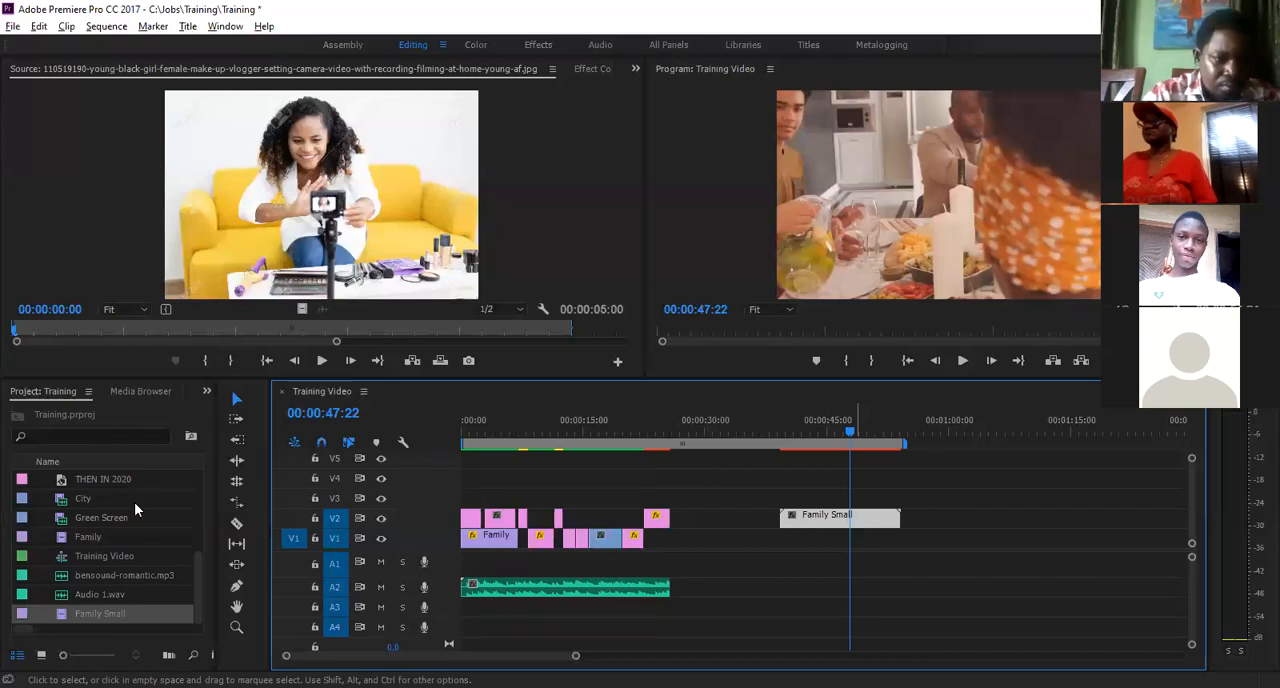
key("Delete")
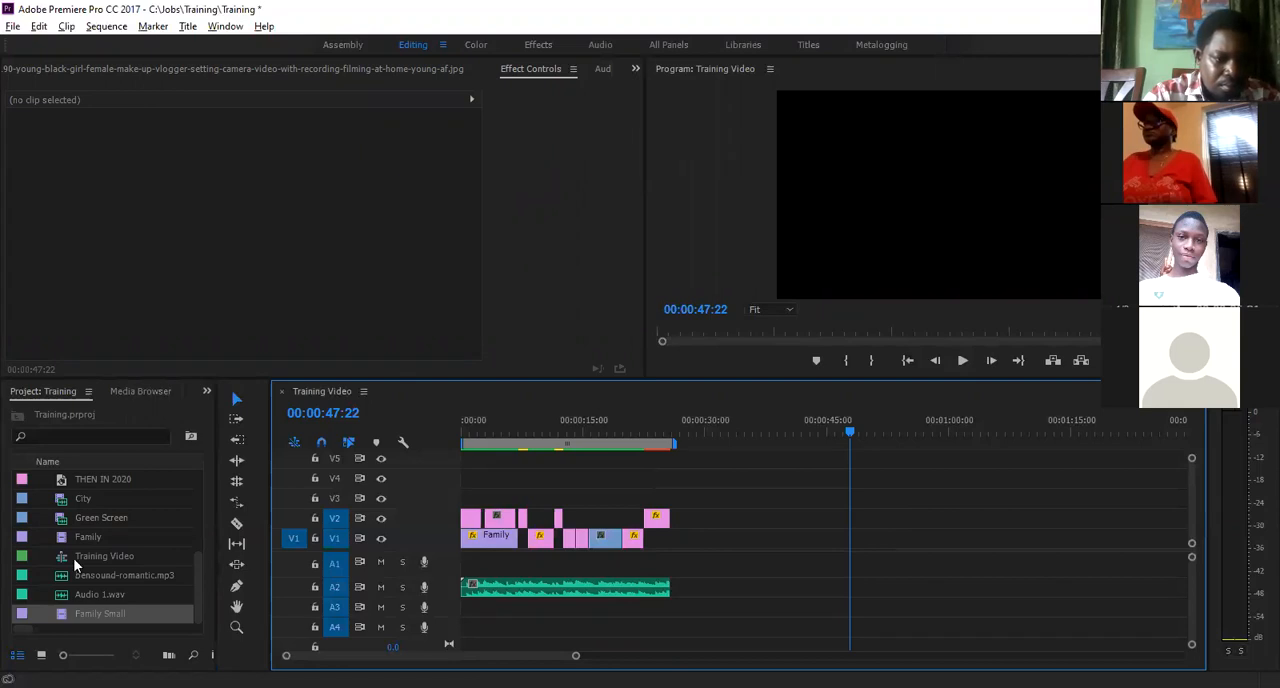
- Place the City clip on V1 at about 00:00:40 and the Face Masks image from the Picture bin directly after it
key("ctrl+z")
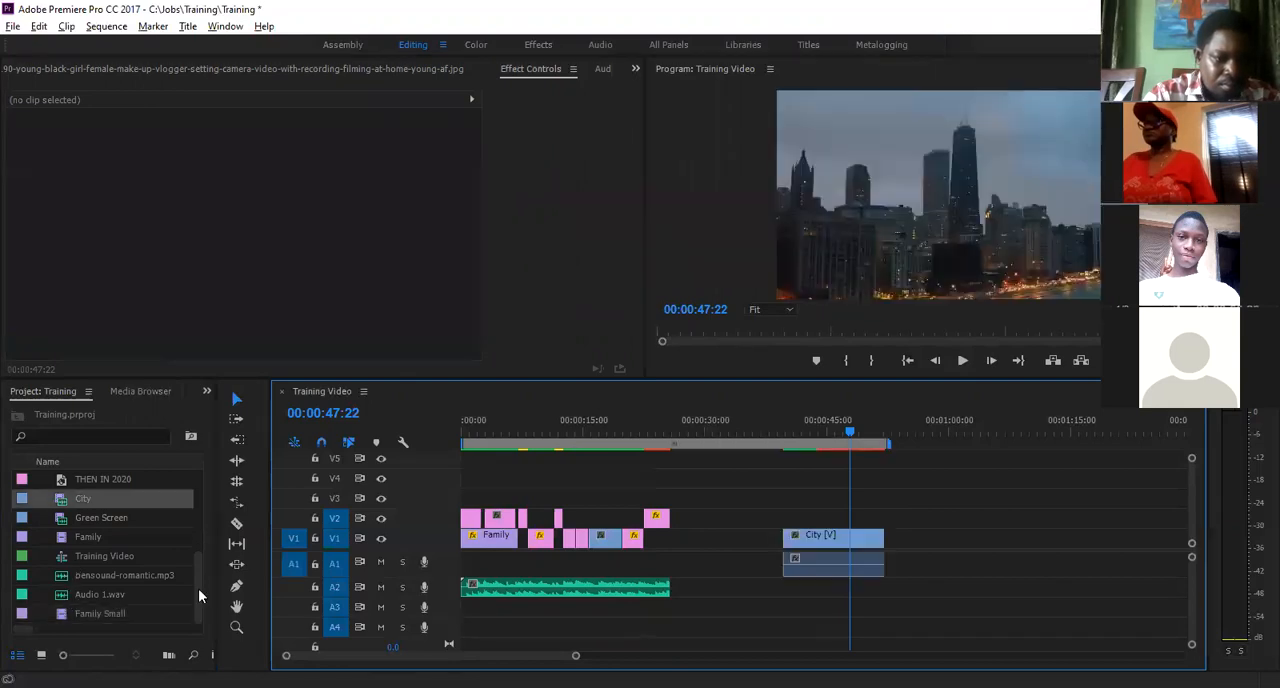
left_click_drag(197, 588, 200, 540)
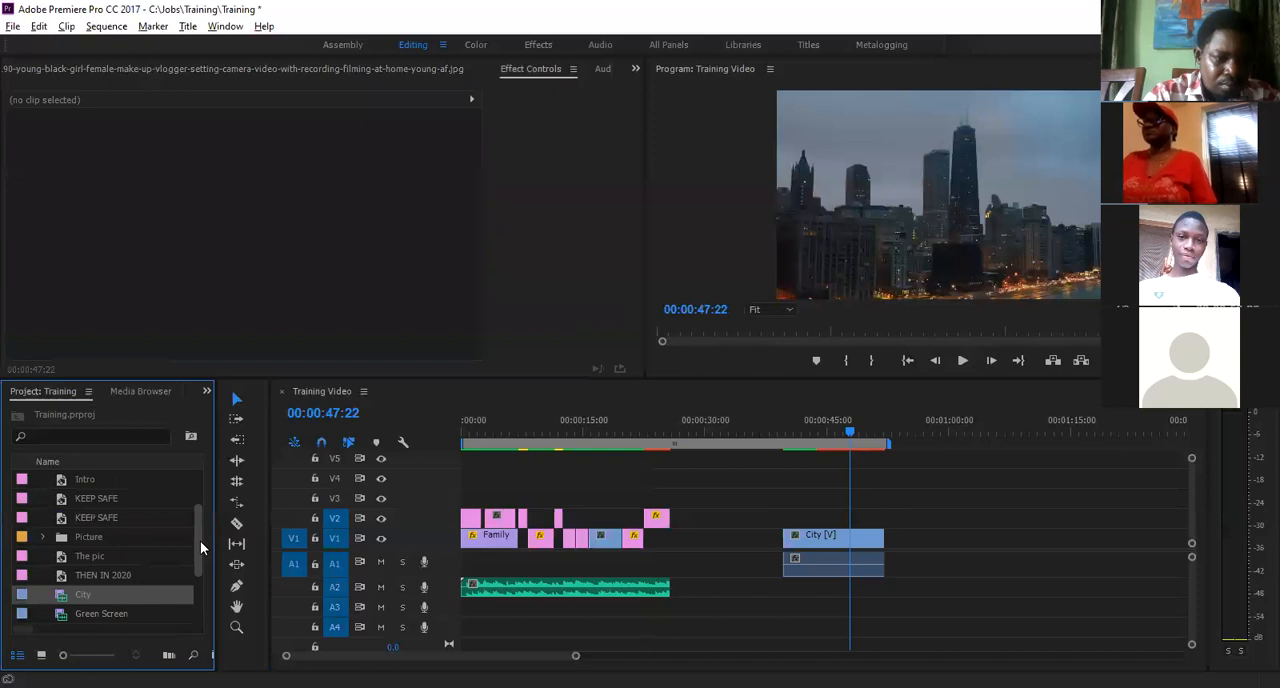
left_click(42, 537)
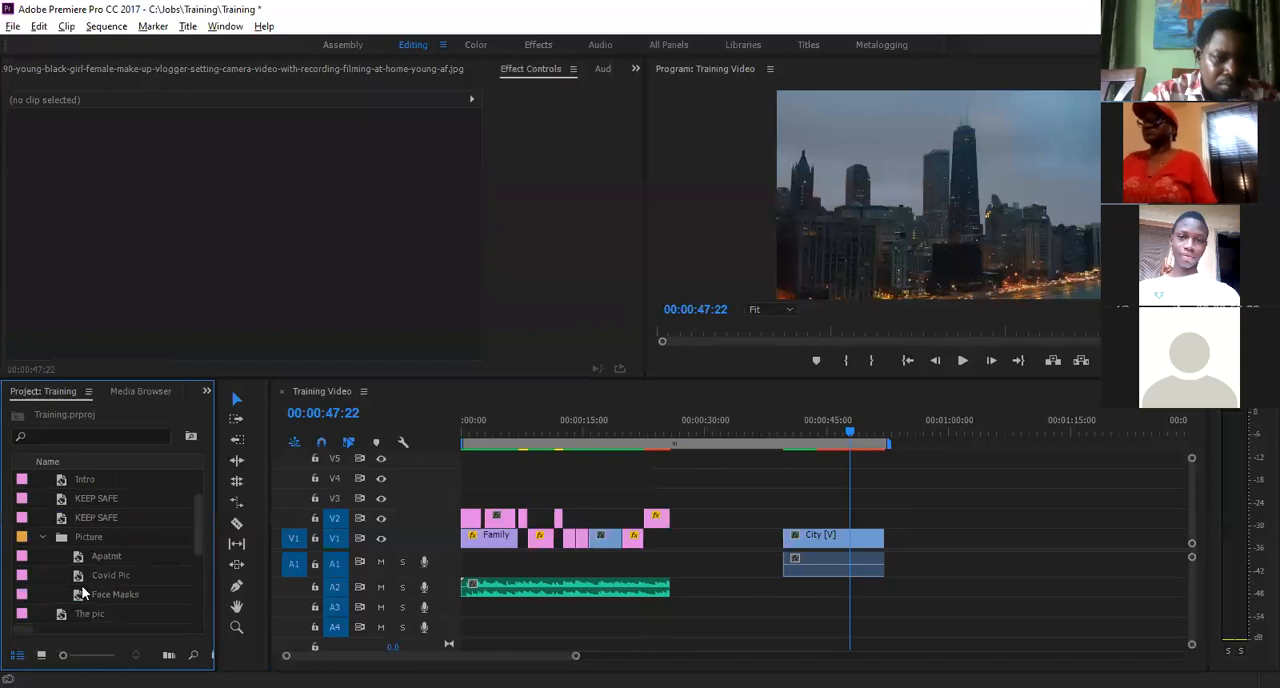
left_click(78, 596)
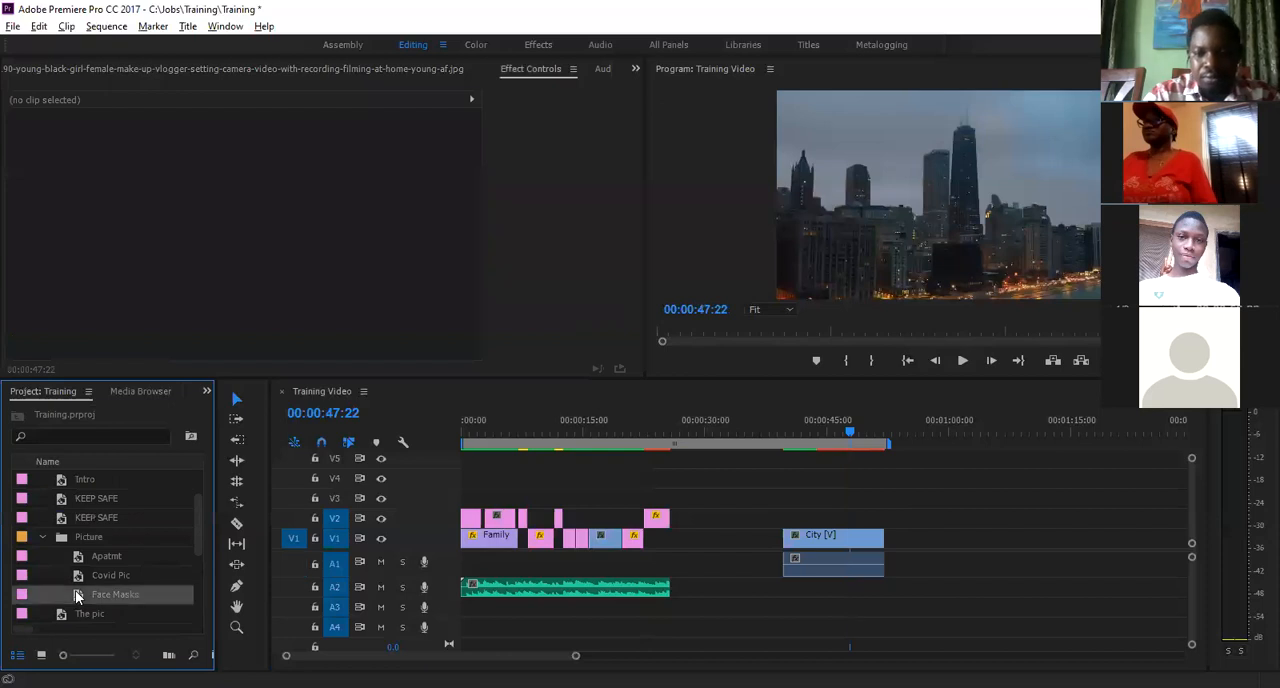
left_click_drag(78, 596, 904, 445)
- Set the Scale of the City clip to 58 and of the Face Masks image to 22
left_click(843, 444)
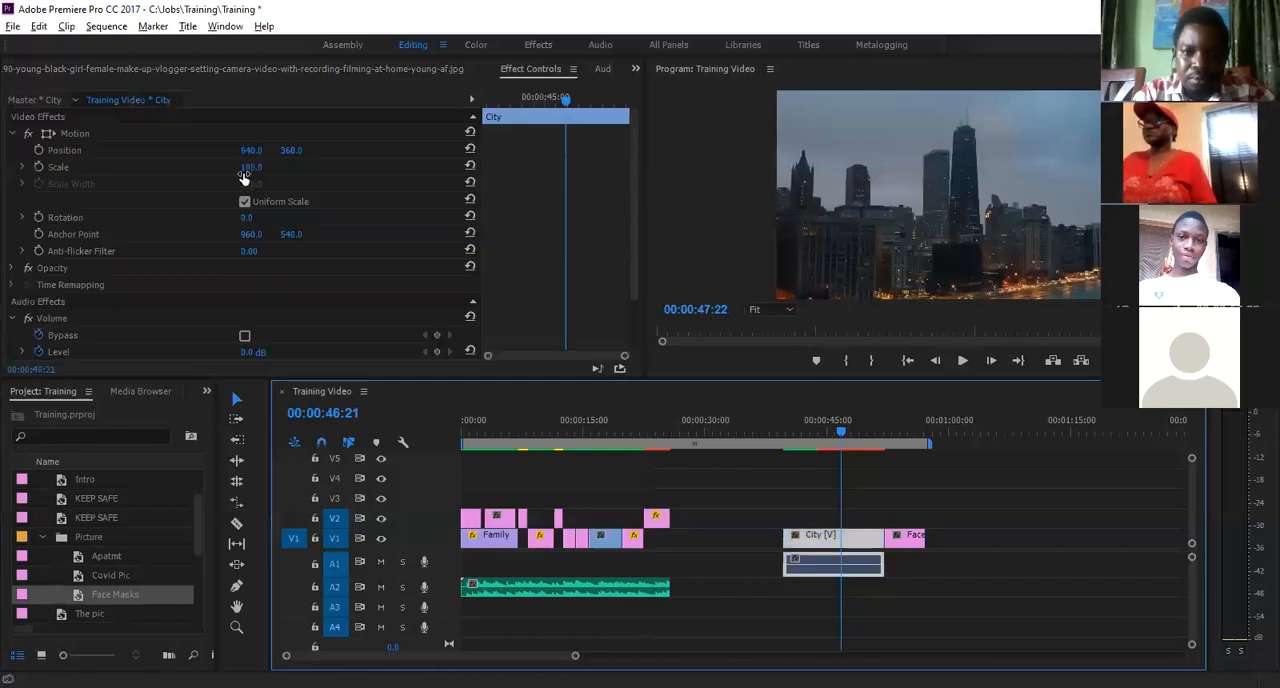
mouse_move(244, 171)
left_mouse_down()
mouse_move(203, 184)
mouse_move(240, 178)
left_mouse_up()
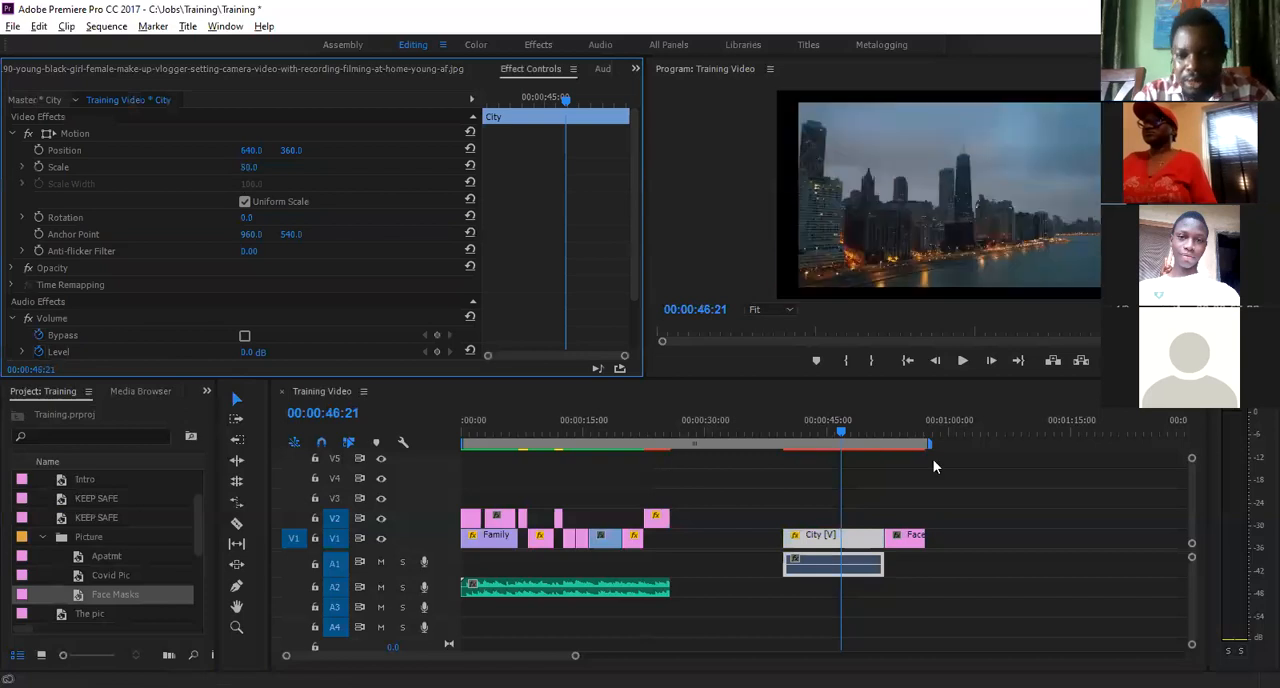
left_click(913, 437)
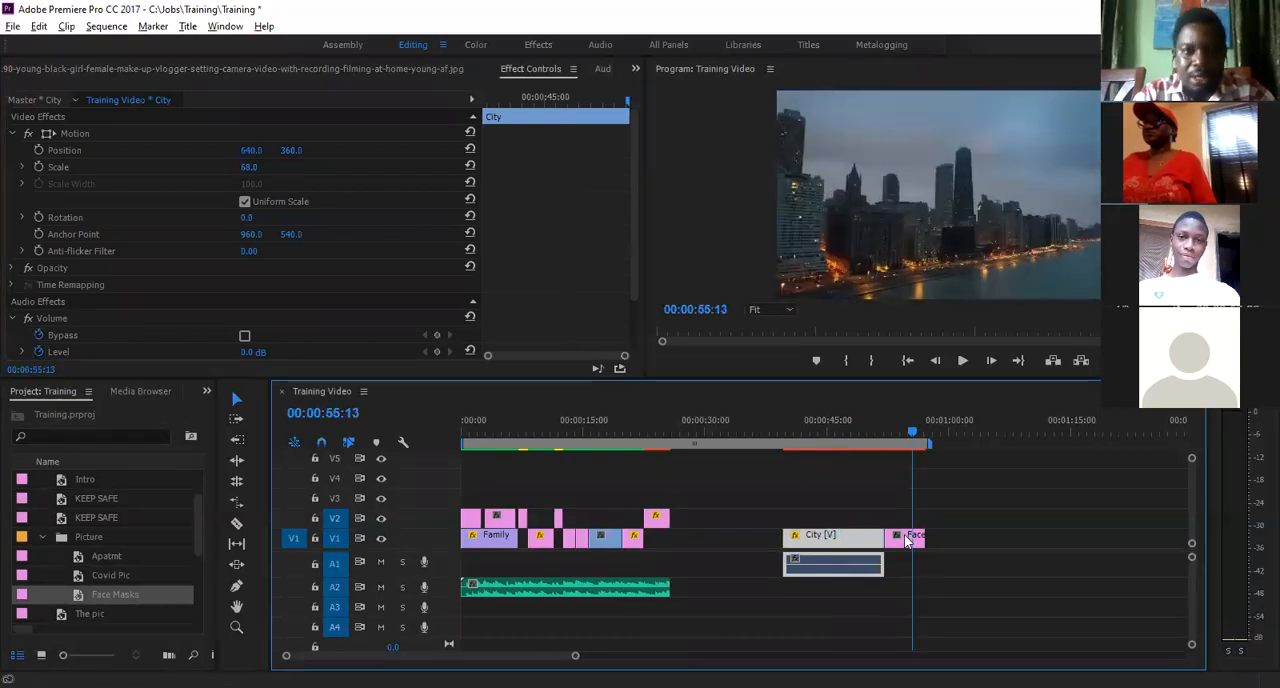
left_click(907, 540)
left_click_drag(245, 172, 174, 191)
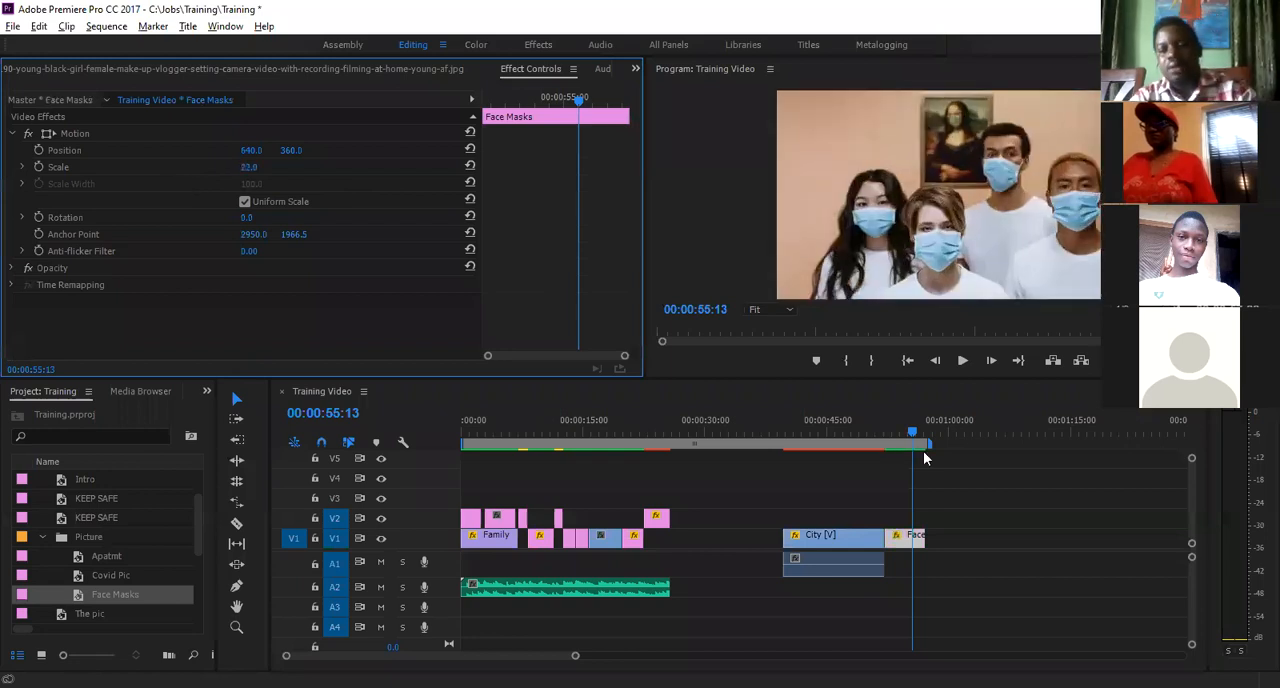
- Play the sequence from 00:00:49:23 across the cut between the City and Face Masks clips
left_click(868, 441)
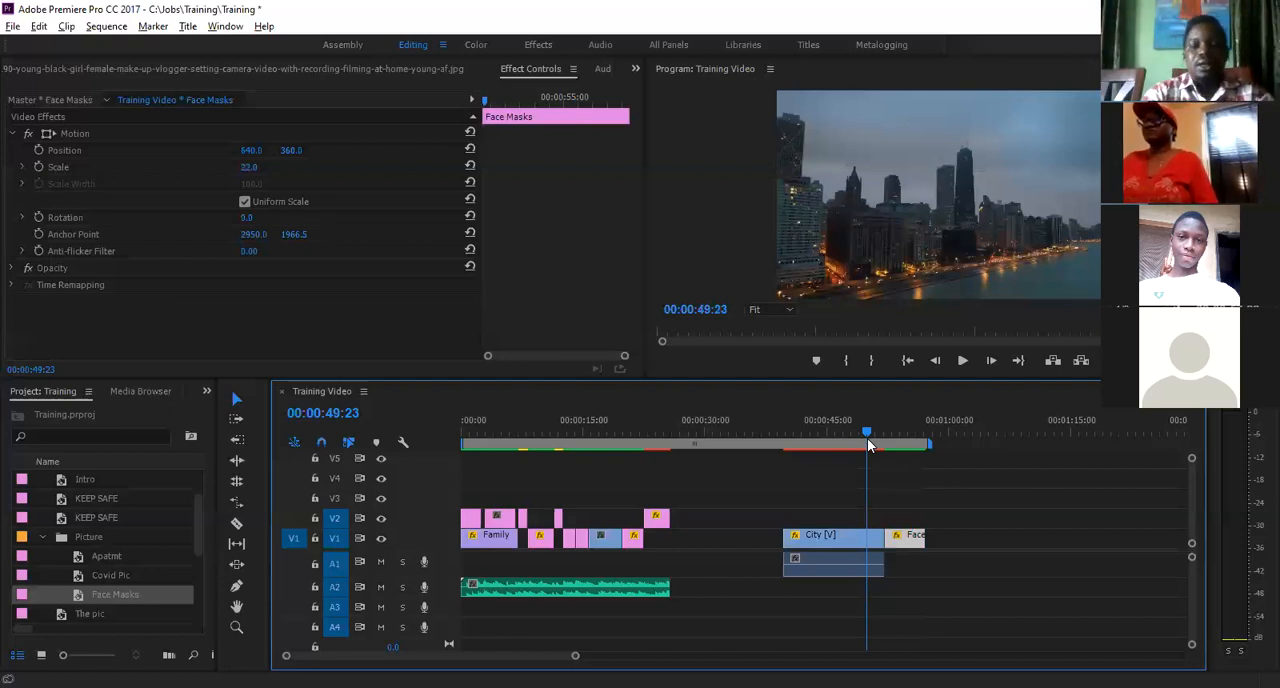
key("space")
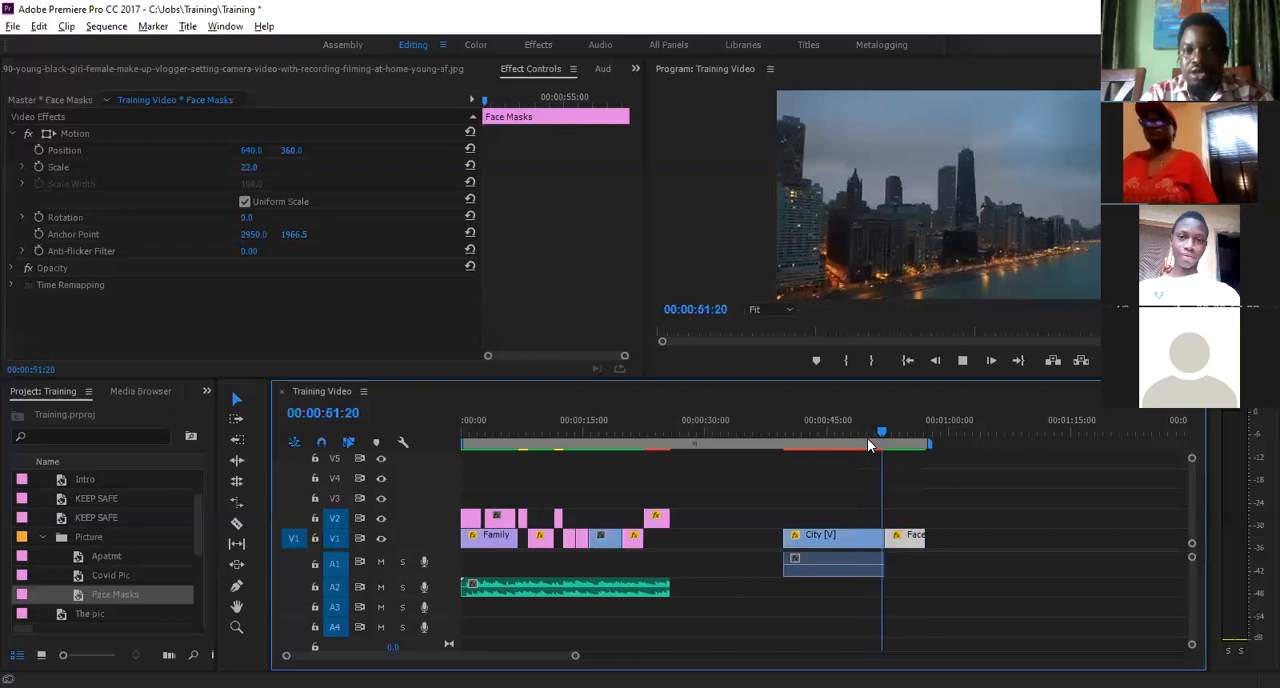
key("space")
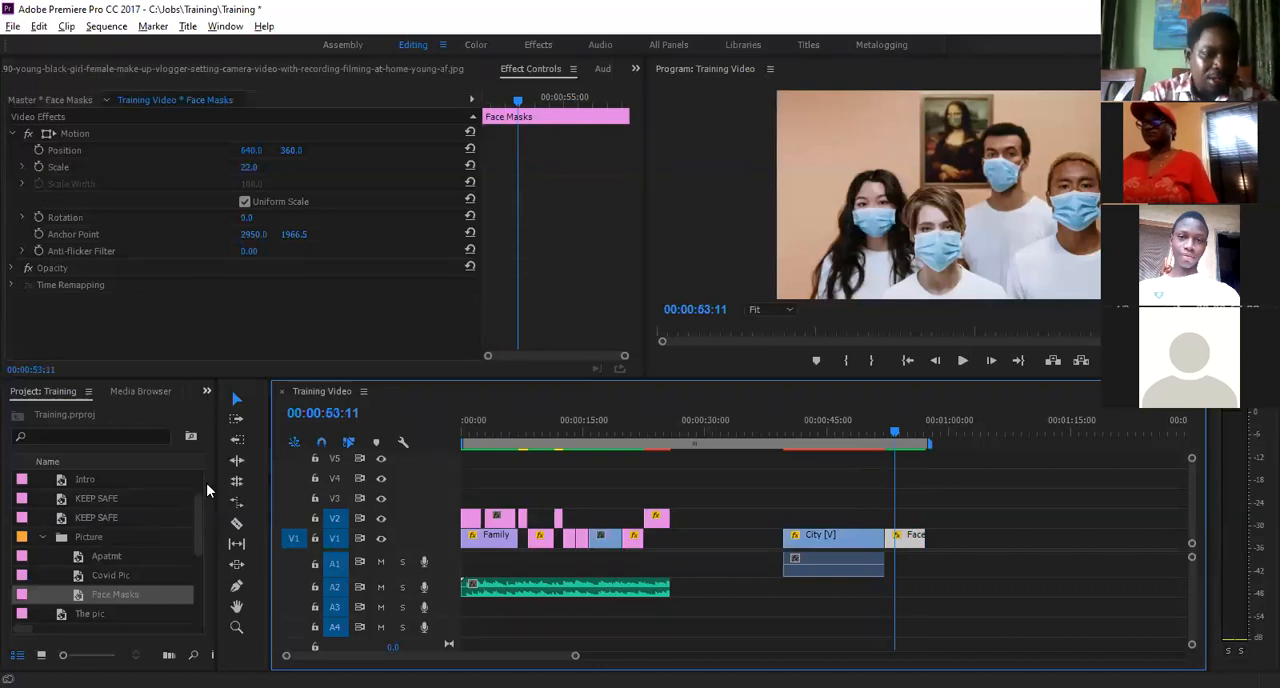
- Show the Effects panel and bring all the Video Transitions categories into view
key("shift+7")
scroll(205, 538, "down", 1)
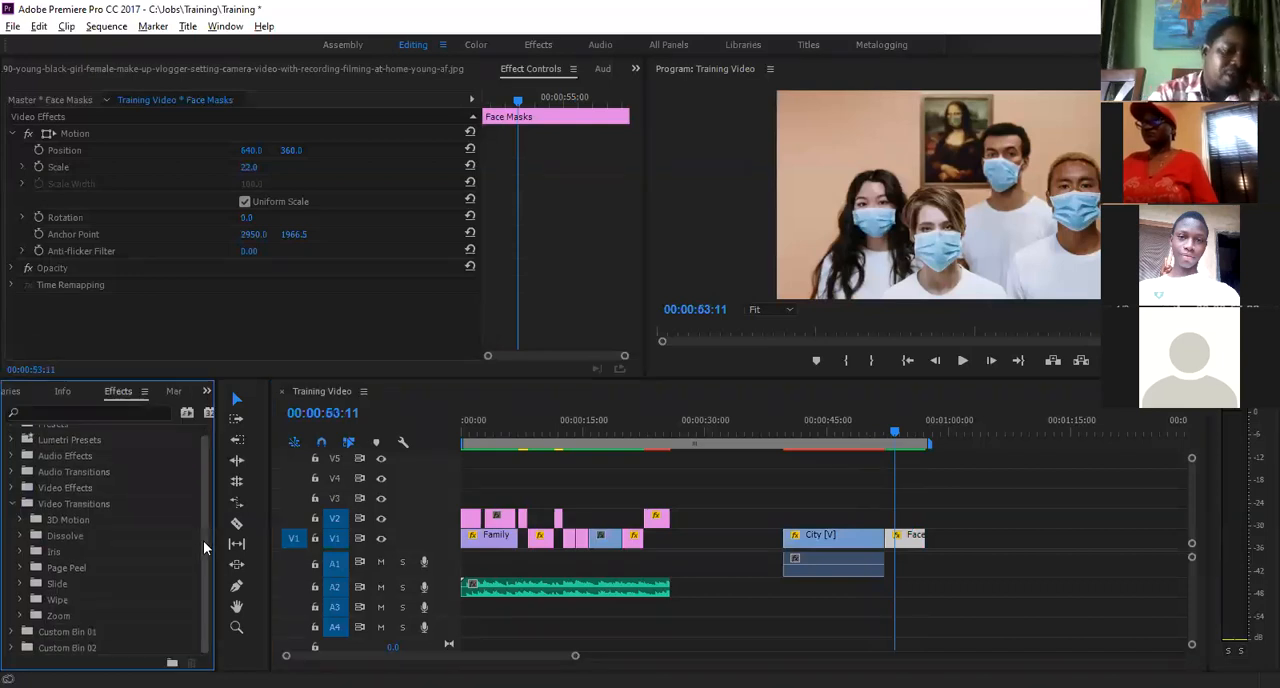
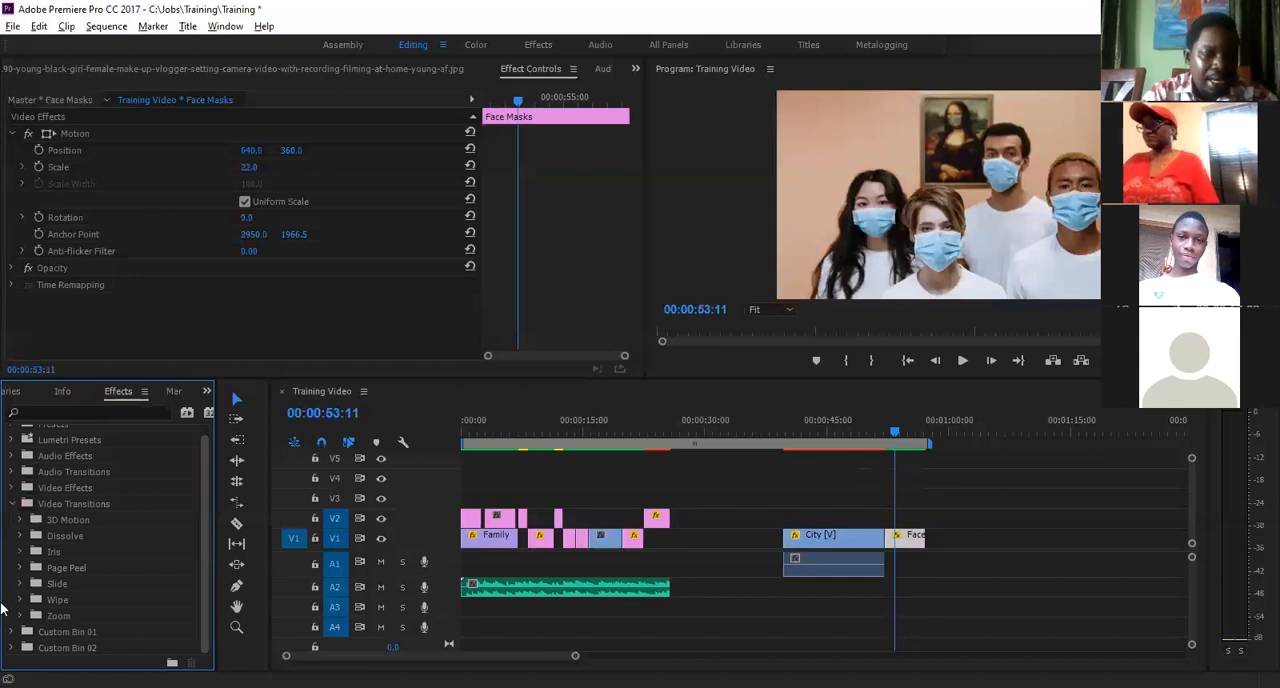
- Apply the Cube Spin transition from 3D Motion to the cut between the City and Face Masks clips on V1
left_click(21, 521)
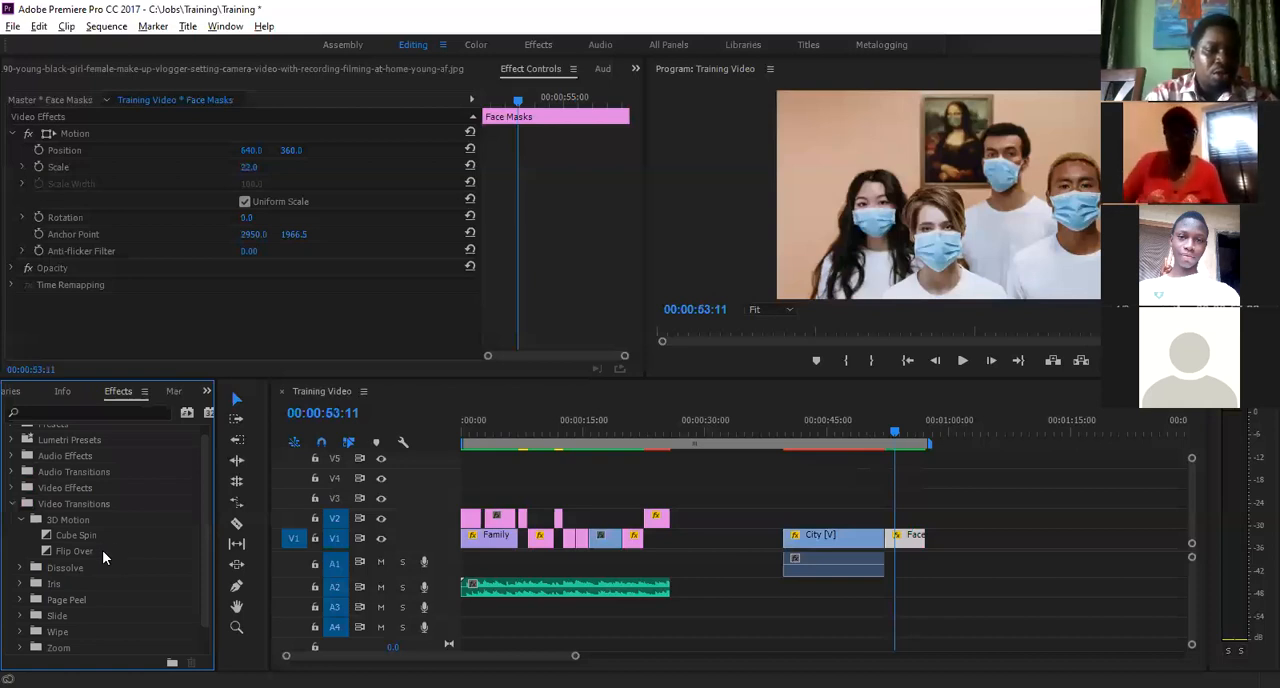
left_click(47, 537)
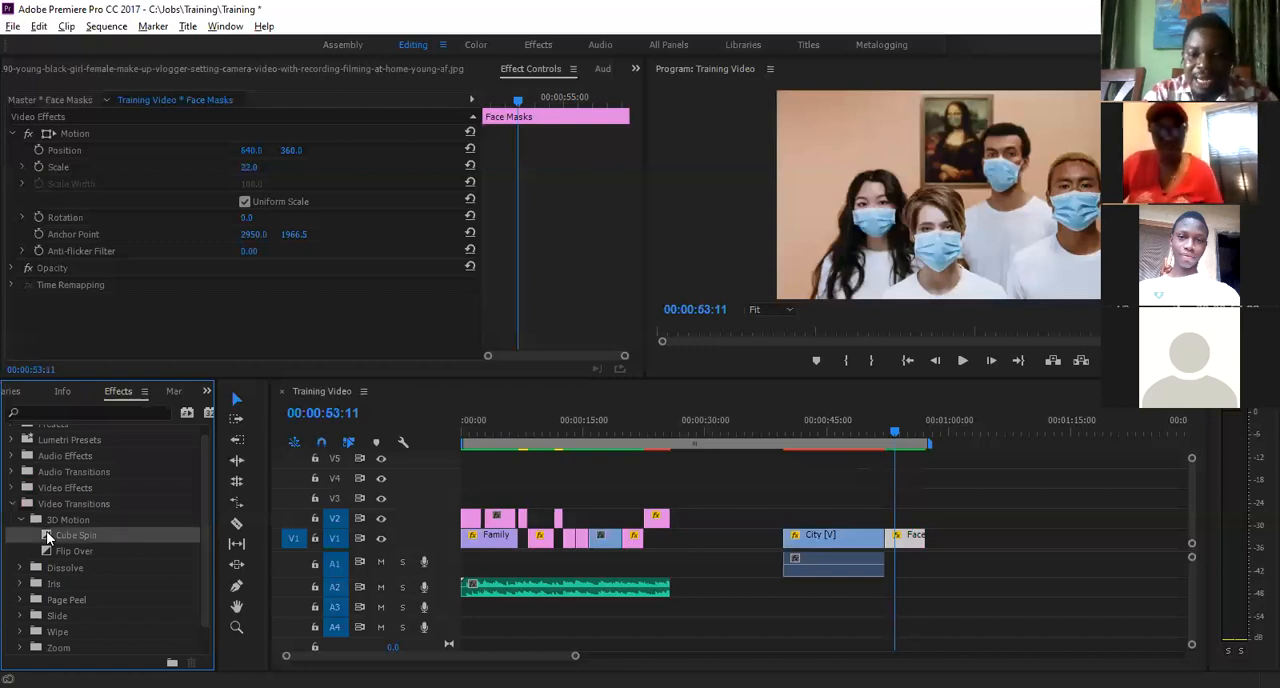
left_click_drag(47, 538, 884, 540)
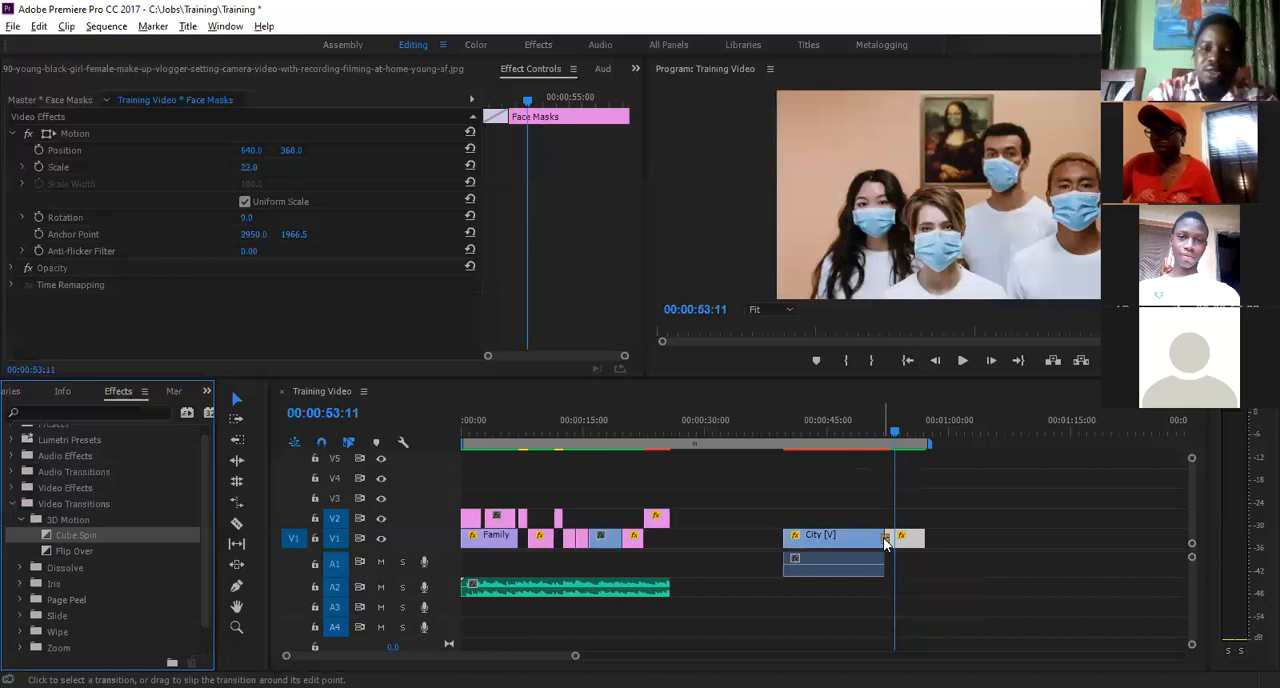
- Play the sequence from 00:00:51:09 across the Cube Spin transition
left_click(880, 438)
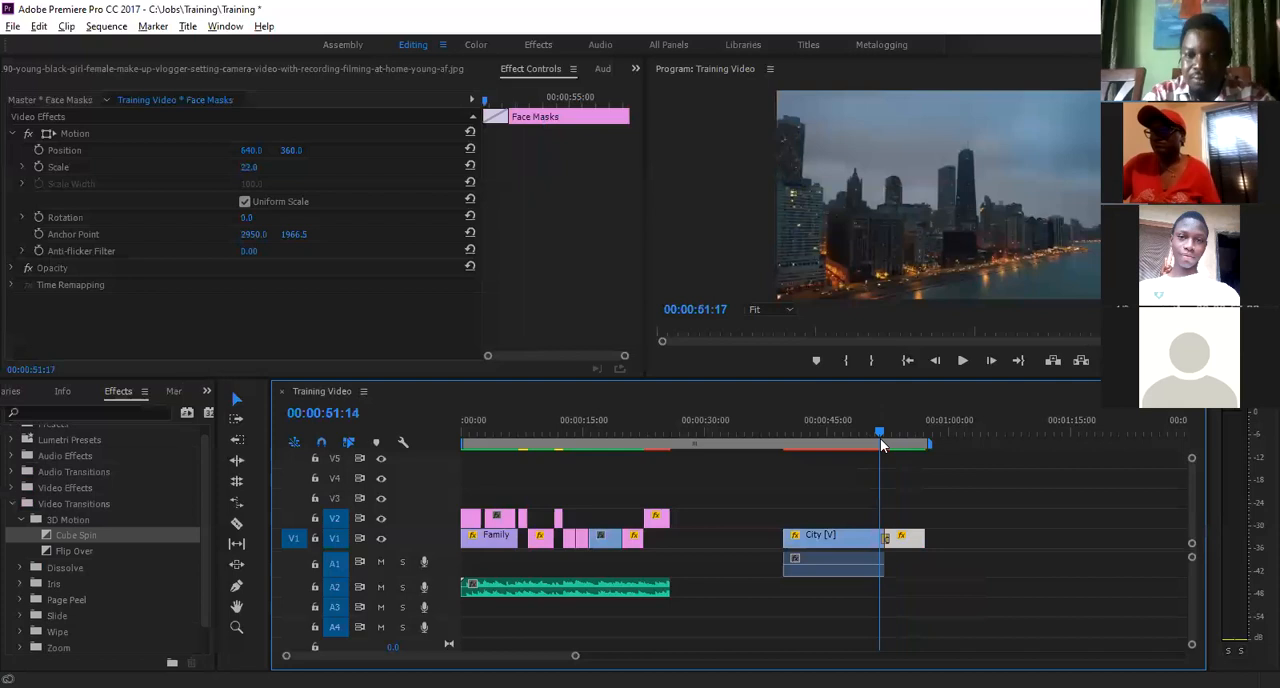
key("Left")
key("Left")
key("Left")
key("Left")
key("Left")
key("Left")
key("Left")
key("Left")
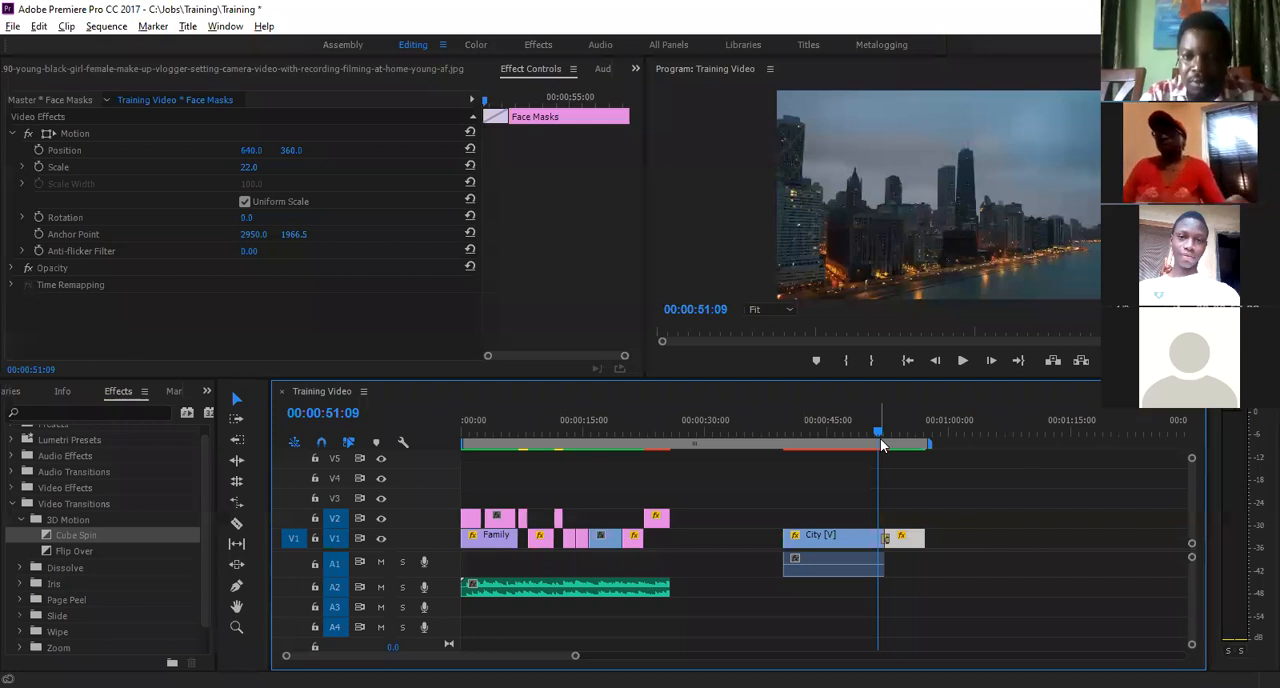
key("space")
key("space")
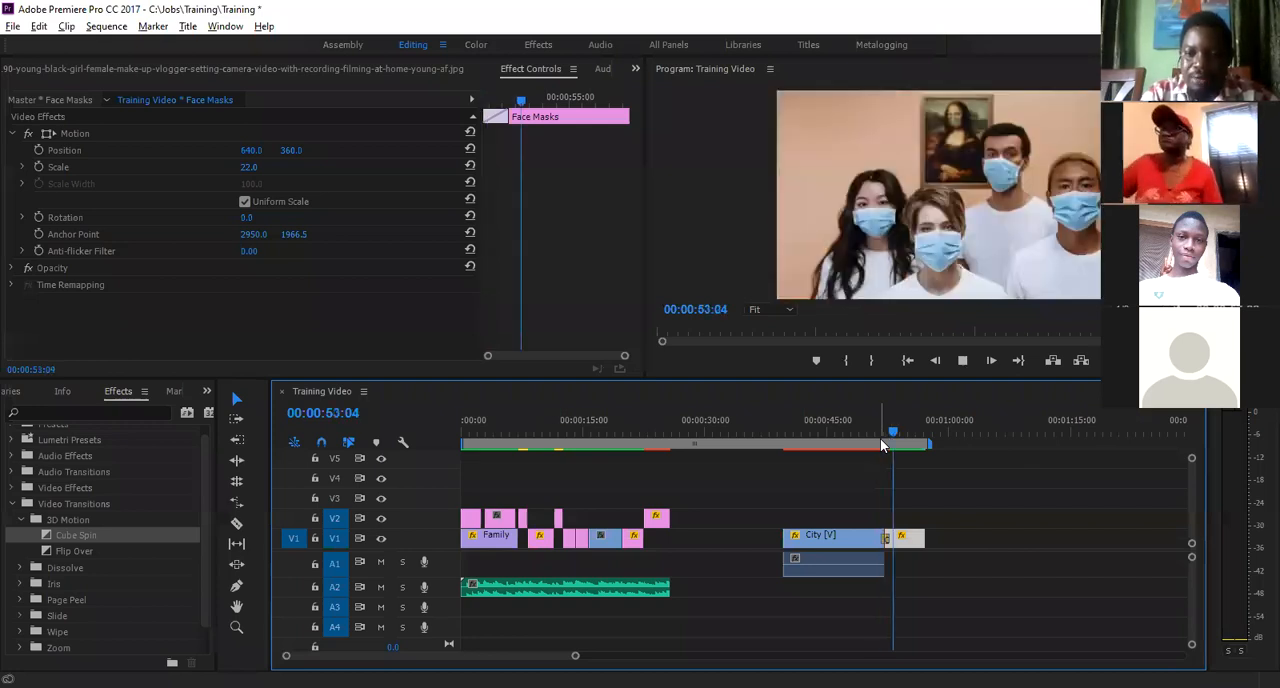
- Preview the Cube Spin transition again by playing the sequence from 00:00:50:22
left_click(883, 438)
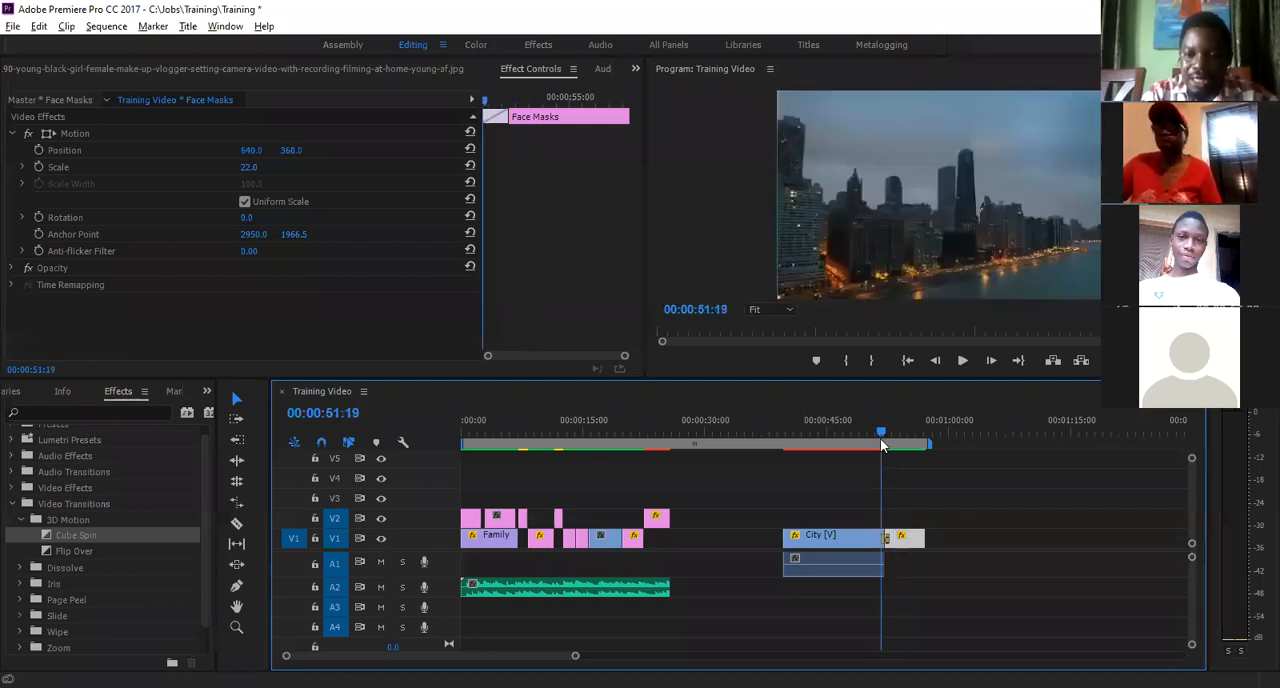
left_click(874, 438)
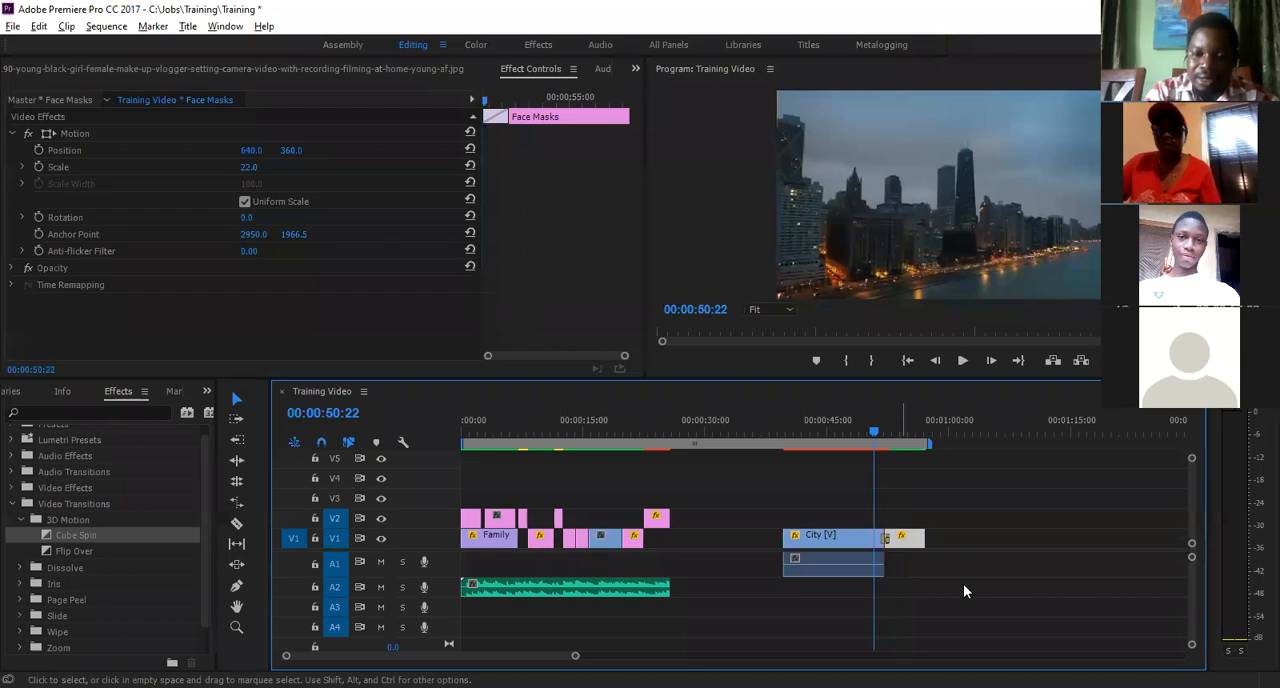
key("equal")
key("equal")
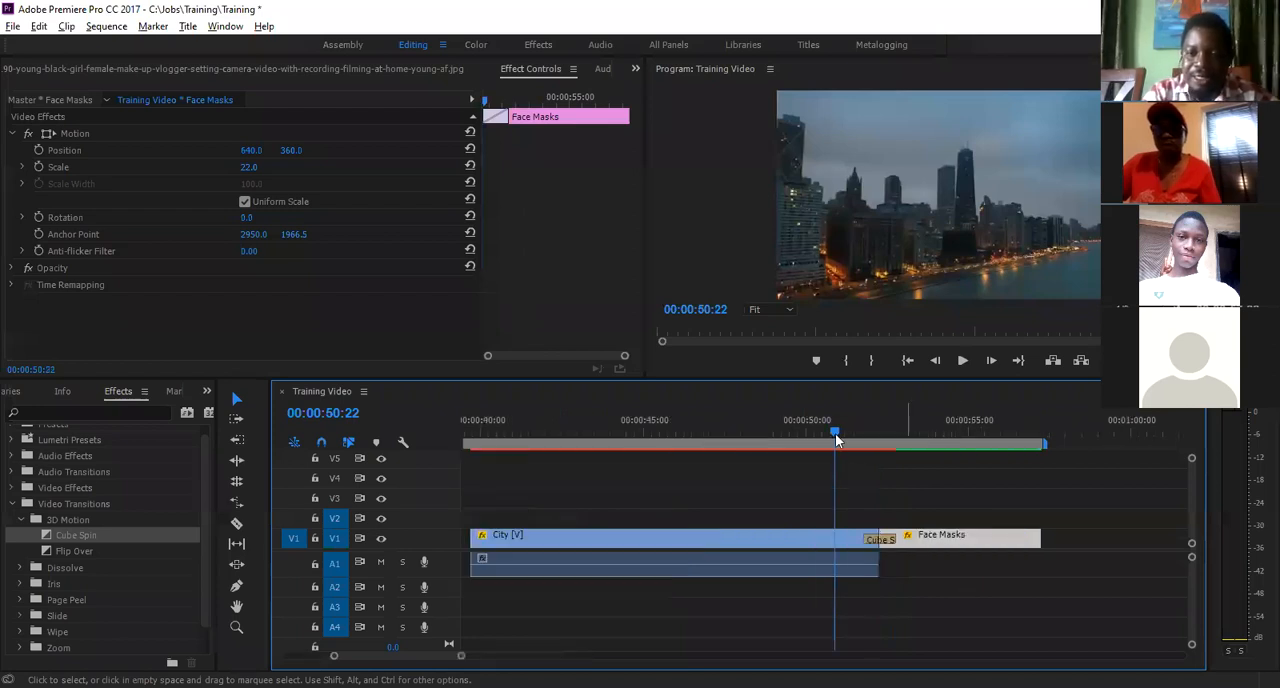
key("space")
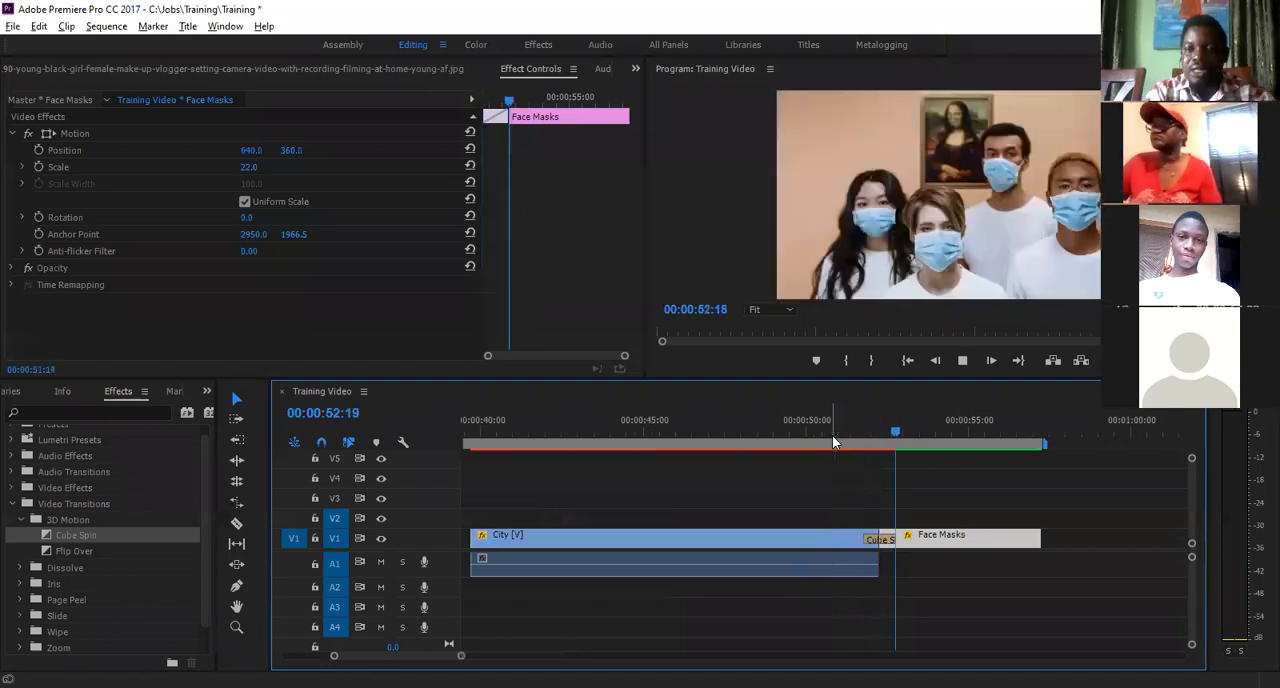
key("space")
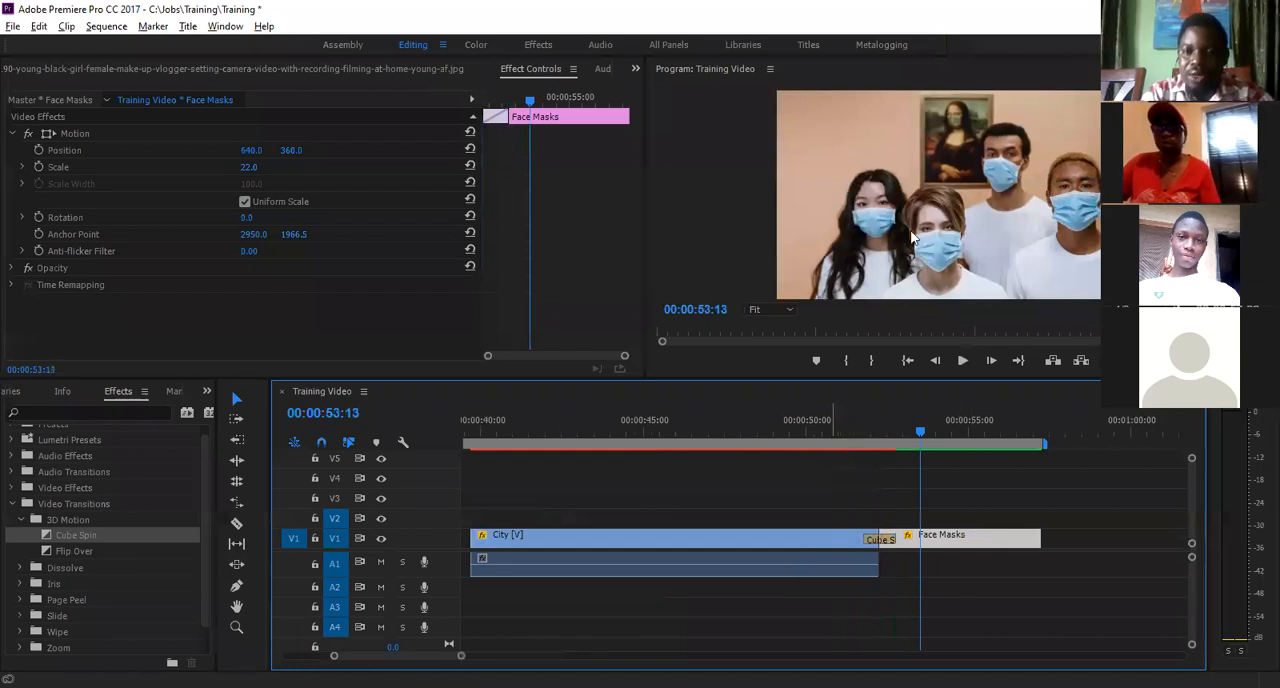
- Replay the Cube Spin transition several times, starting from about 00:00:51:06 each time
left_click(846, 422)
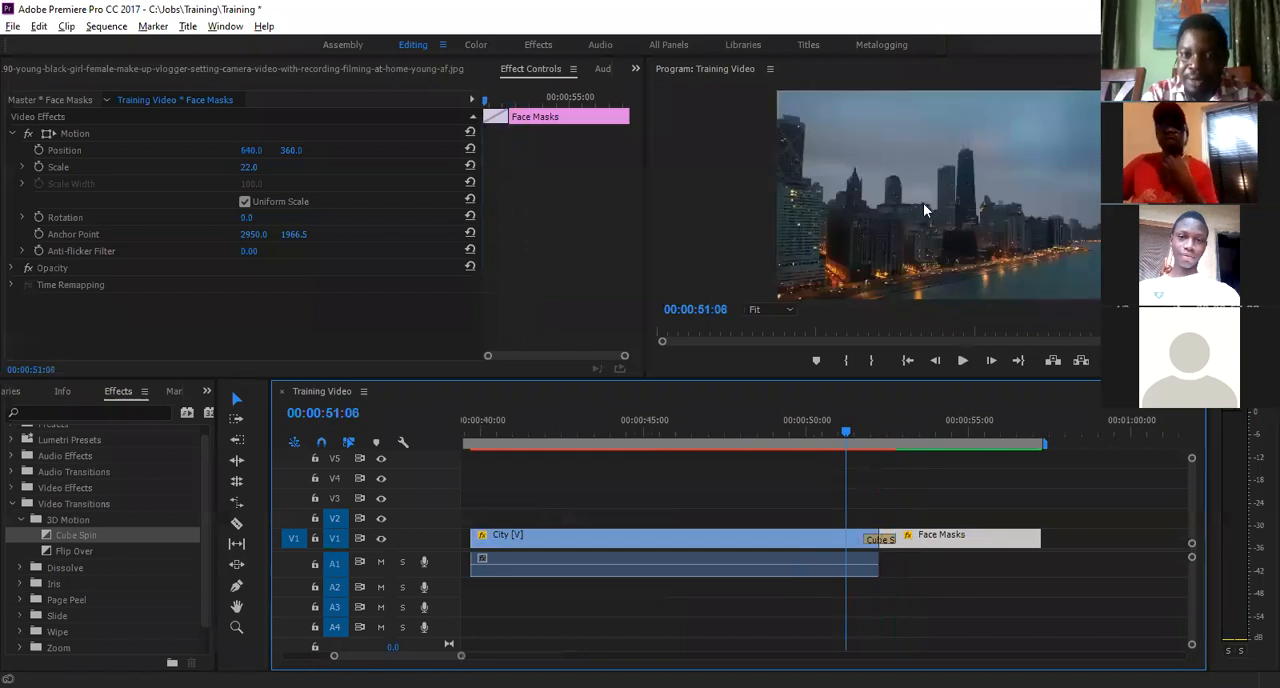
key("space")
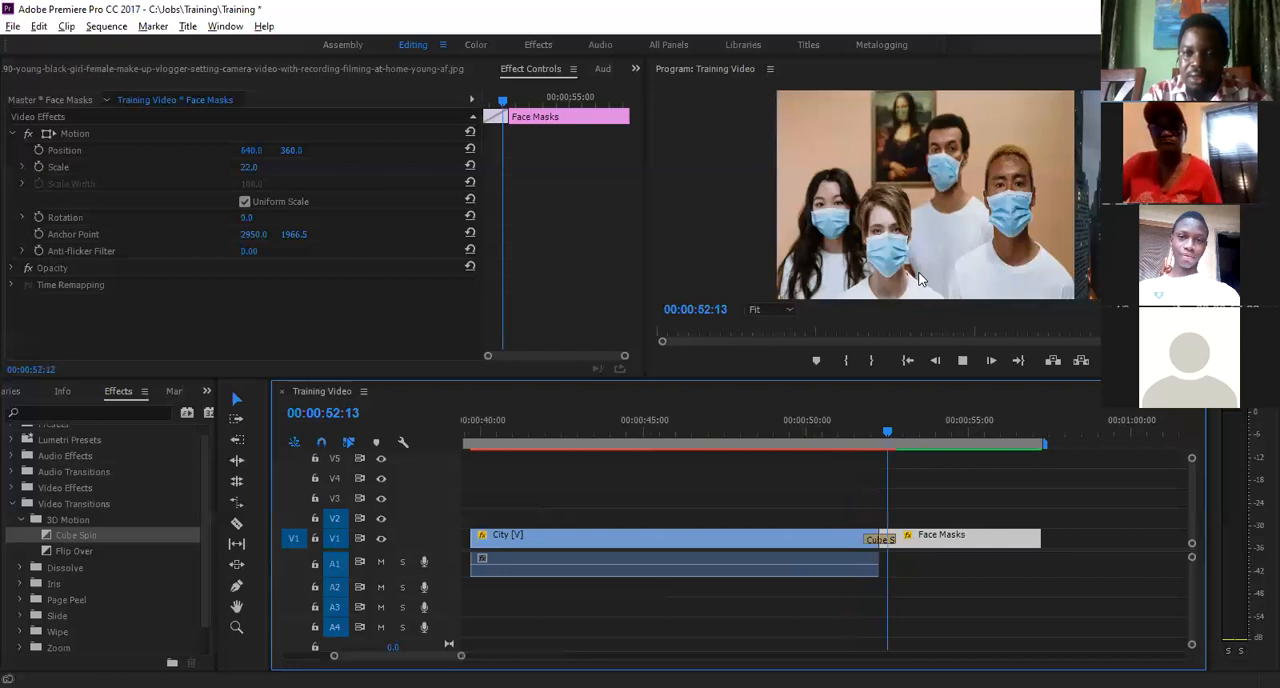
key("space")
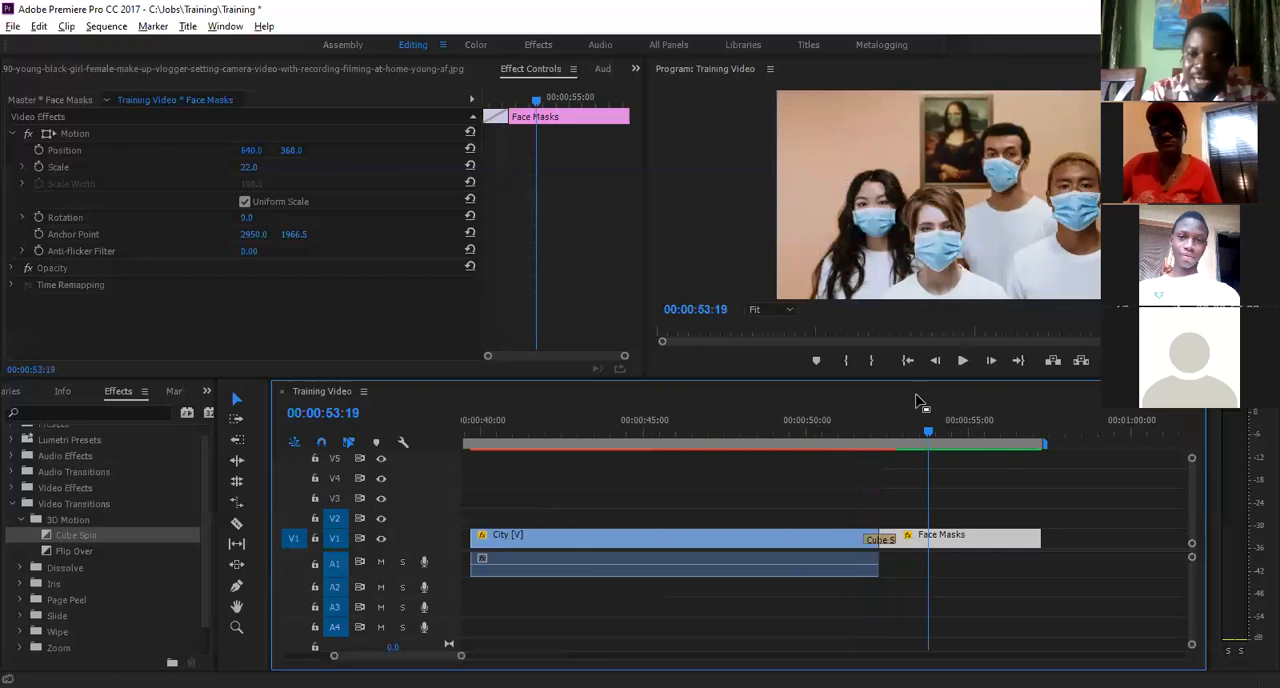
left_click(856, 432)
key("space")
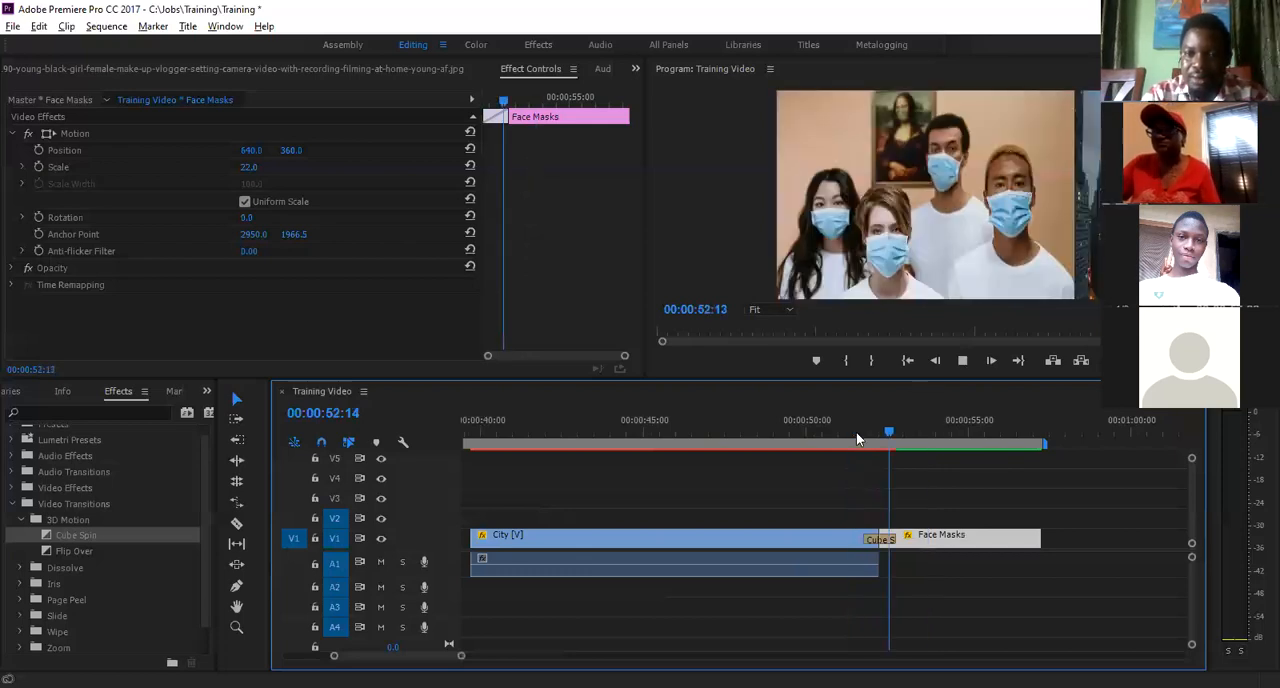
left_click(851, 438)
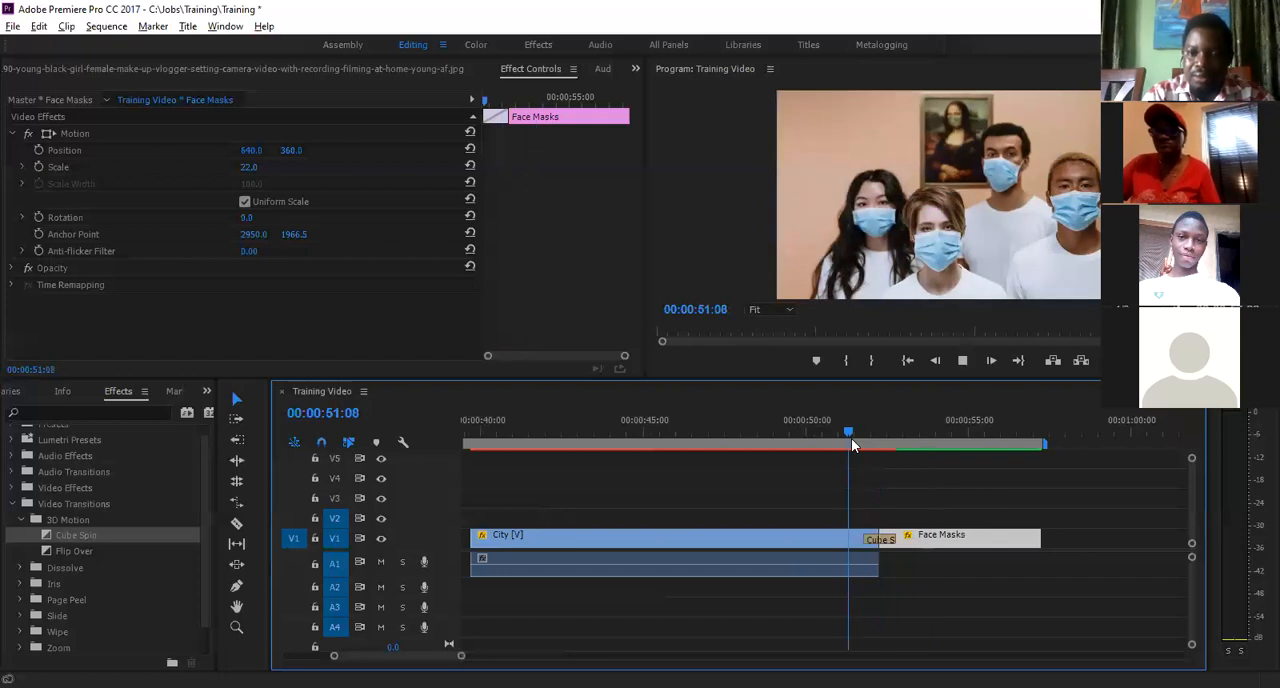
key("space")
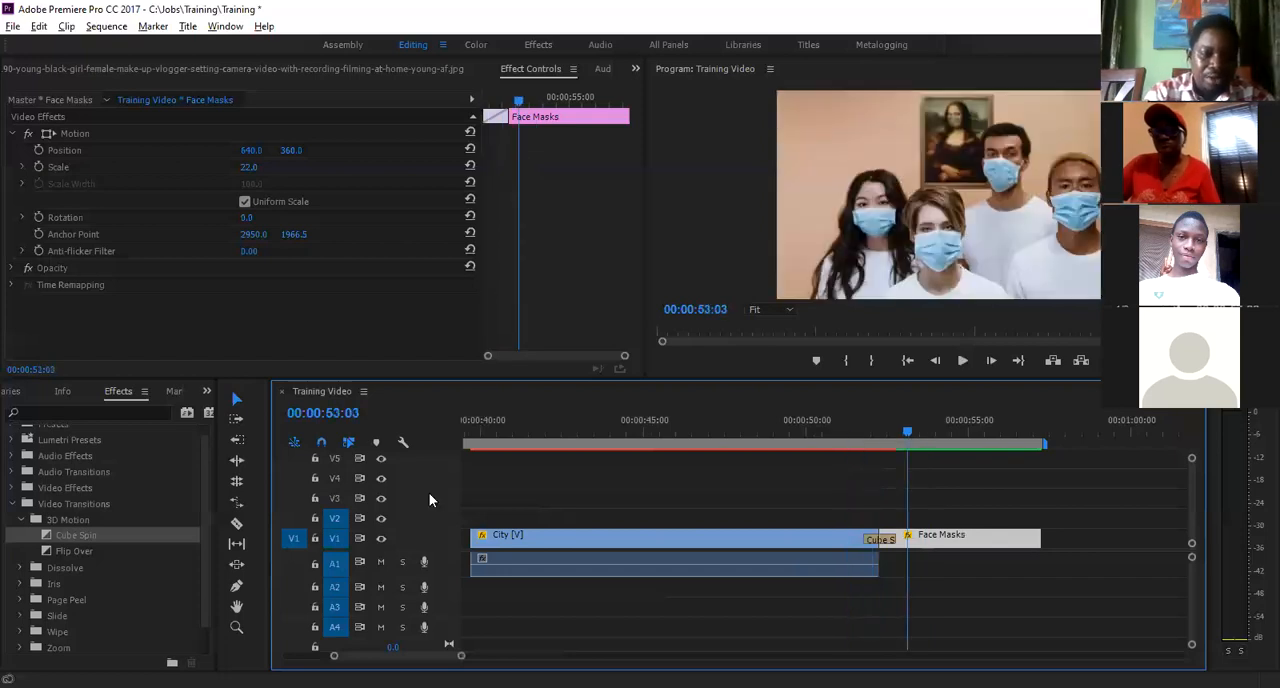
- Replace the Cube Spin between the City and Face Masks clips with the Flip Over transition and play it back
left_click(48, 552)
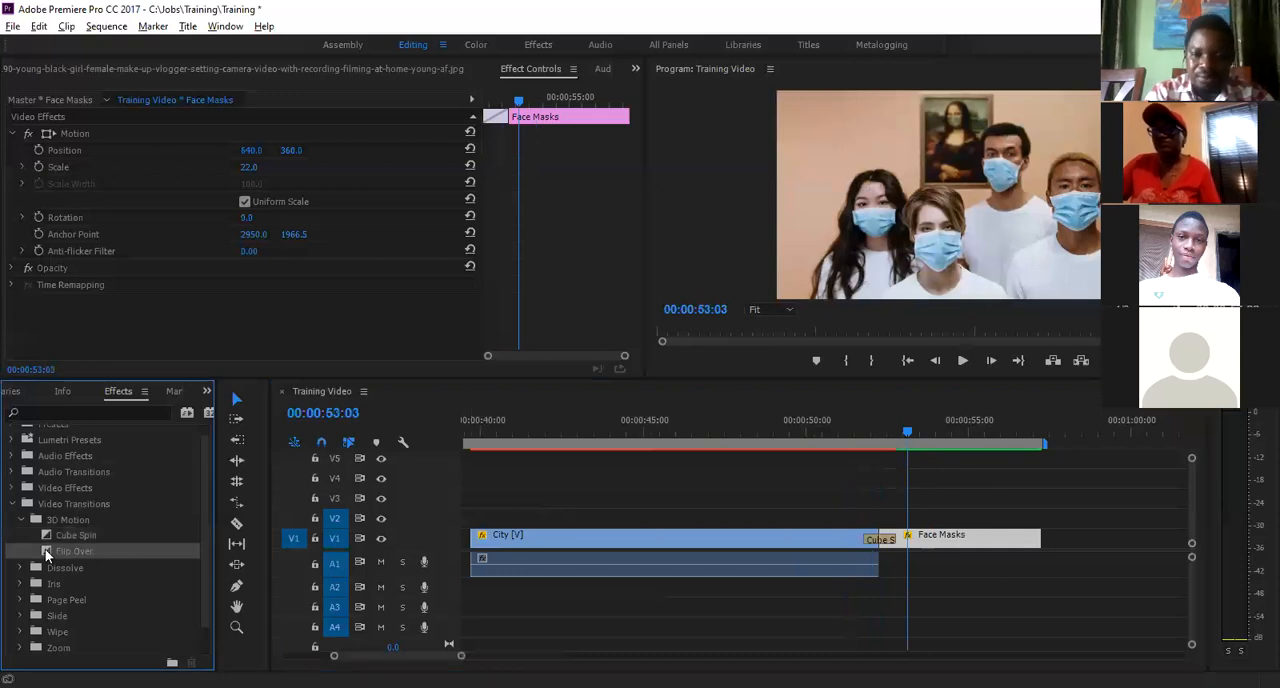
left_click_drag(48, 554, 876, 530)
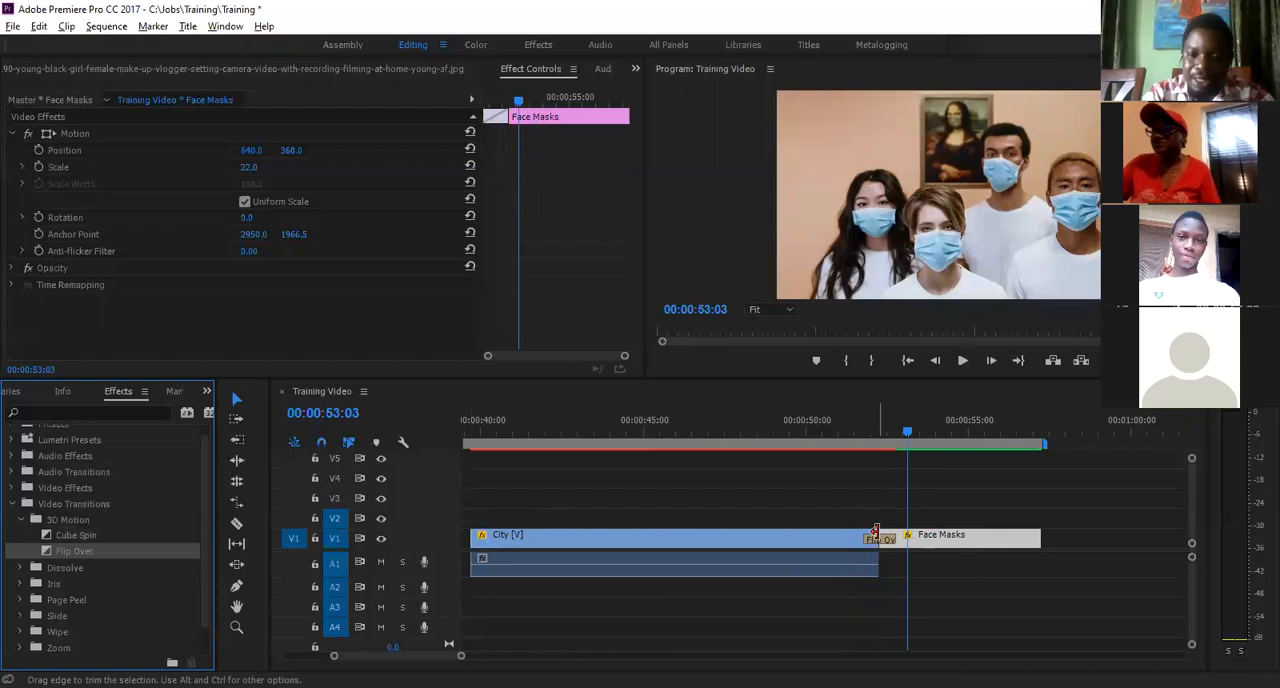
left_click(854, 433)
key("space")
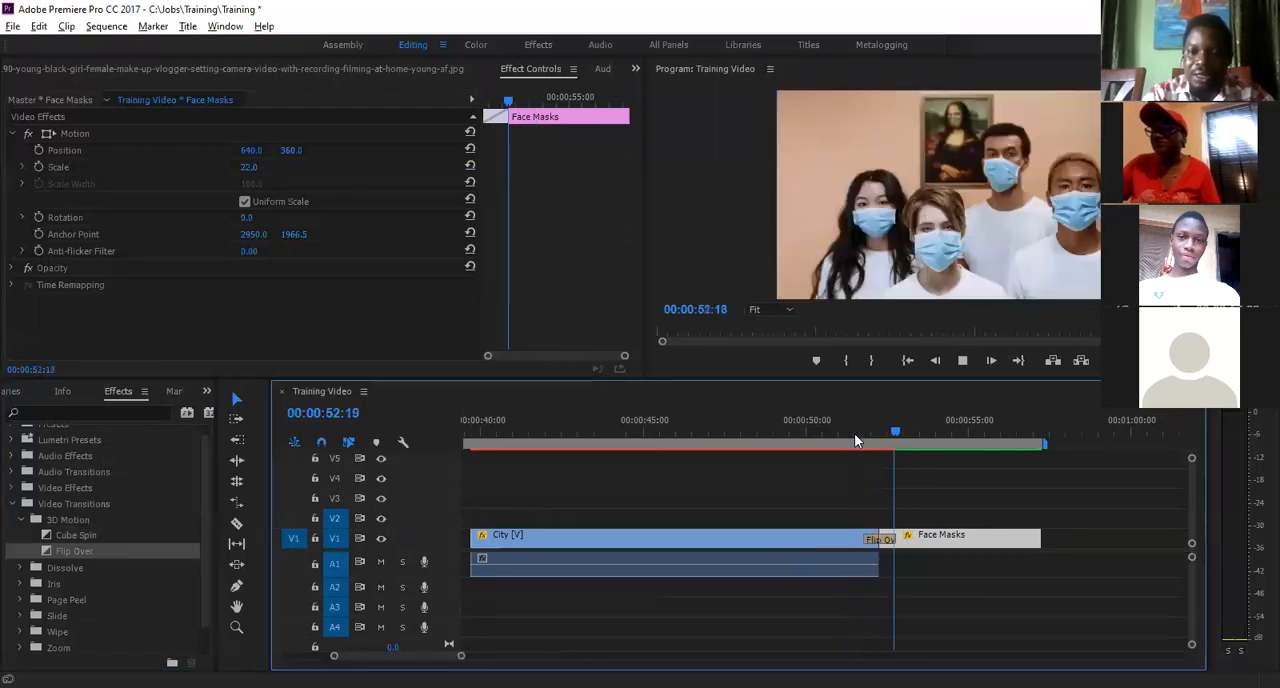
key("space")
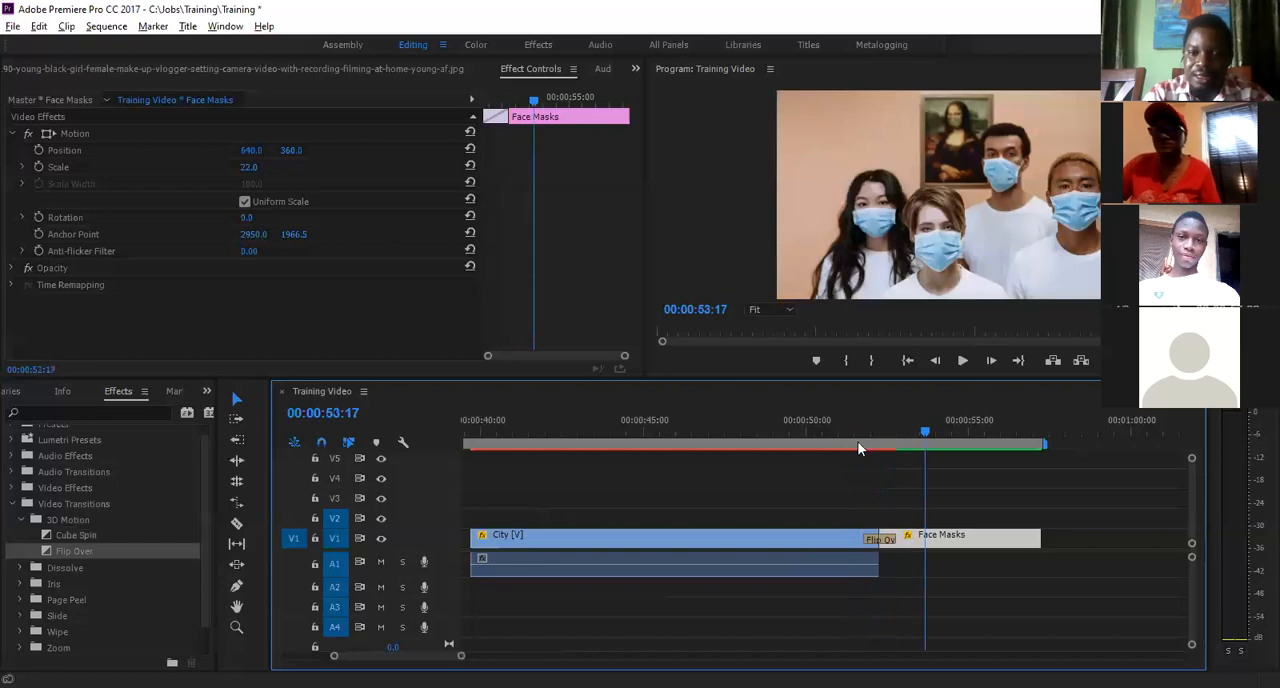
- Replay the Flip Over transition twice from just before the cut, the second time from 00:00:51:18
left_click(857, 443)
key("space")
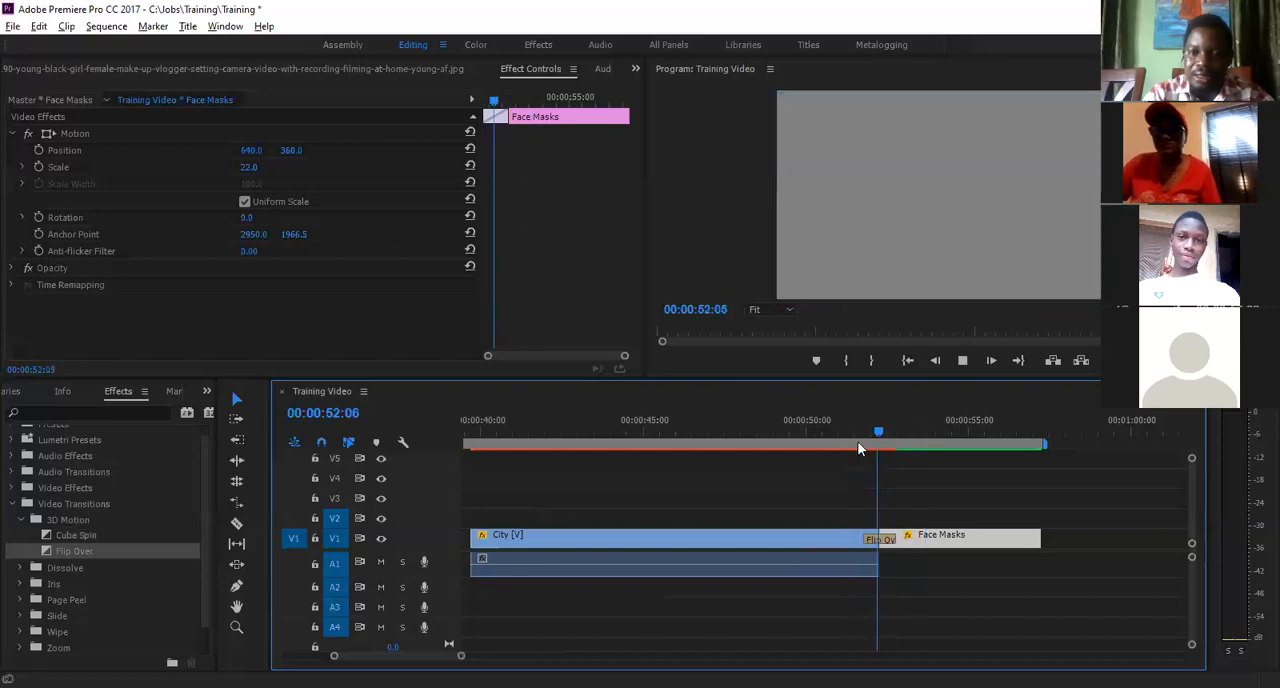
key("space")
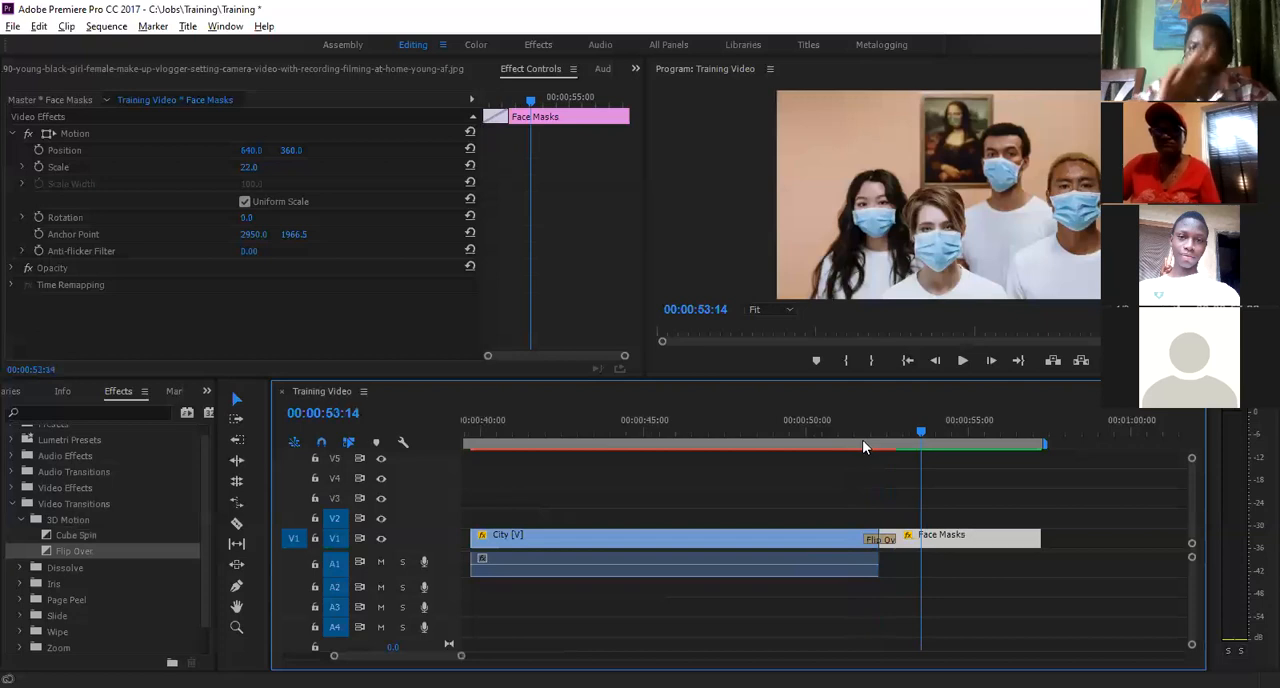
left_click(862, 439)
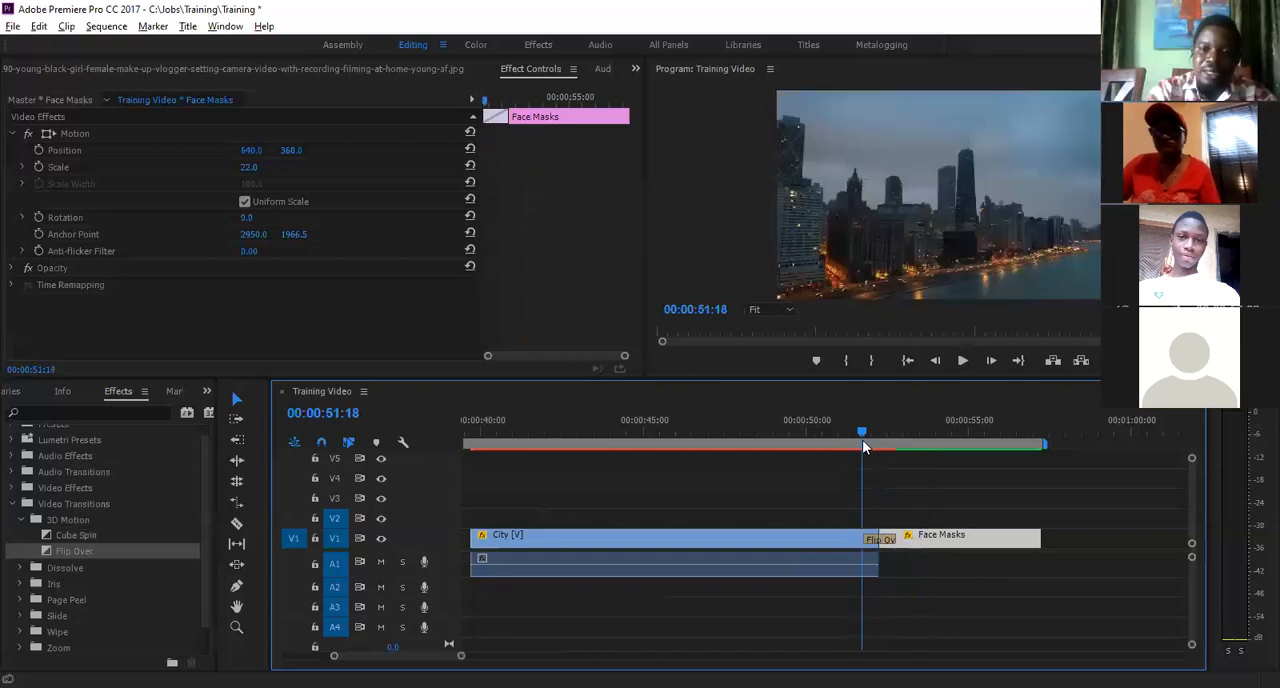
key("space")
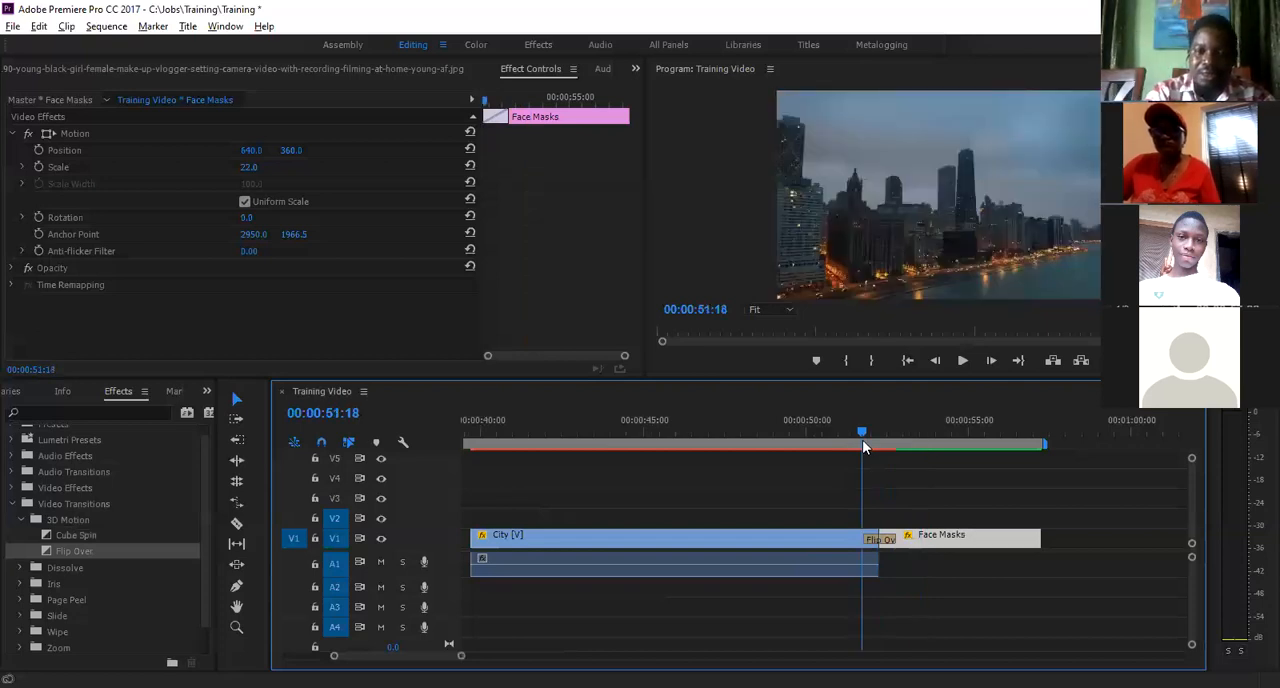
key("space")
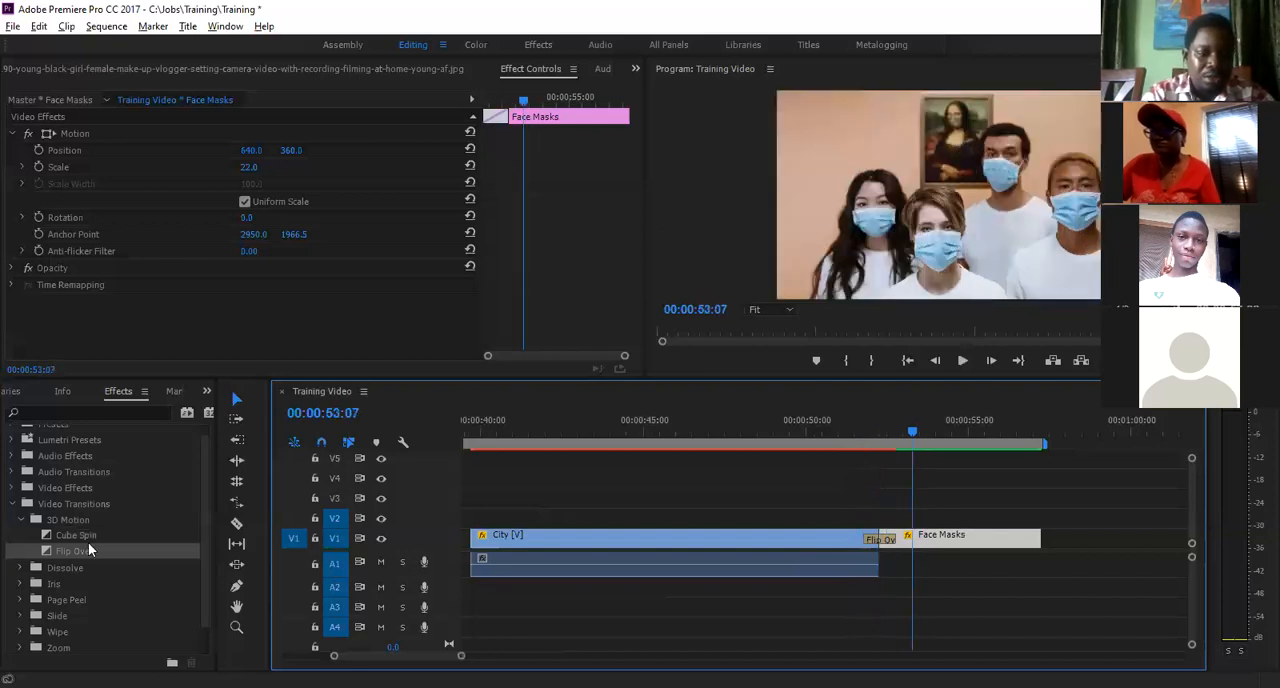
- Replace Flip Over with the Additive Dissolve transition from the Dissolve category and play it twice across the cut
left_click(21, 521)
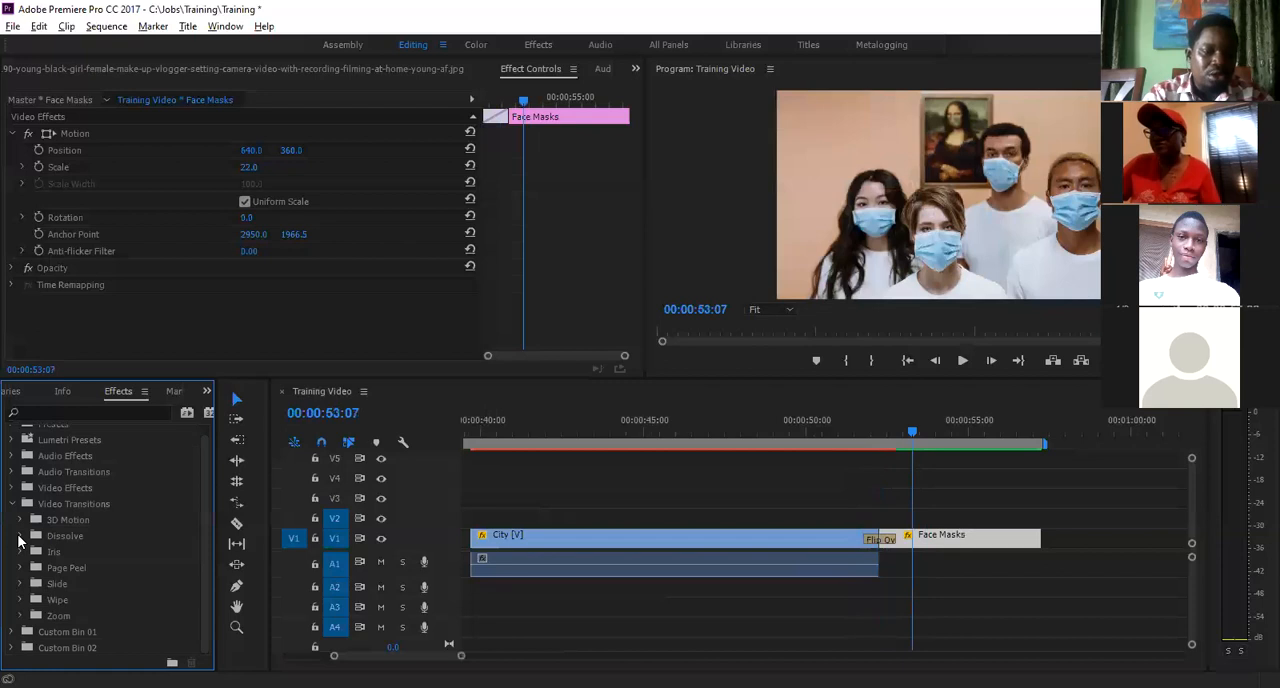
left_click(19, 538)
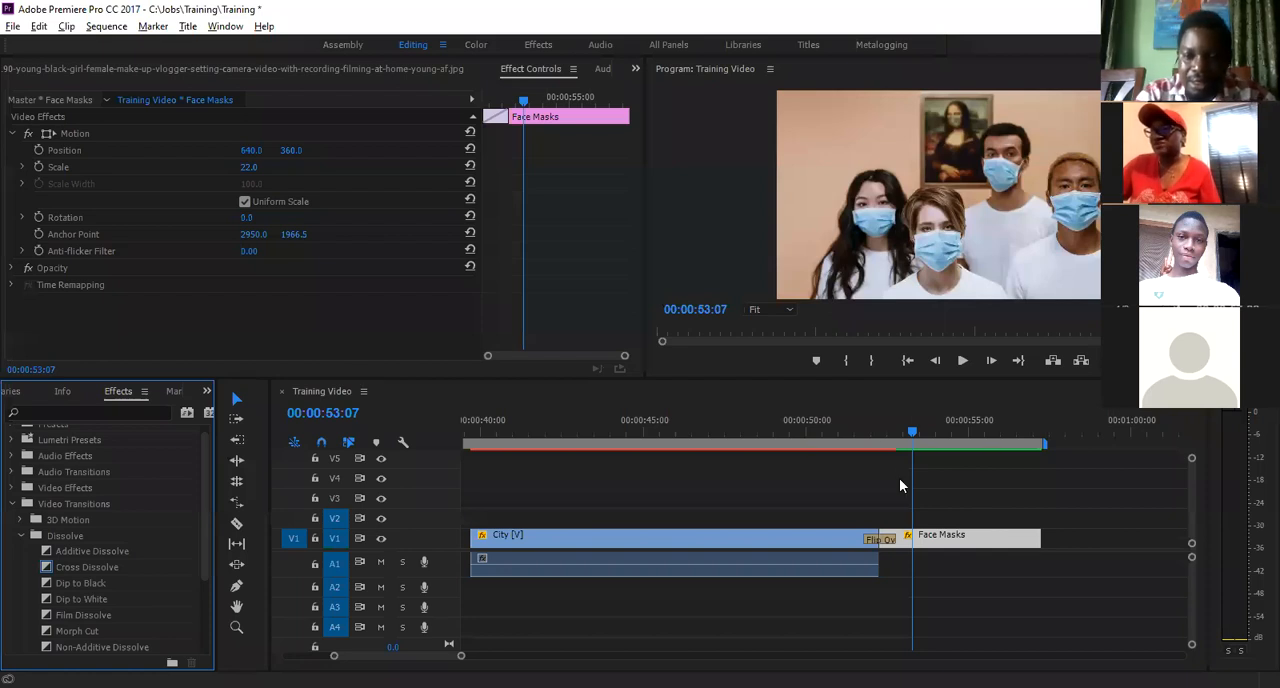
left_click(870, 436)
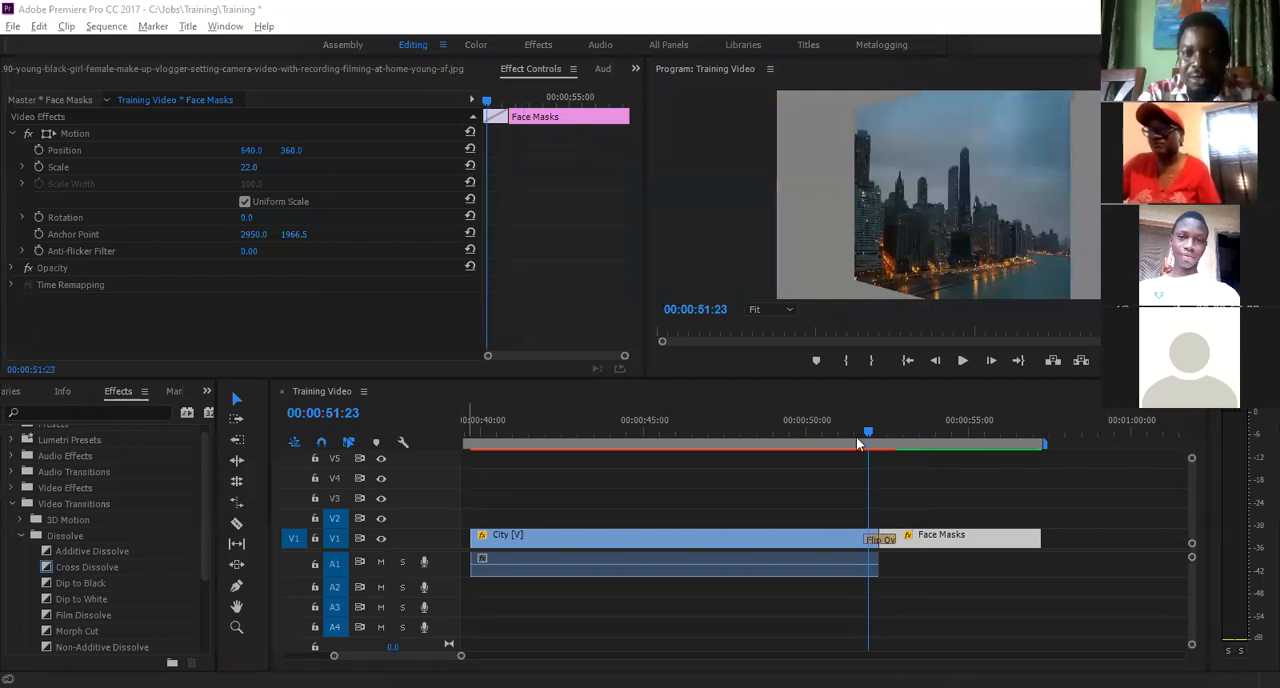
left_click(856, 437)
key("space")
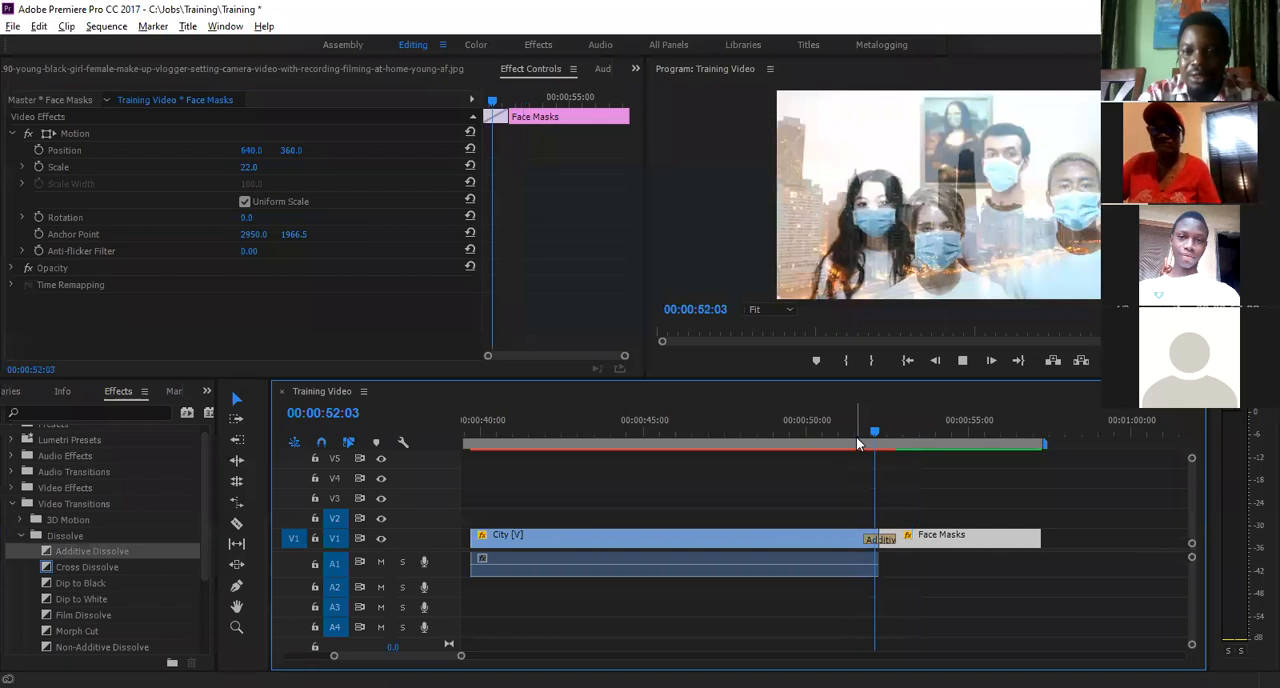
key("space")
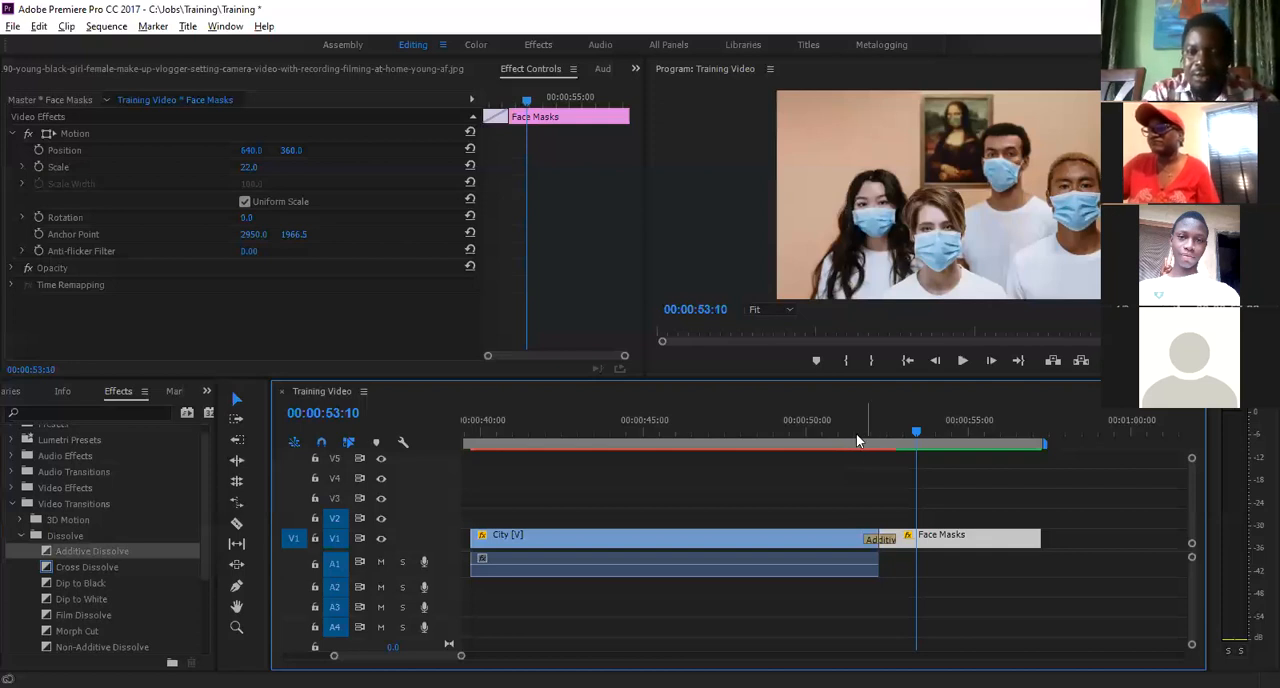
left_click(856, 433)
key("space")
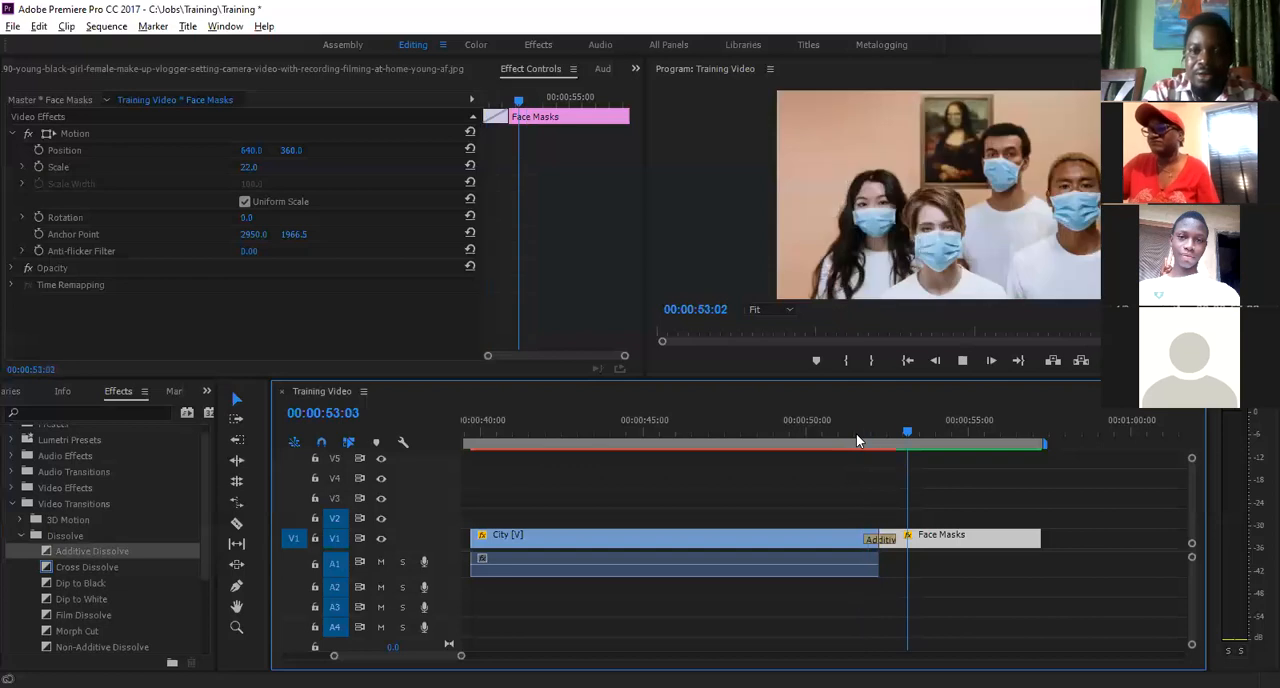
key("space")
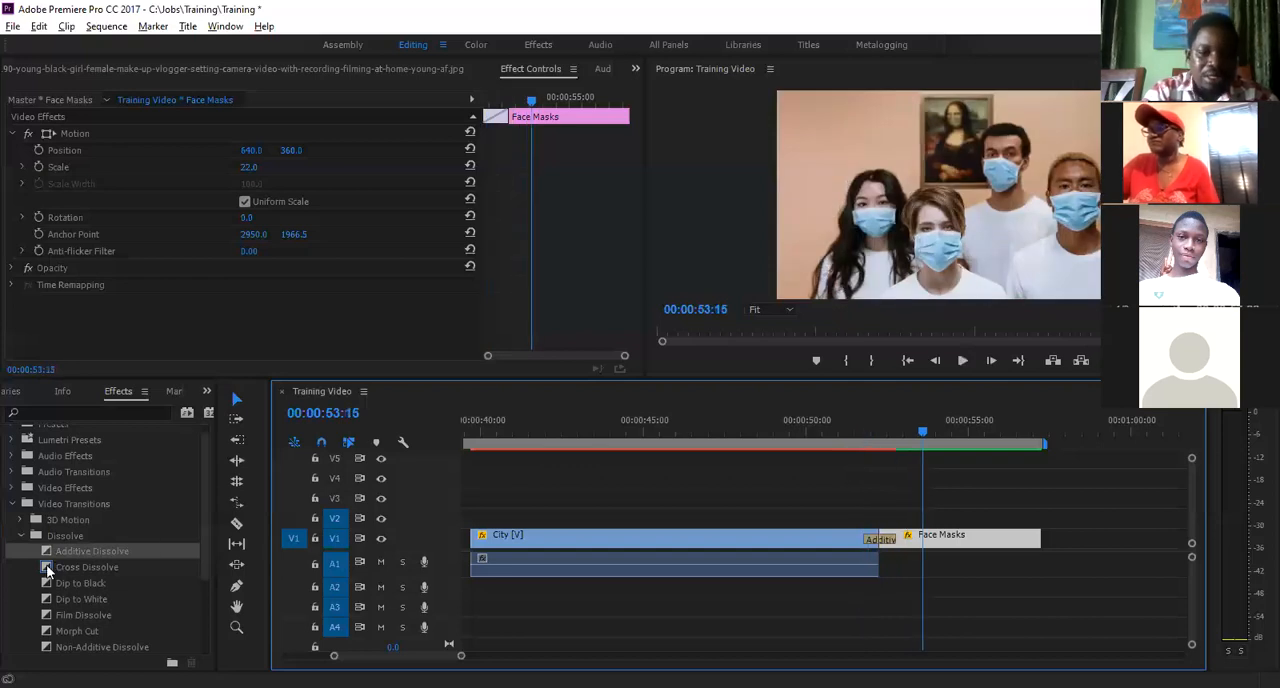
- Replace Additive Dissolve between the City and Face Masks clips with the Cross Dissolve transition and play it twice across the cut
left_click_drag(47, 569, 870, 538)
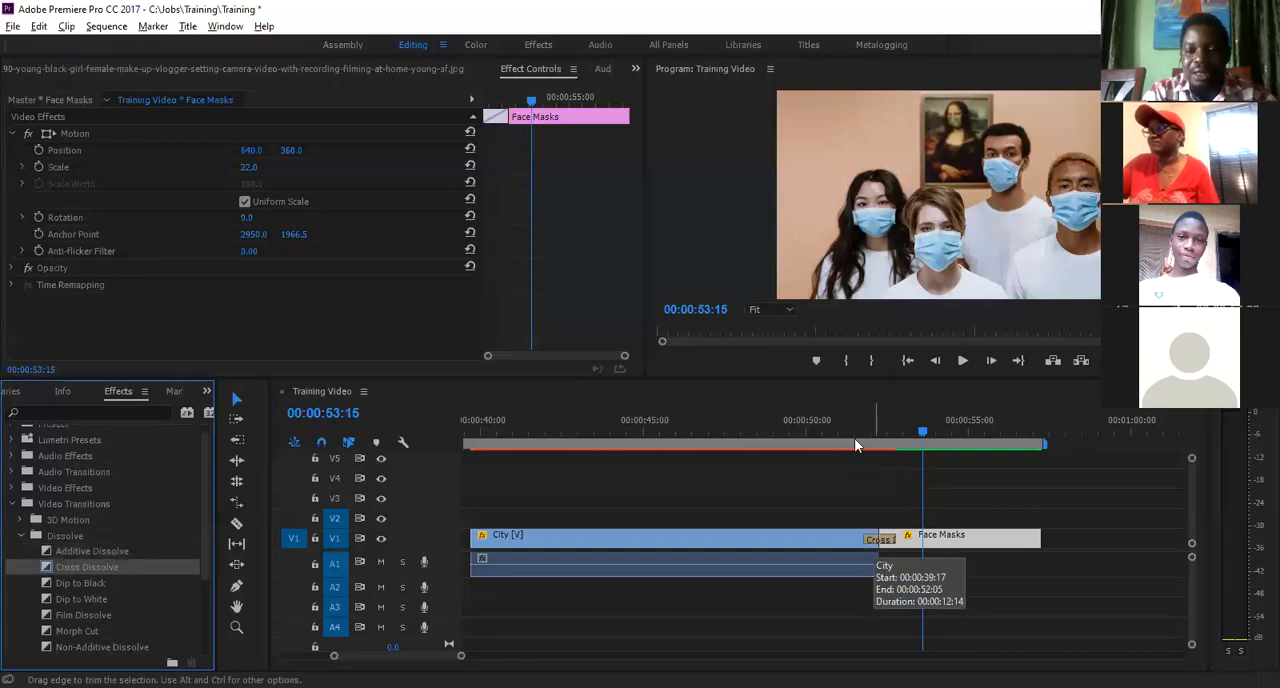
left_click(855, 442)
key("space")
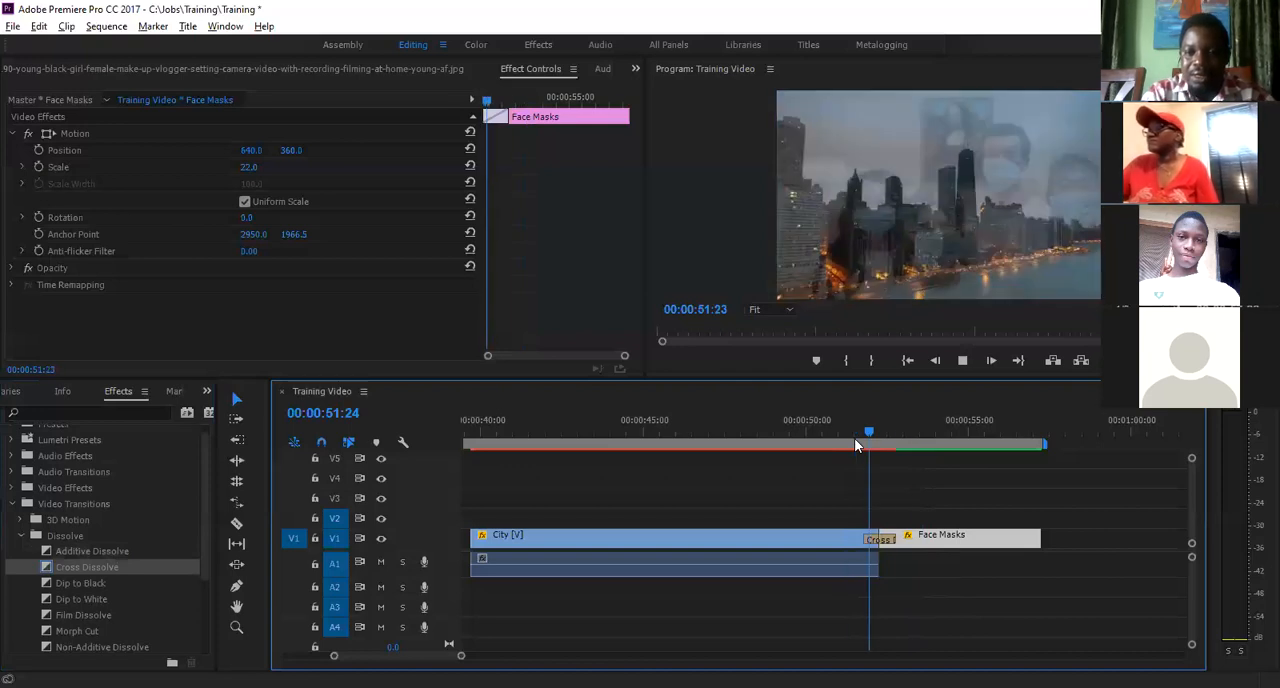
left_click(854, 438)
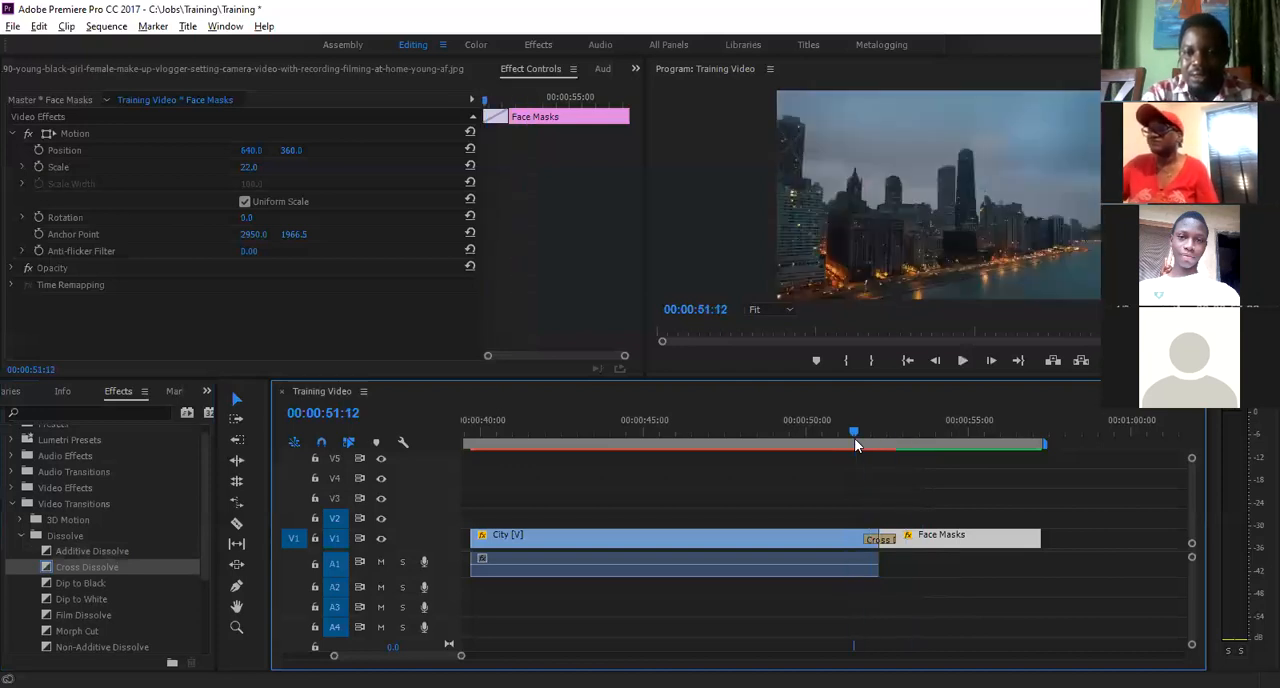
key("space")
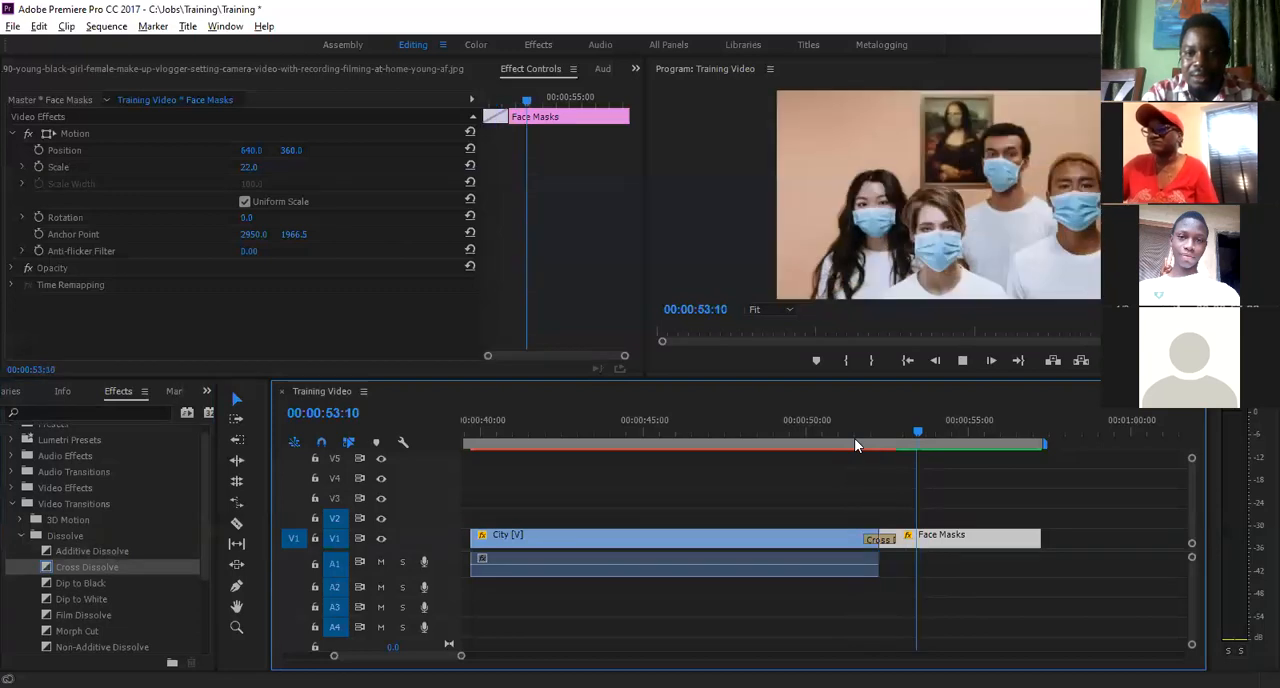
- Replay the Cross Dissolve transition repeatedly from just before the cut, starting between about 00:00:51:07 and 00:00:51:15 each time
left_click(854, 438)
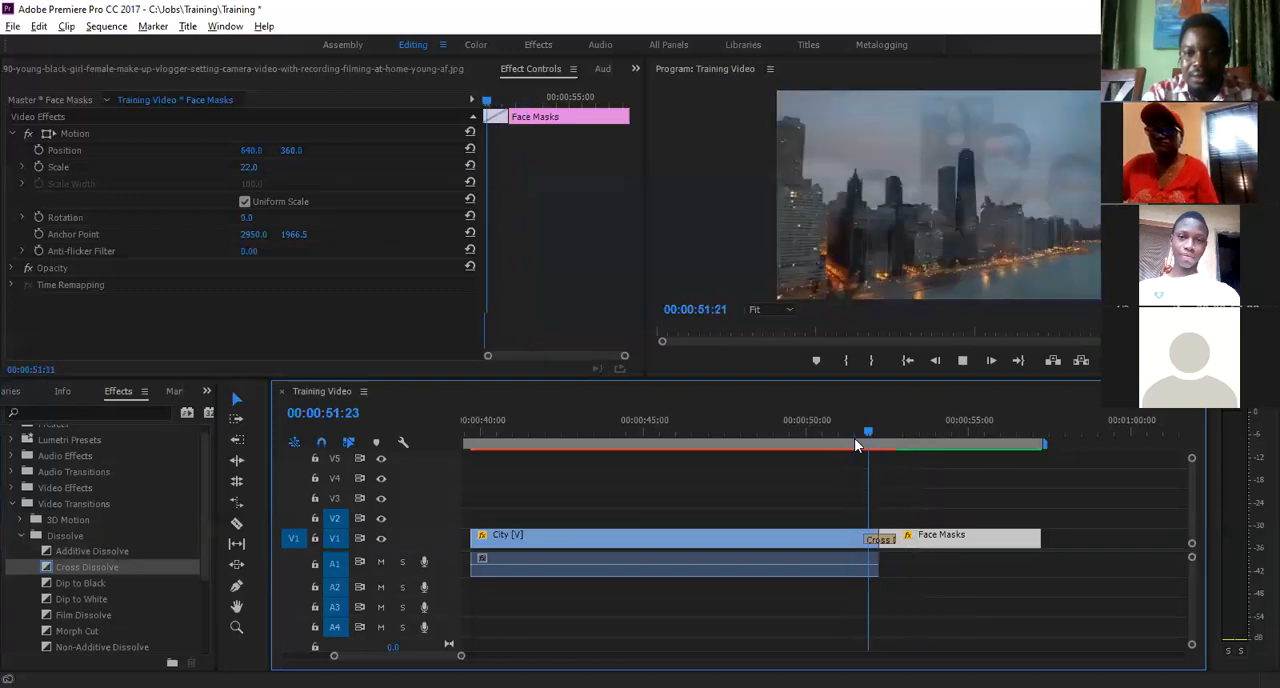
key("space")
left_click(855, 438)
key("space")
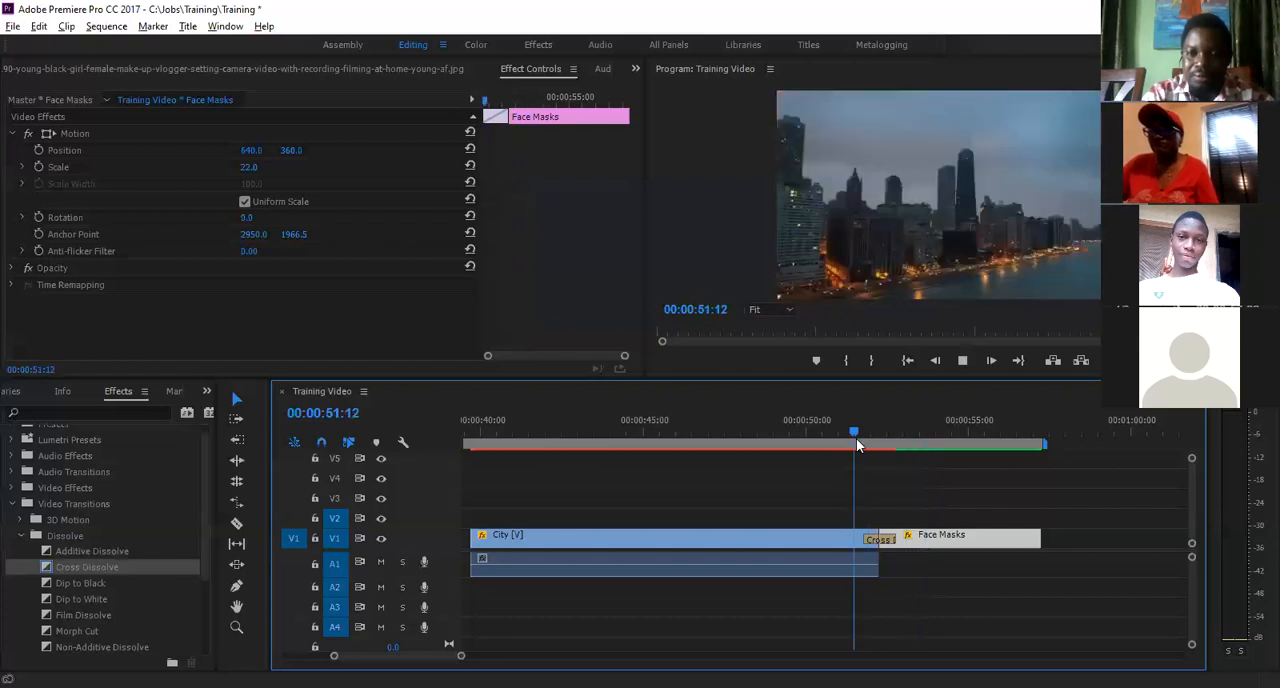
key("space")
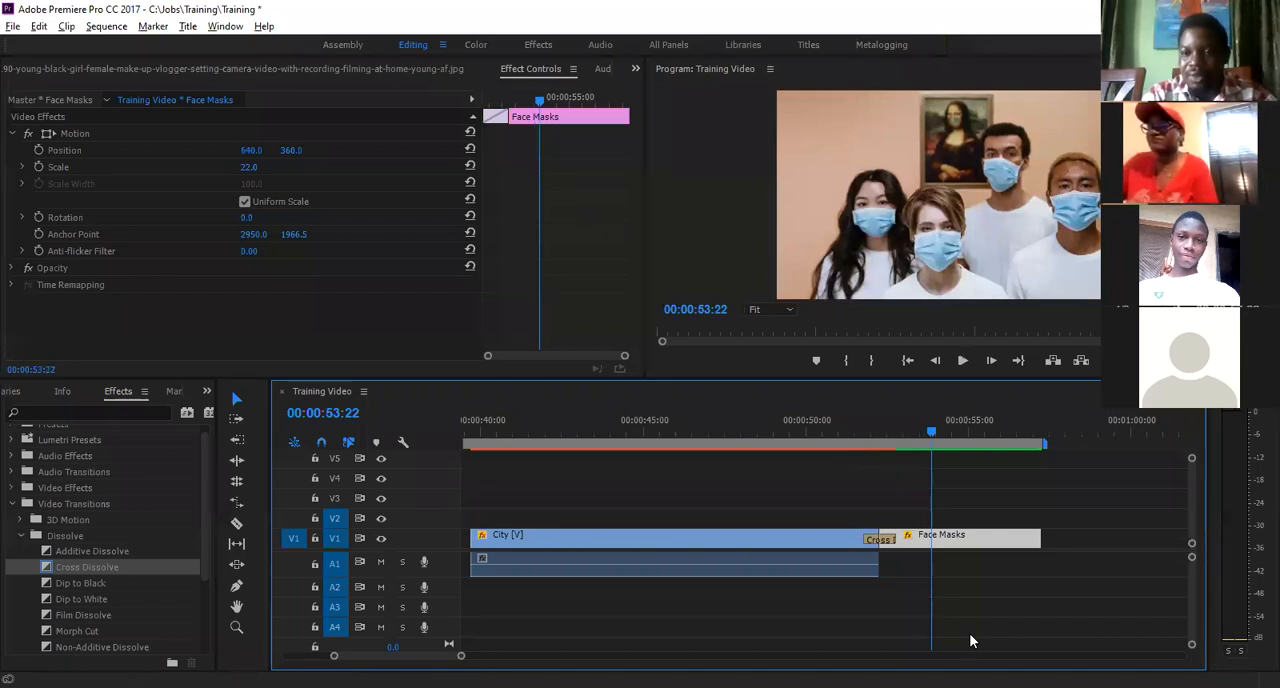
left_click(859, 432)
key("space")
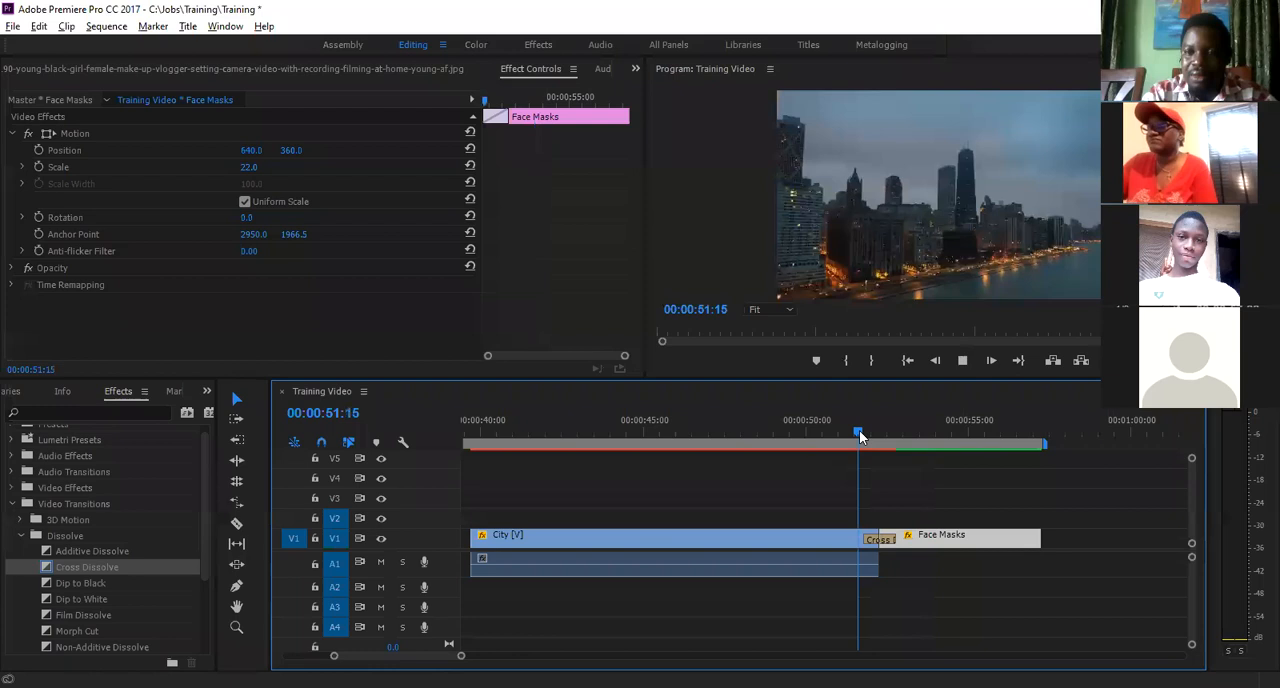
key("space")
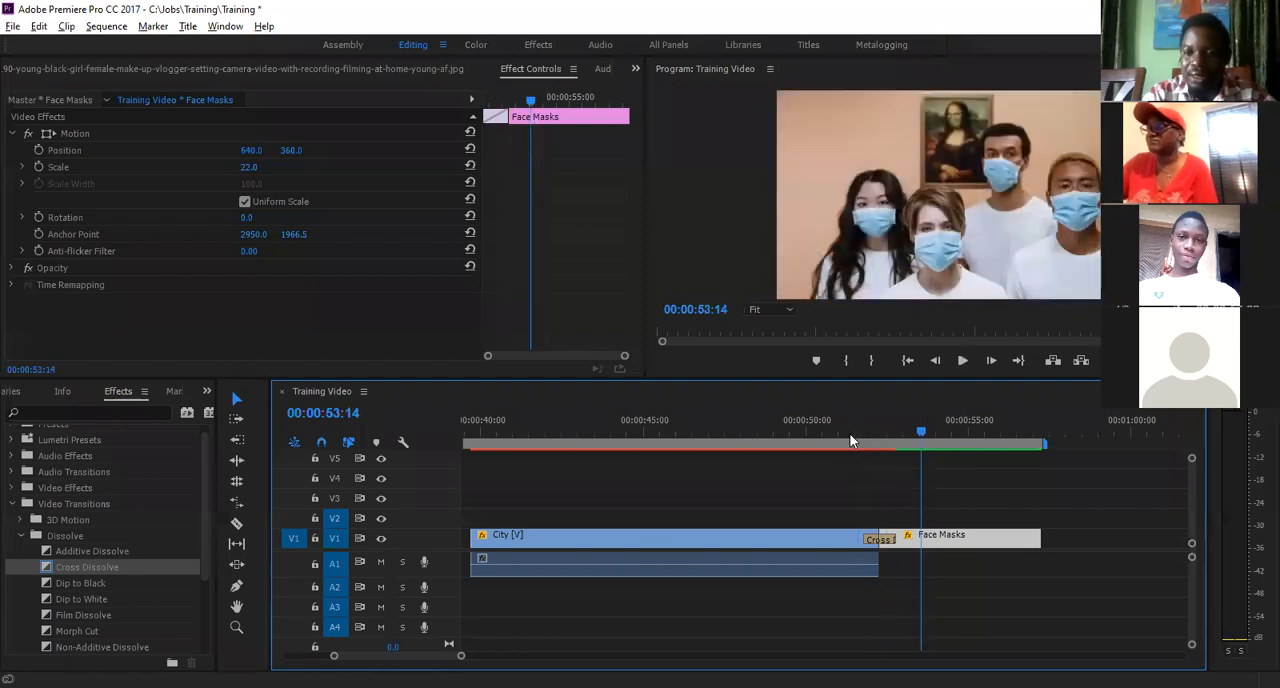
left_click(849, 433)
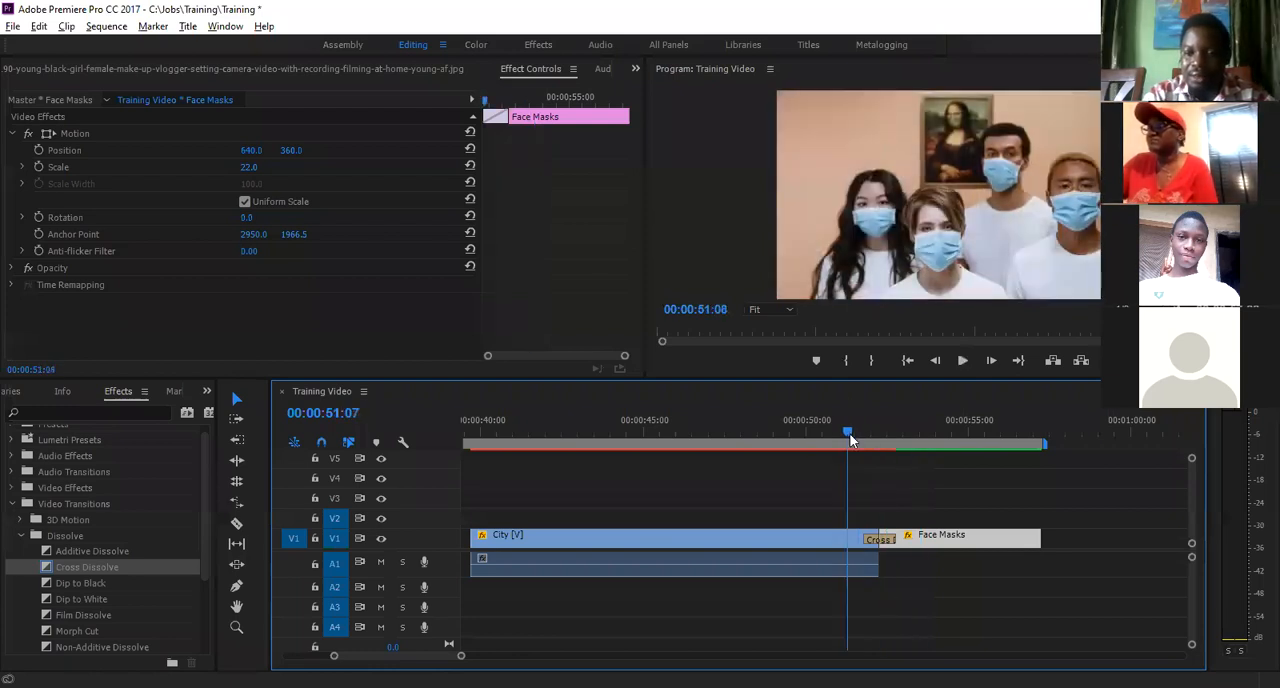
key("space")
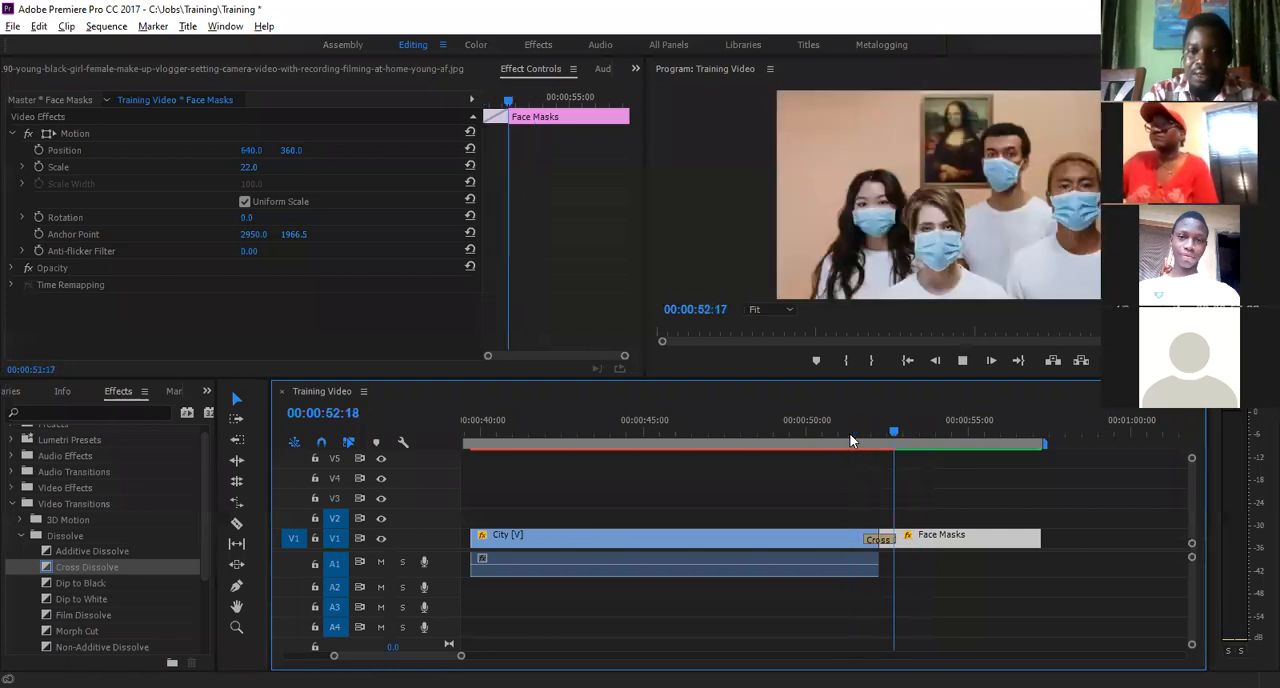
key("space")
left_click(850, 440)
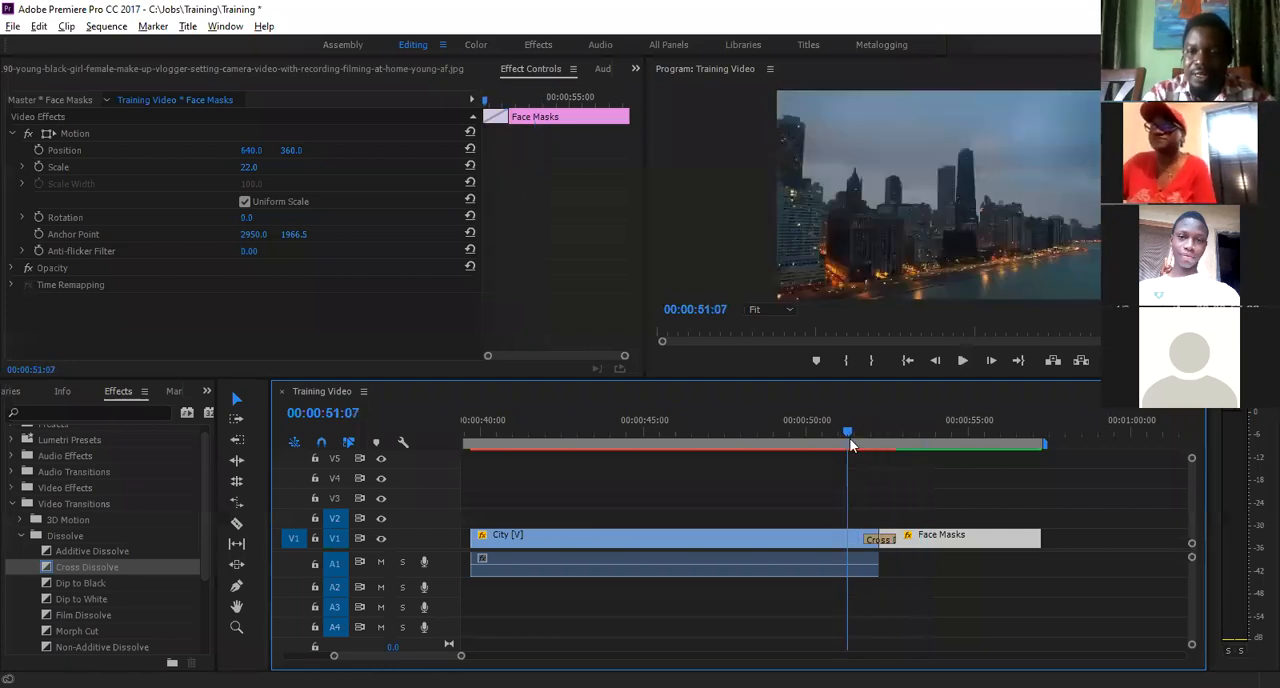
key("space")
key("space")
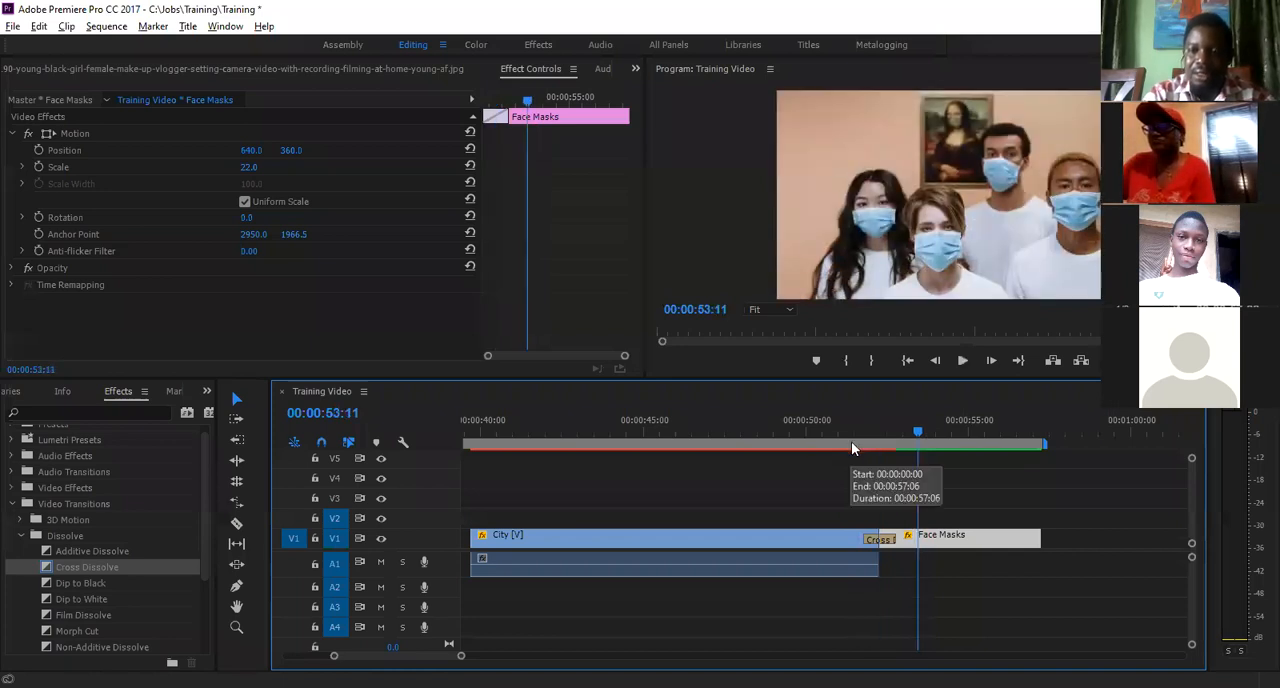
left_click(851, 445)
key("space")
key("space")
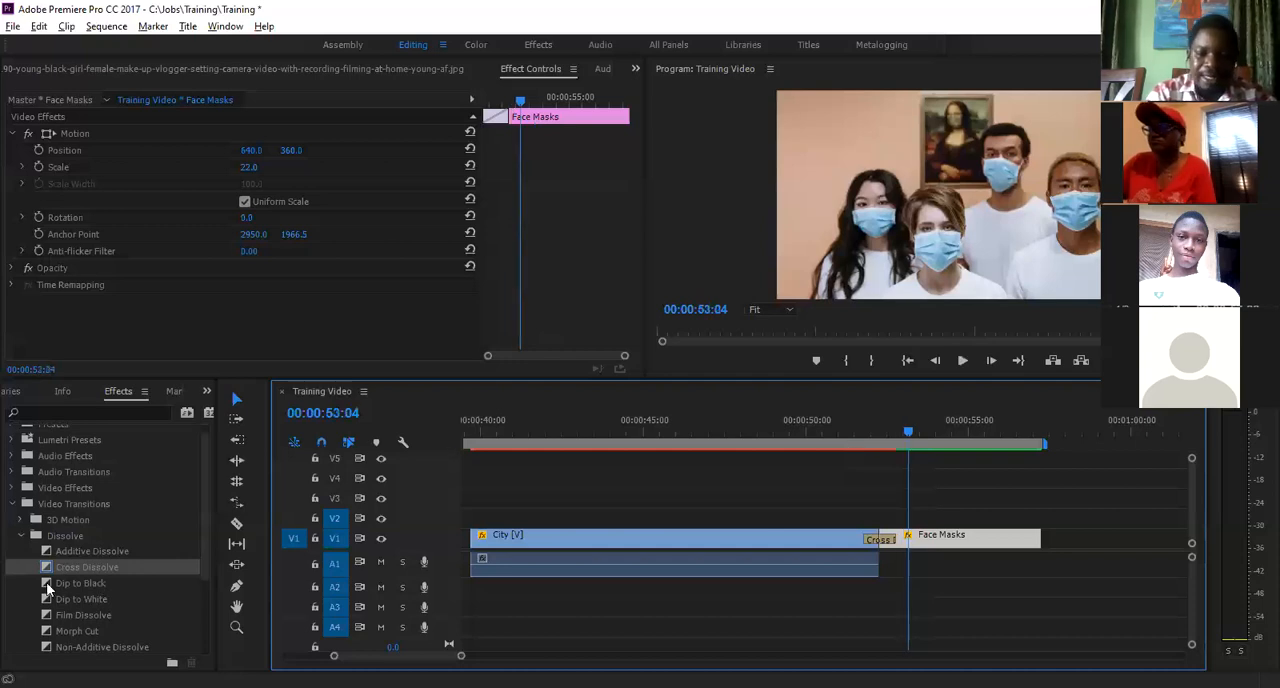
- Replace Cross Dissolve on the cut with the Dip to Black transition and play it three times from just before the cut
left_click(46, 582)
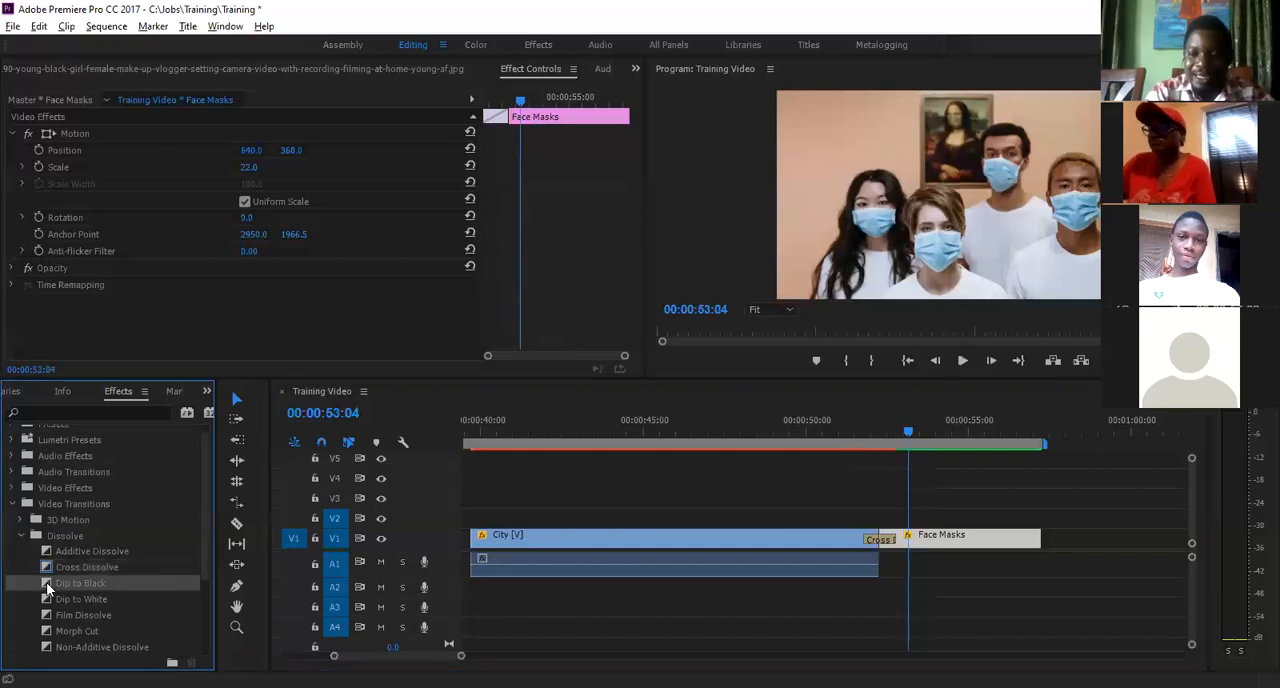
left_click_drag(878, 540, 878, 540)
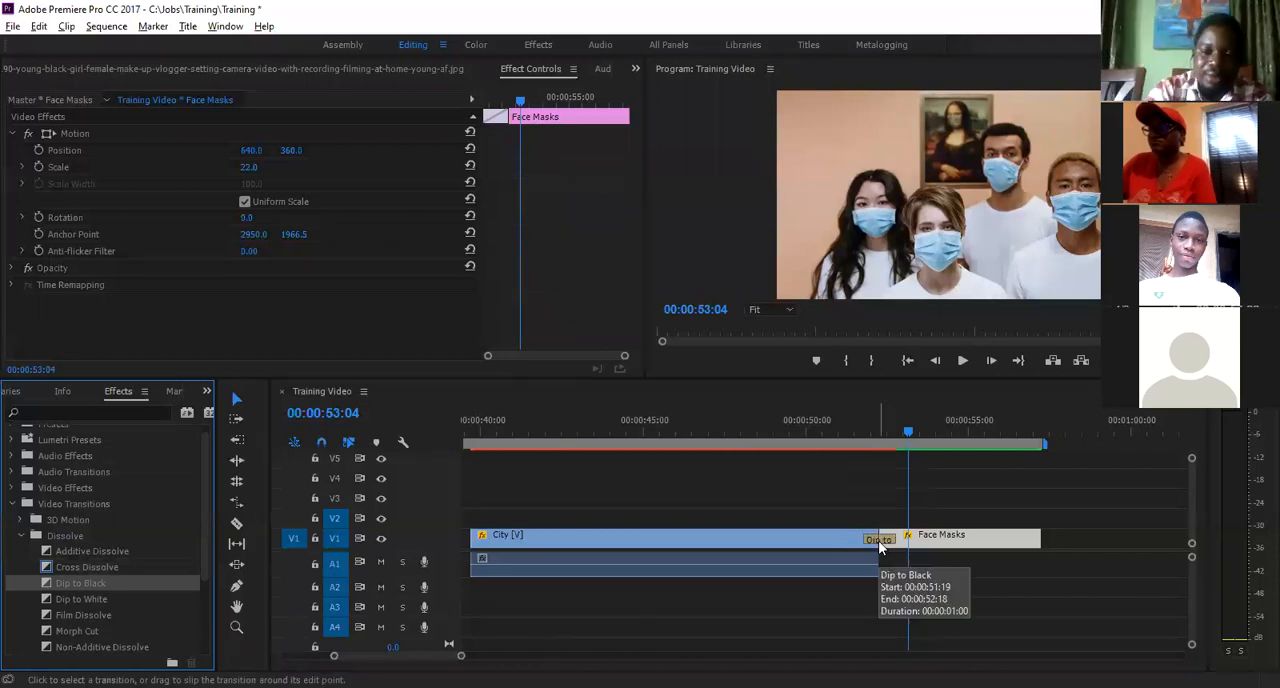
left_click(863, 437)
key("space")
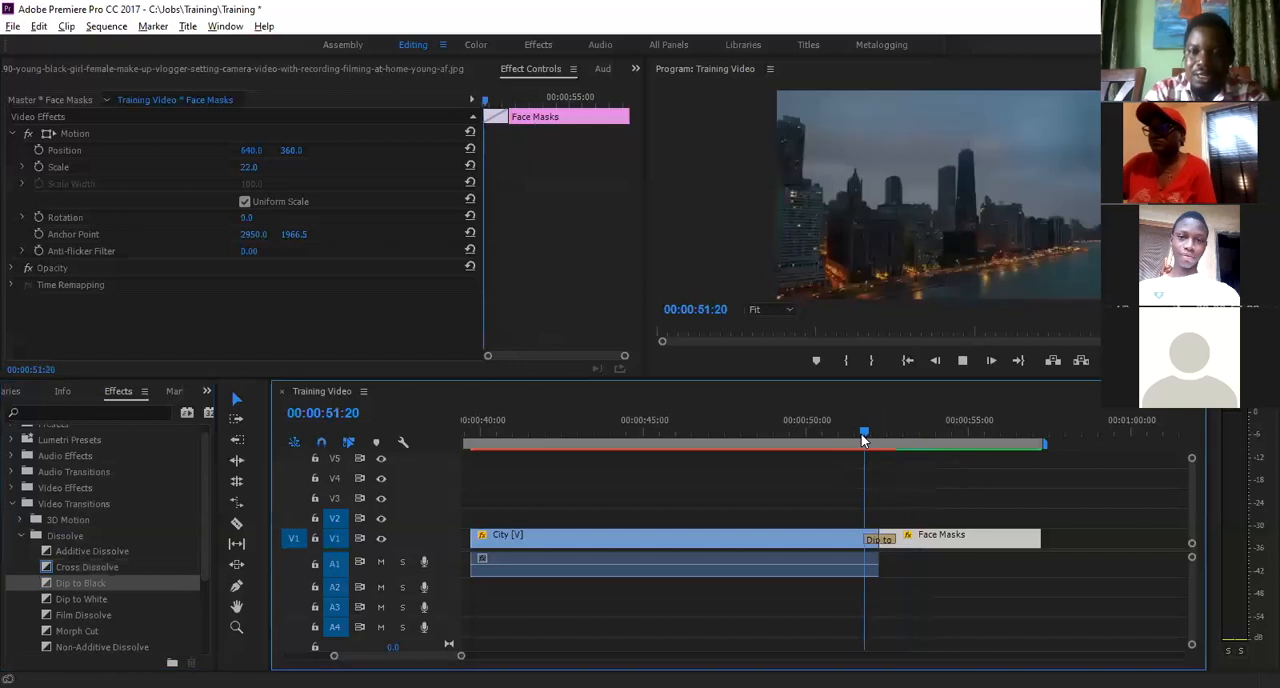
left_click(843, 435)
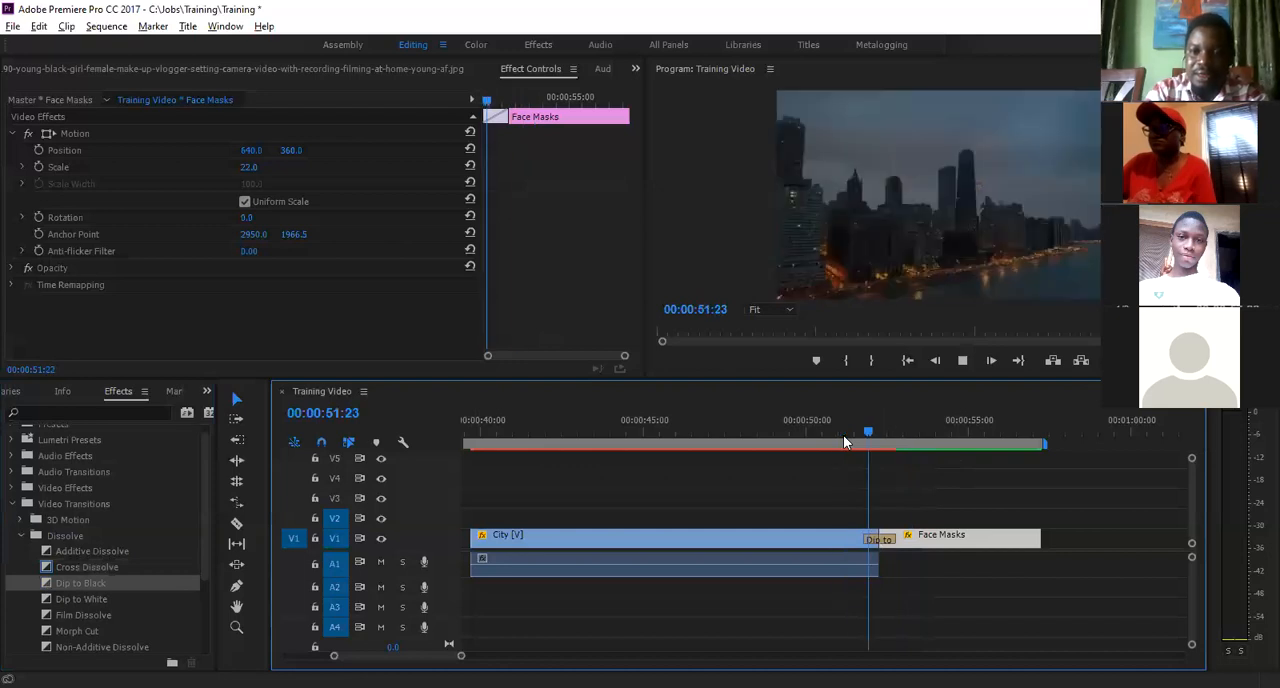
key("space")
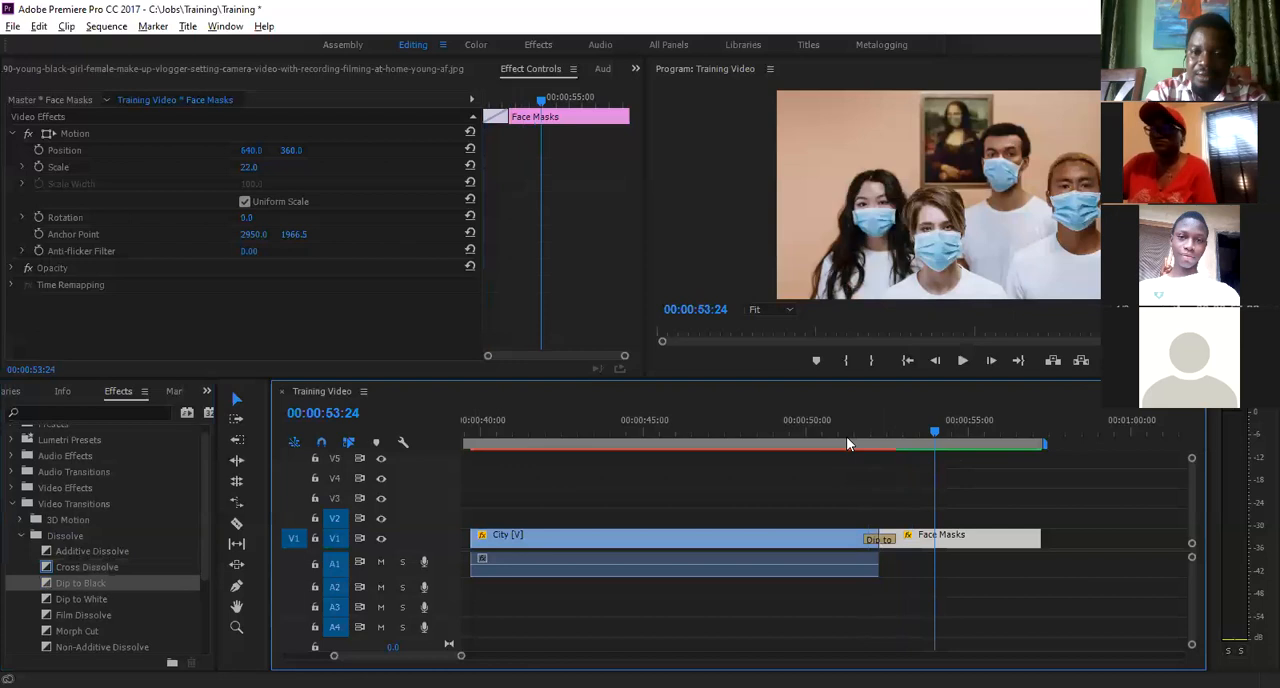
left_click(846, 436)
key("space")
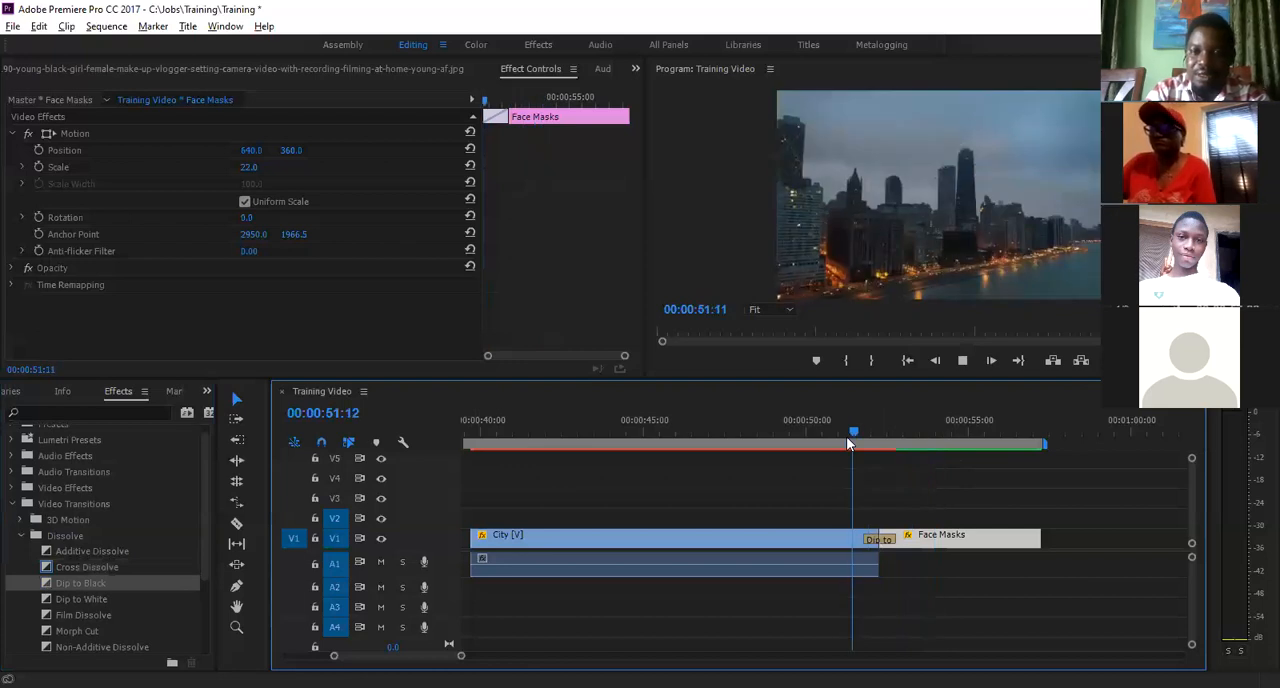
key("space")
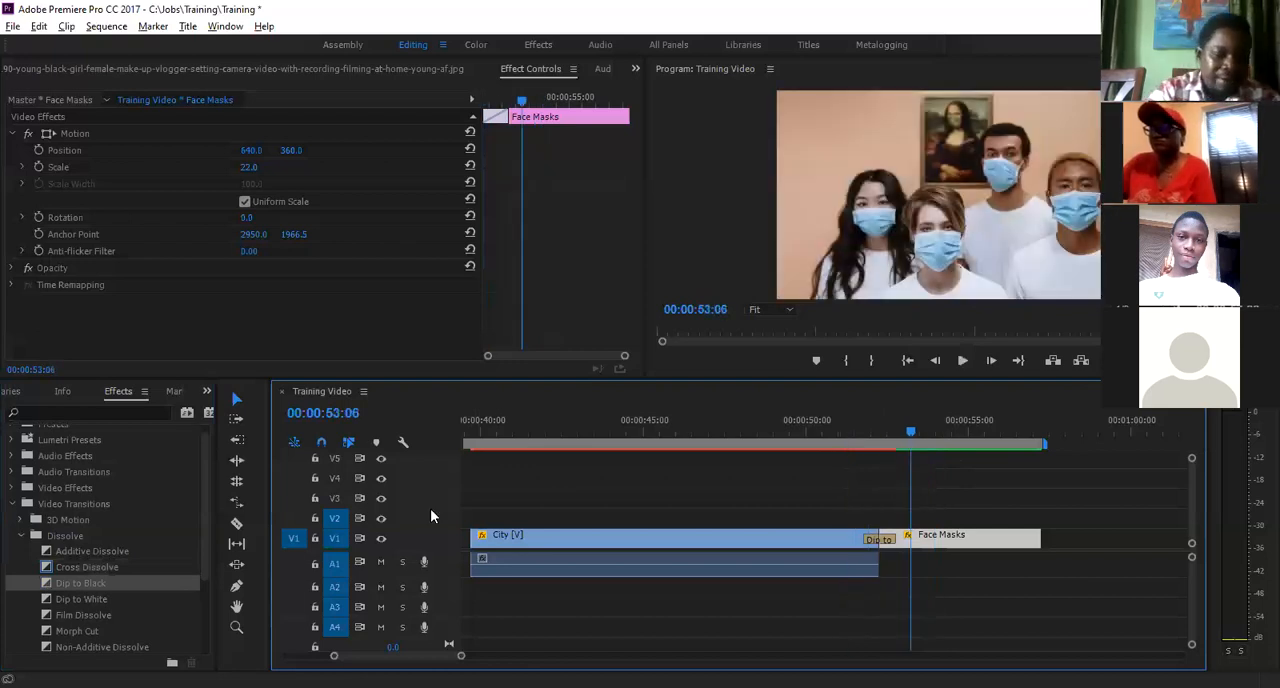
- Replace Dip to Black with the Dip to White transition and play it twice, starting from about 00:00:51:15 and 00:00:51:13
left_click(859, 438)
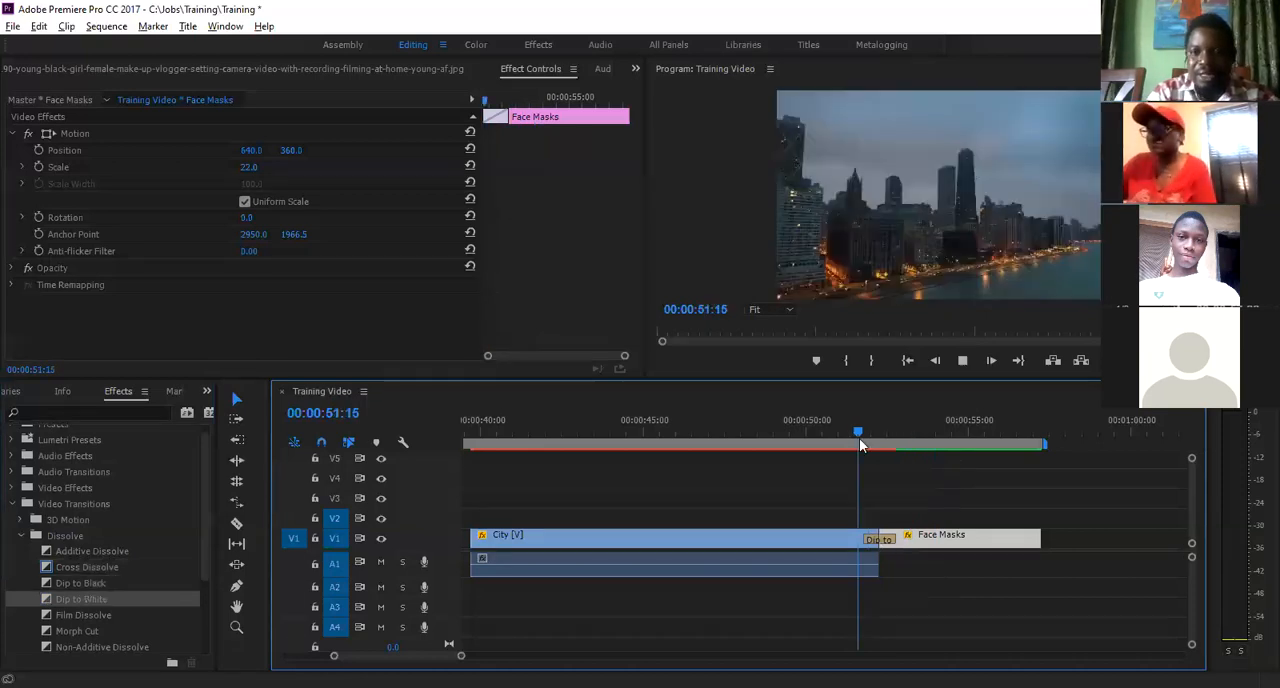
key("space")
key("space")
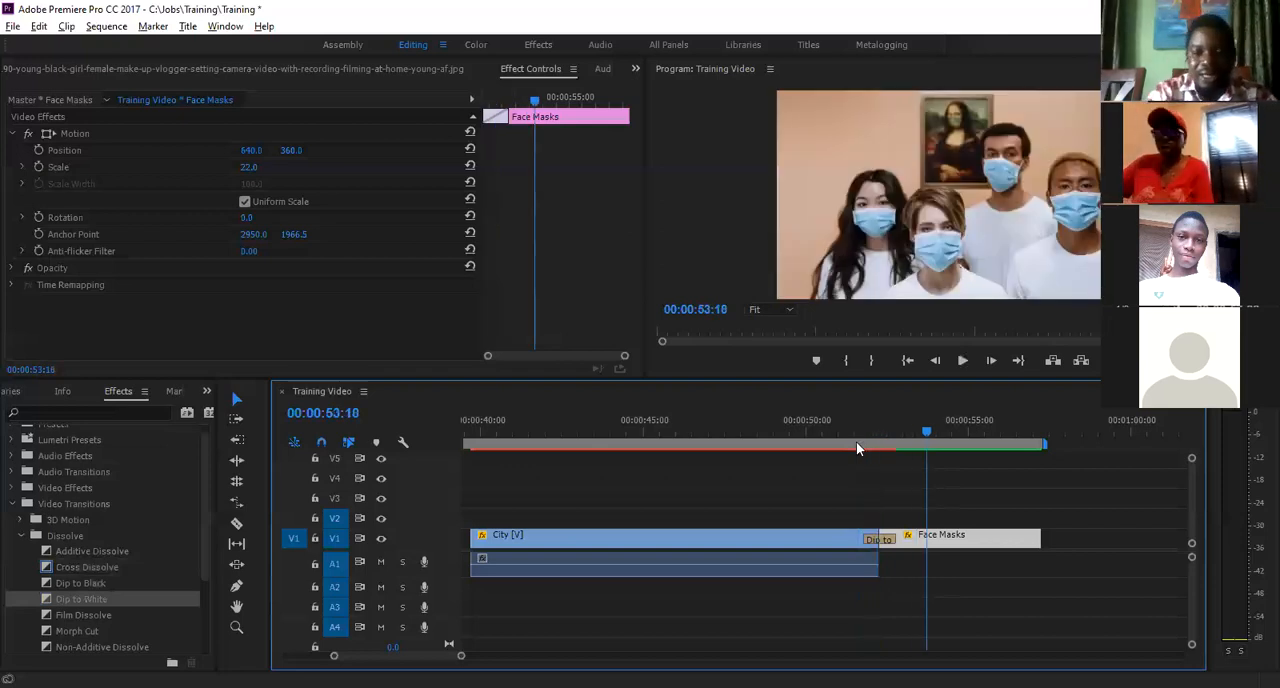
left_click(856, 441)
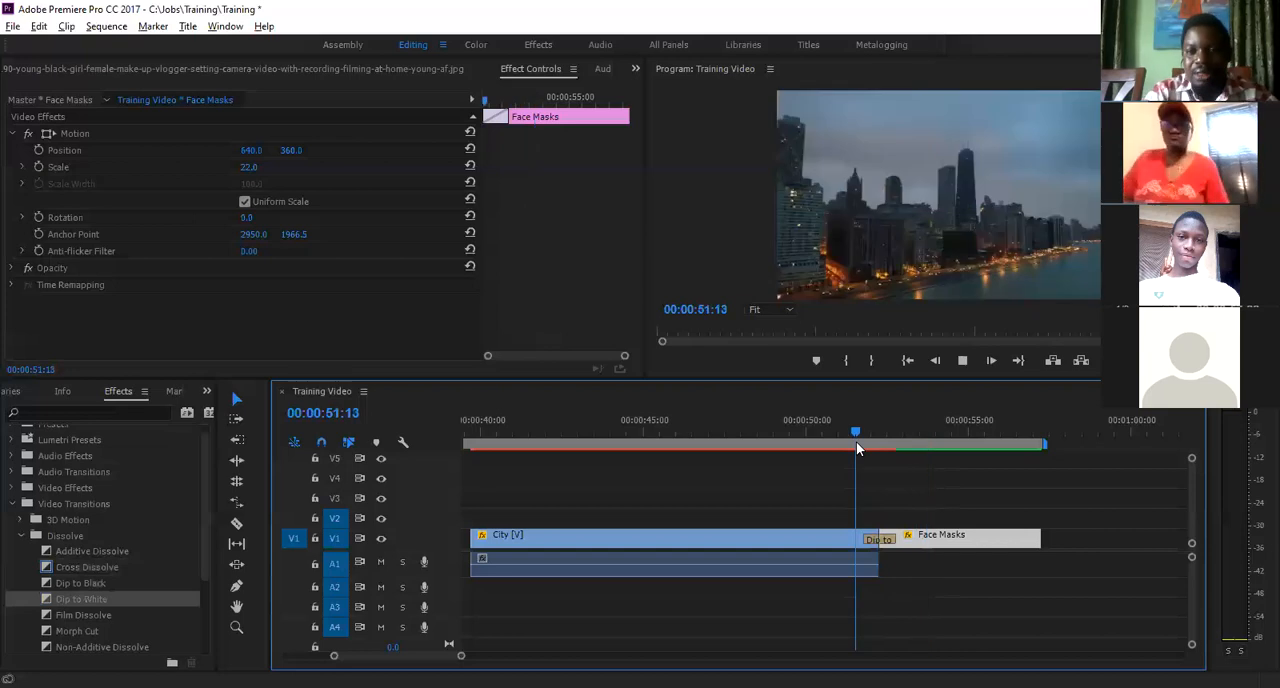
key("space")
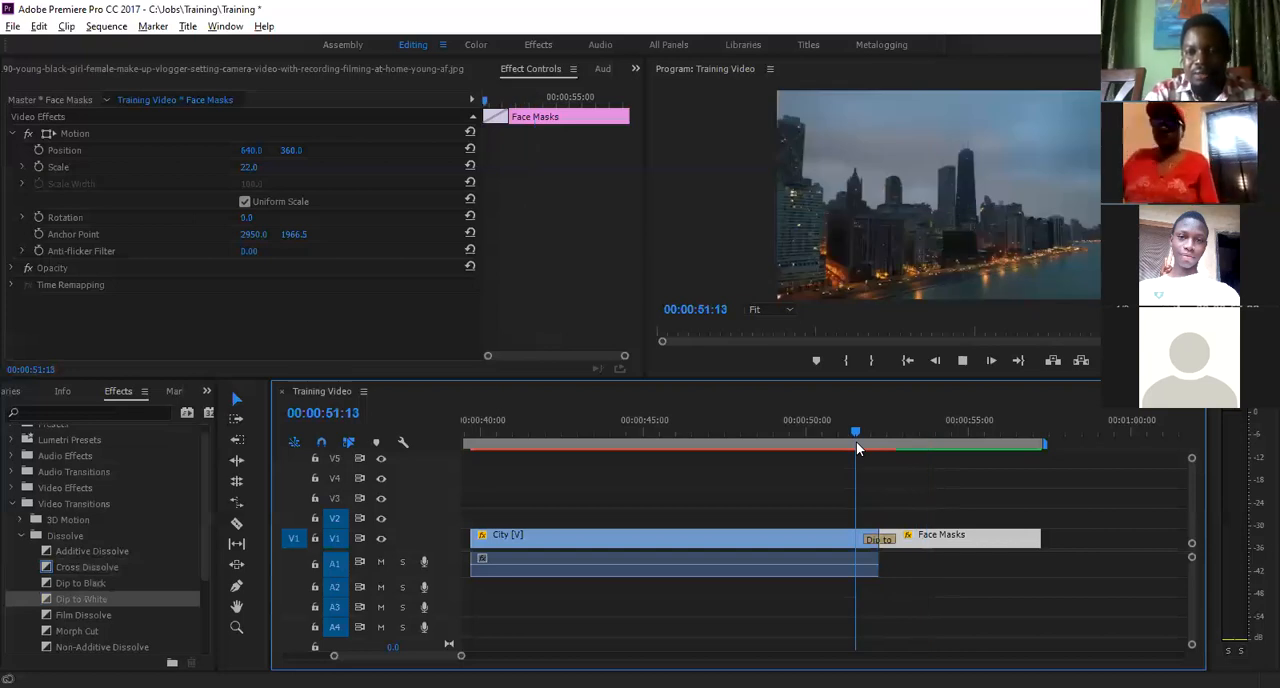
key("space")
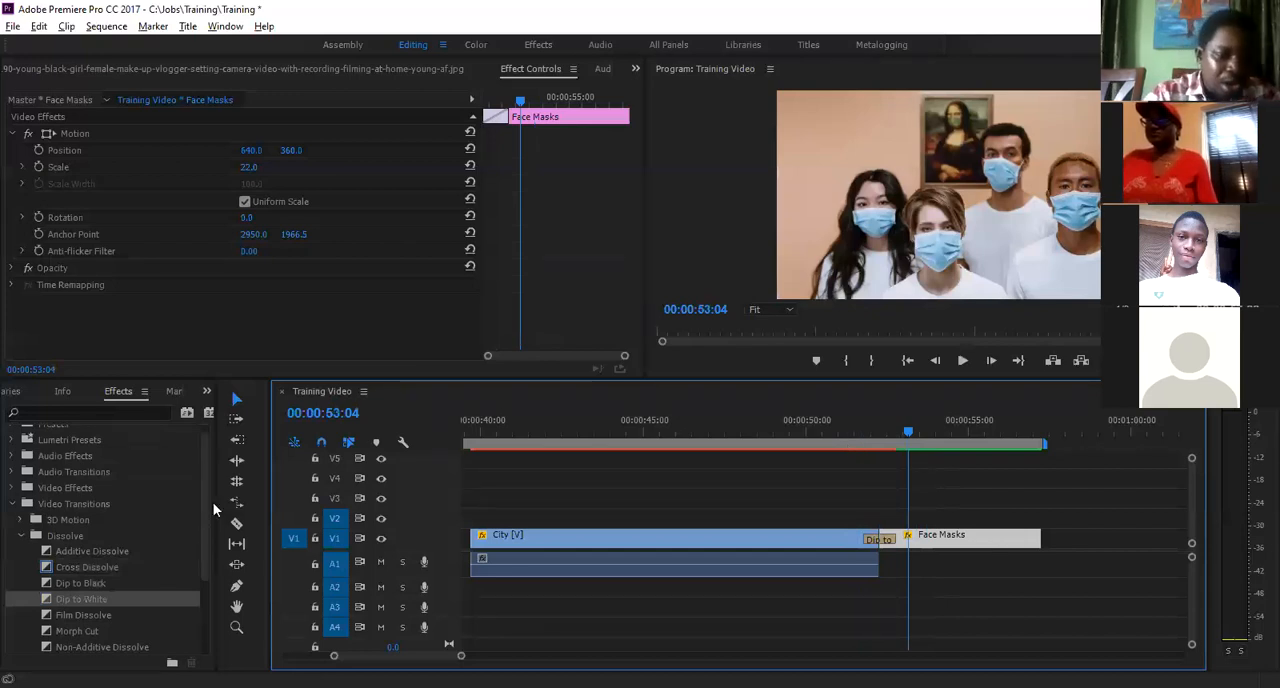
- Replace the dip transition between the City and Face Masks clips with Page Turn from the Page Peel category and play it
scroll(203, 545, "down", 2)
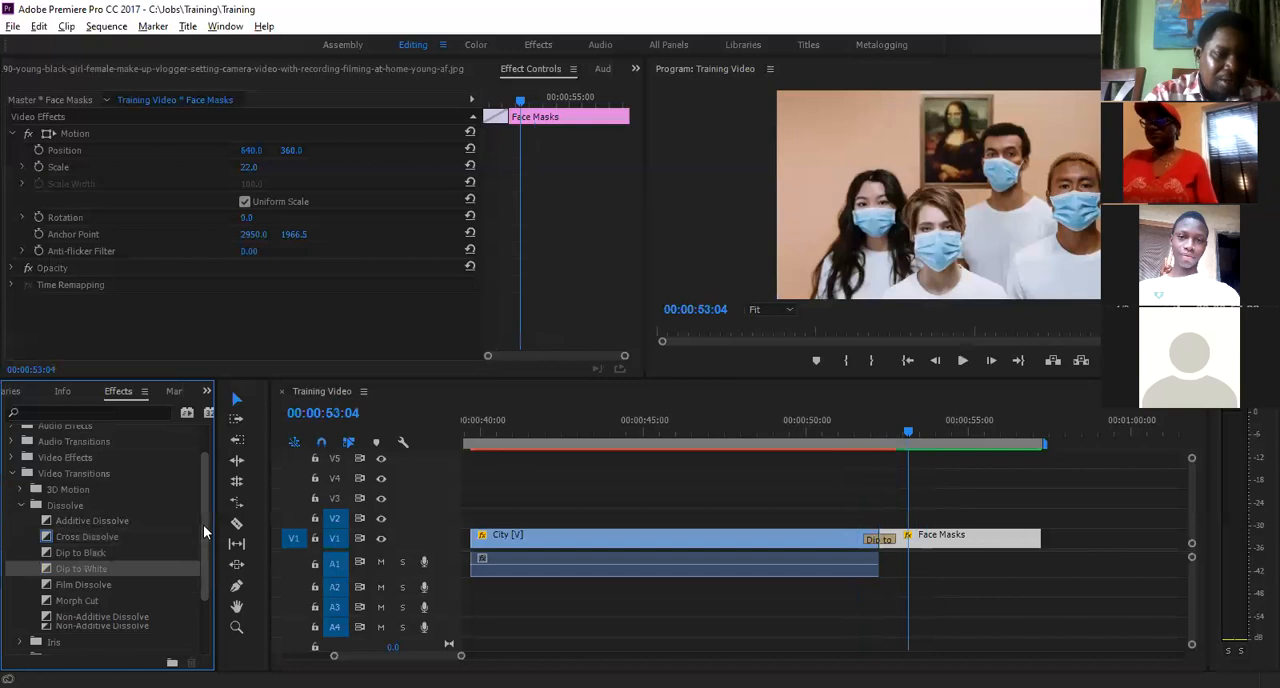
scroll(203, 524, "down", 1)
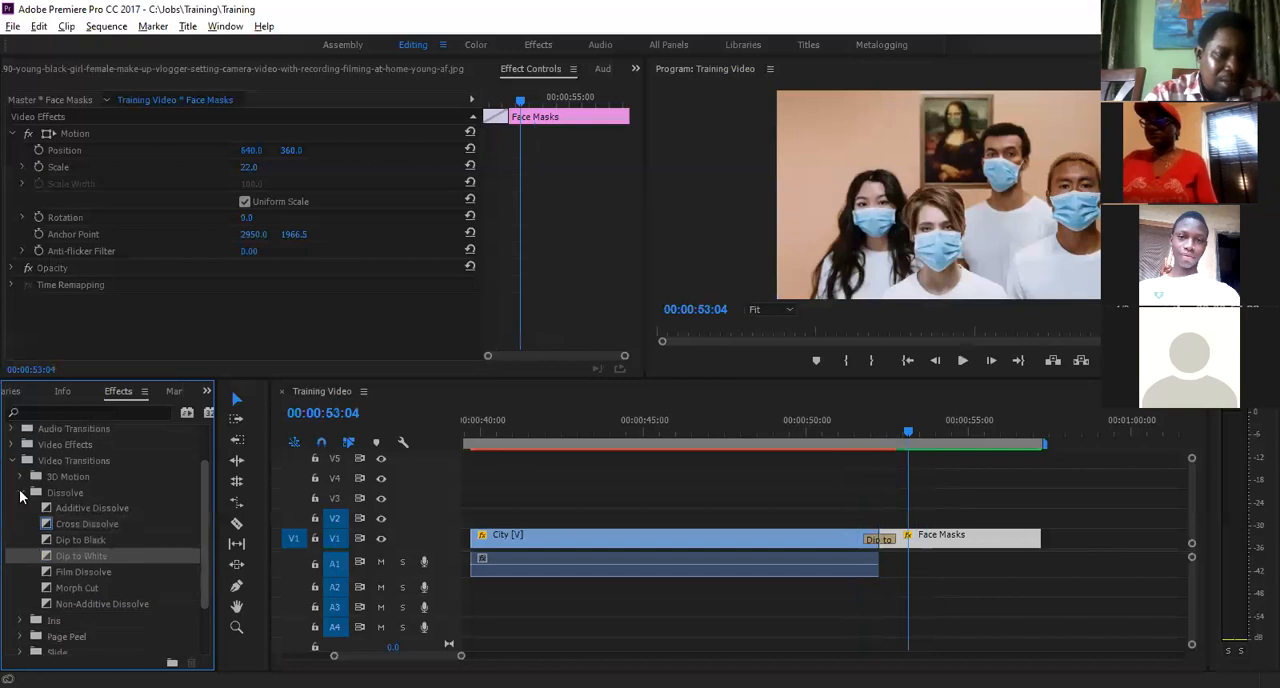
left_click(20, 494)
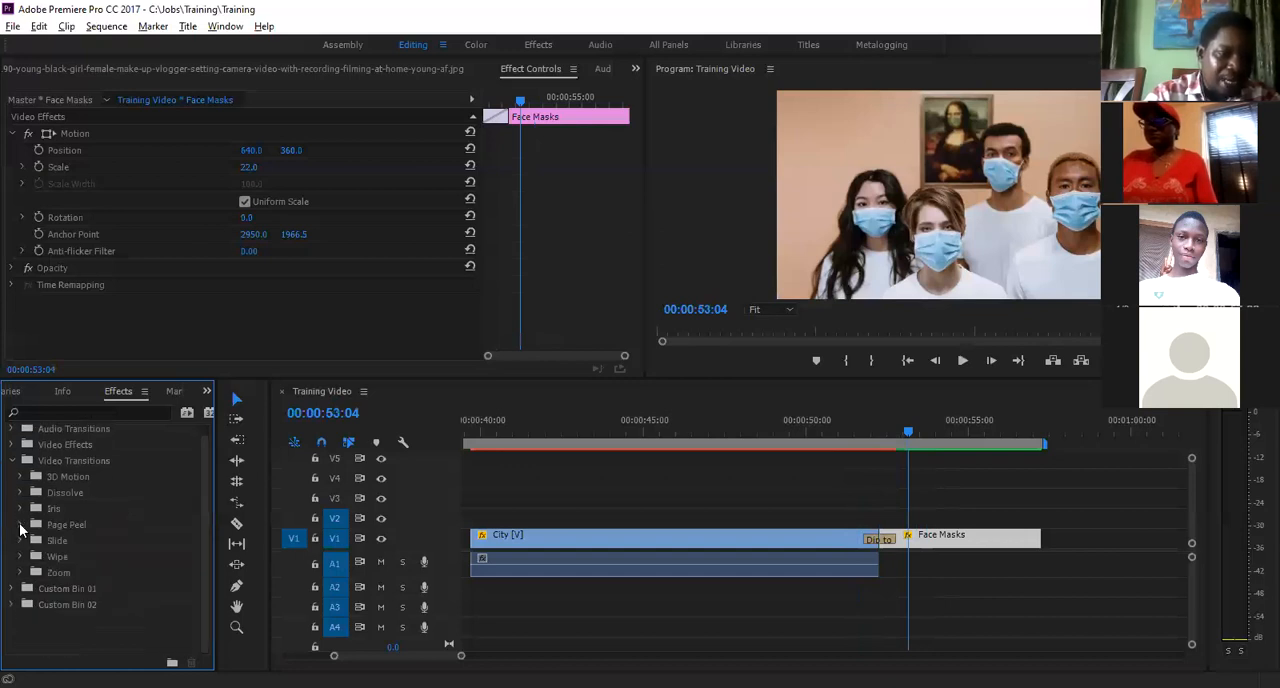
left_click(20, 524)
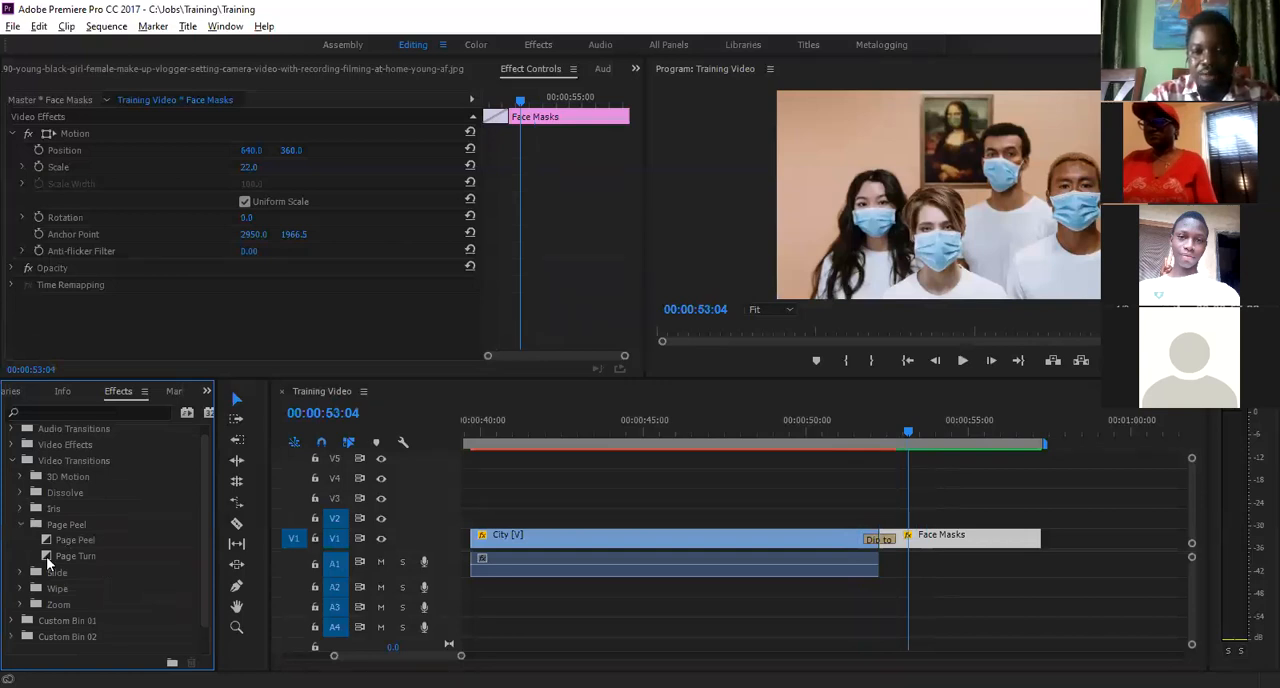
left_click_drag(46, 556, 880, 539)
left_click(853, 434)
key("space")
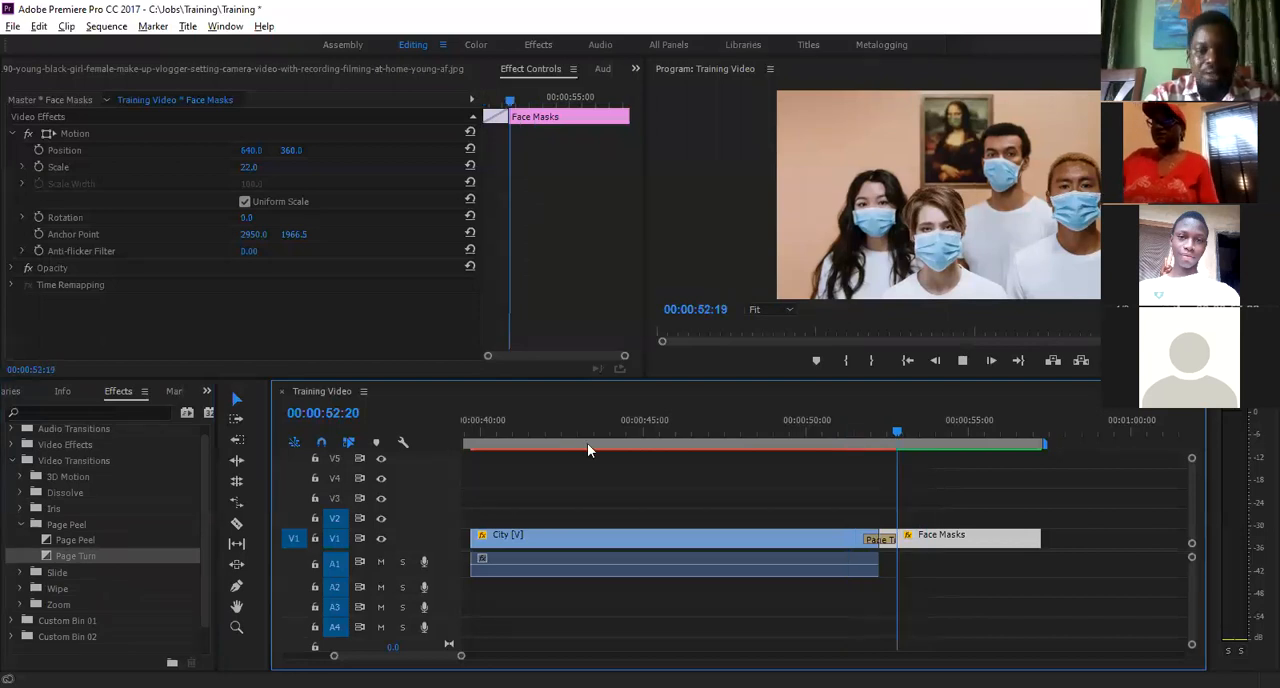
key("space")
- Collapse the Page Peel category and look through the transitions in the Slide category
left_click(21, 524)
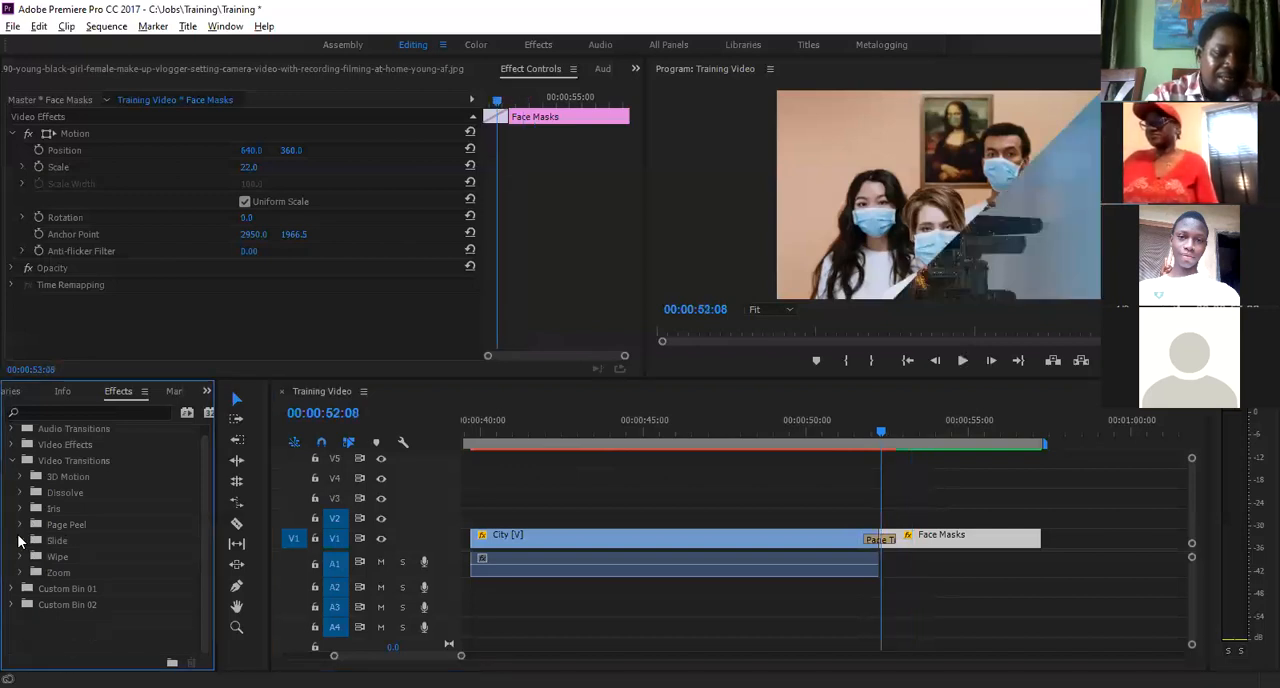
left_click(20, 540)
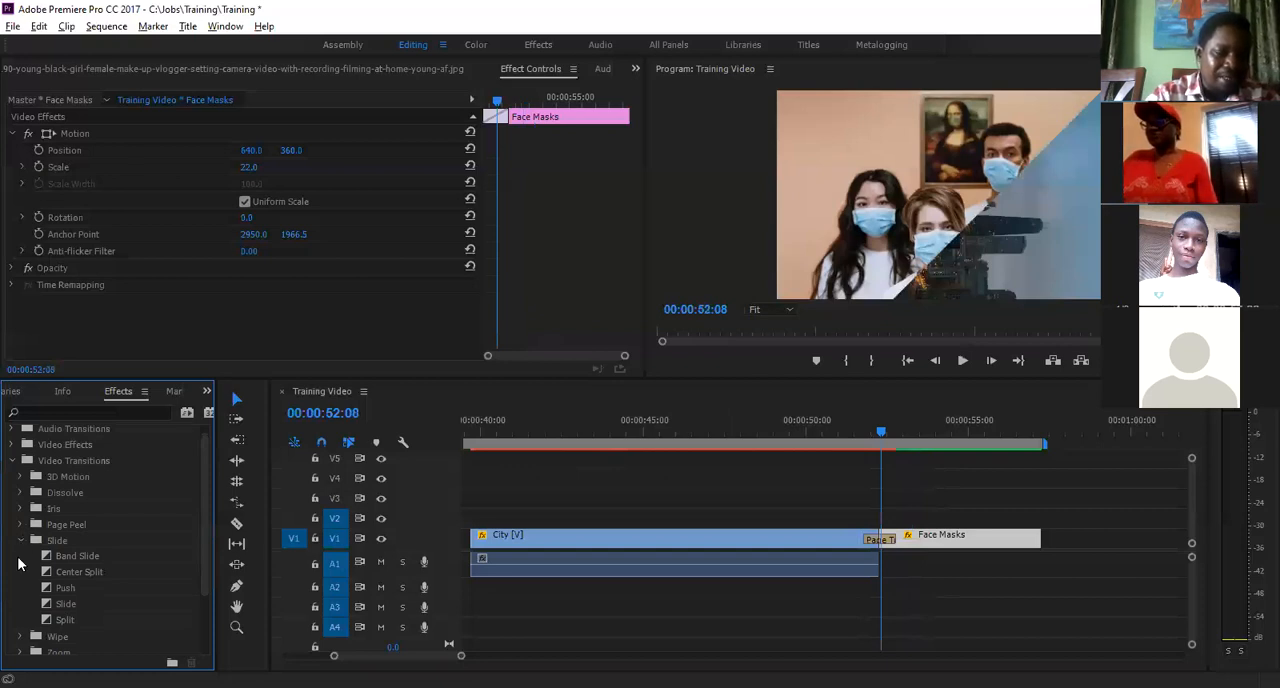
left_click(20, 541)
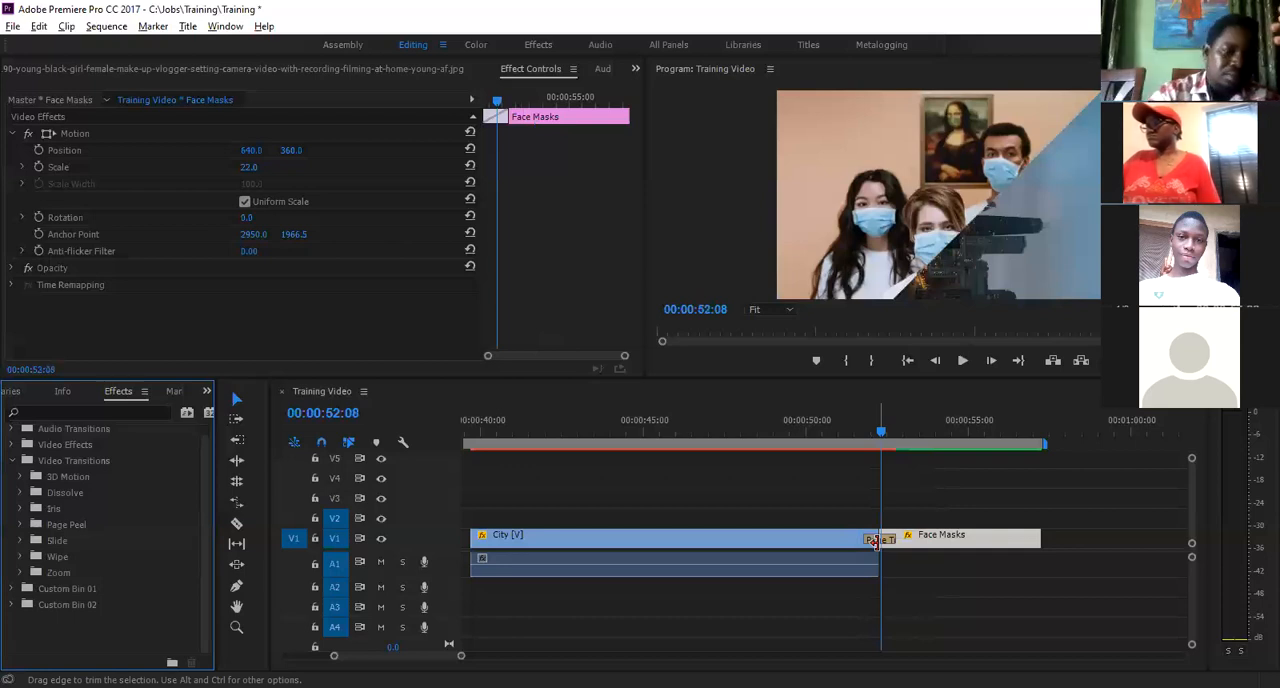
- Delete the City and Face Masks clips and their transition from the end of the Training Video sequence
left_click(632, 503)
key("minus")
left_click_drag(648, 493, 991, 597)
key("Delete")
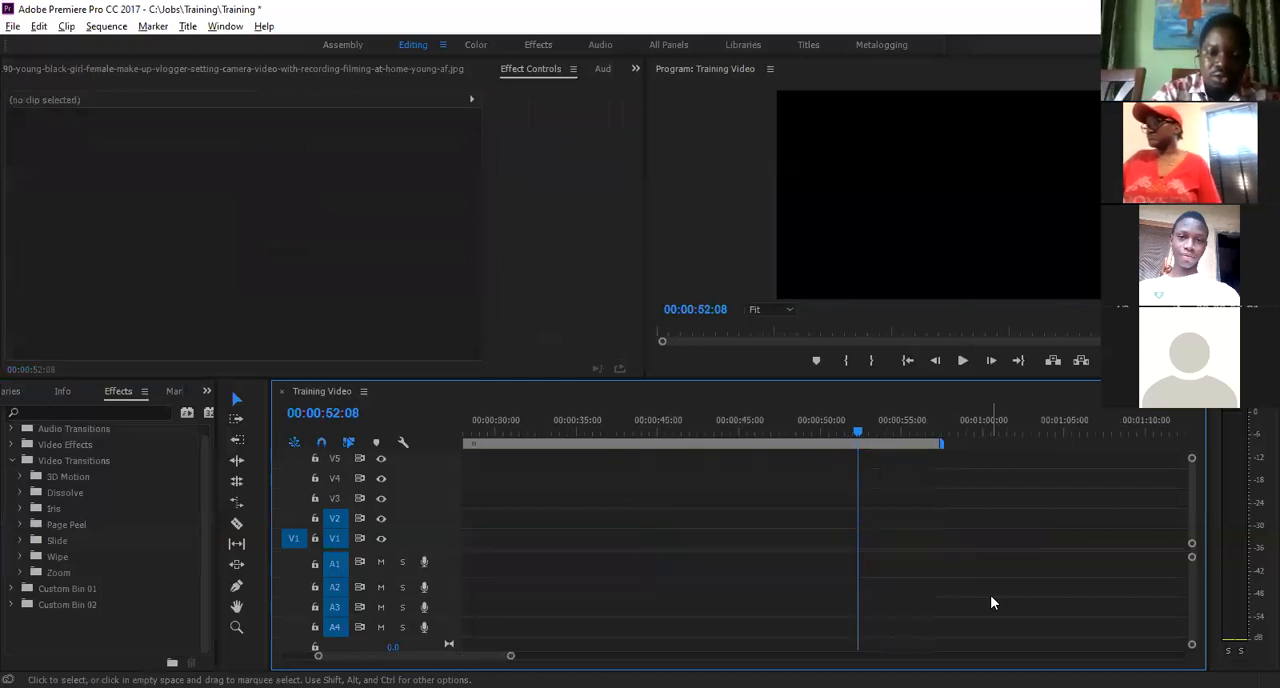
key("minus")
key("minus")
key("minus")
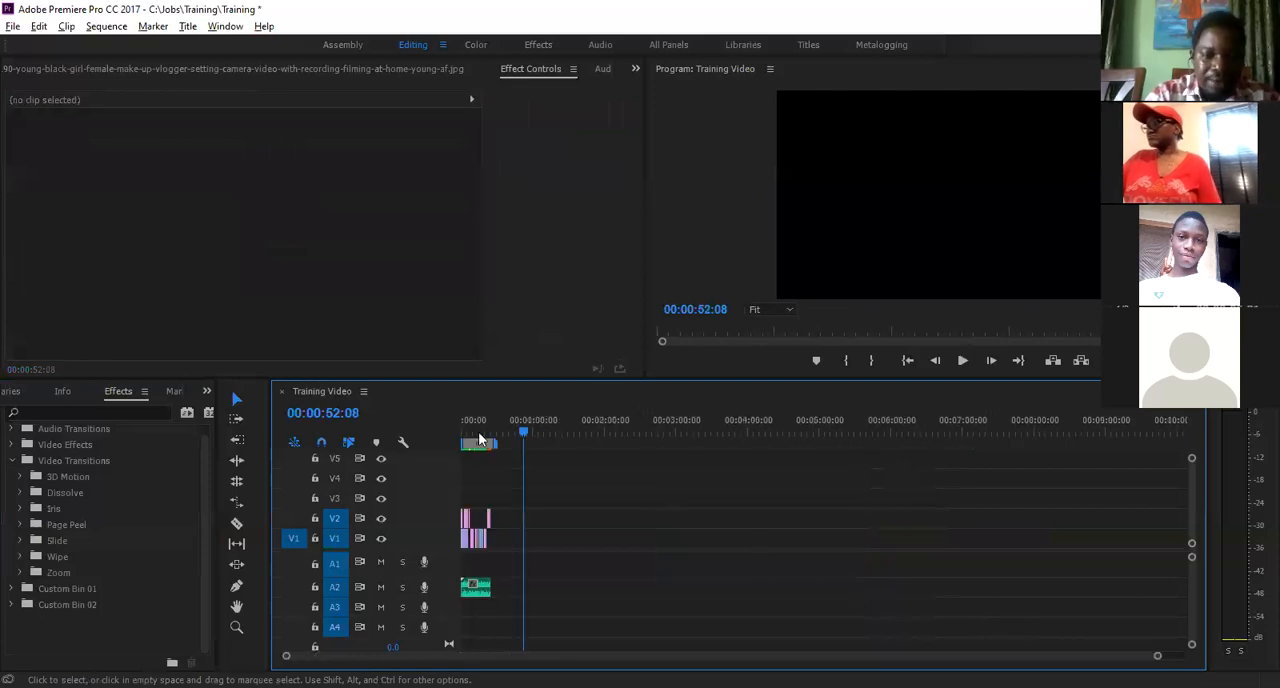
- Apply the Slide transition from the Slide category to the start of the Intro title on V2
key("Home")
key("equal")
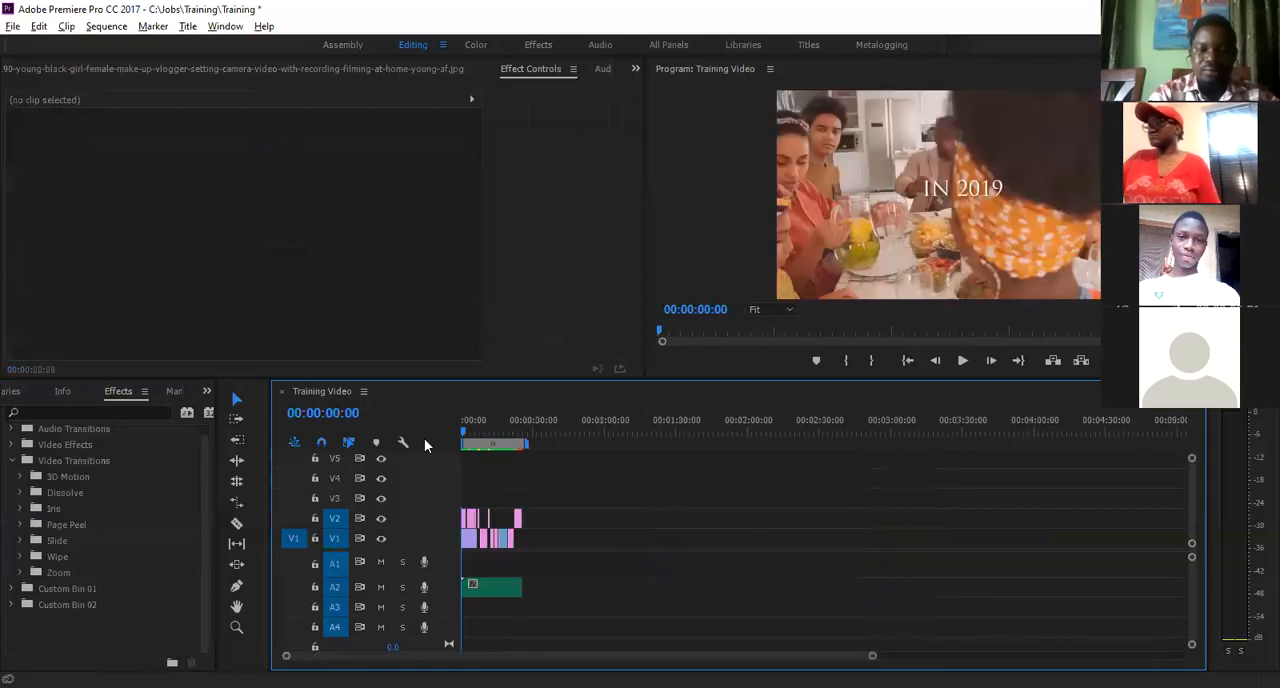
key("backslash")
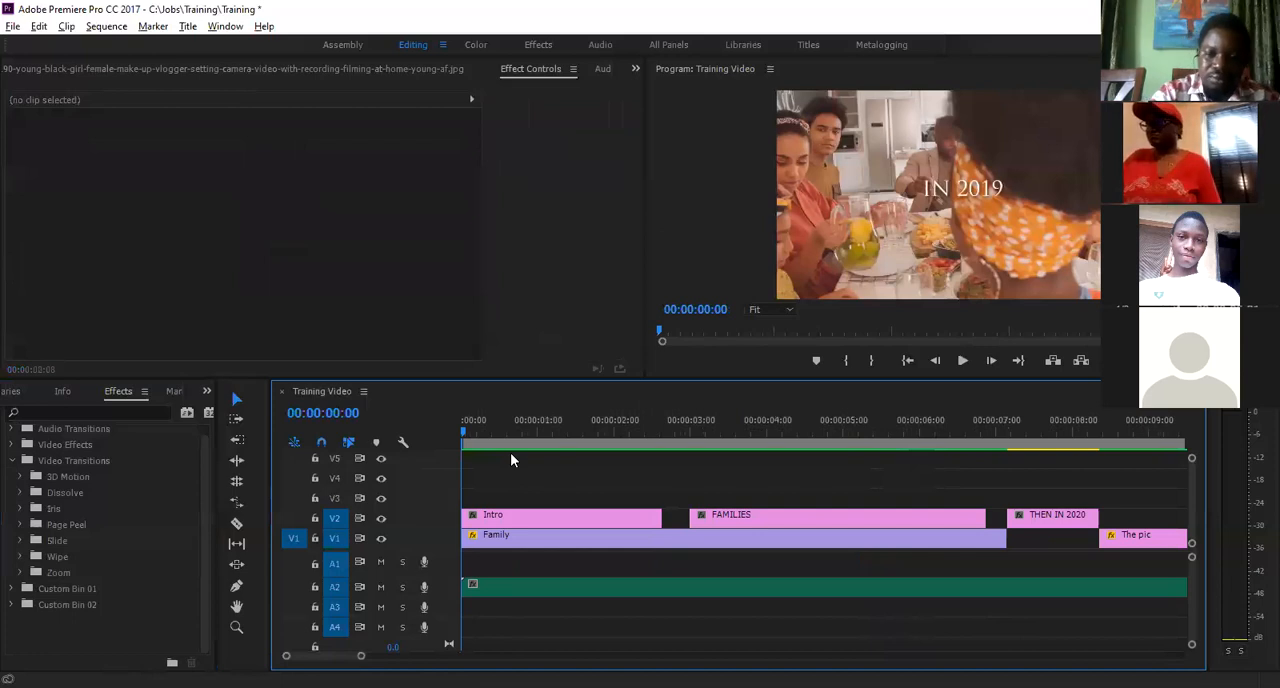
key("minus")
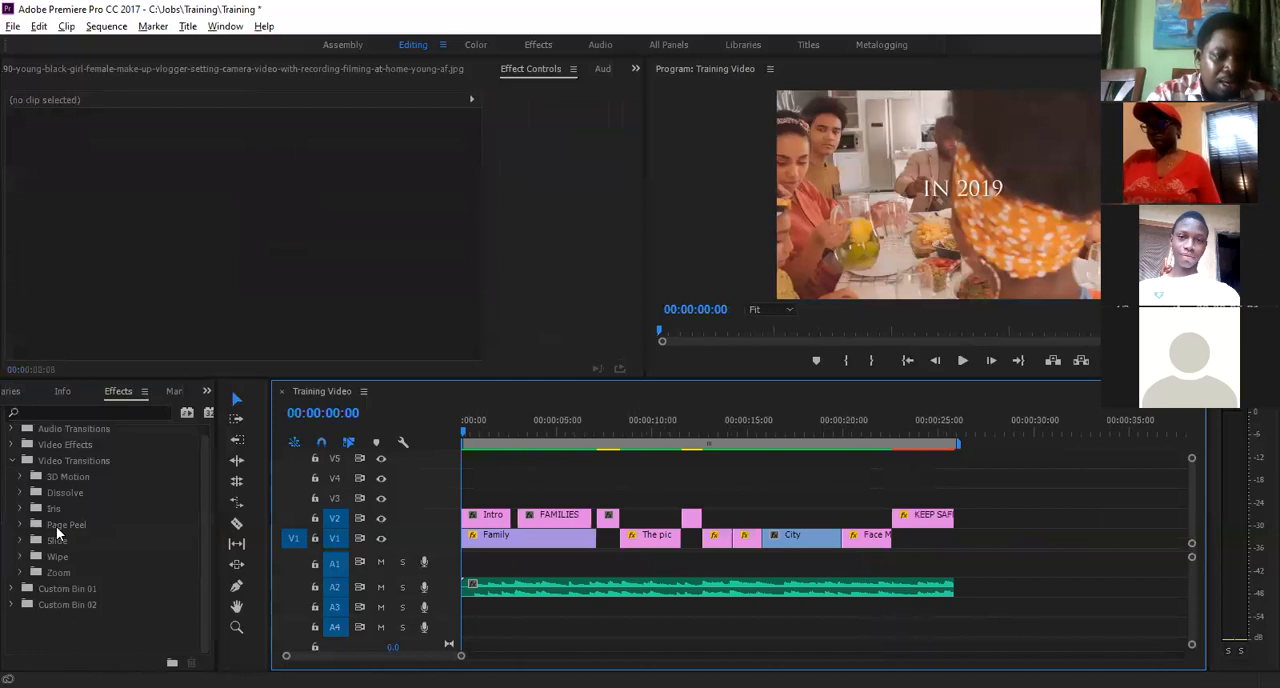
left_click(20, 494)
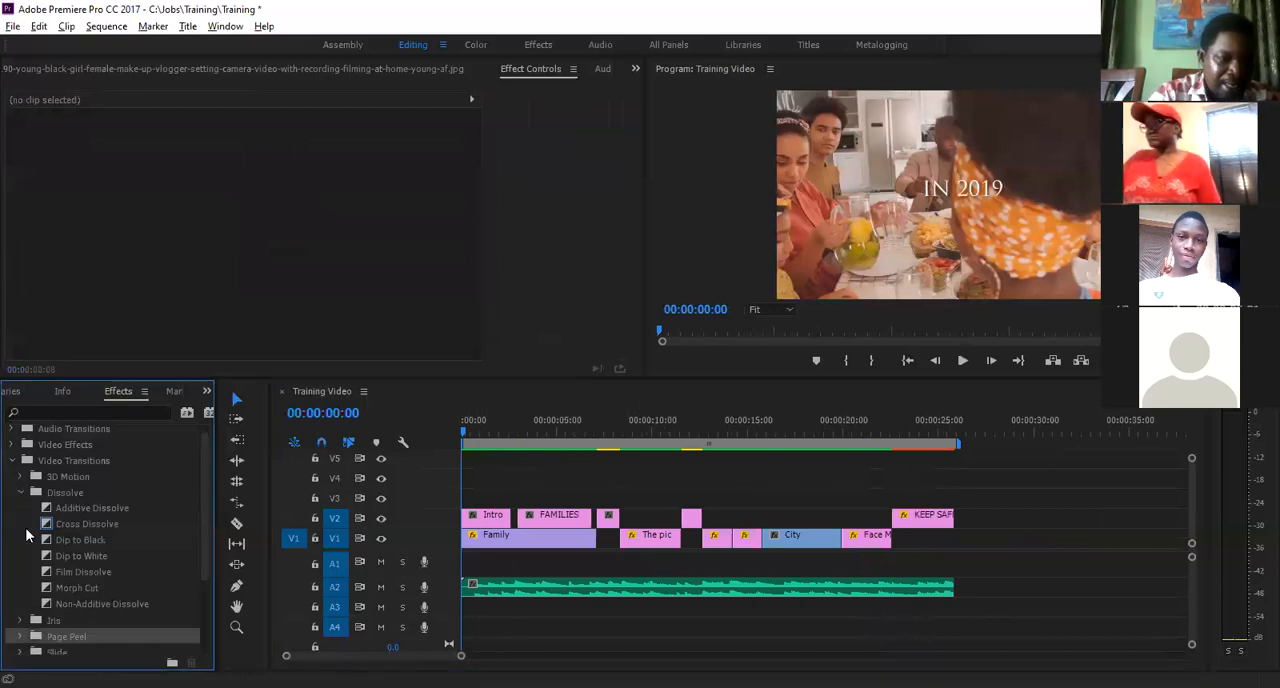
left_click(20, 492)
left_click(20, 540)
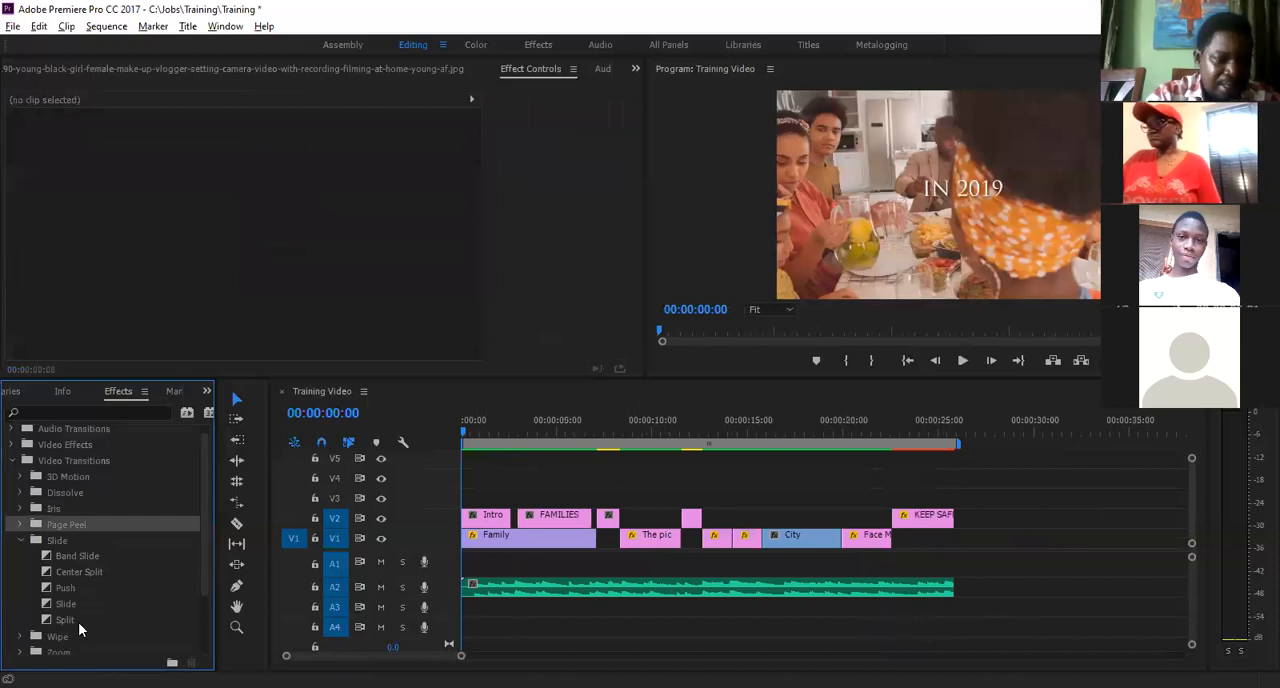
left_click(46, 607)
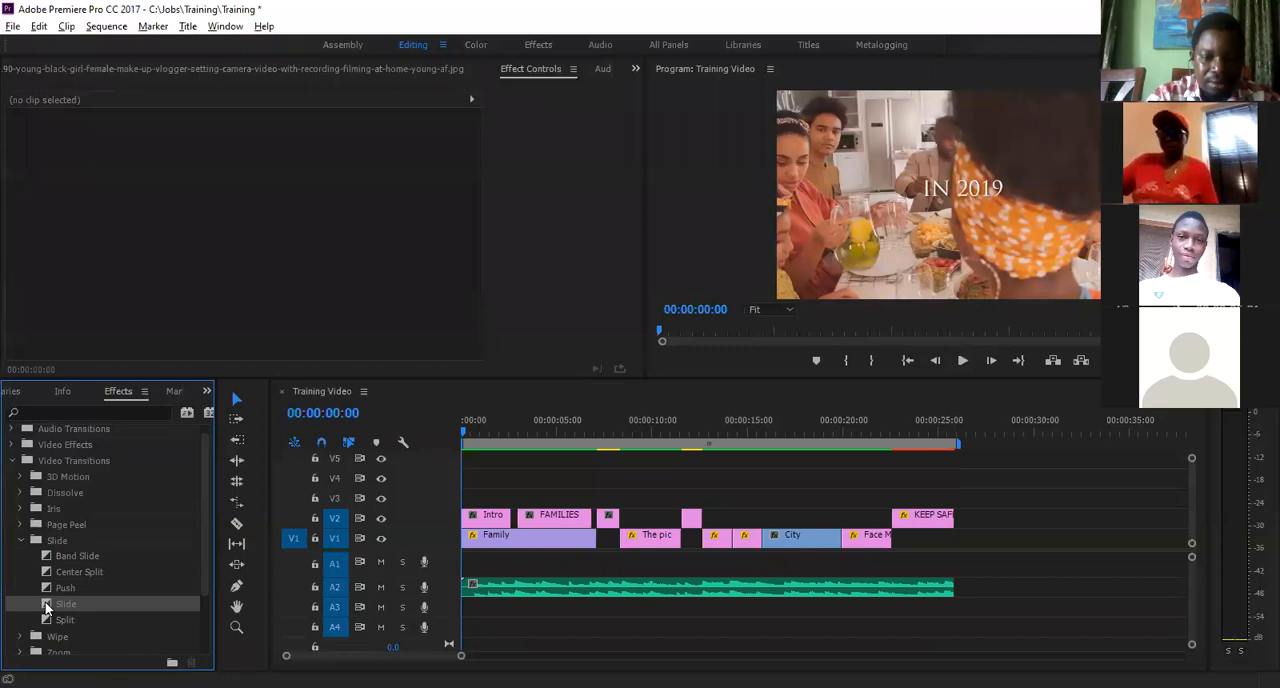
left_click_drag(46, 607, 470, 516)
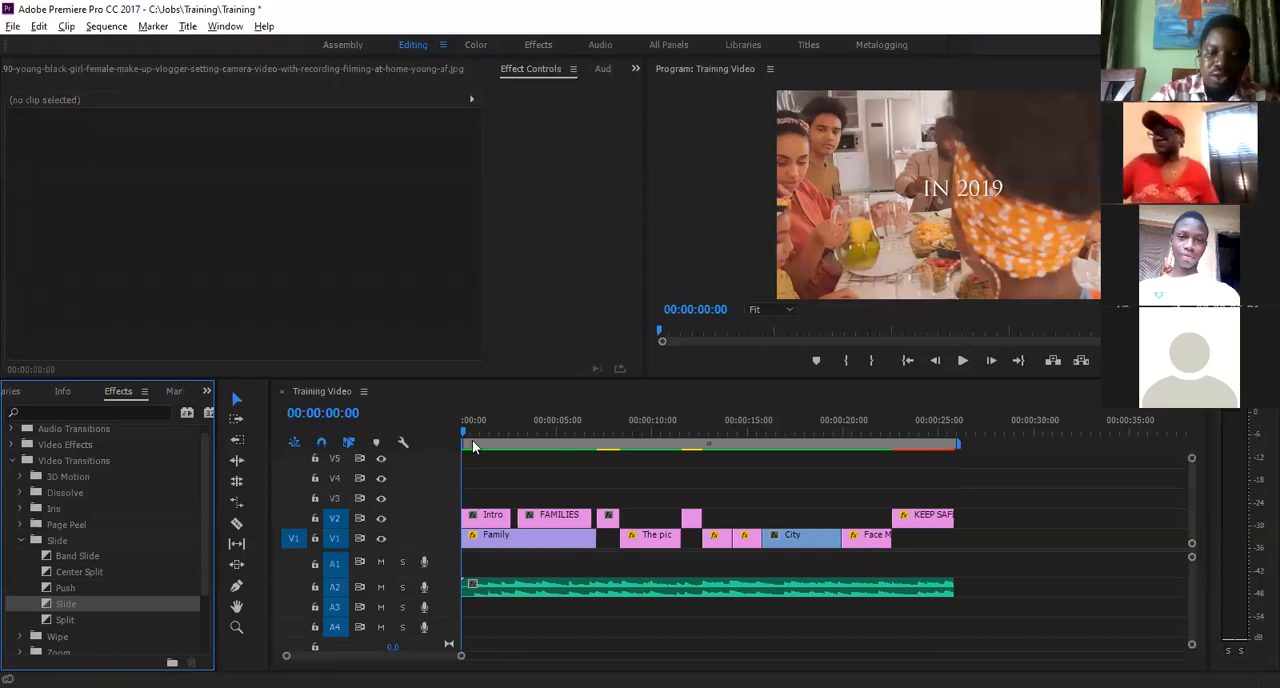
- Preview the Slide transition on the Intro title, playing it from about 00:00:00:14
left_click(472, 446)
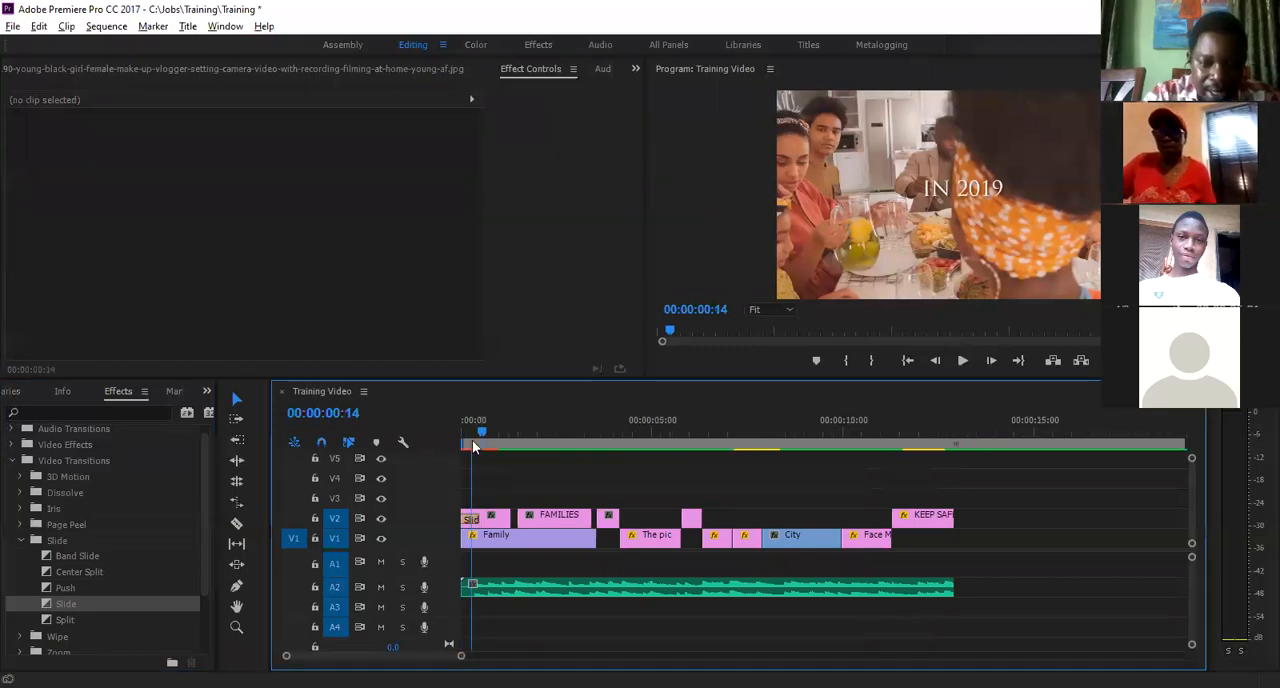
key("=")
key("=")
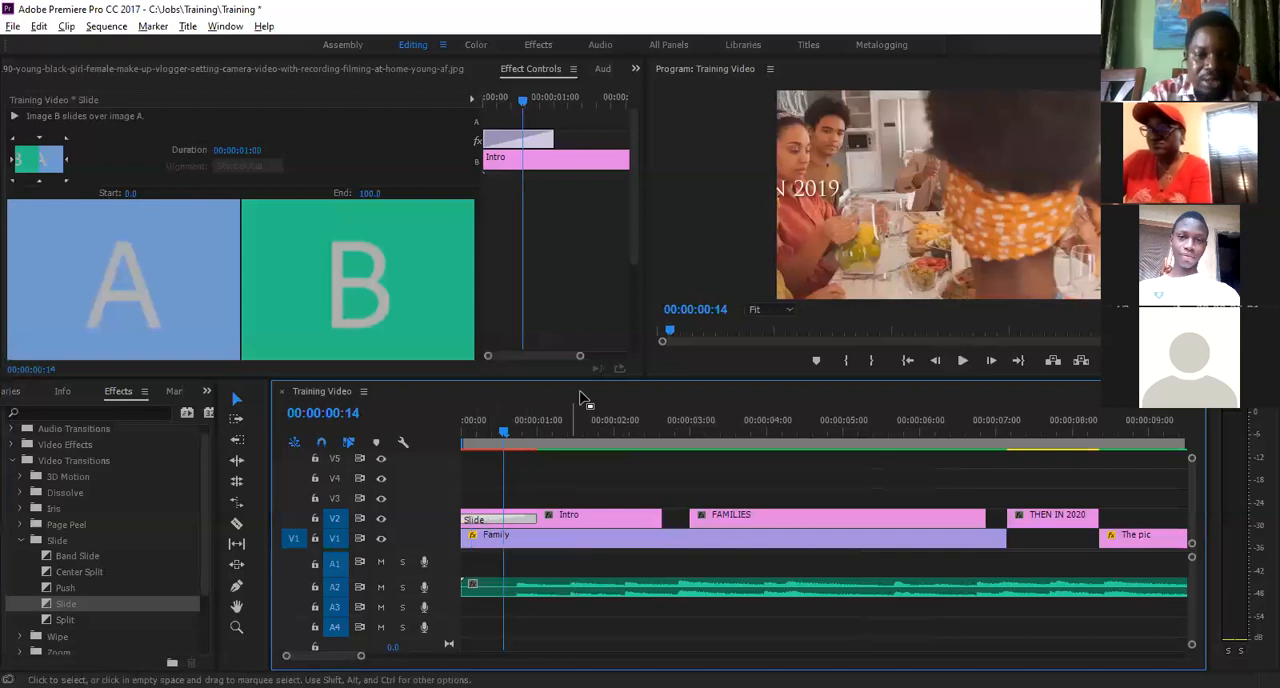
key("space")
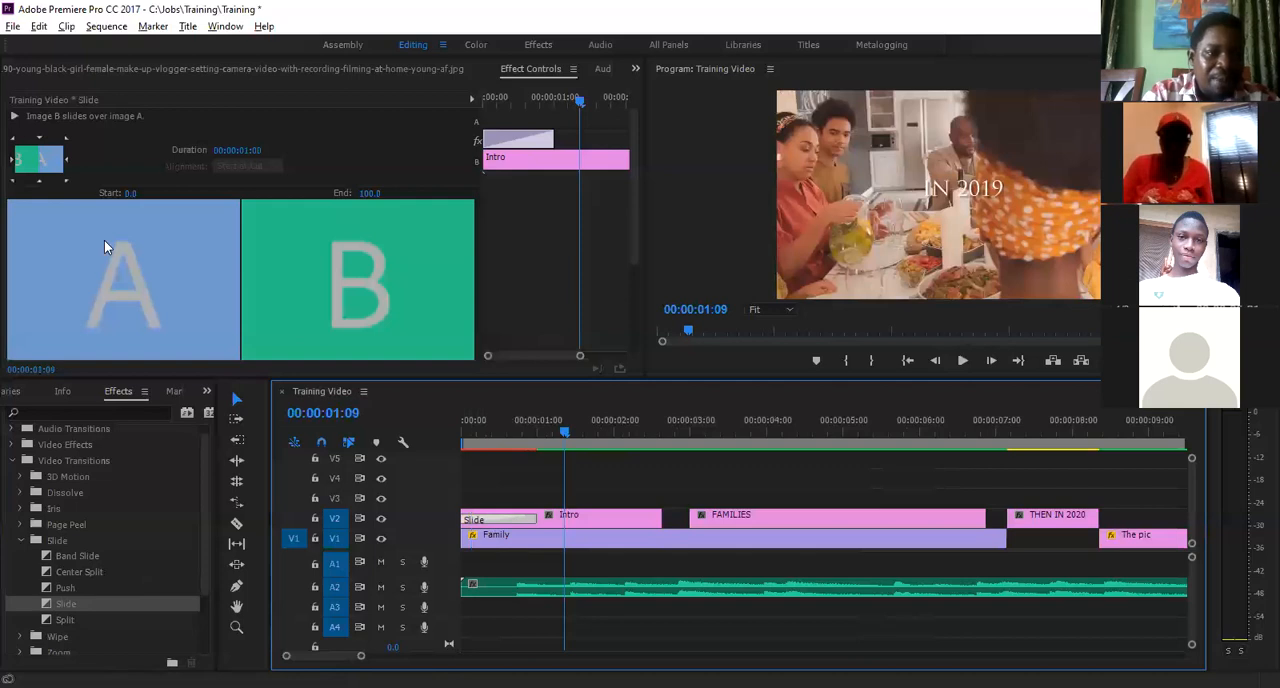
- Set the Intro title's Slide transition direction to North to South and preview it from the start of the sequence
left_click(40, 143)
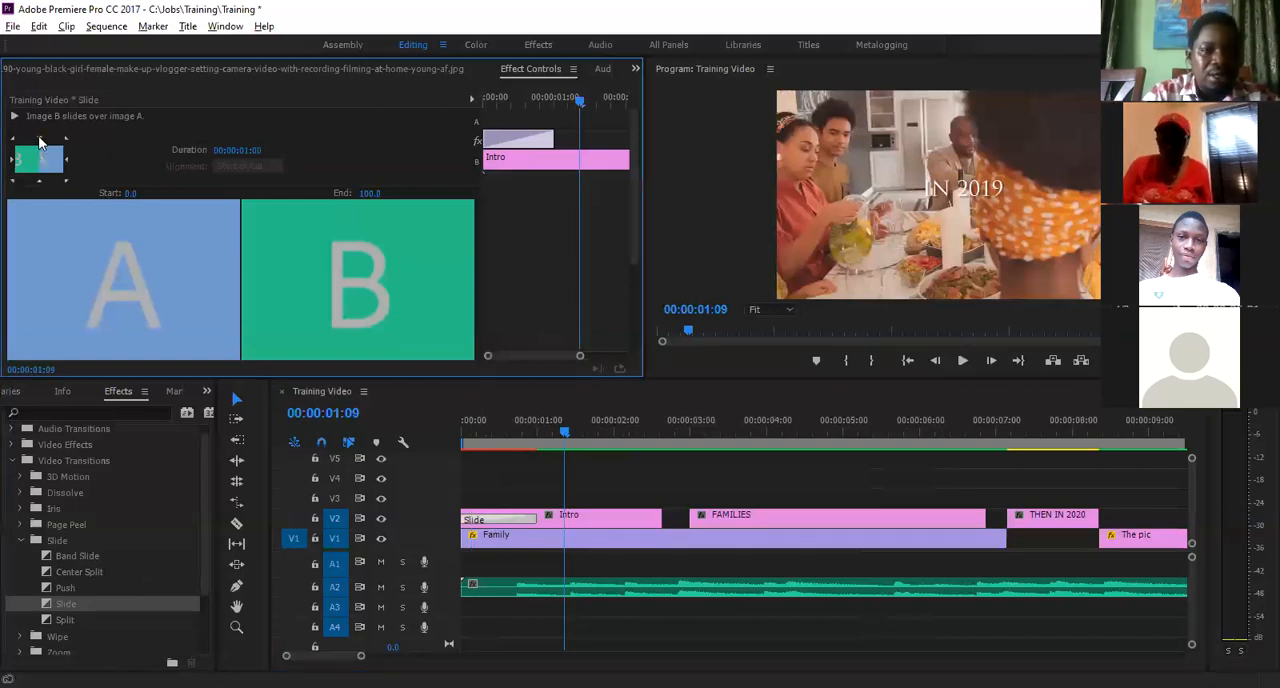
left_click(461, 440)
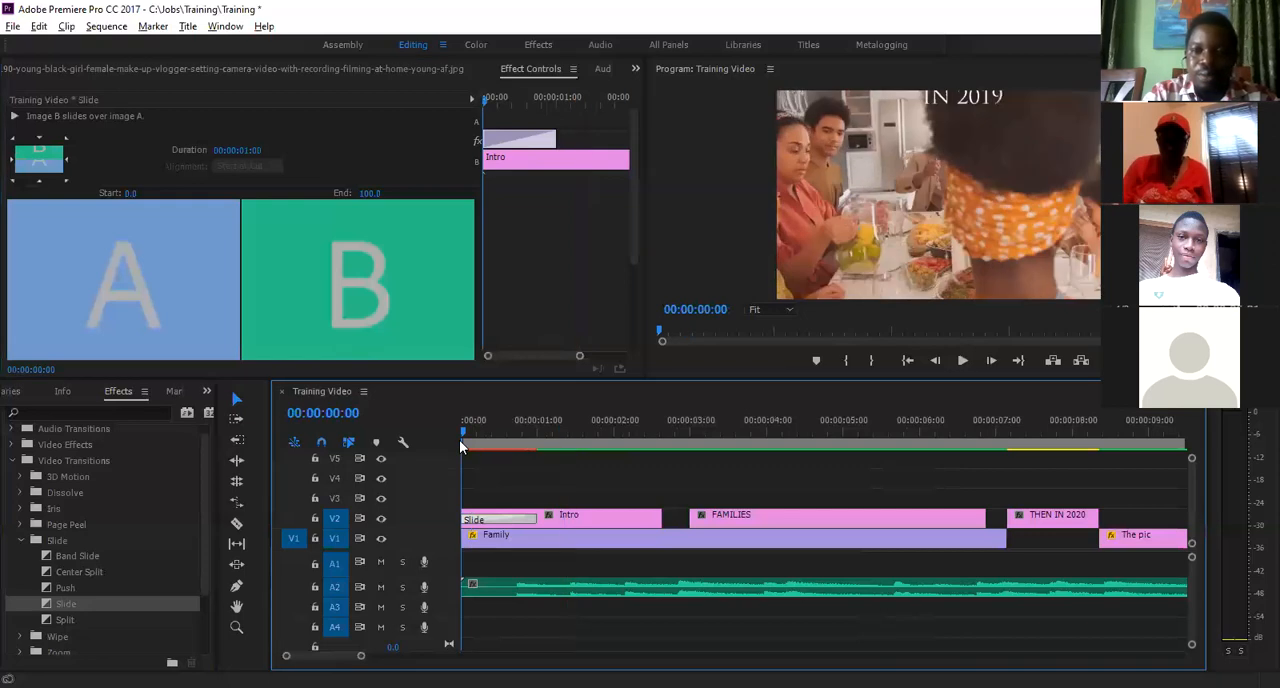
mouse_move(494, 444)
left_mouse_down()
mouse_move(523, 436)
mouse_move(469, 444)
mouse_move(509, 440)
left_mouse_up()
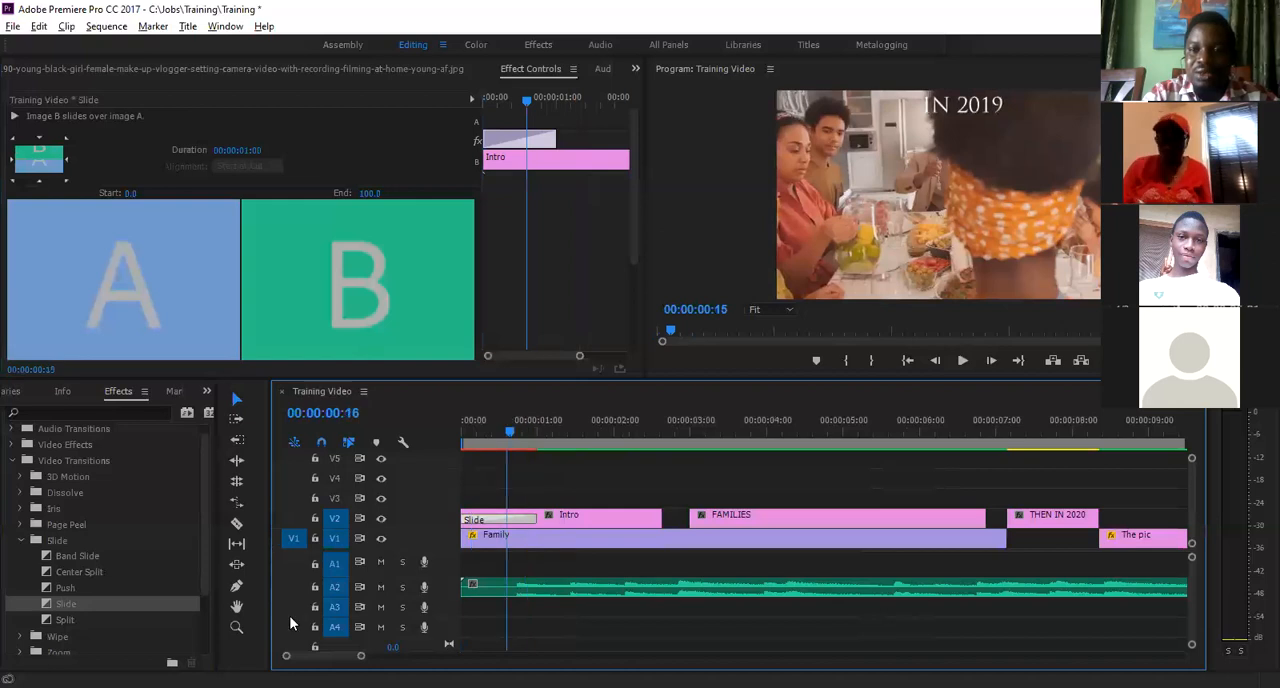
key("Home")
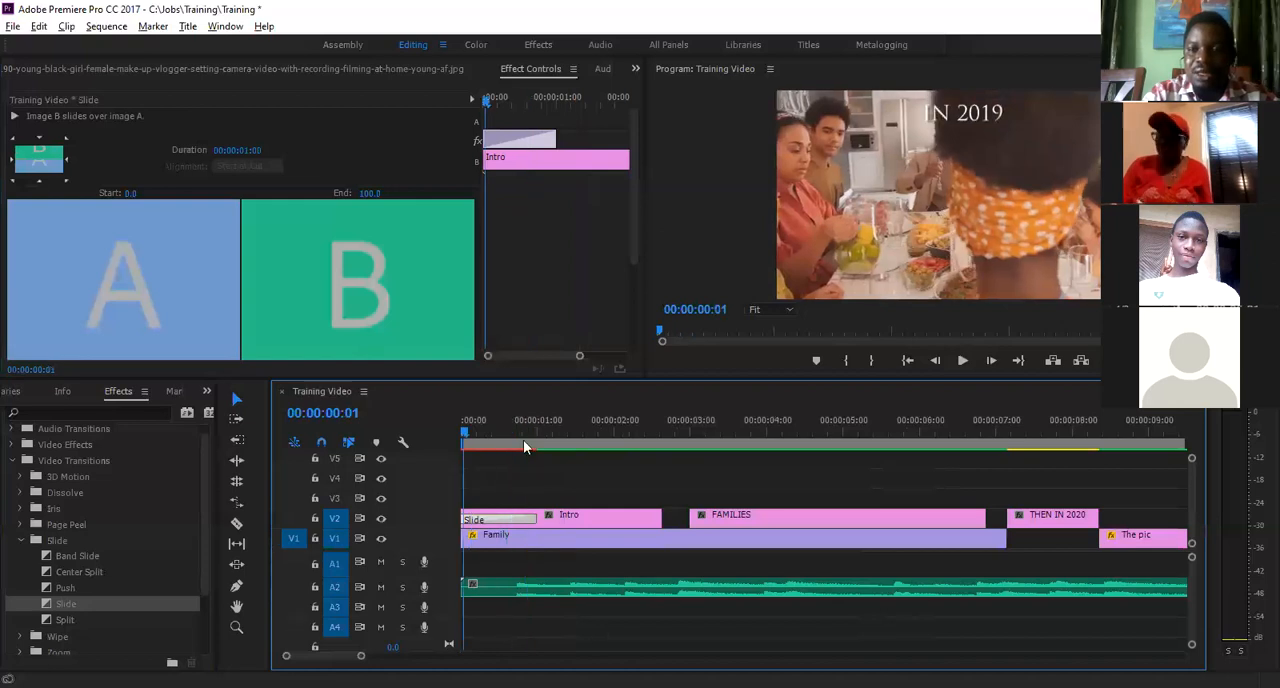
key("space")
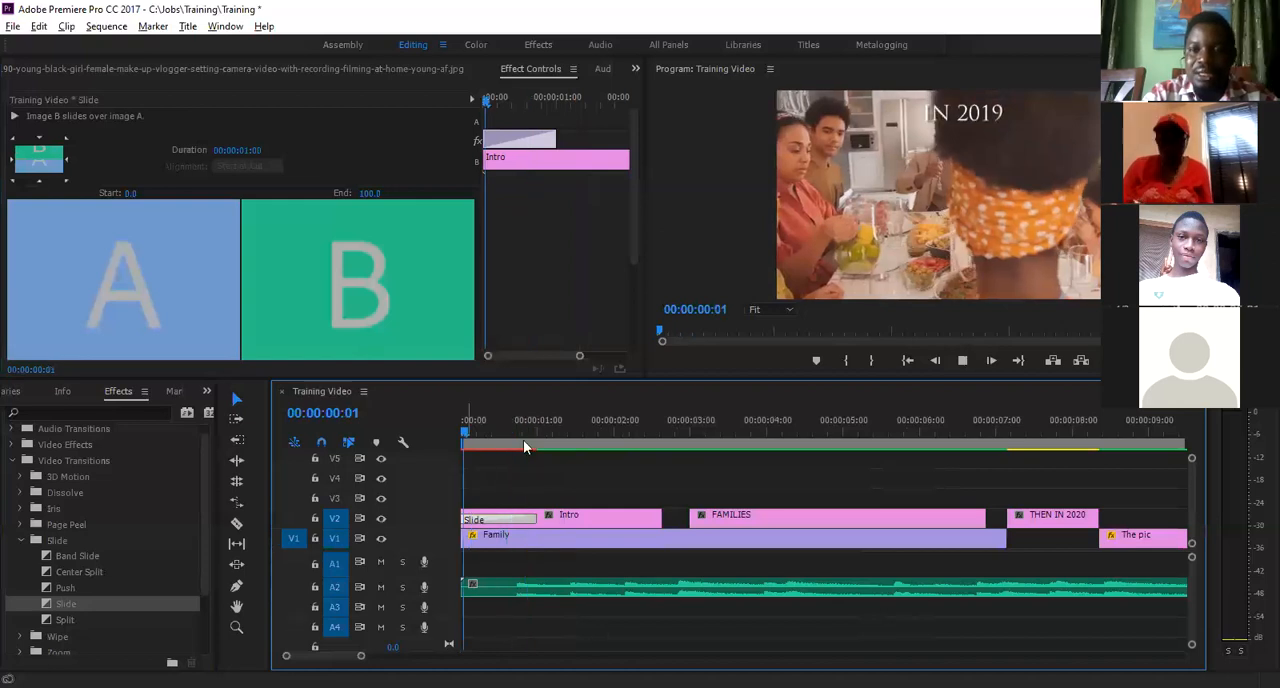
key("space")
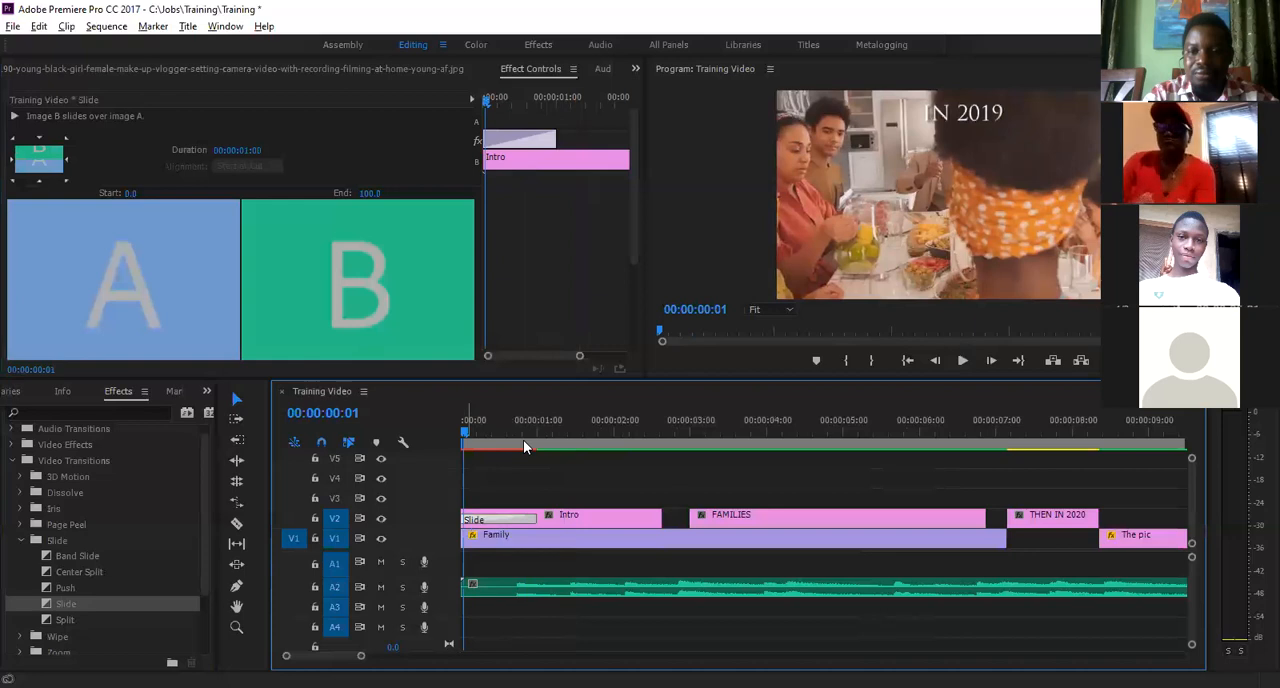
key("space")
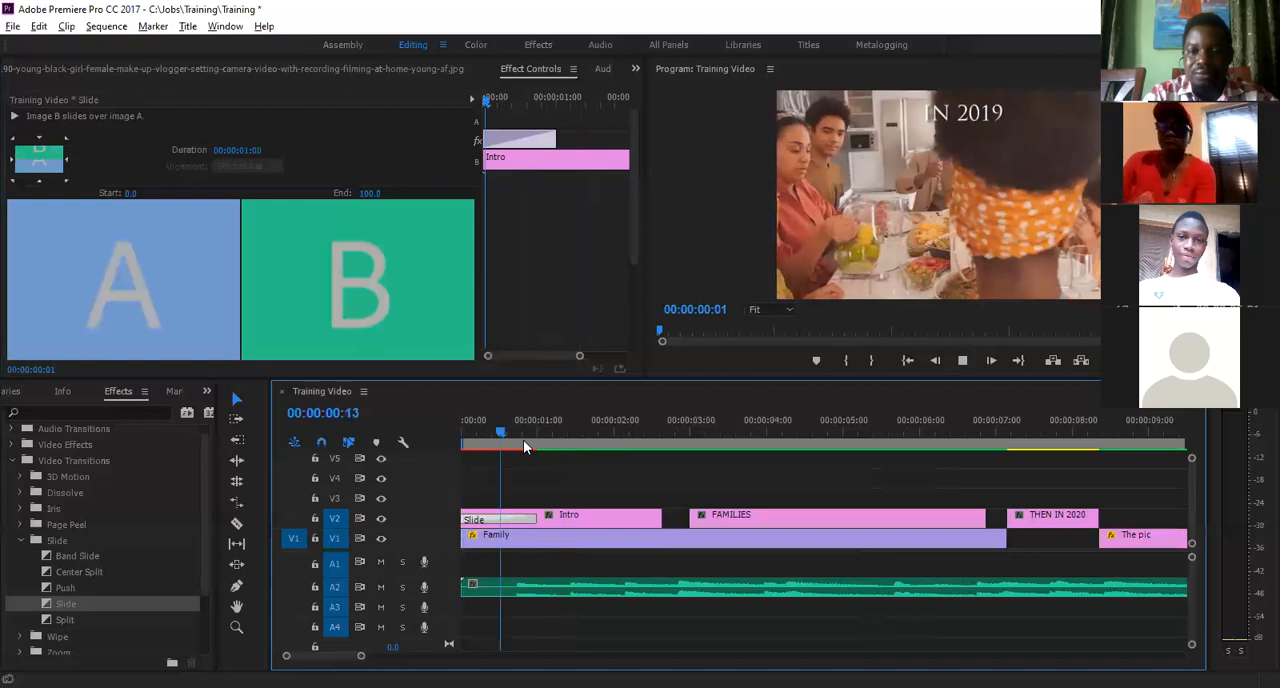
key("space")
- Scrub back and forth over the Intro title's Slide transition between 00:00:01:15 and 00:00:00:09 to examine its movement
key("minus")
key("minus")
key("minus")
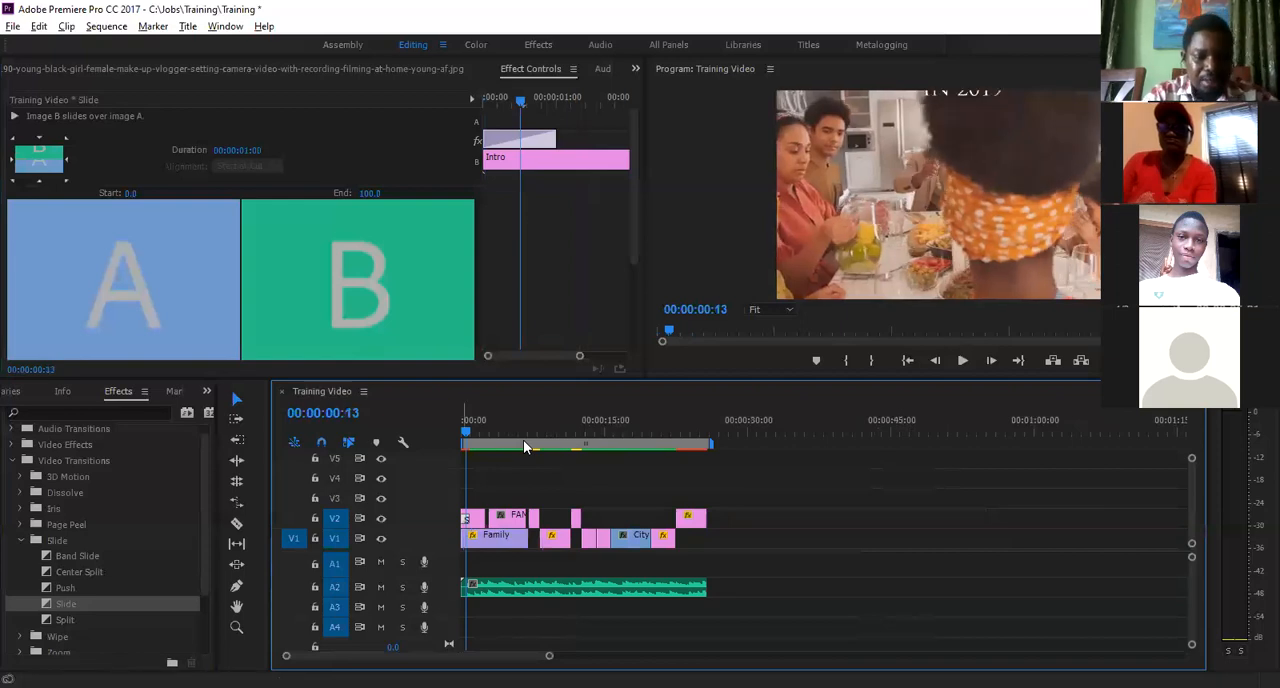
key("equal")
key("equal")
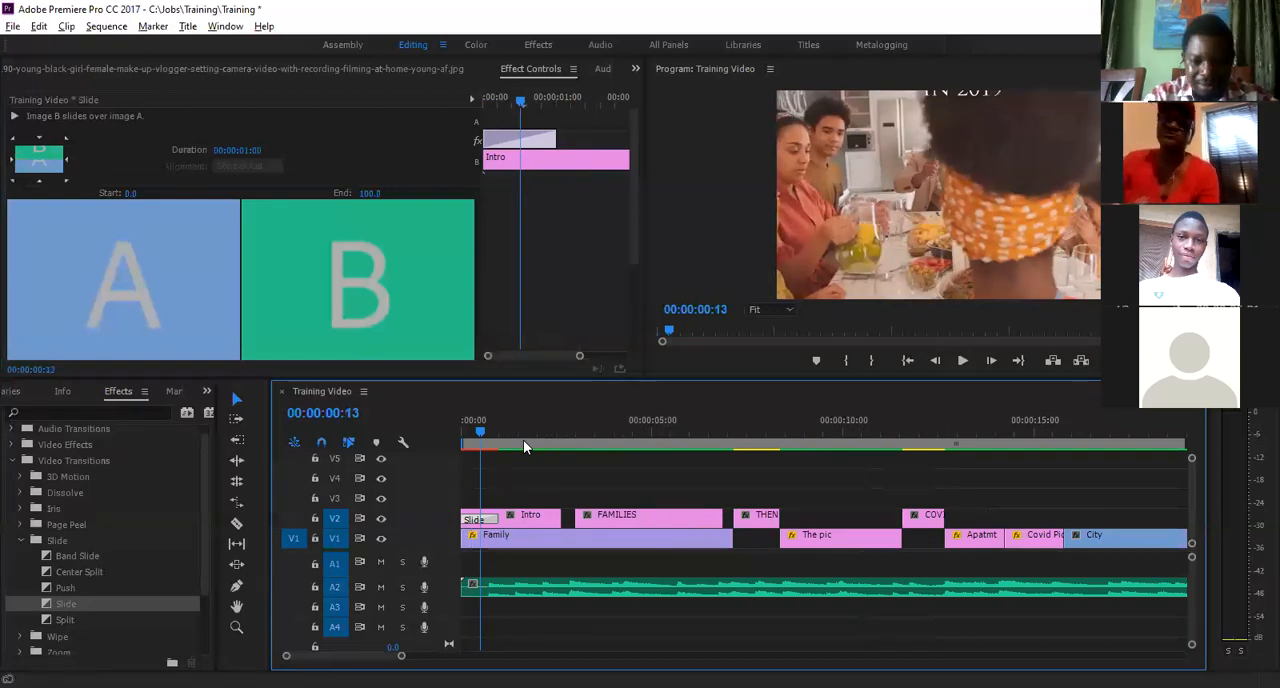
left_click(594, 480)
left_click(523, 440)
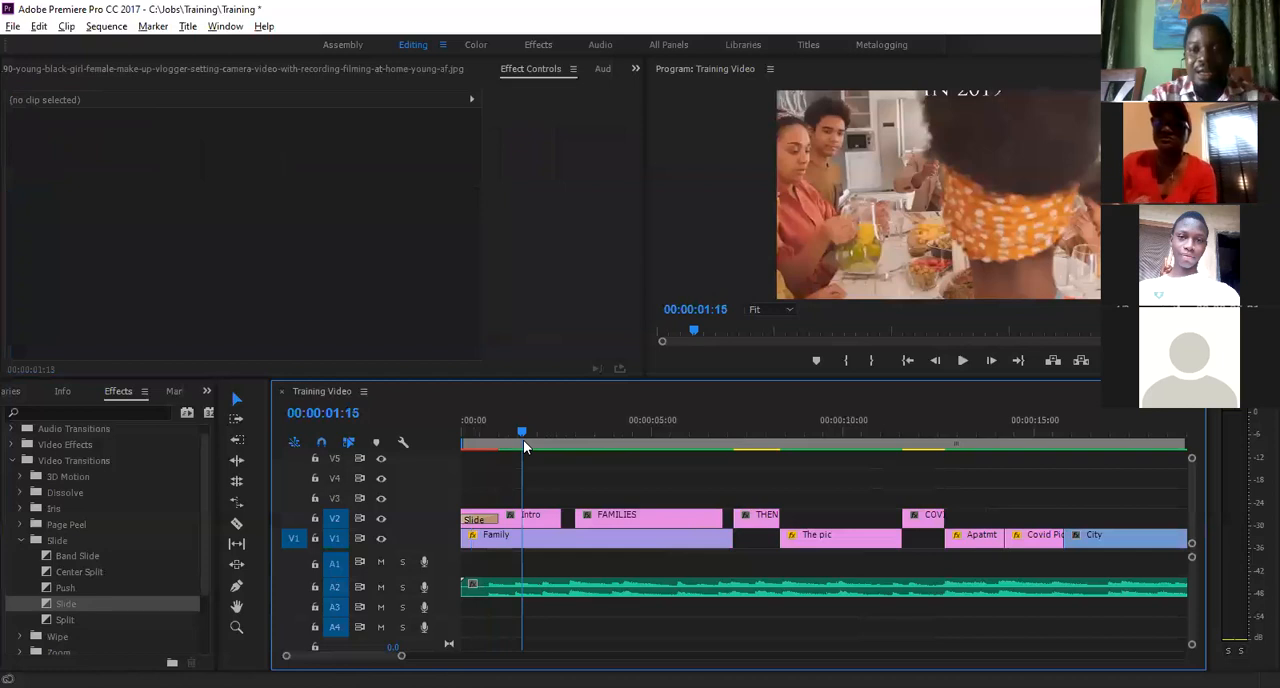
key("minus")
key("minus")
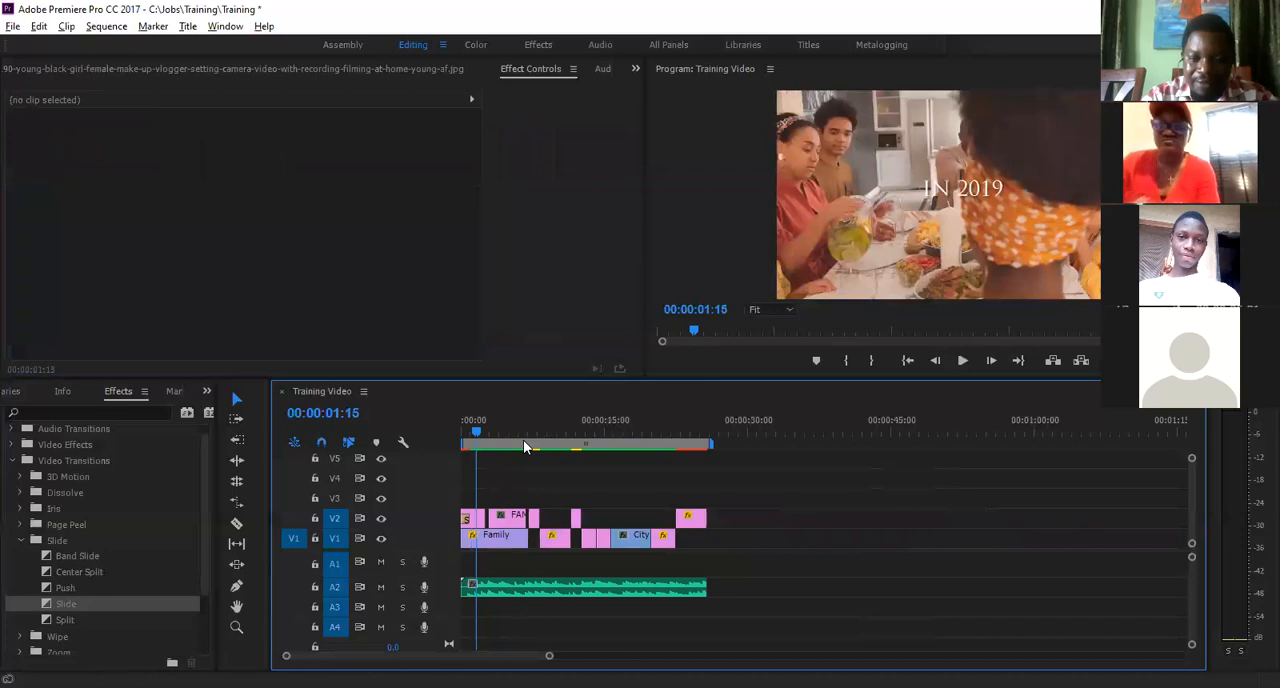
key("=")
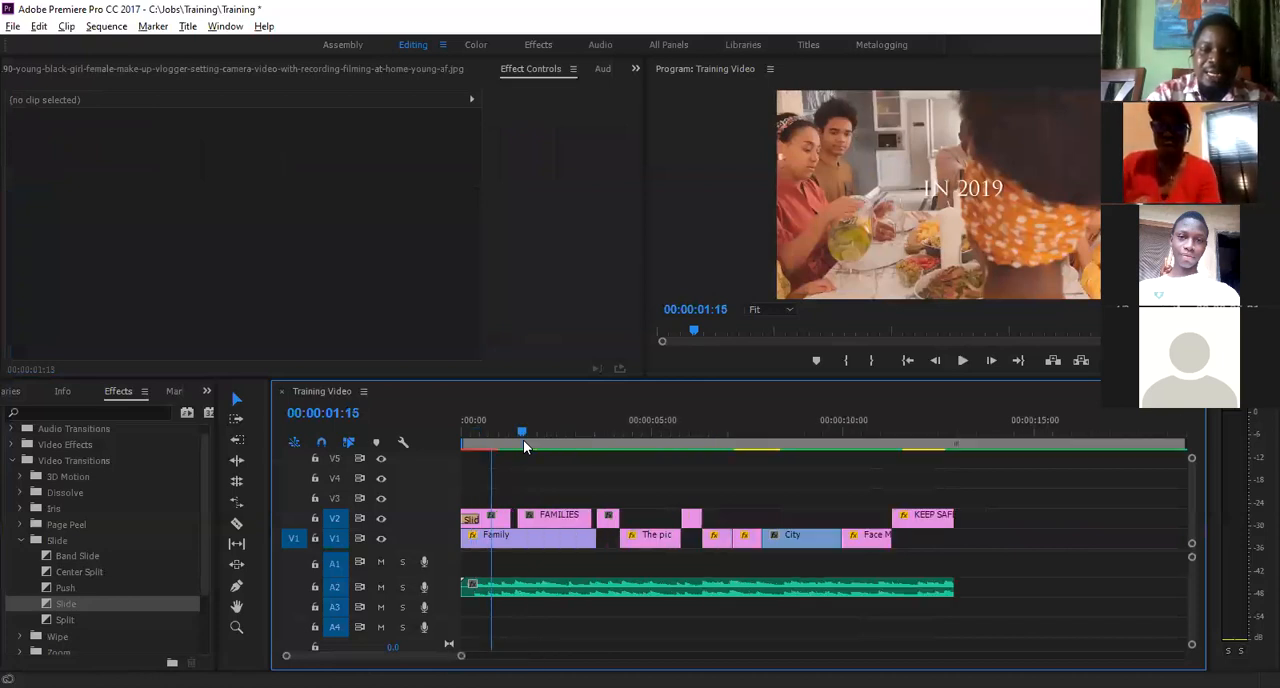
key("=")
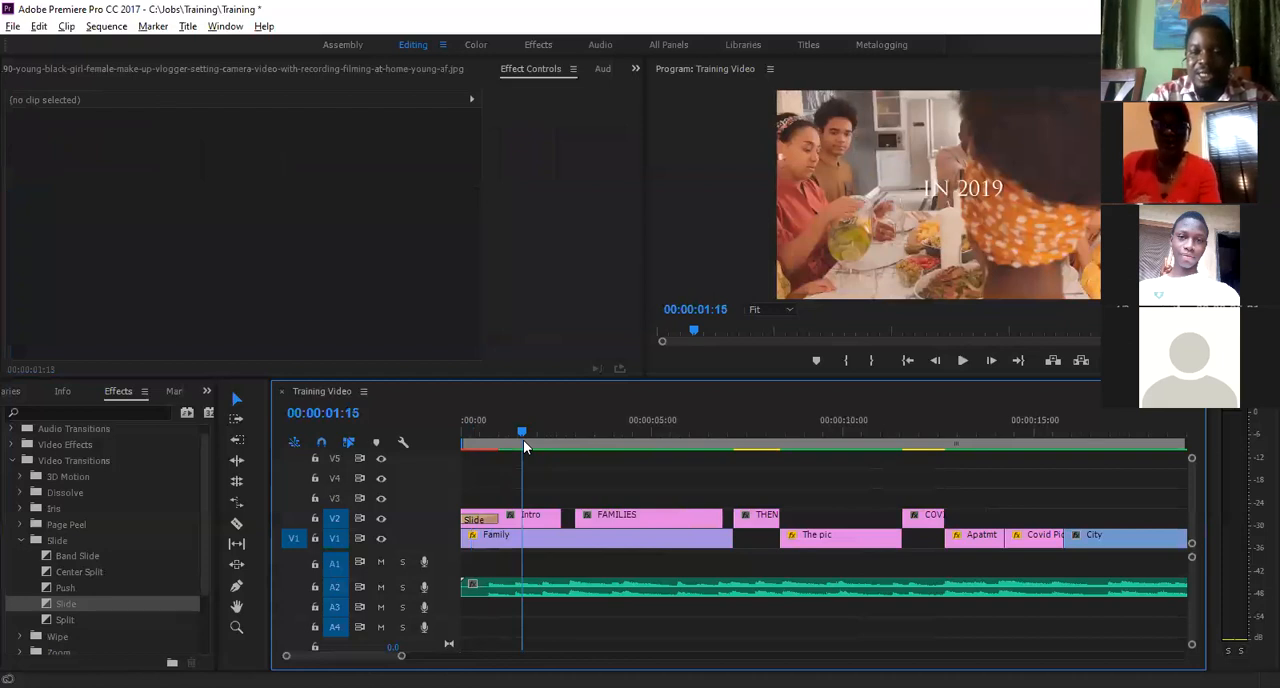
left_click_drag(523, 440, 481, 442)
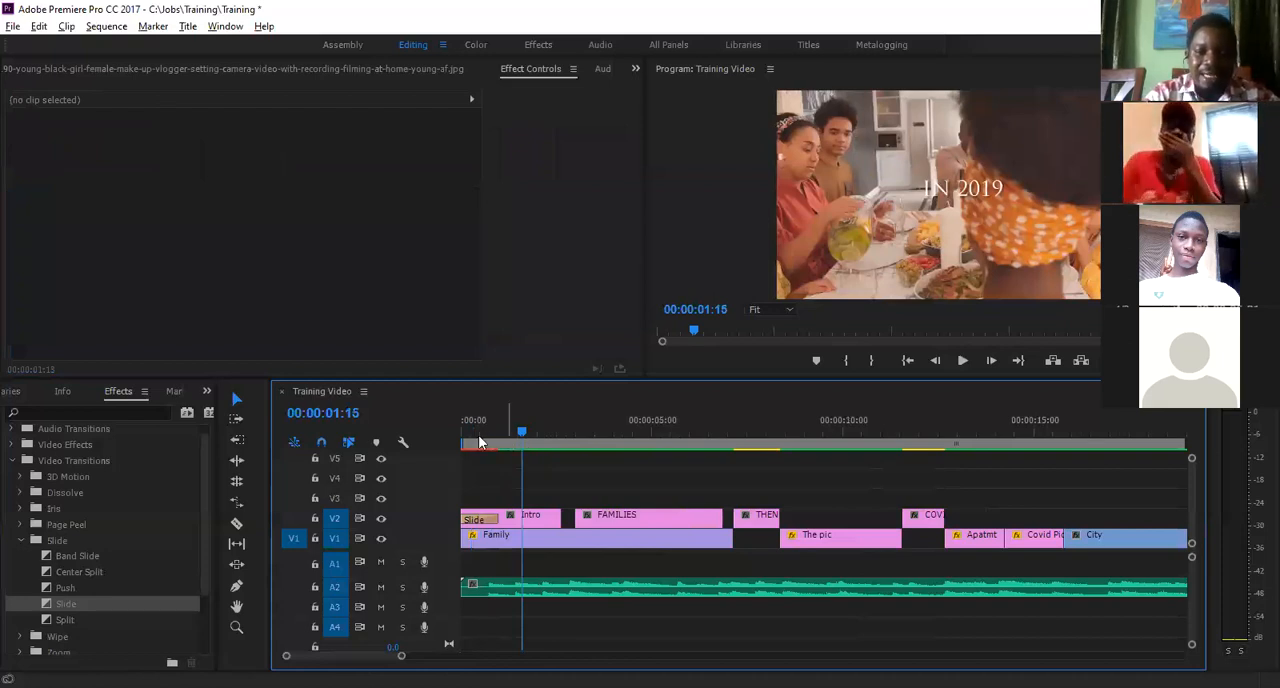
left_click(532, 519)
left_click_drag(481, 442, 478, 432)
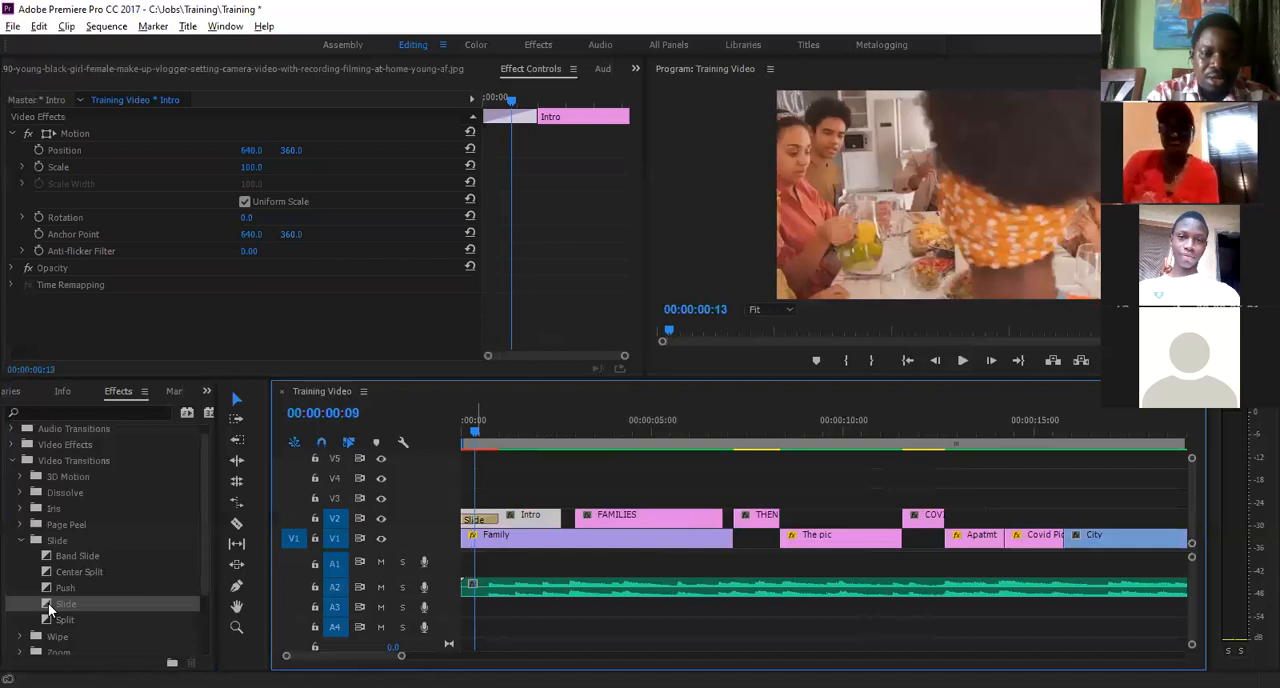
- Reapply the default Slide transition to the start of the Intro title and preview it at 00:00:00:16
left_click(21, 541)
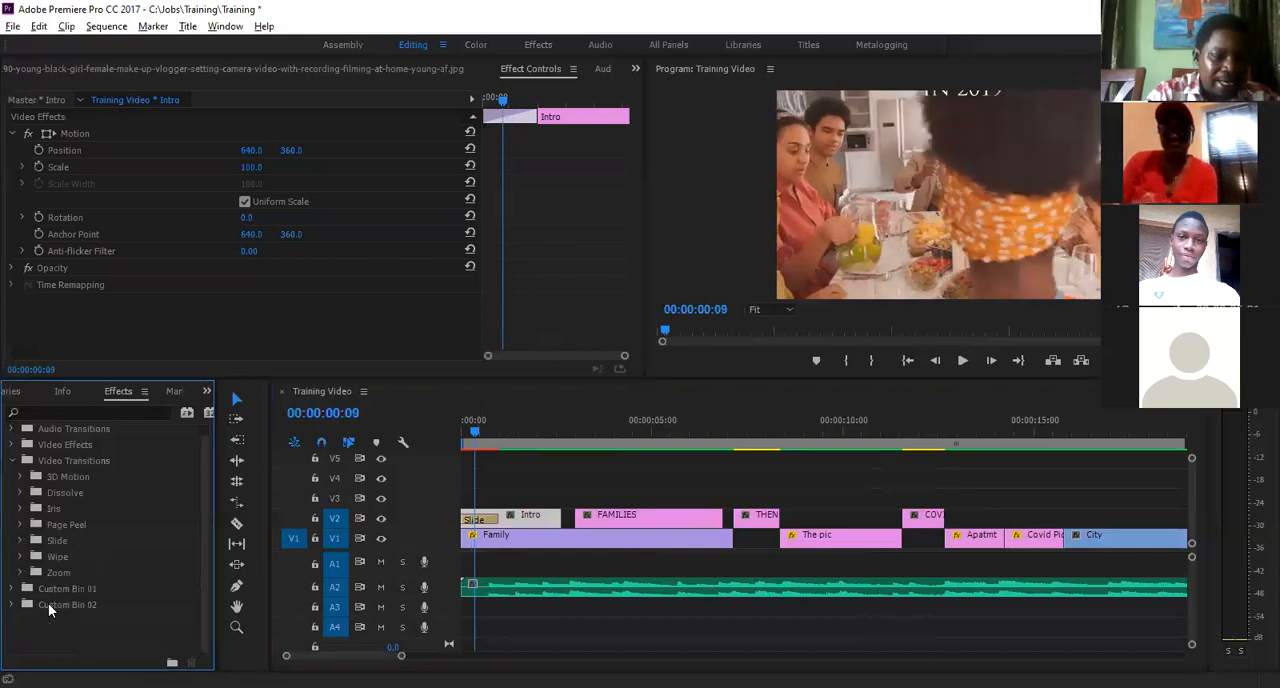
left_click(21, 541)
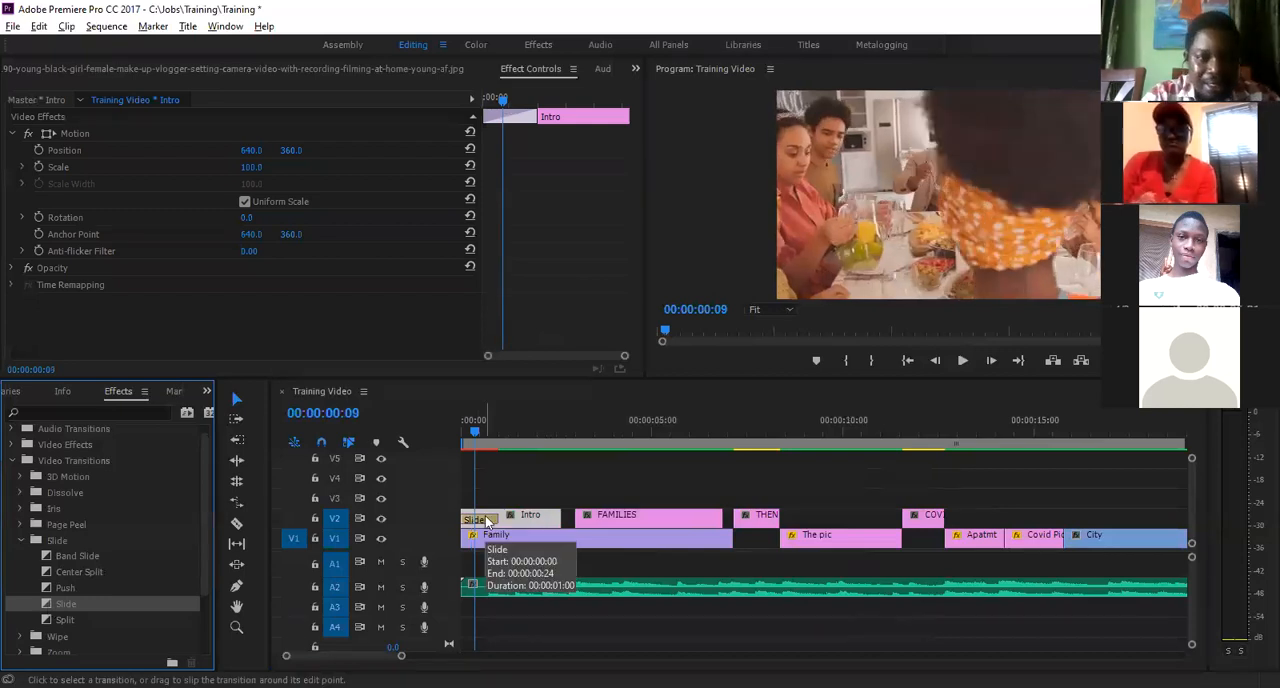
left_click_drag(481, 441, 485, 433)
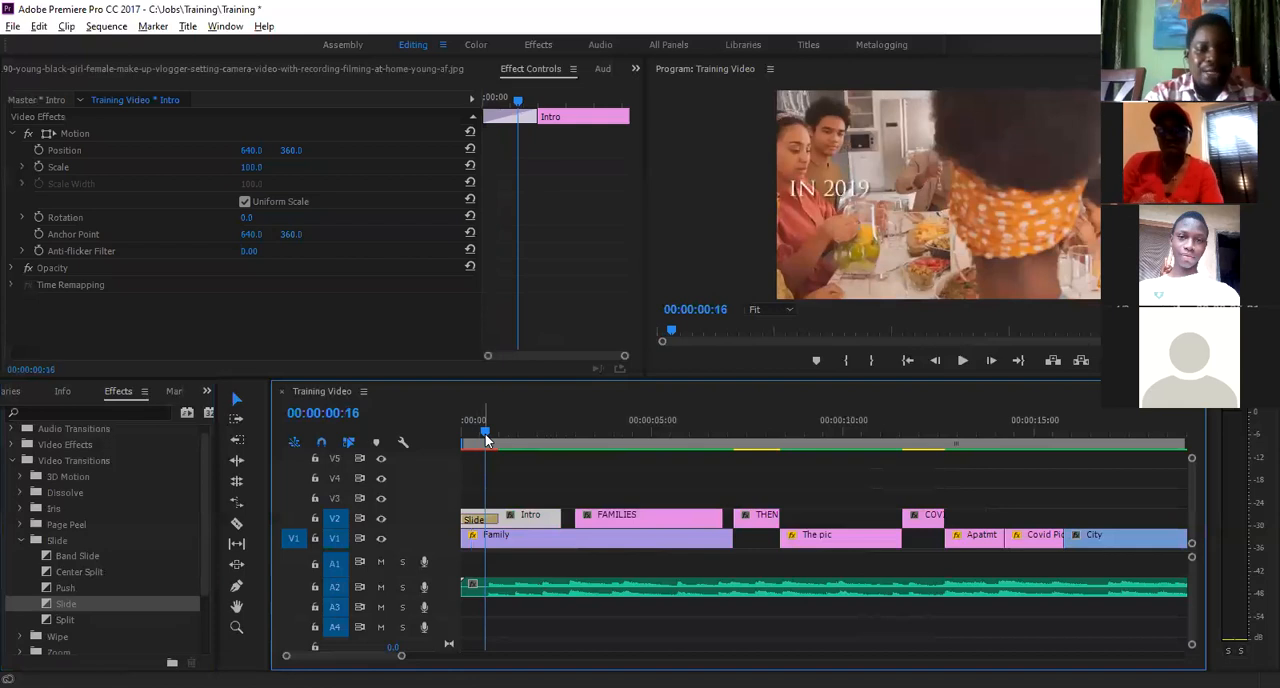
- Compare the Slide transition's East to West, South to North and lower-right diagonal directions, settle on North to South, and return to 00:00:00:00
left_click(484, 522)
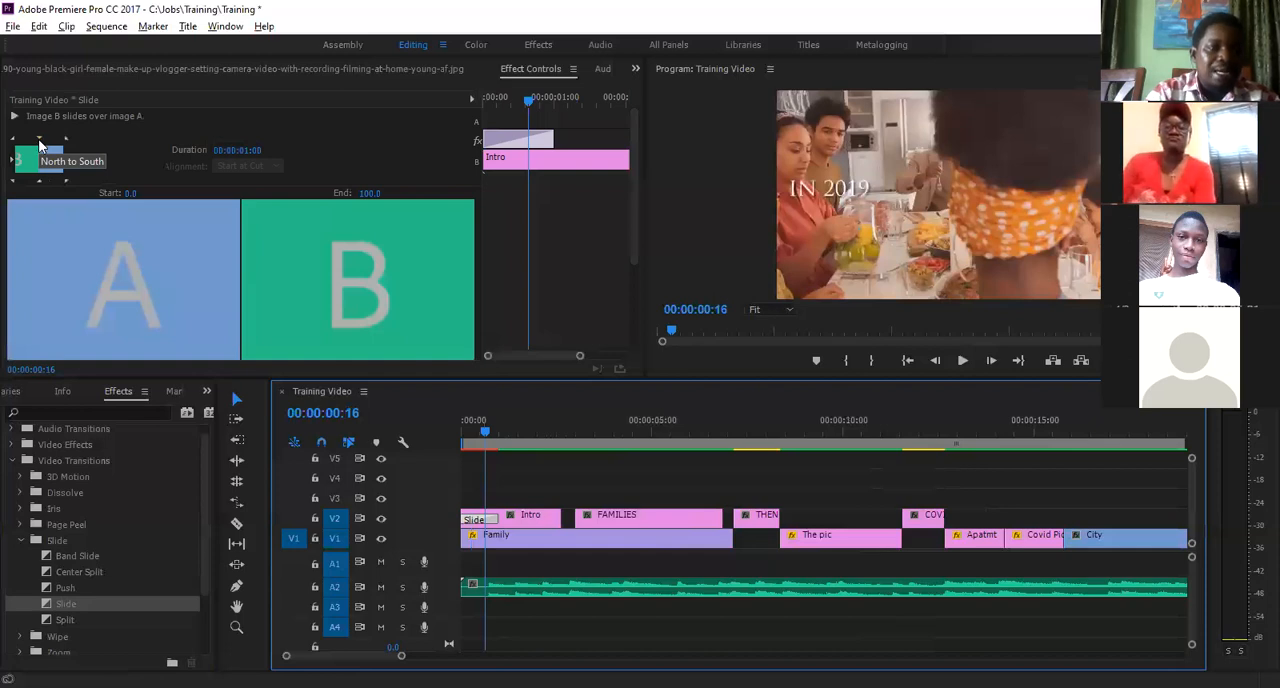
left_click(67, 163)
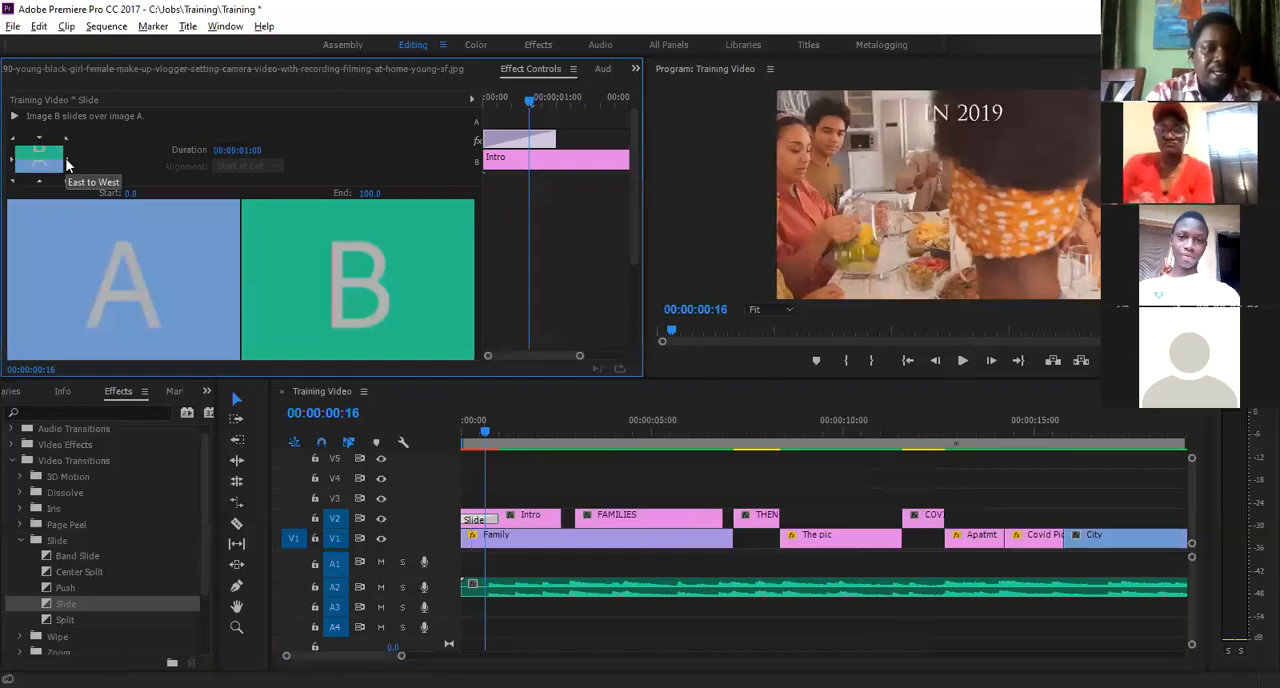
left_click(67, 163)
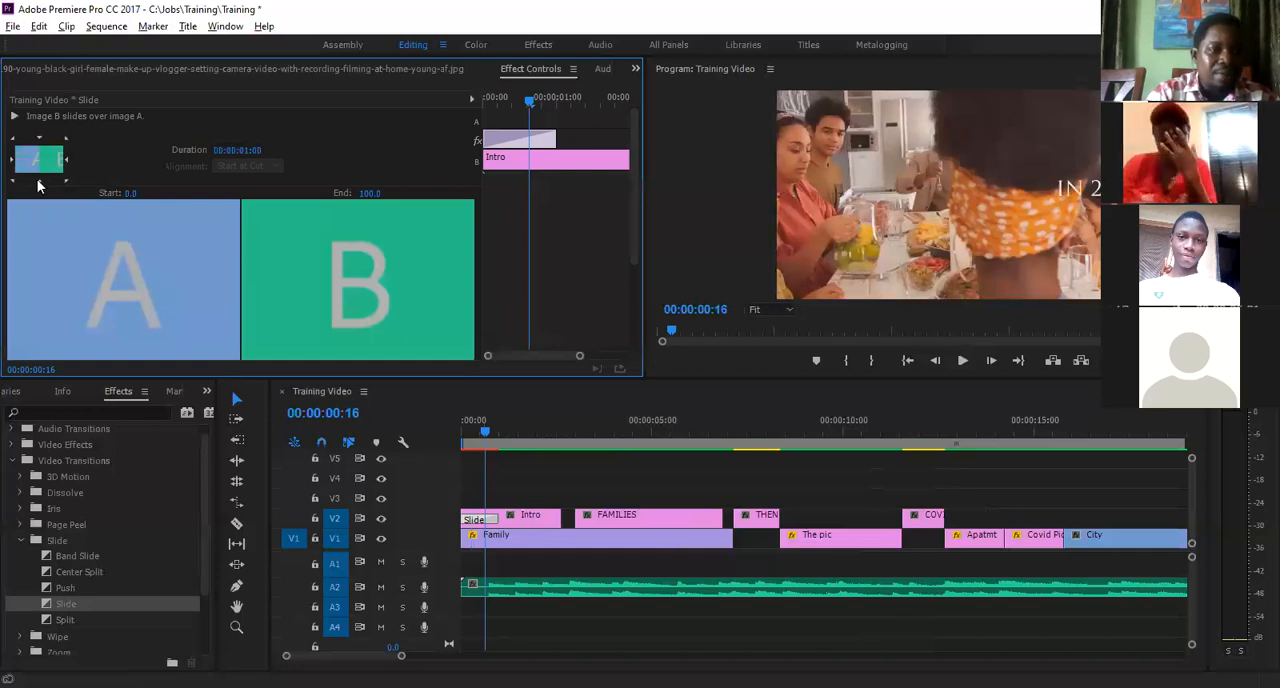
left_click(38, 182)
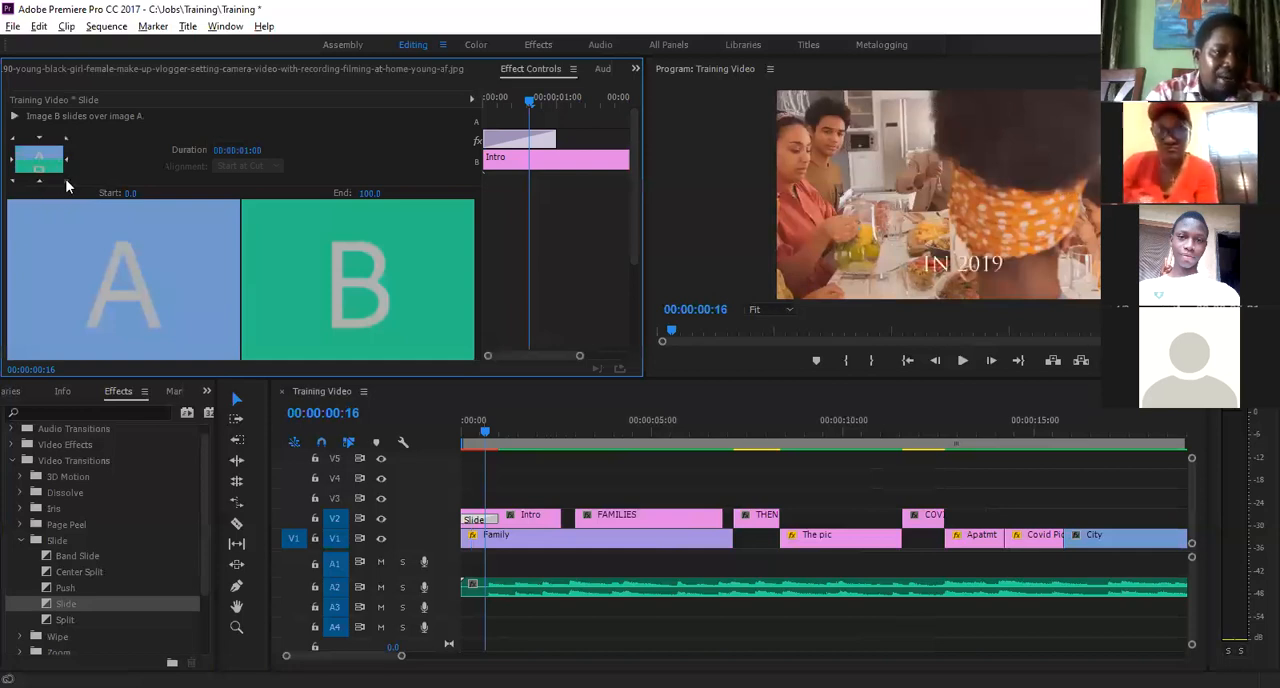
left_click(66, 182)
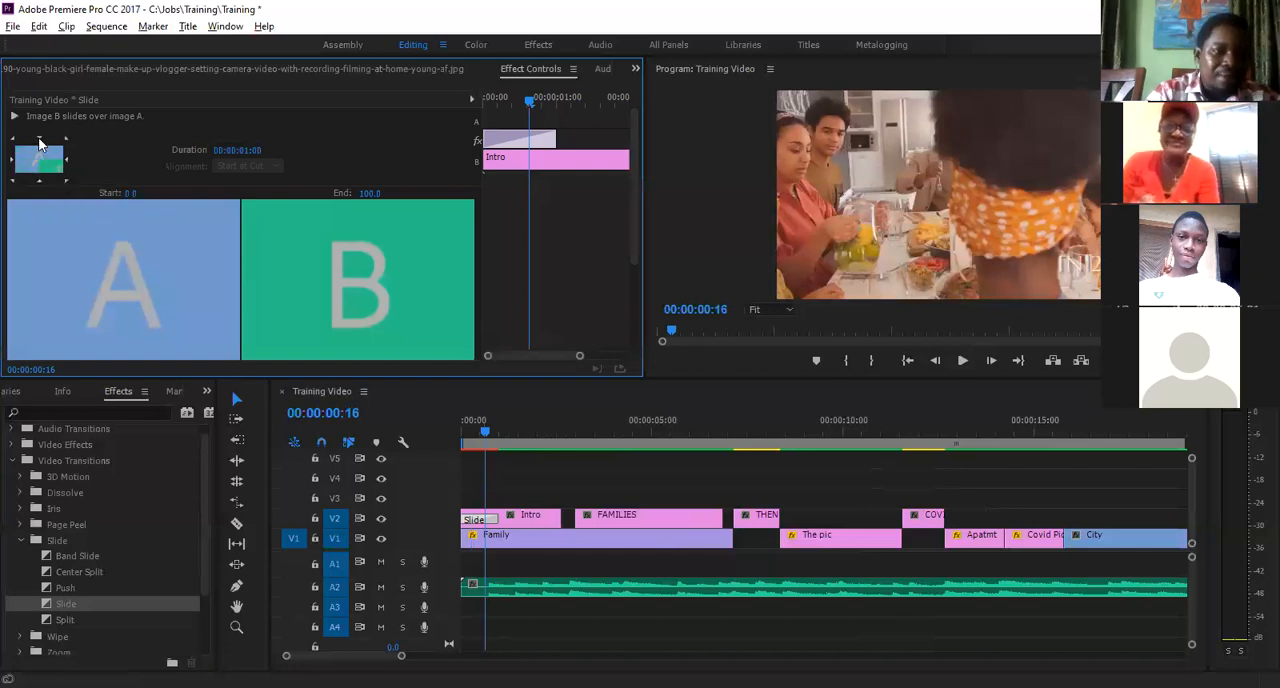
left_click(39, 142)
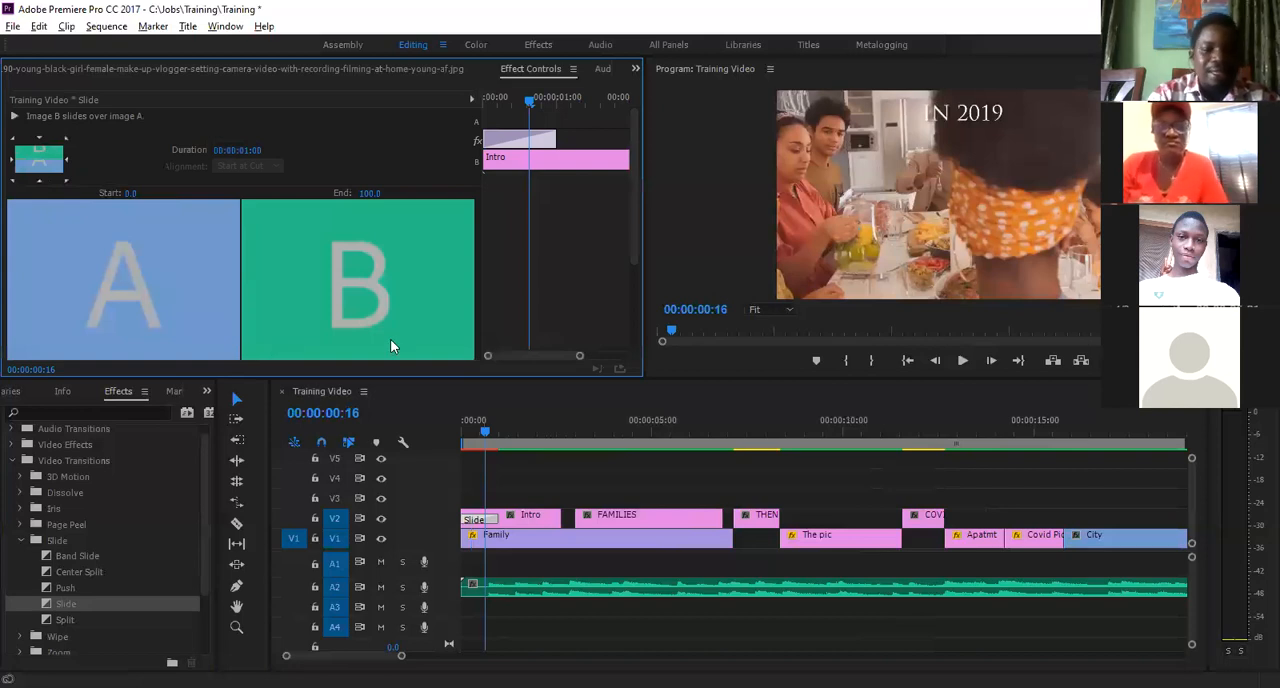
left_click(456, 425)
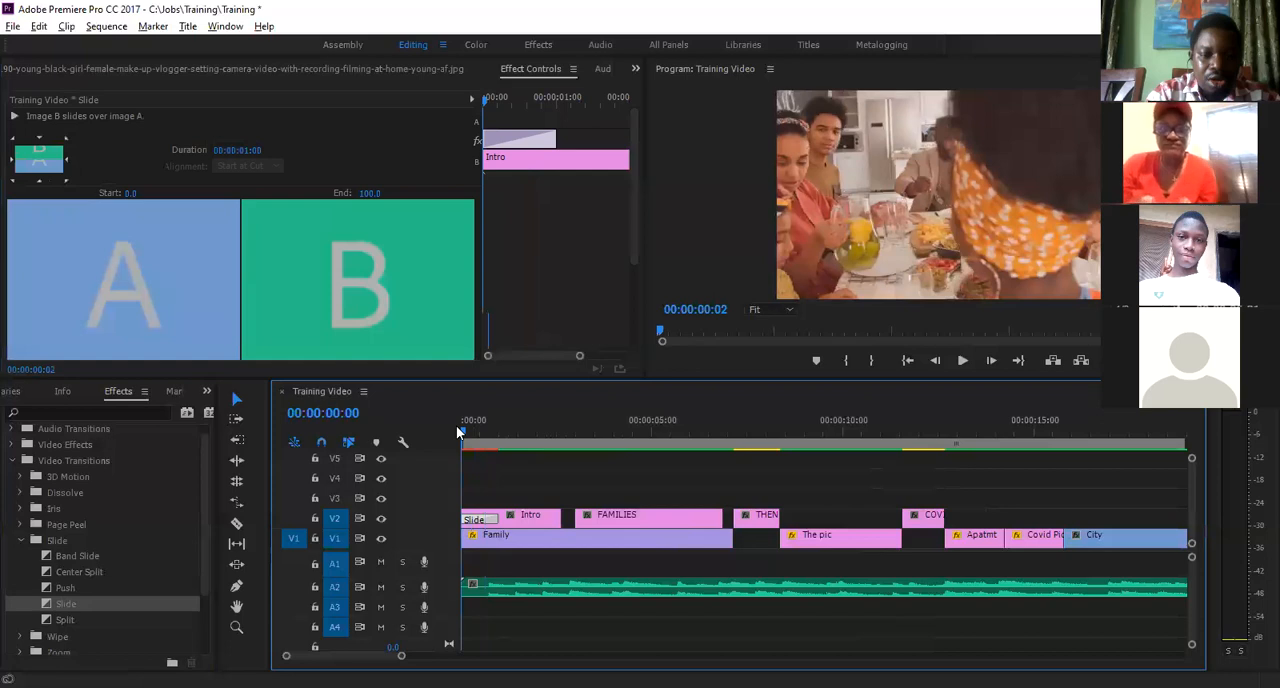
- Try playing the Intro title's Slide transition from 00:00:00:00, and render the sequence's video previews
key("space")
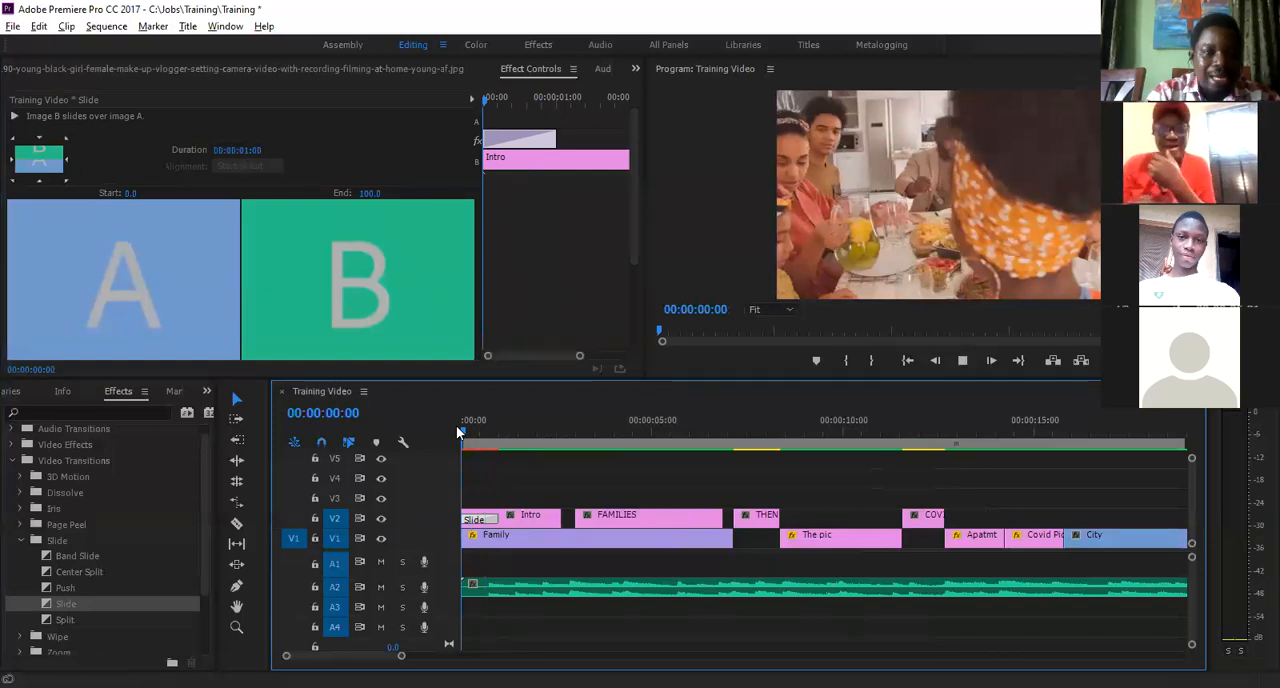
key("space")
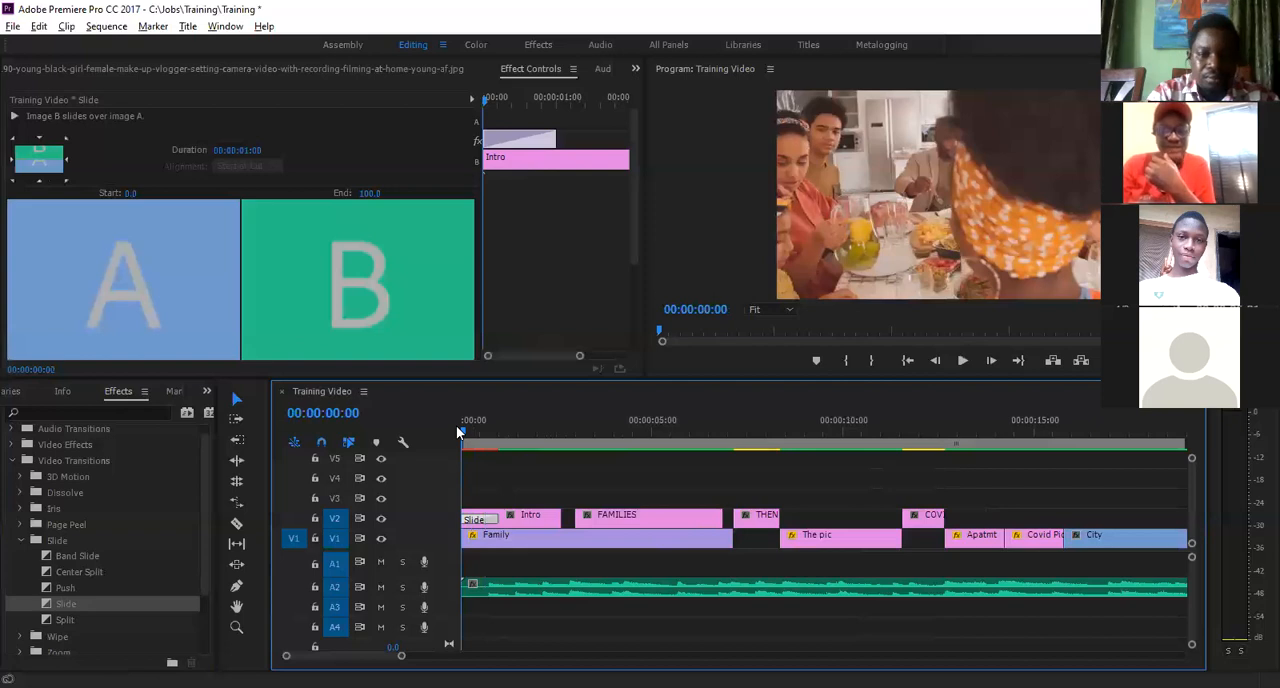
key("space")
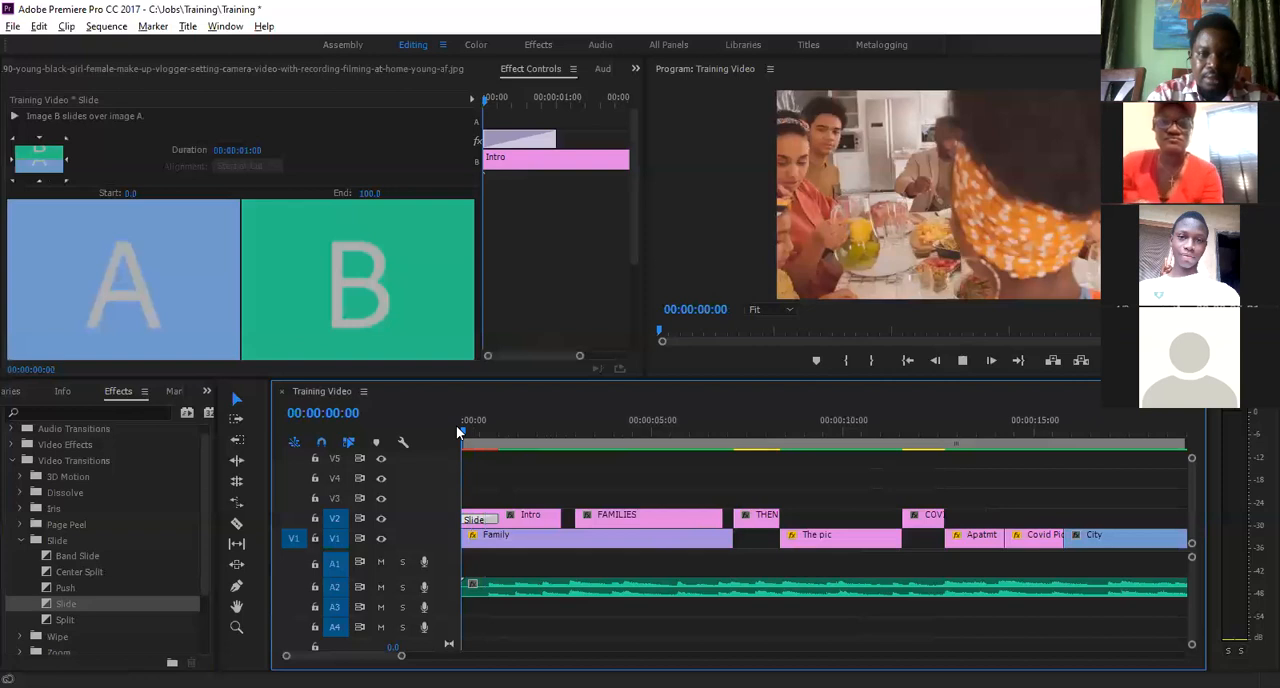
key("Return")
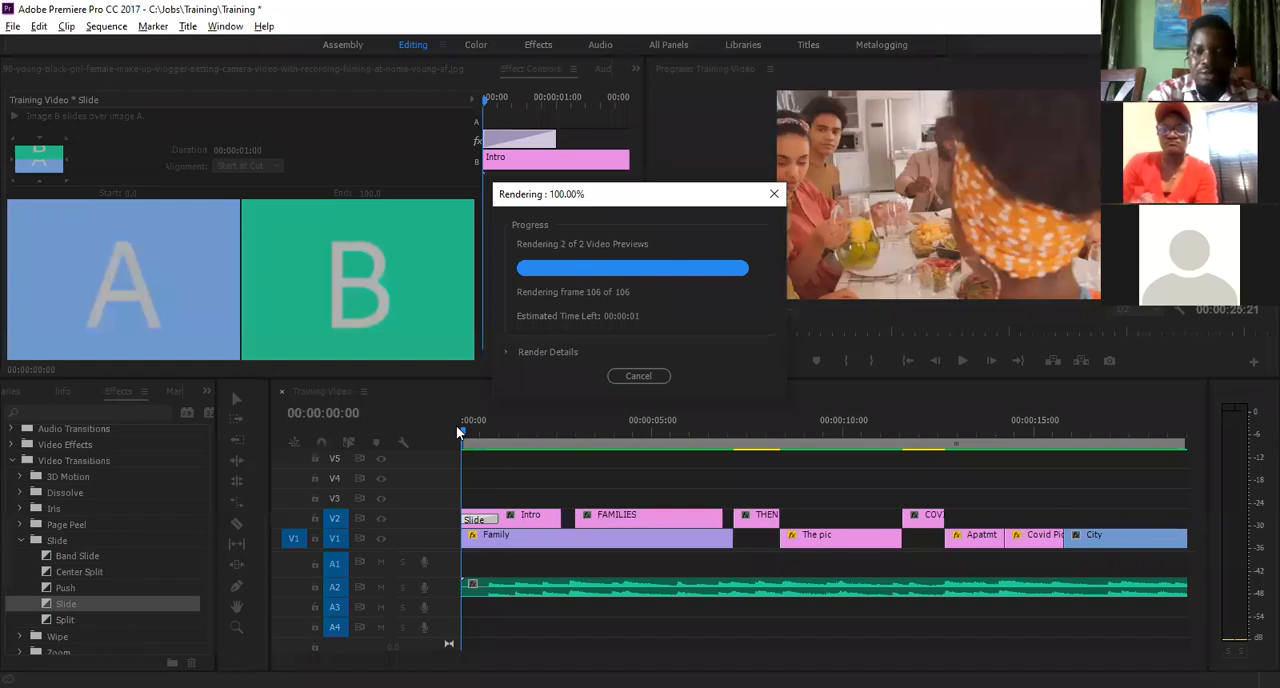
- Play the rendered Slide transition on the Intro title twice from the start of the sequence
key("Home")
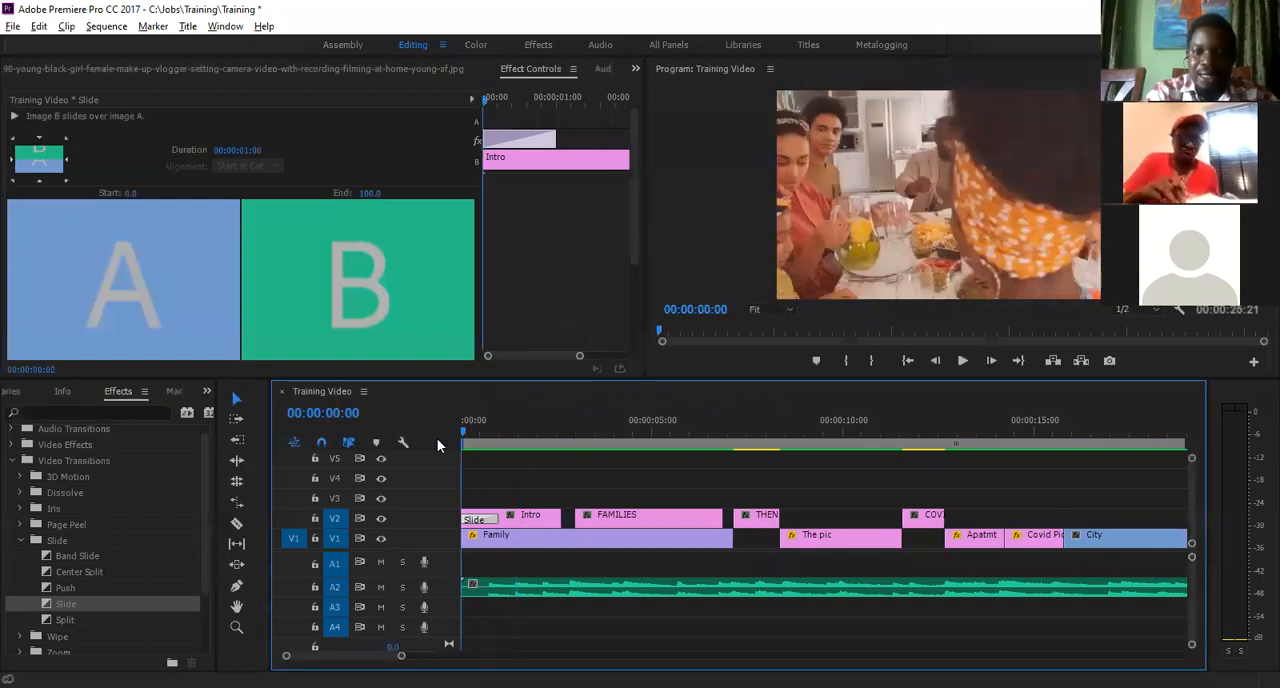
key("space")
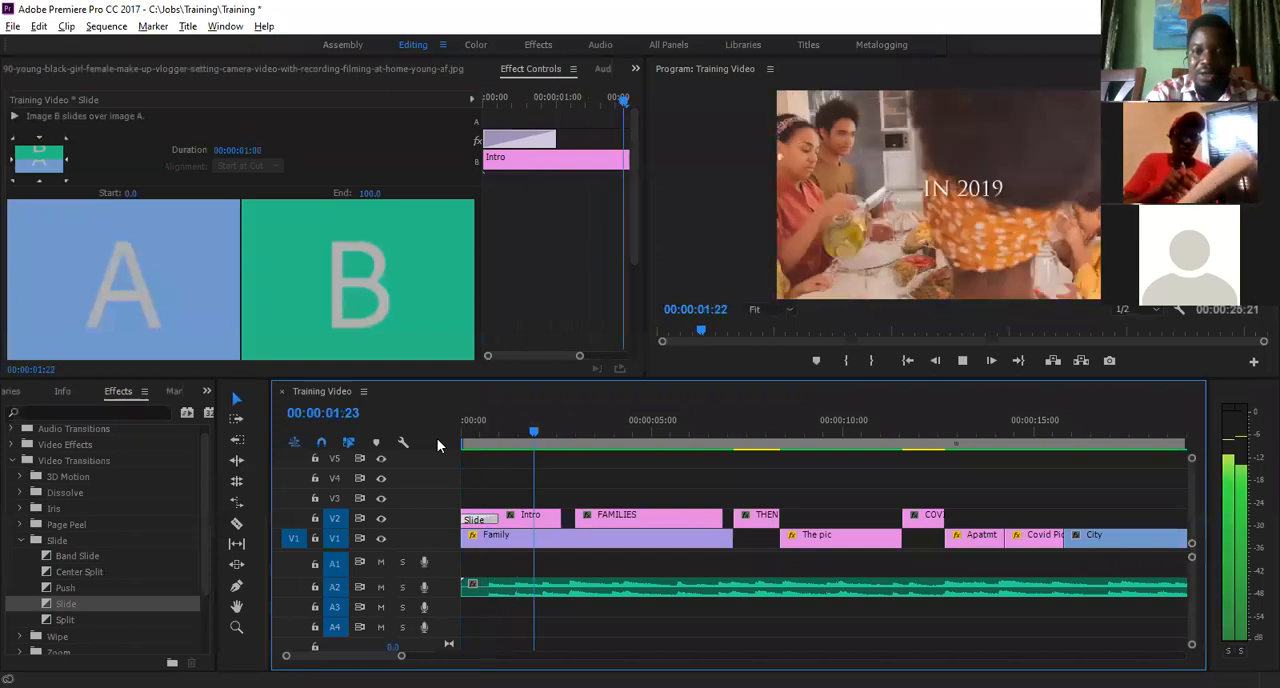
key("space")
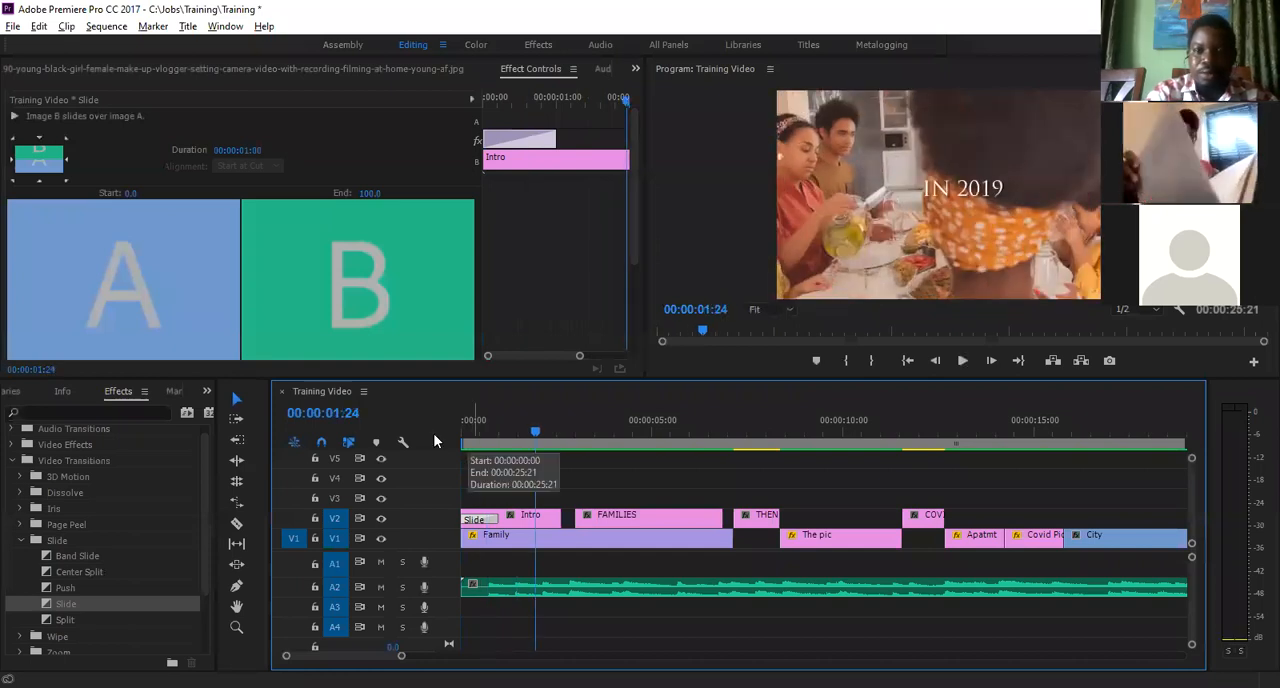
key("Home")
key("space")
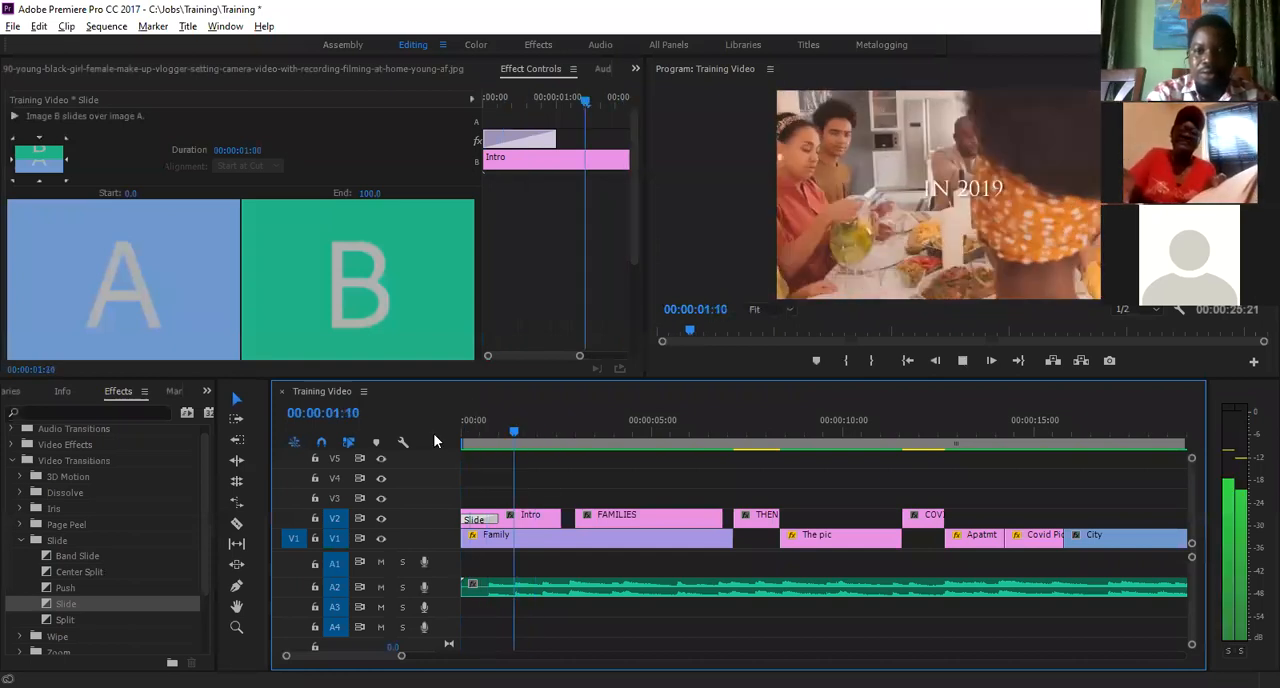
key("space")
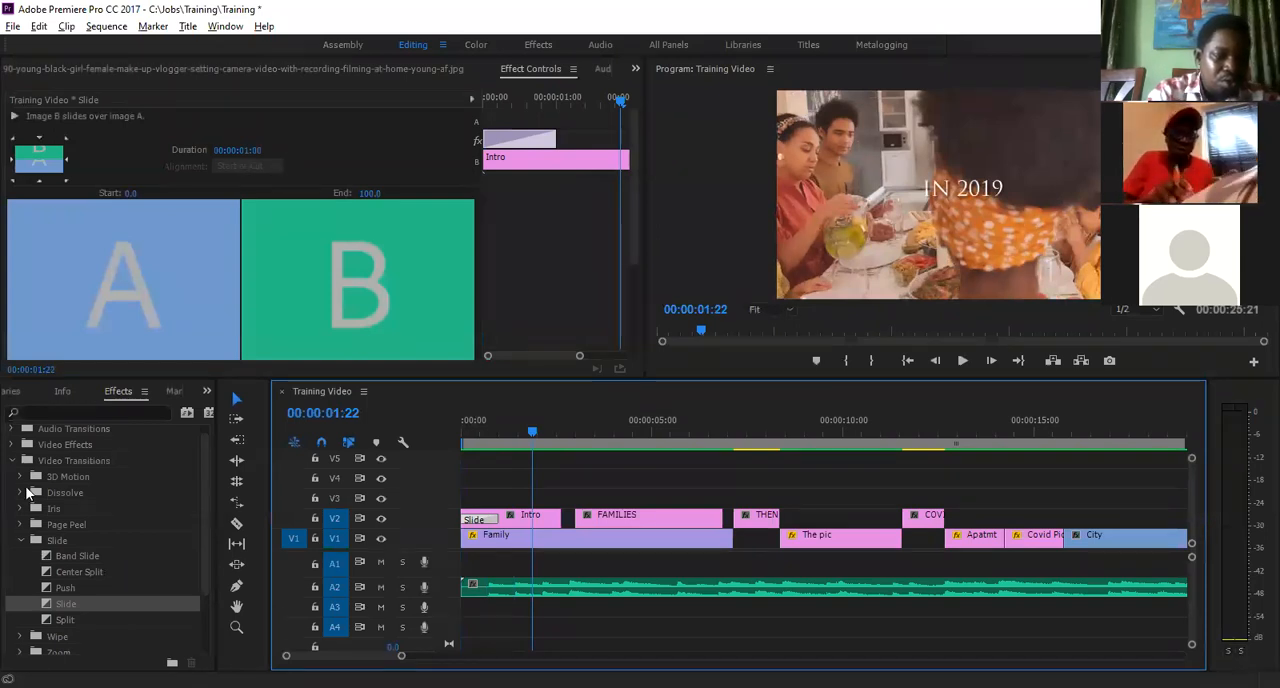
- Apply a Cross Dissolve from the Dissolve transitions to the end of the Intro title and preview it
left_click(20, 493)
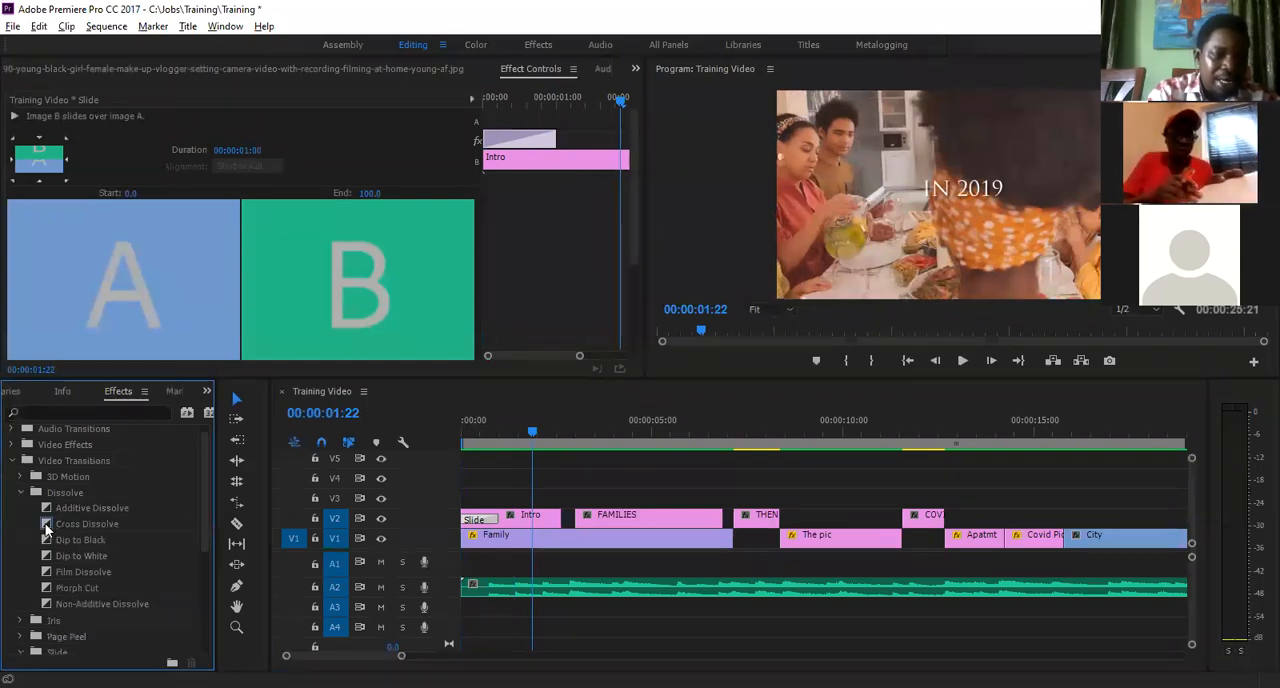
left_click(46, 528)
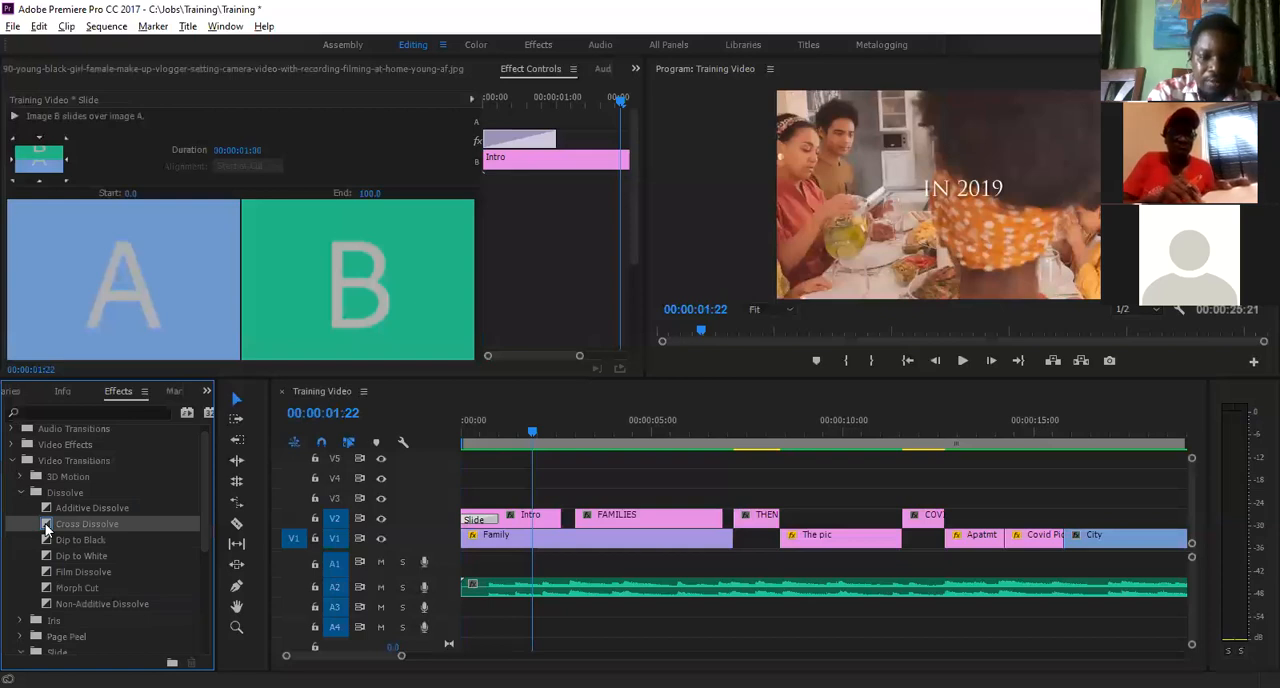
left_click_drag(46, 528, 554, 522)
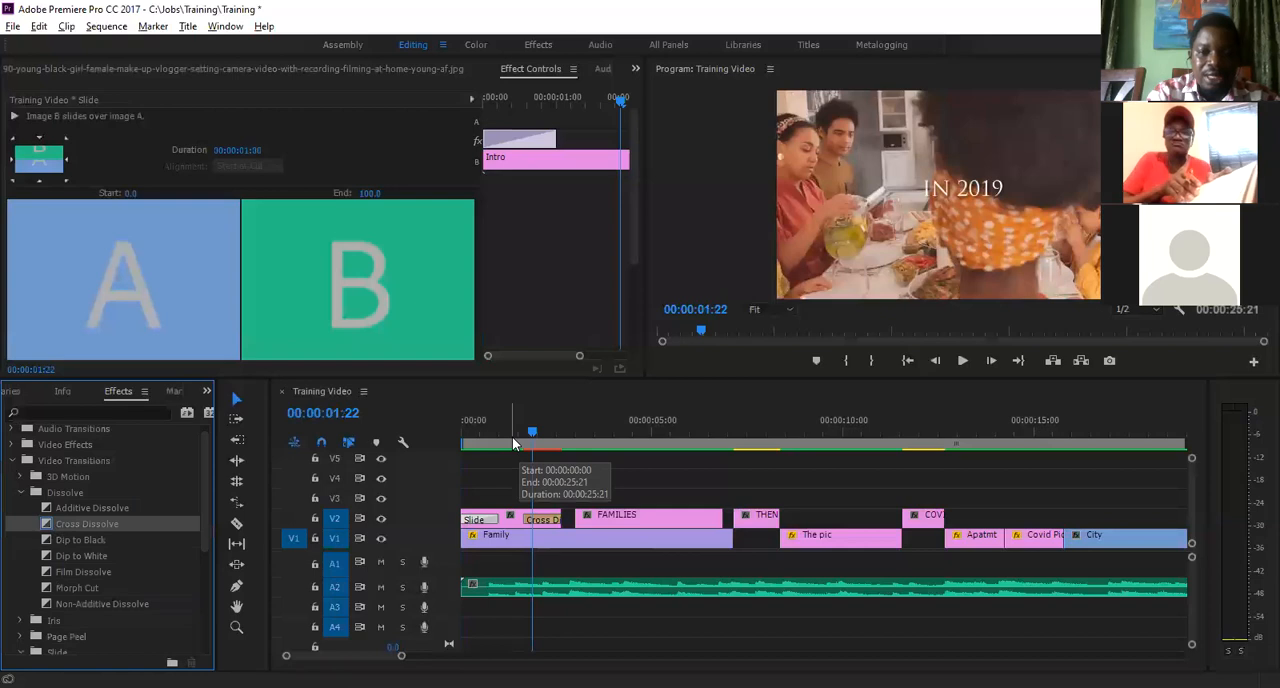
left_click(512, 436)
key("space")
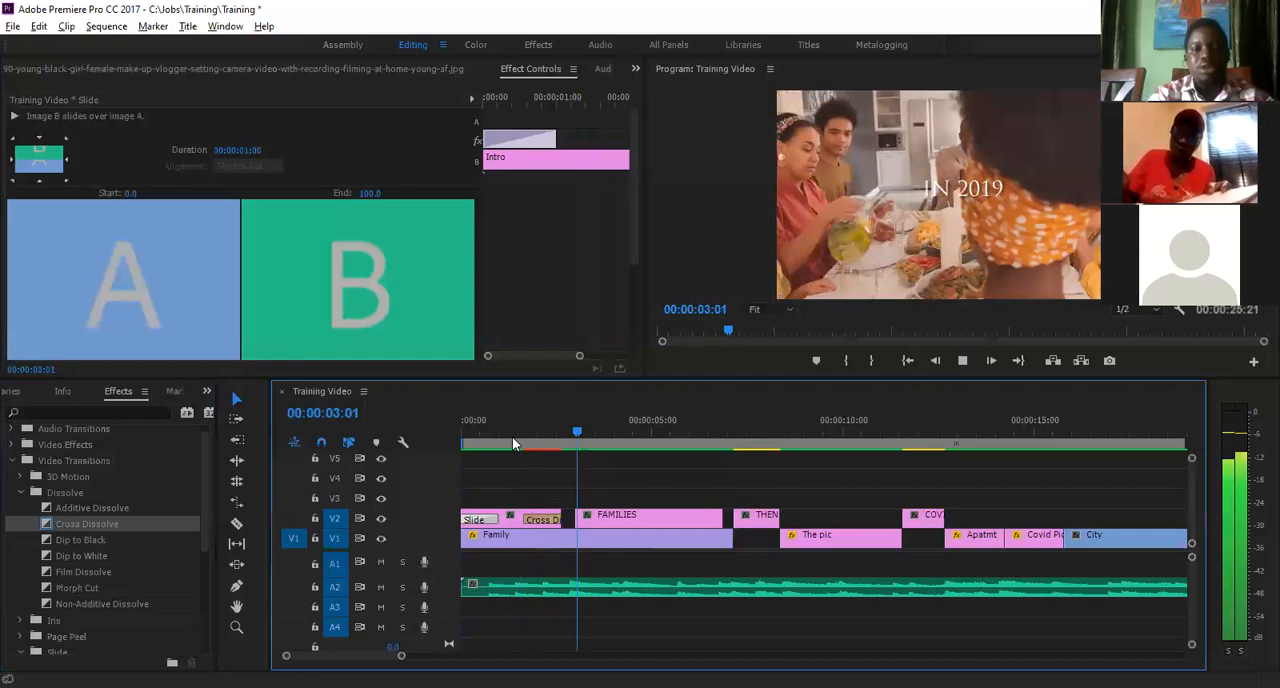
- Render the Intro title's Cross Dissolve and play it back from 00:00:00:22 into the FAMILIES title
key("Return")
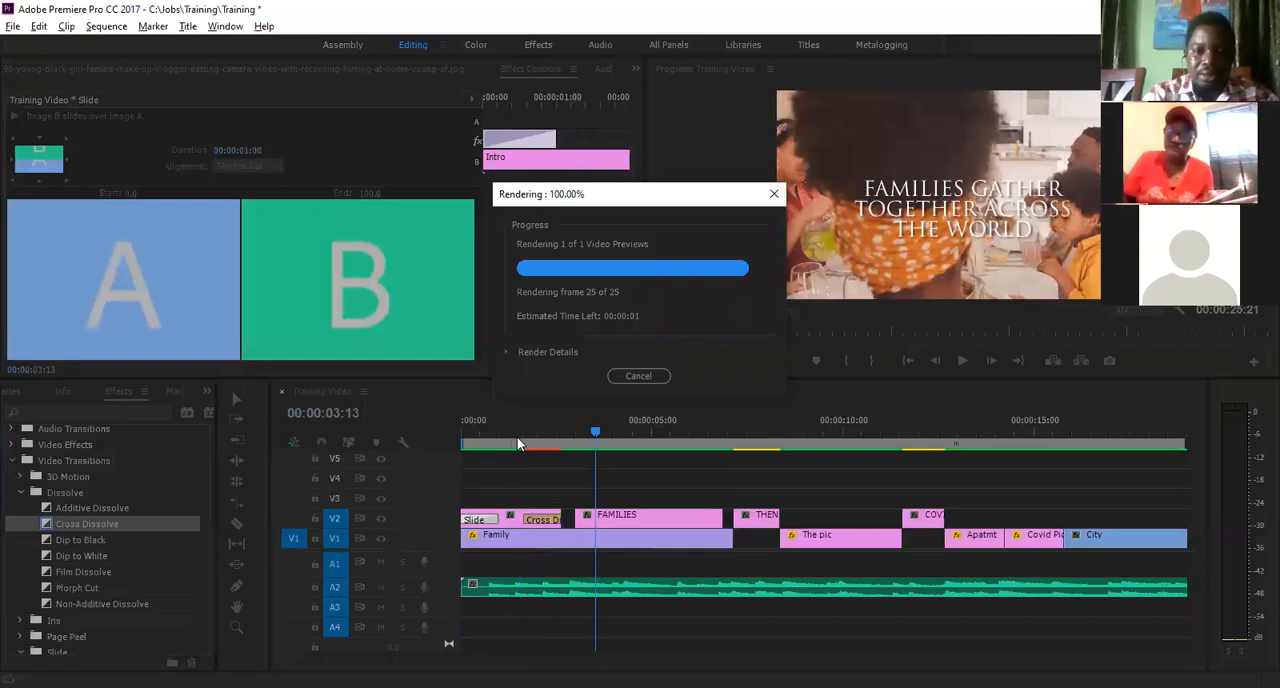
left_click(515, 436)
left_click(496, 435)
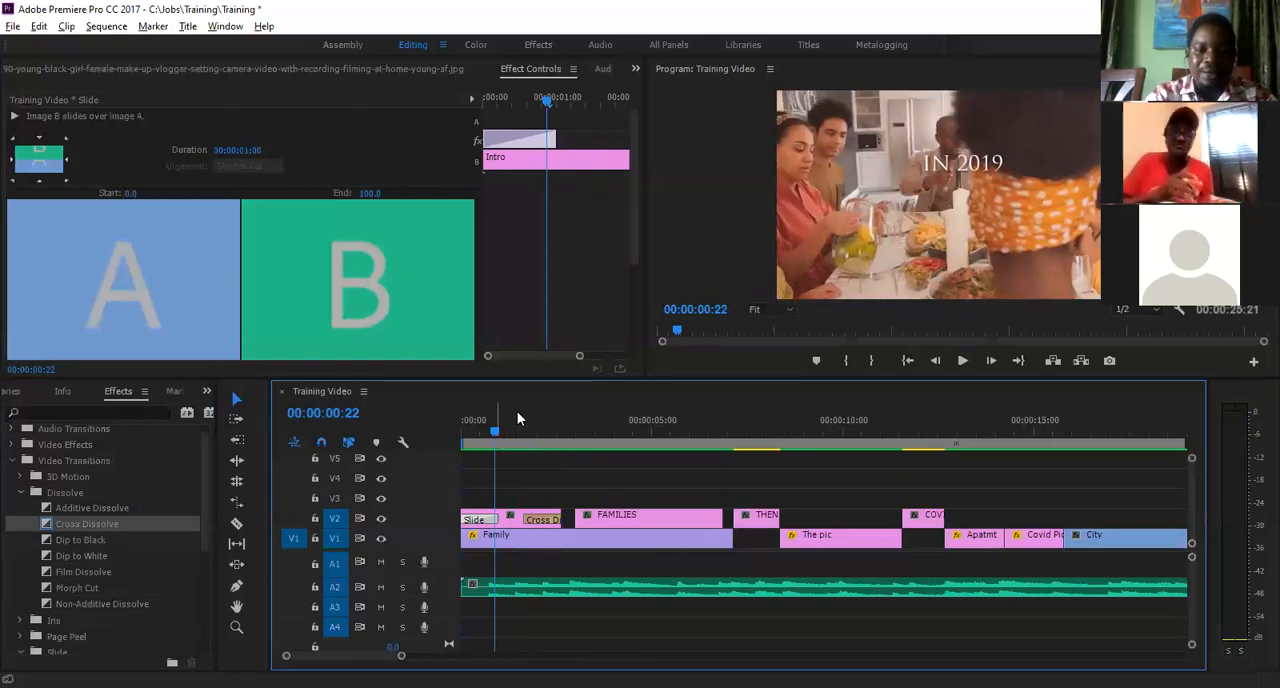
key("space")
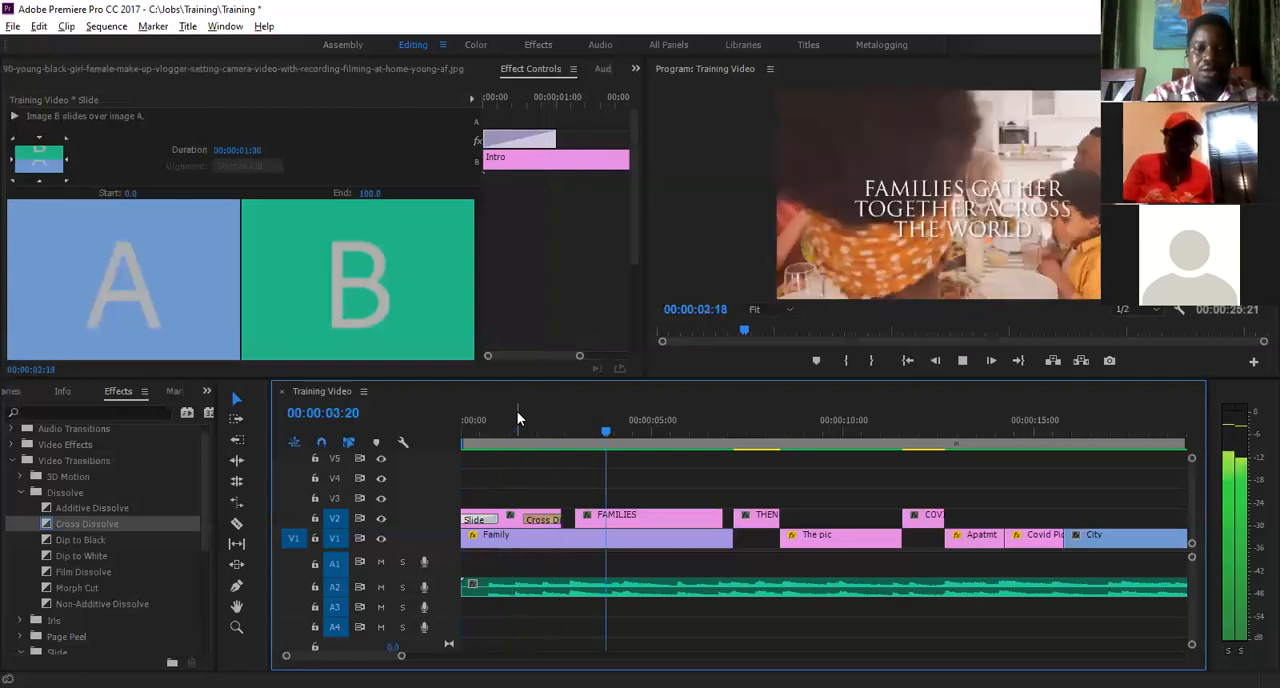
key("space")
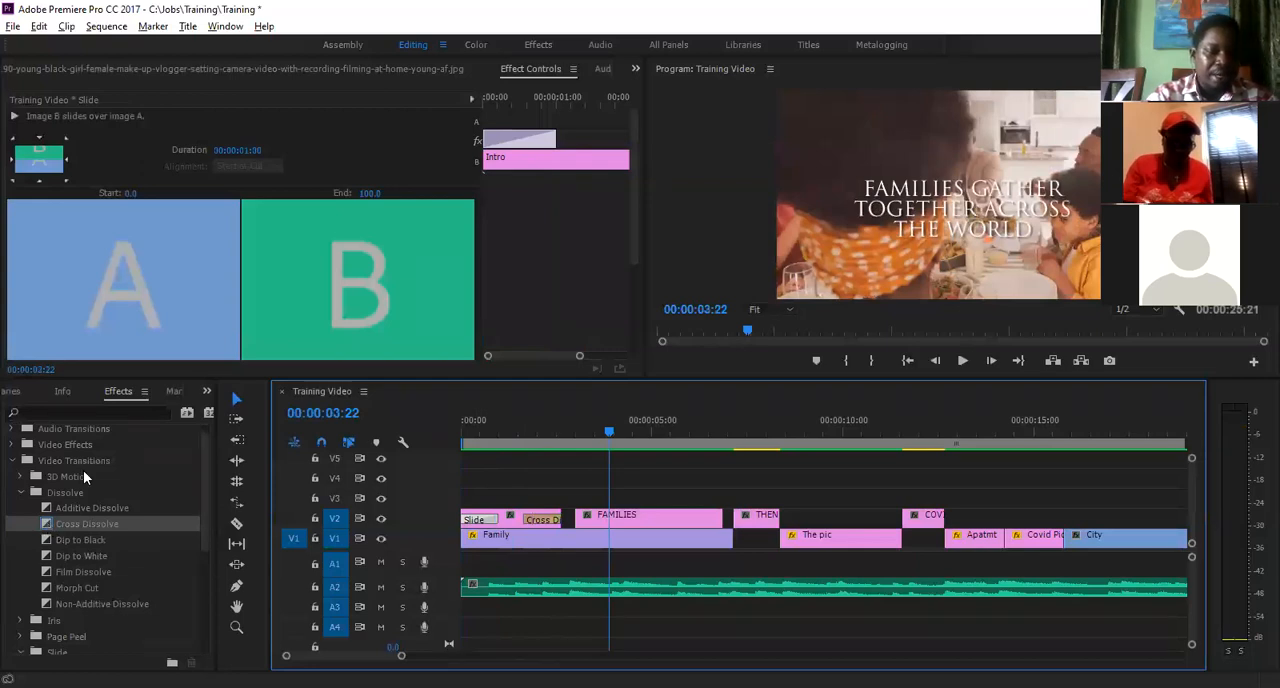
- Apply a Cross Dissolve to the start of the FAMILIES title on V2
left_click_drag(74, 523, 586, 519)
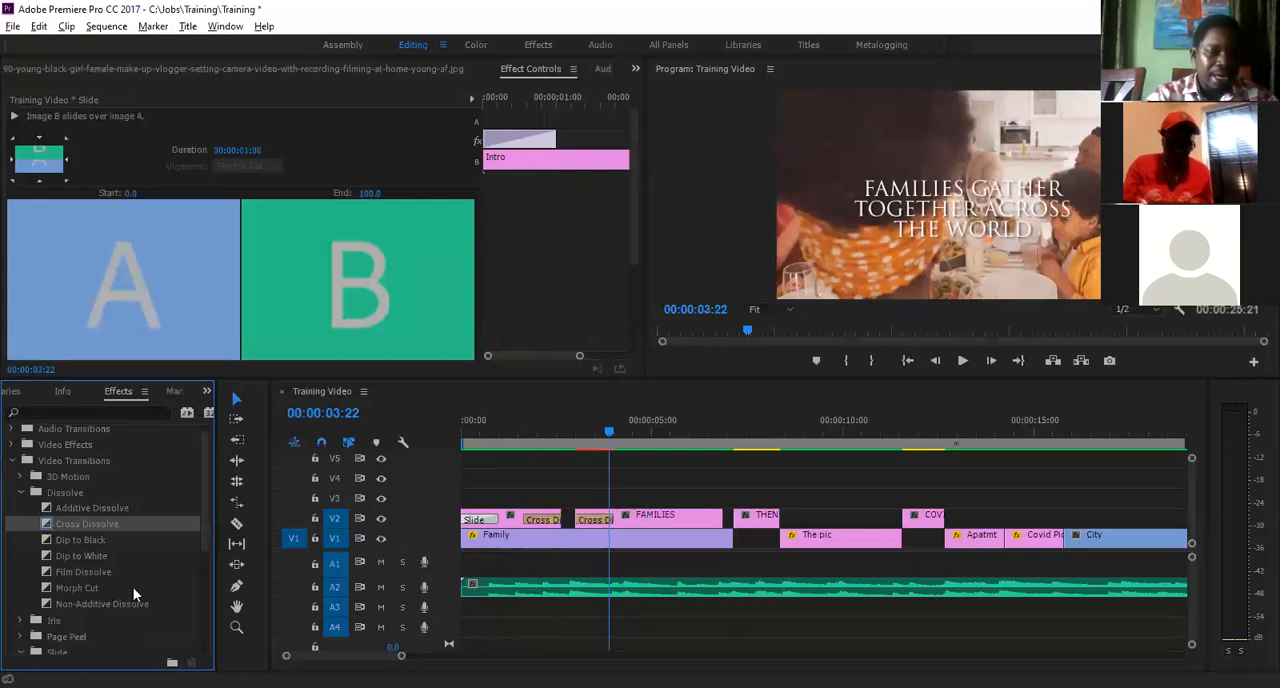
left_click_drag(208, 483, 201, 524)
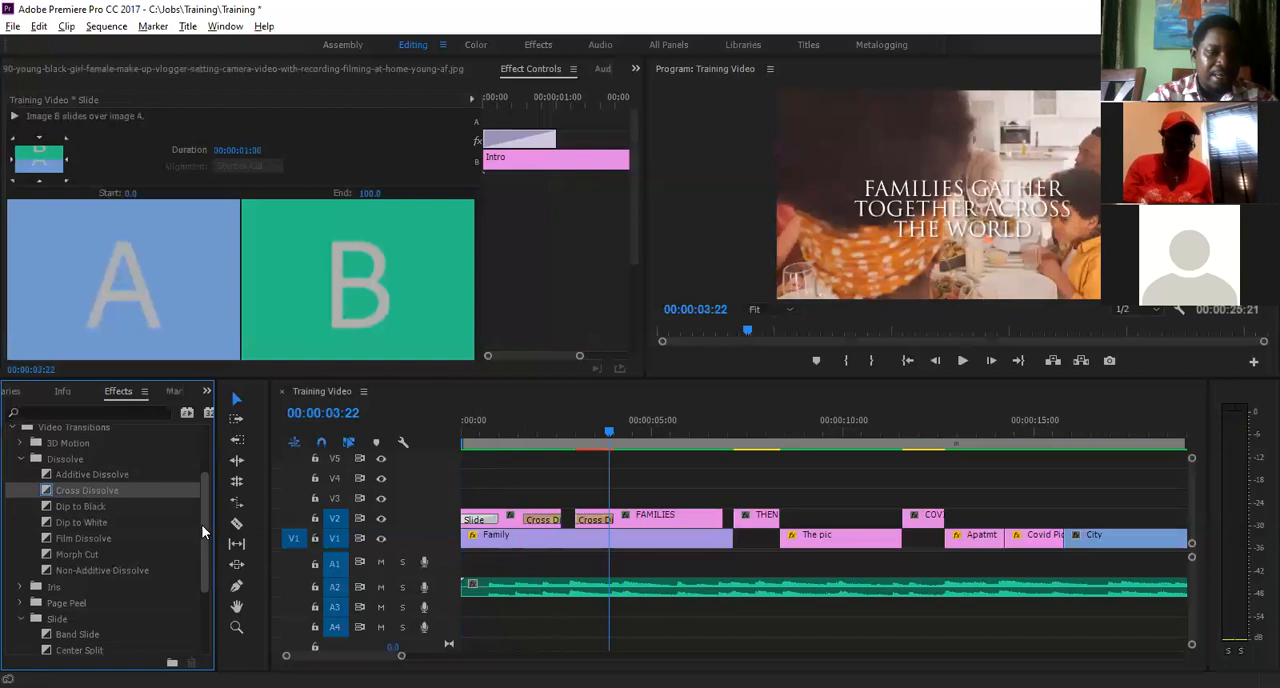
scroll(64, 572, "down", 1)
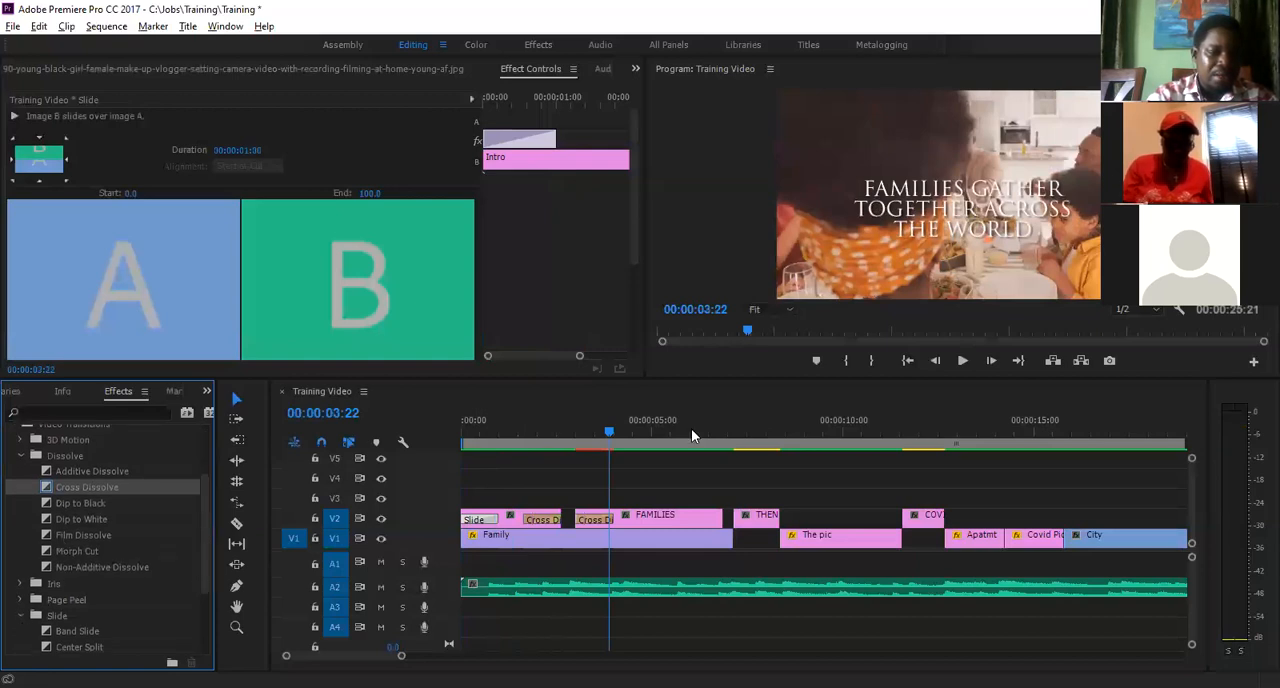
scroll(691, 429, "down", 2)
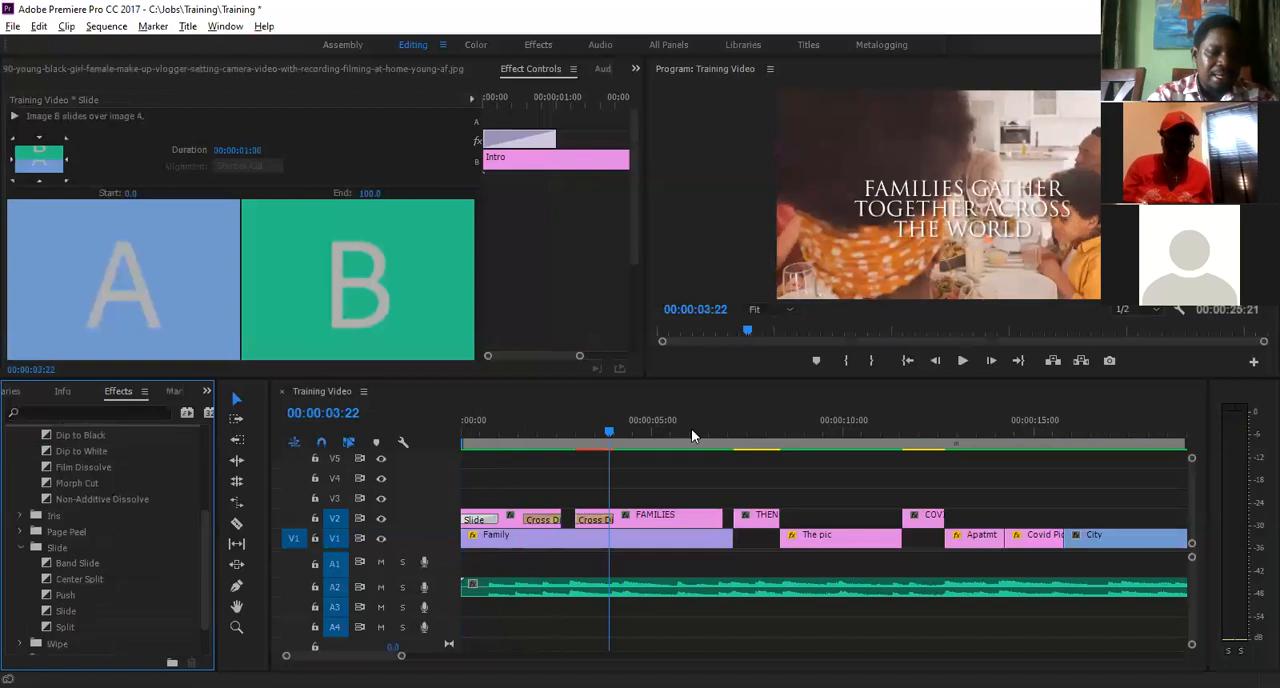